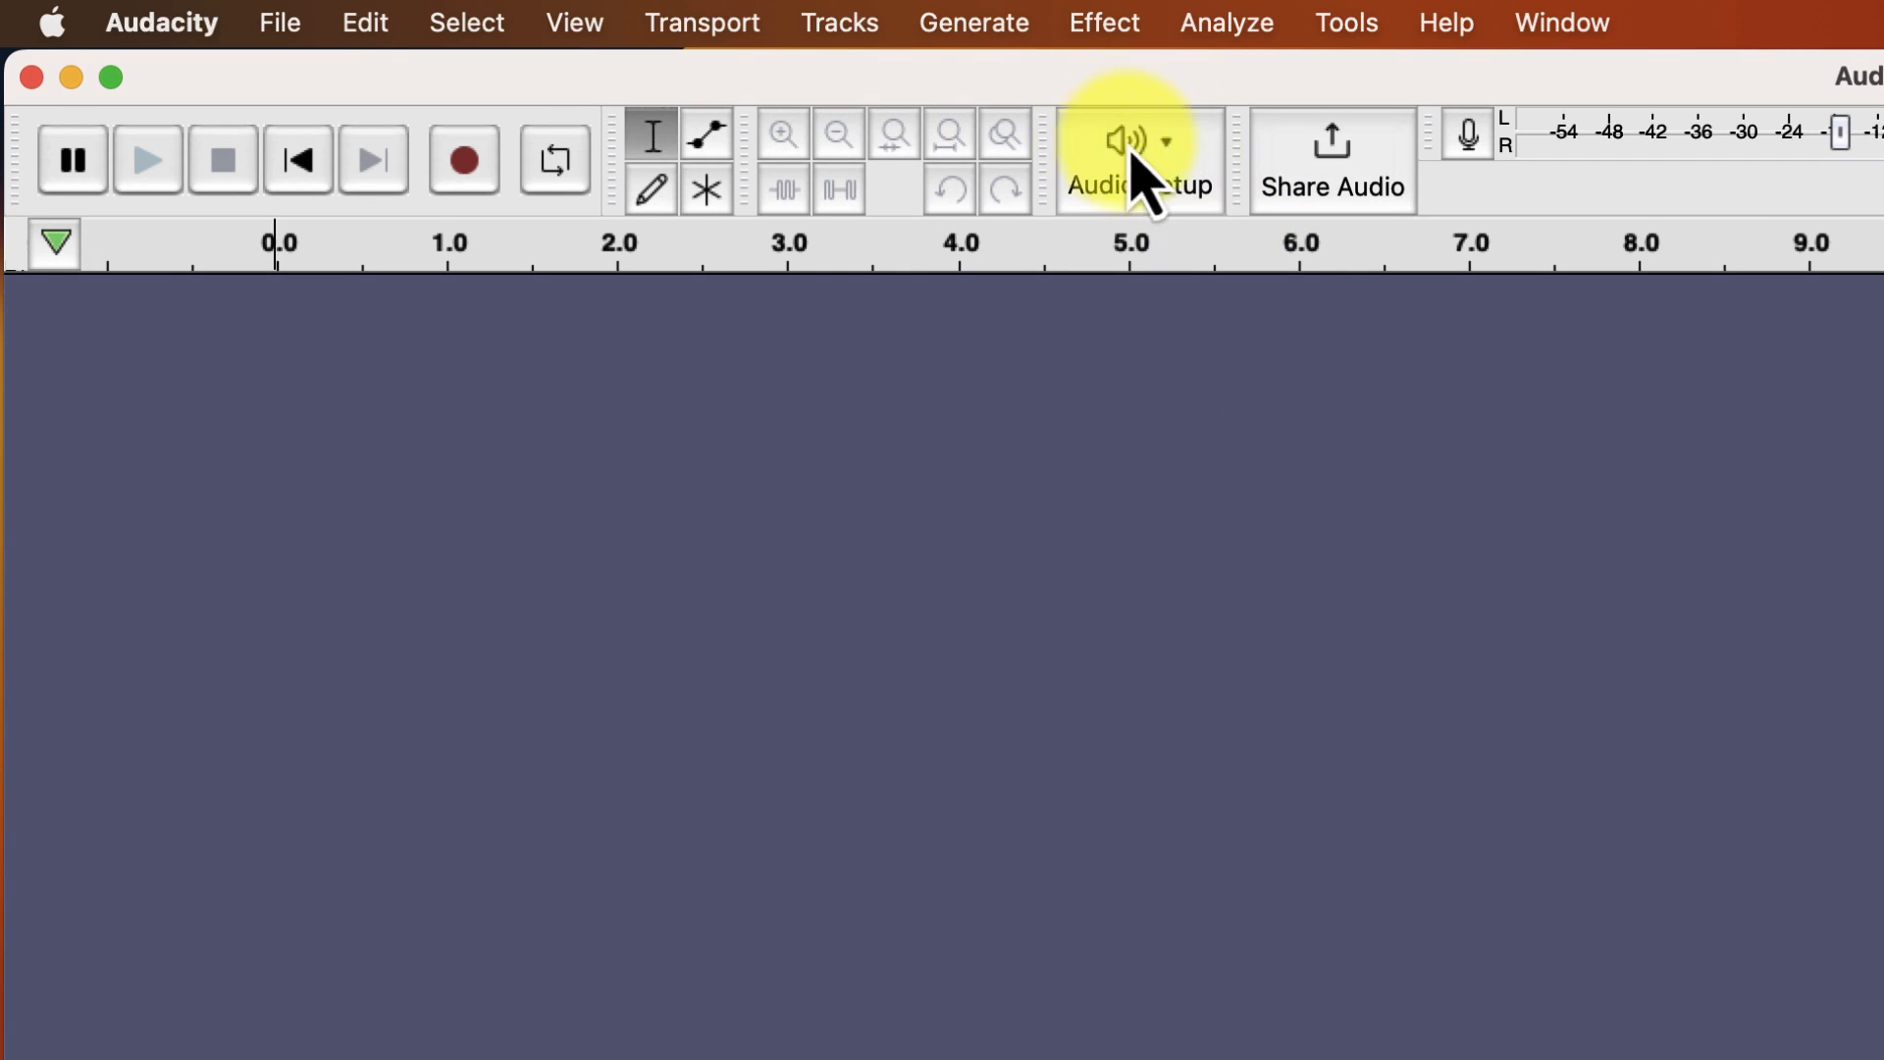
Step: Rescan the audio devices and check the available recording devices in the audio setup
left_click(1168, 152)
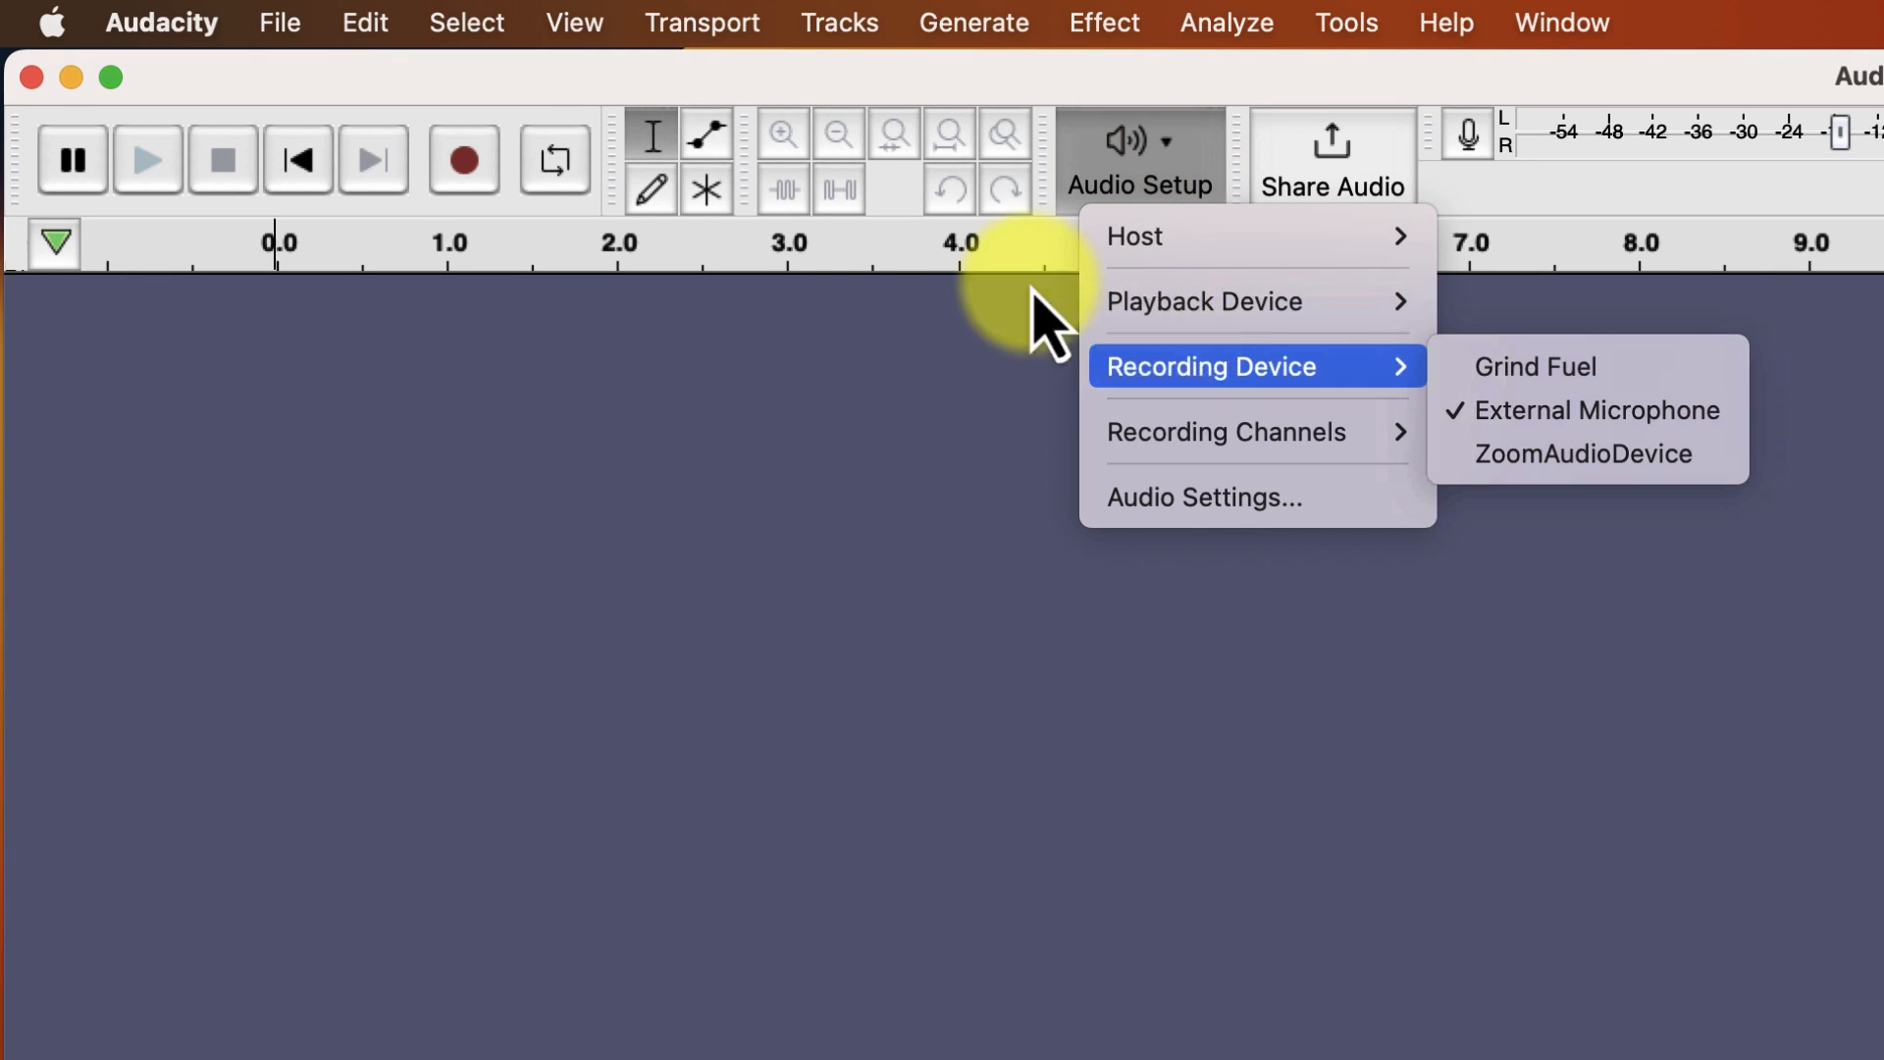
left_click(729, 21)
left_click(729, 22)
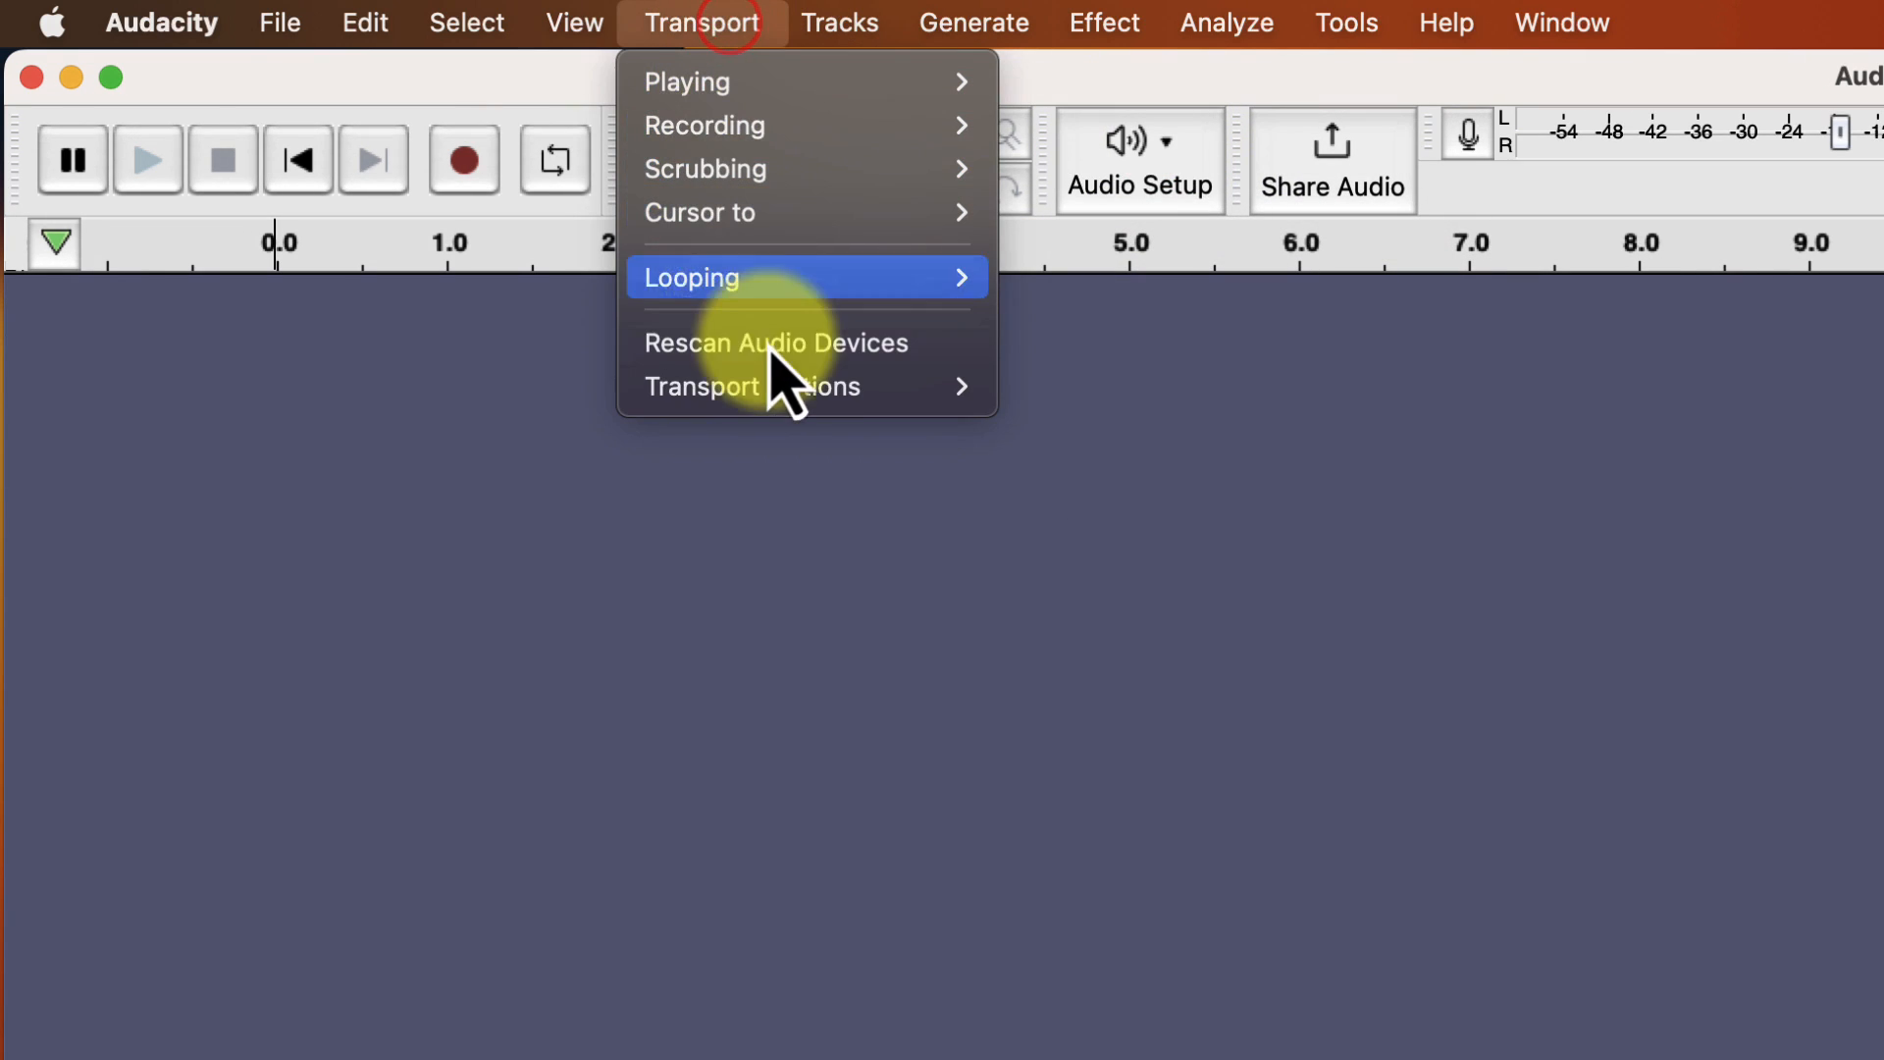
left_click(831, 343)
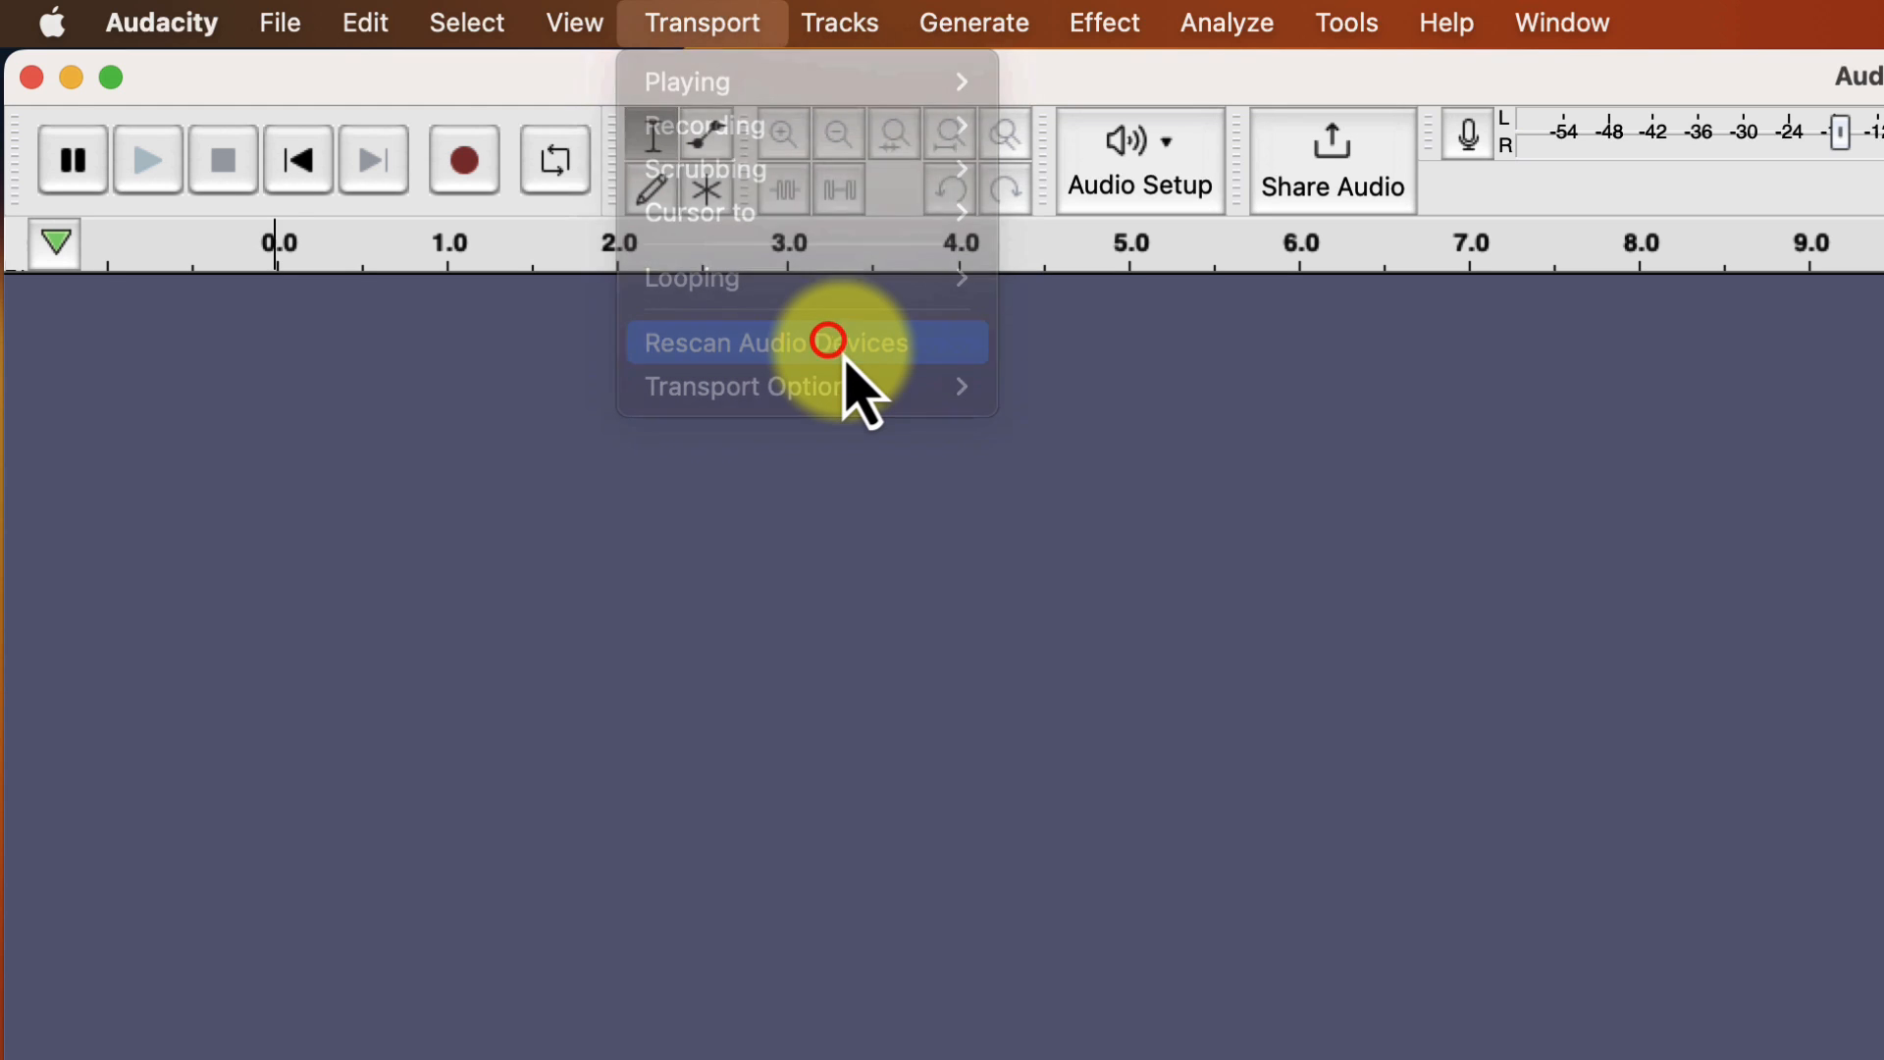
left_click(1165, 152)
mouse_move(1207, 385)
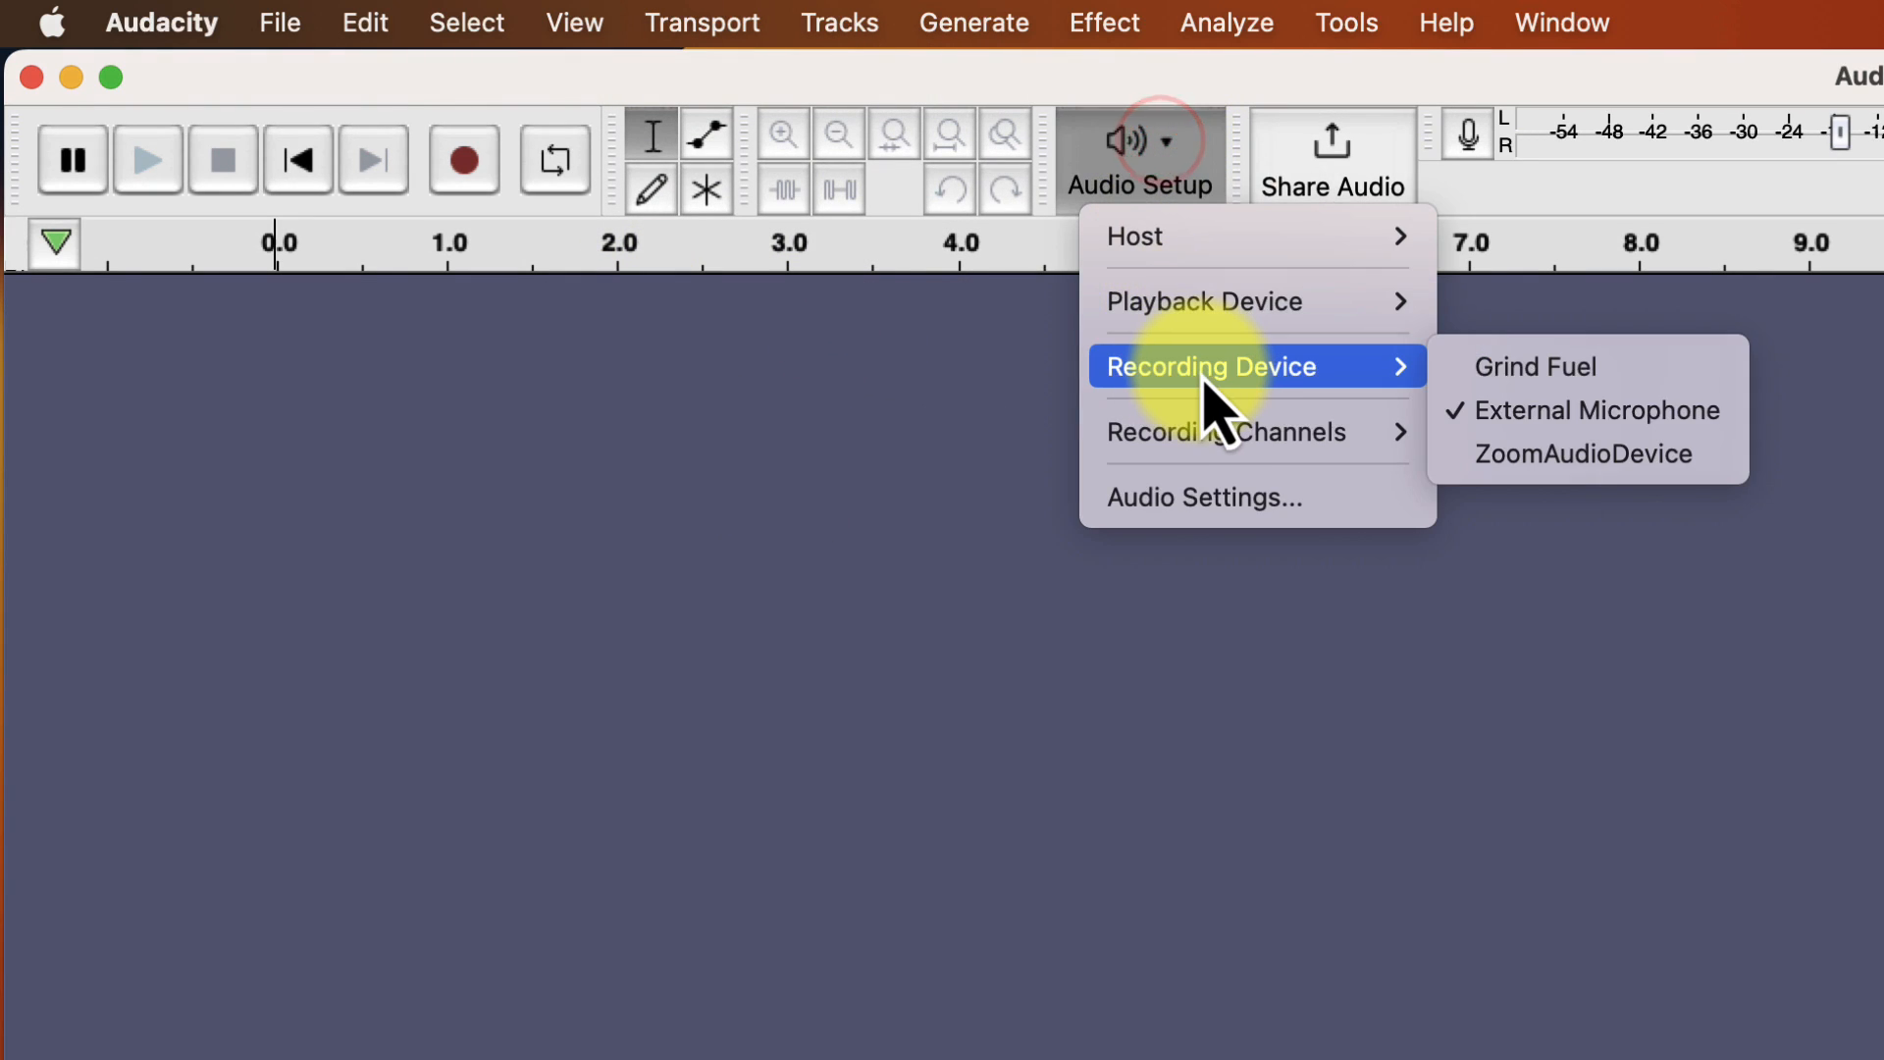
left_click(917, 424)
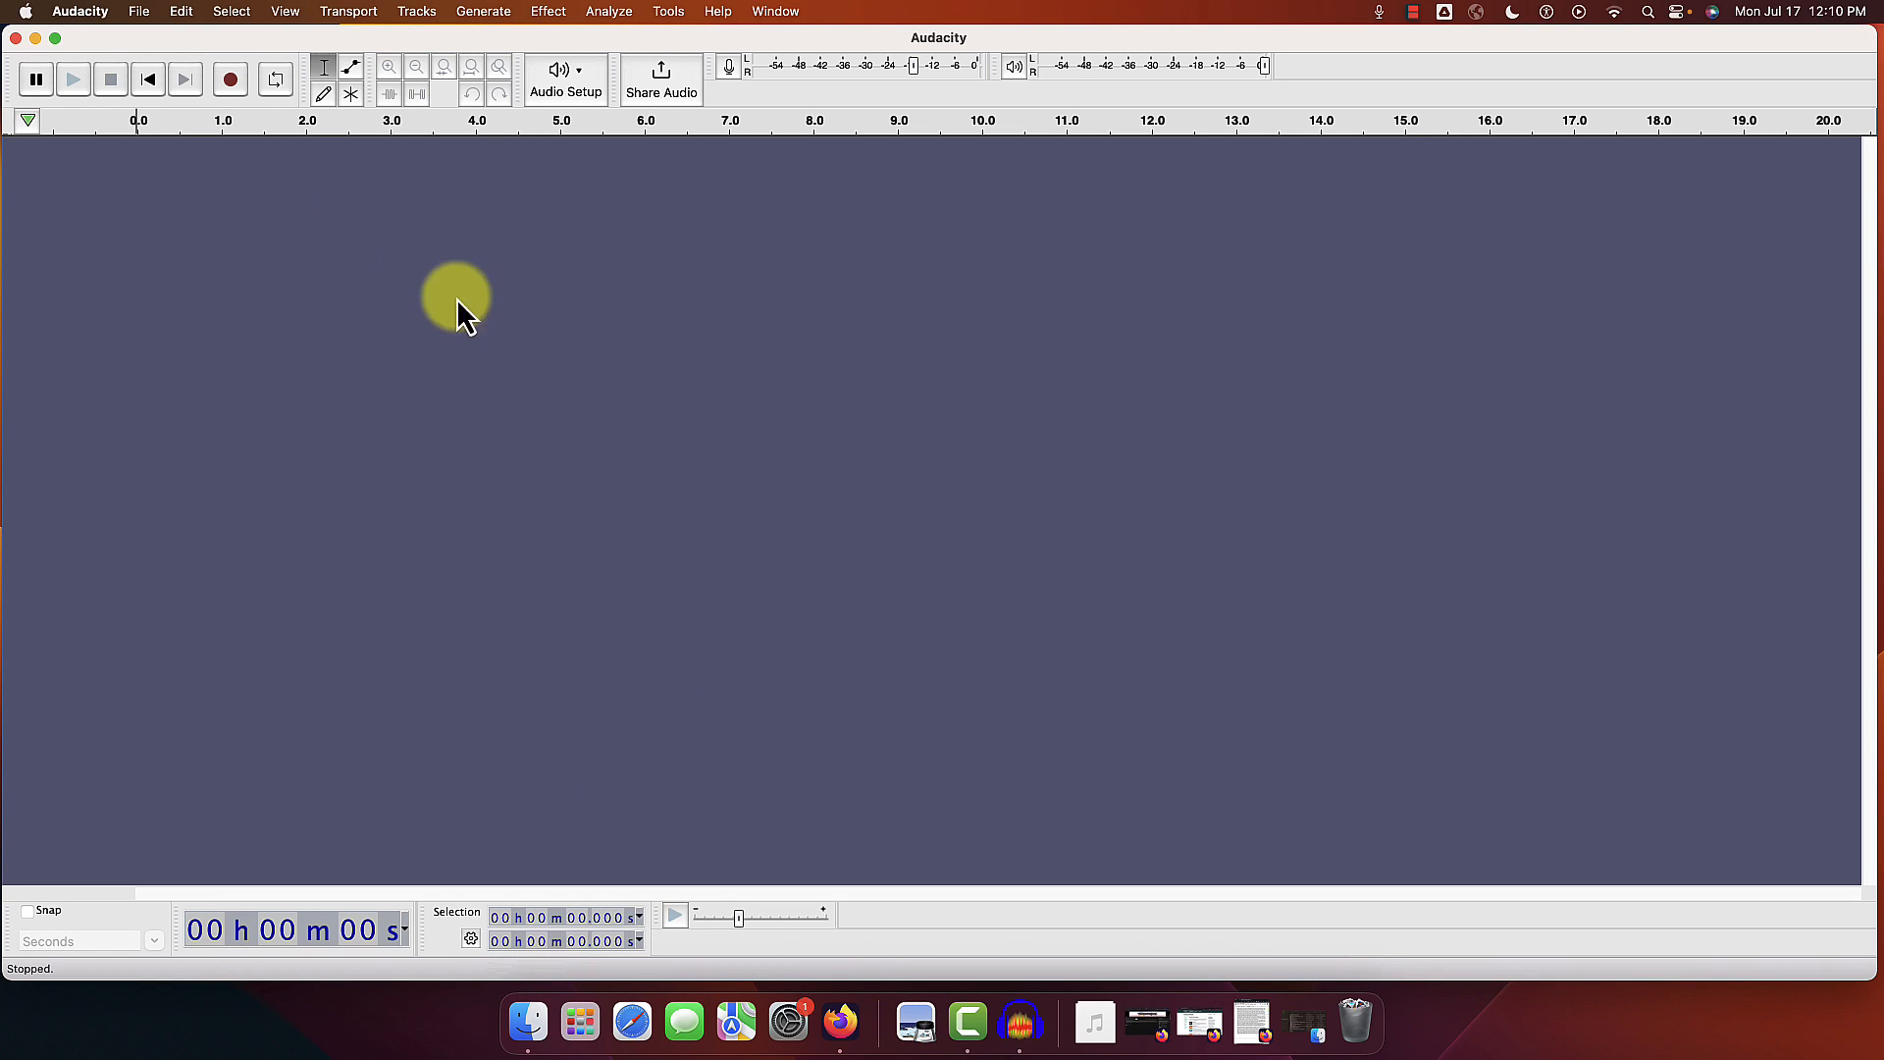
Step: Record a short voice clip on a new track, stop, and record a second clip on the same track
left_click(229, 84)
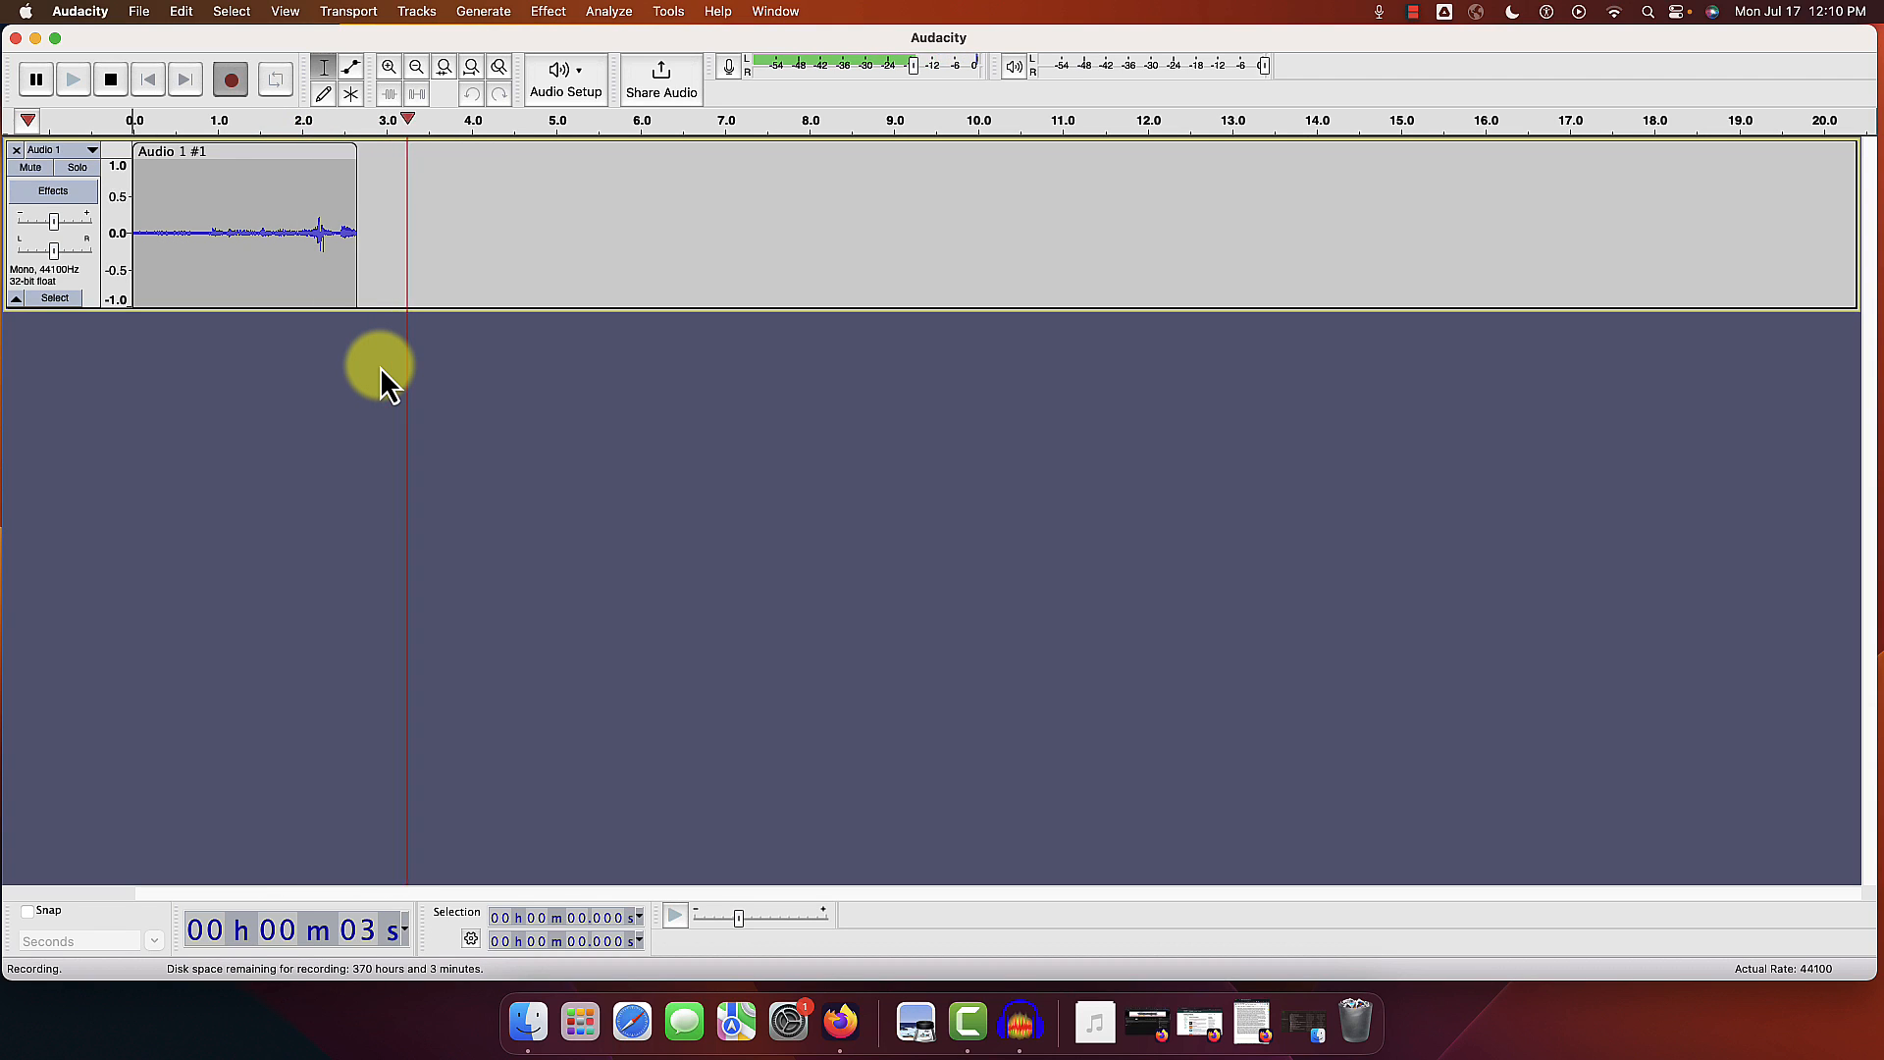
left_click(111, 79)
left_click(232, 82)
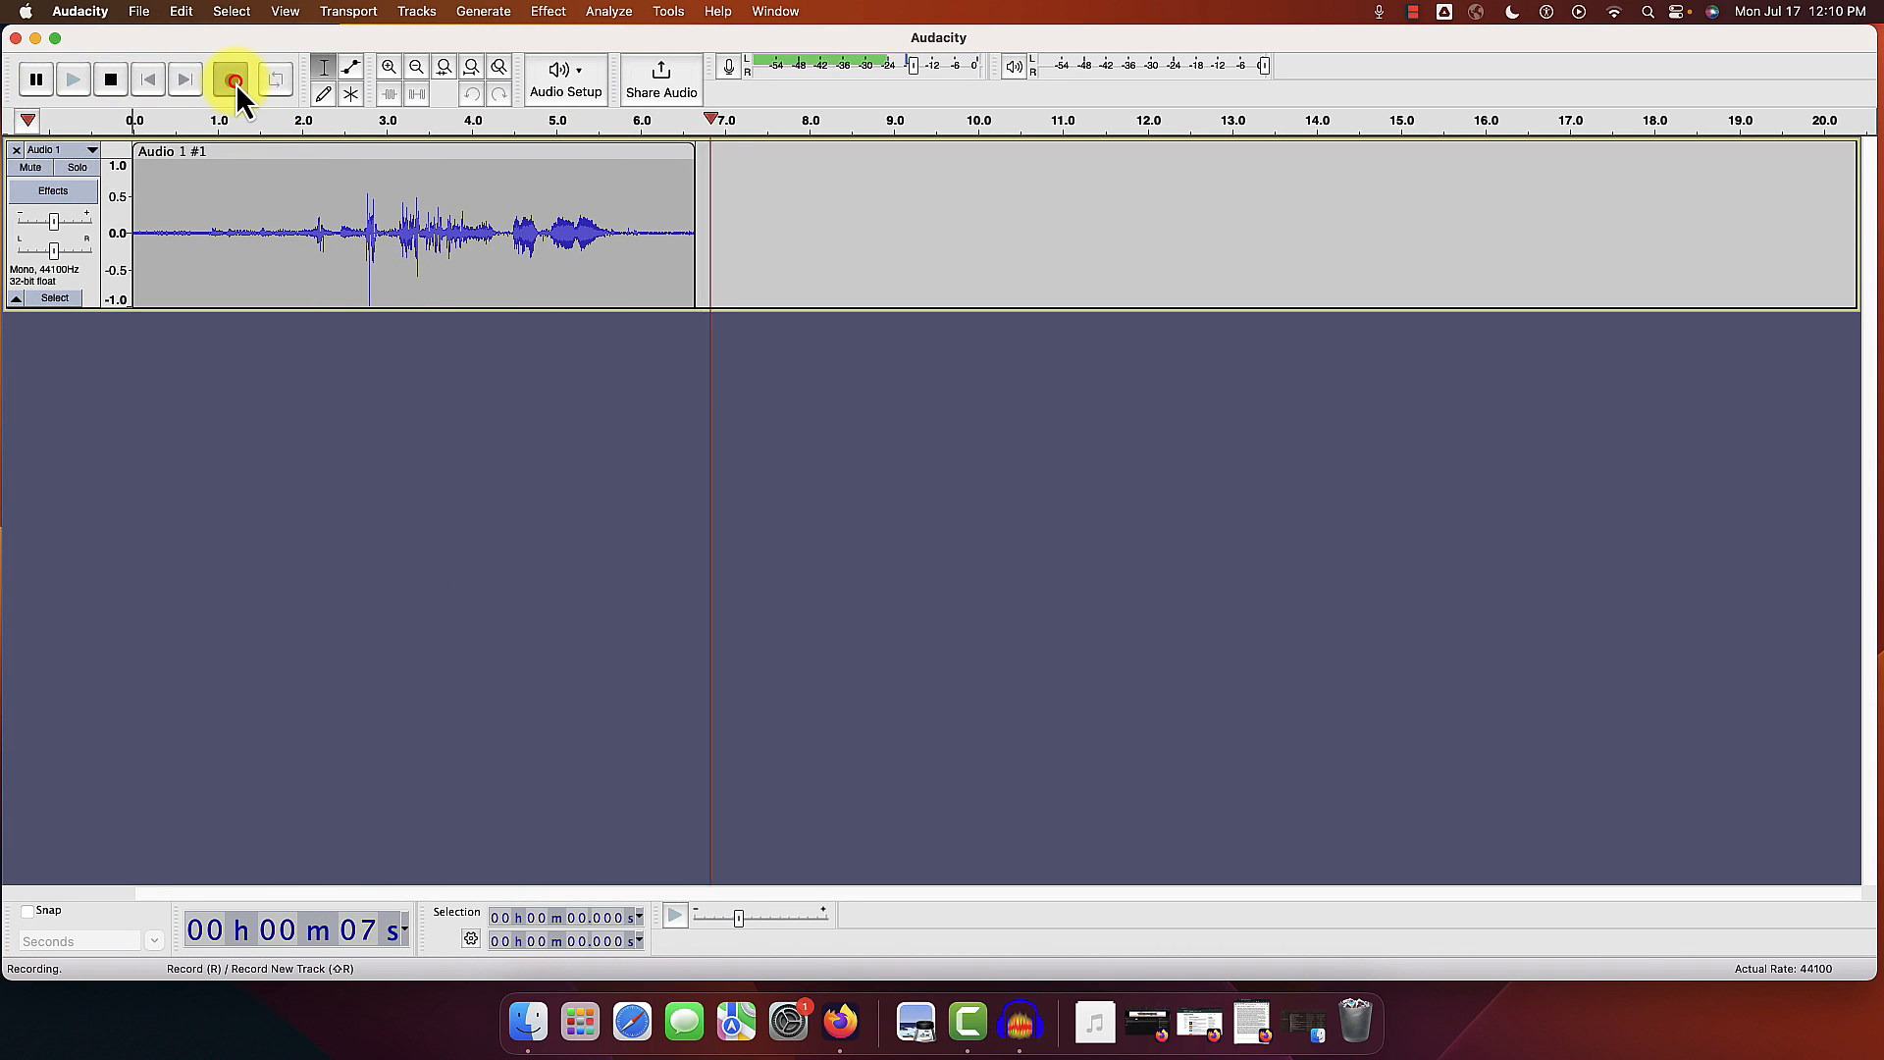
left_click(114, 80)
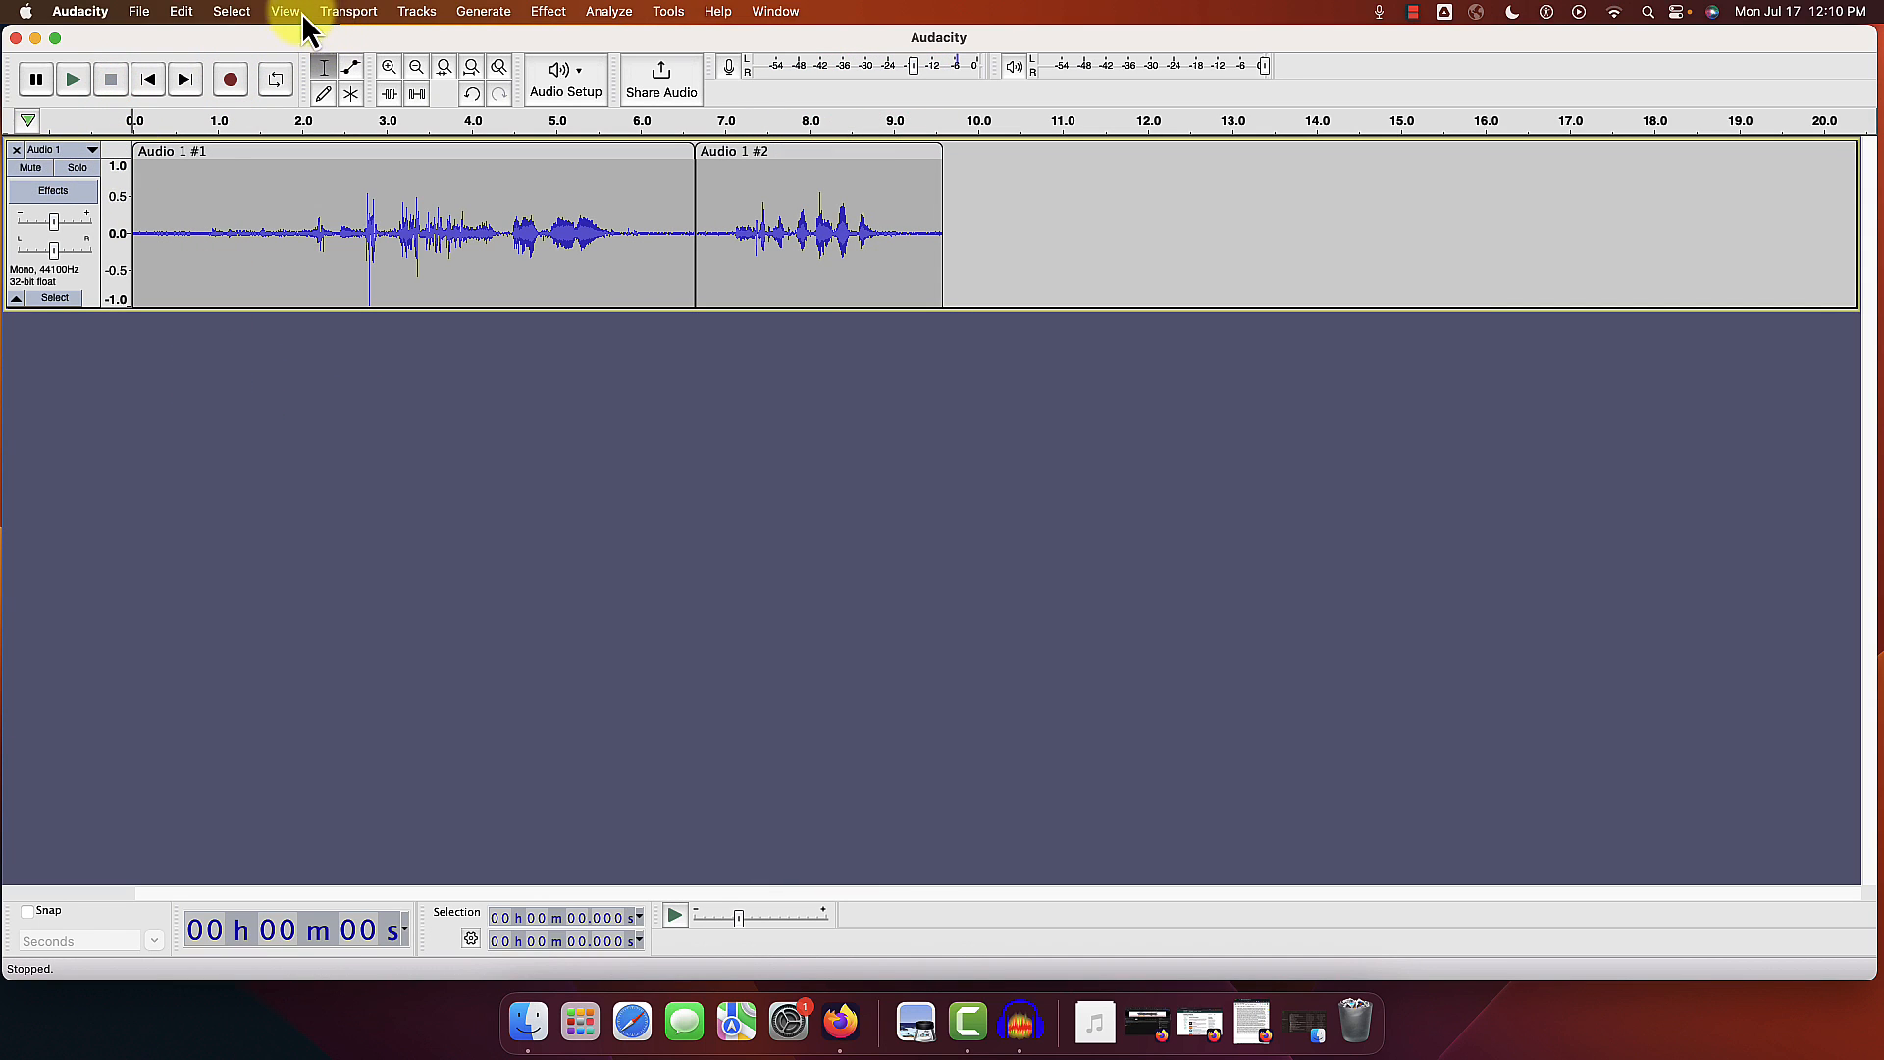
Step: Add a new mono track and record a short voice clip on it
left_click(408, 10)
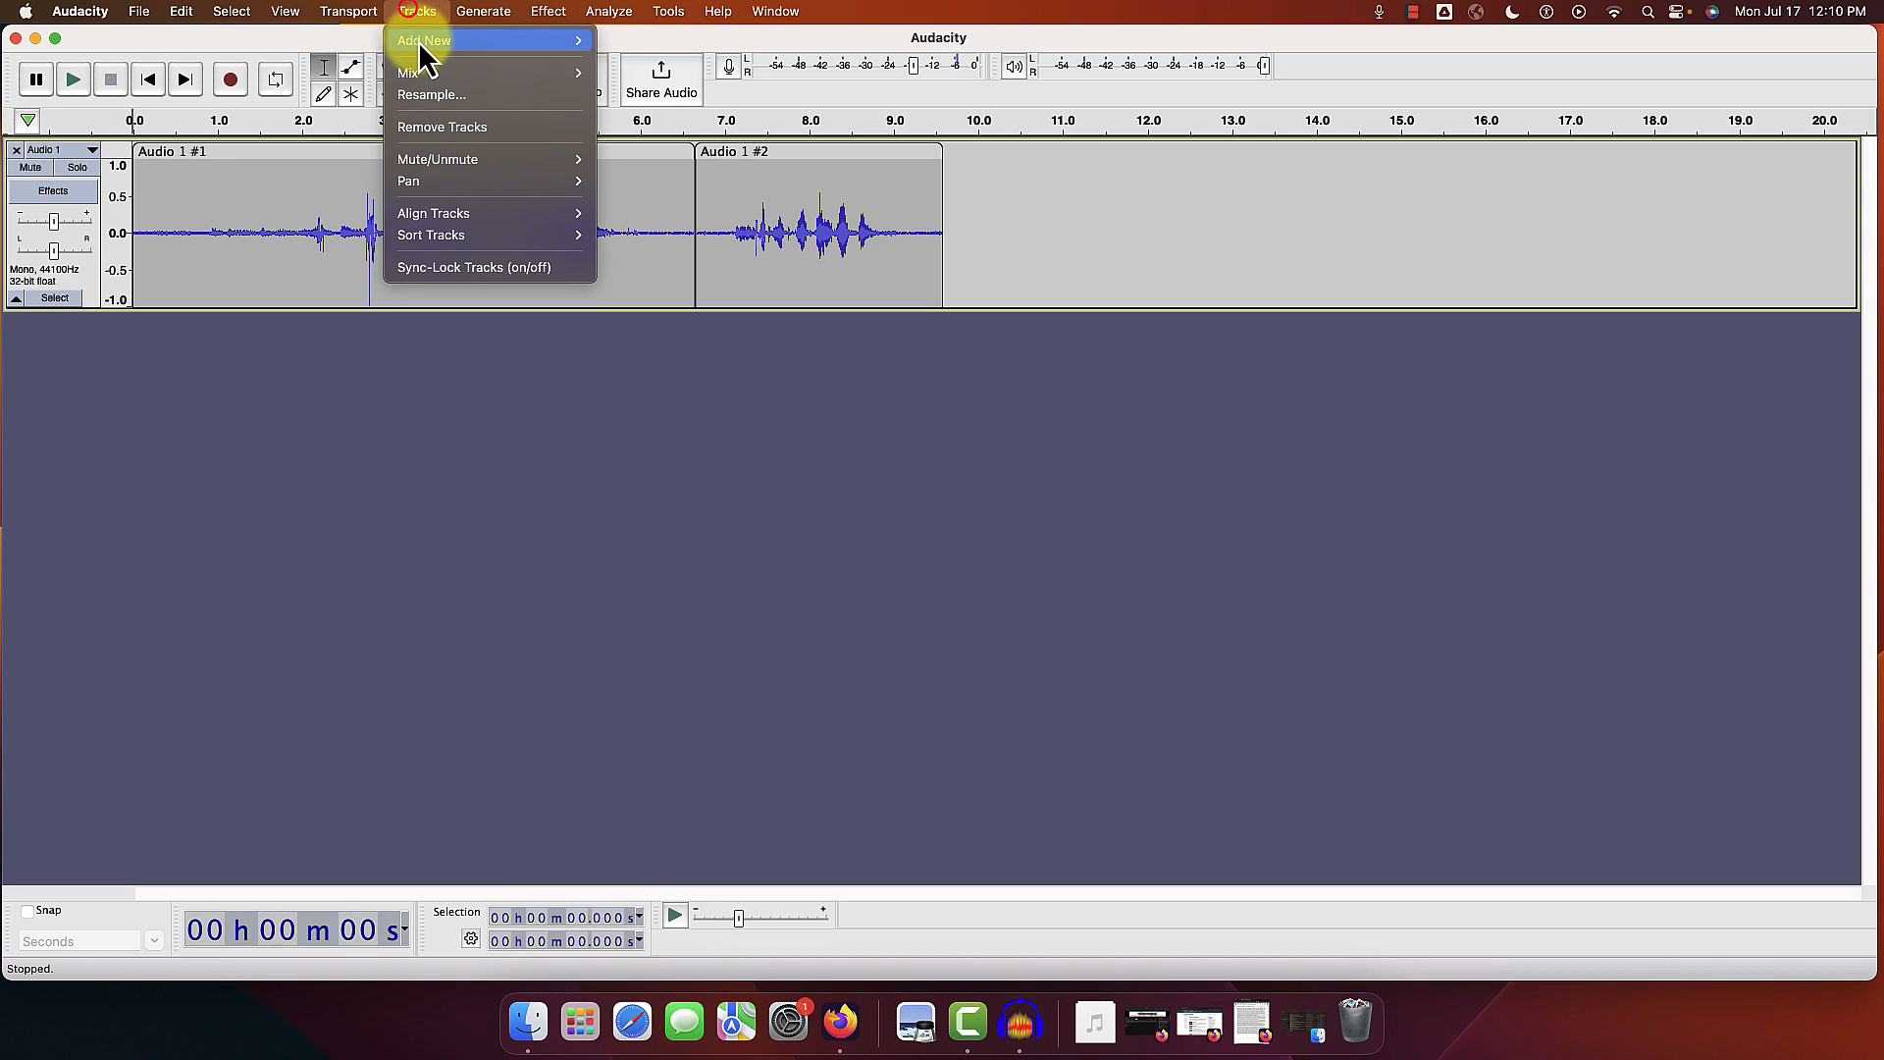
mouse_move(569, 41)
left_click(628, 44)
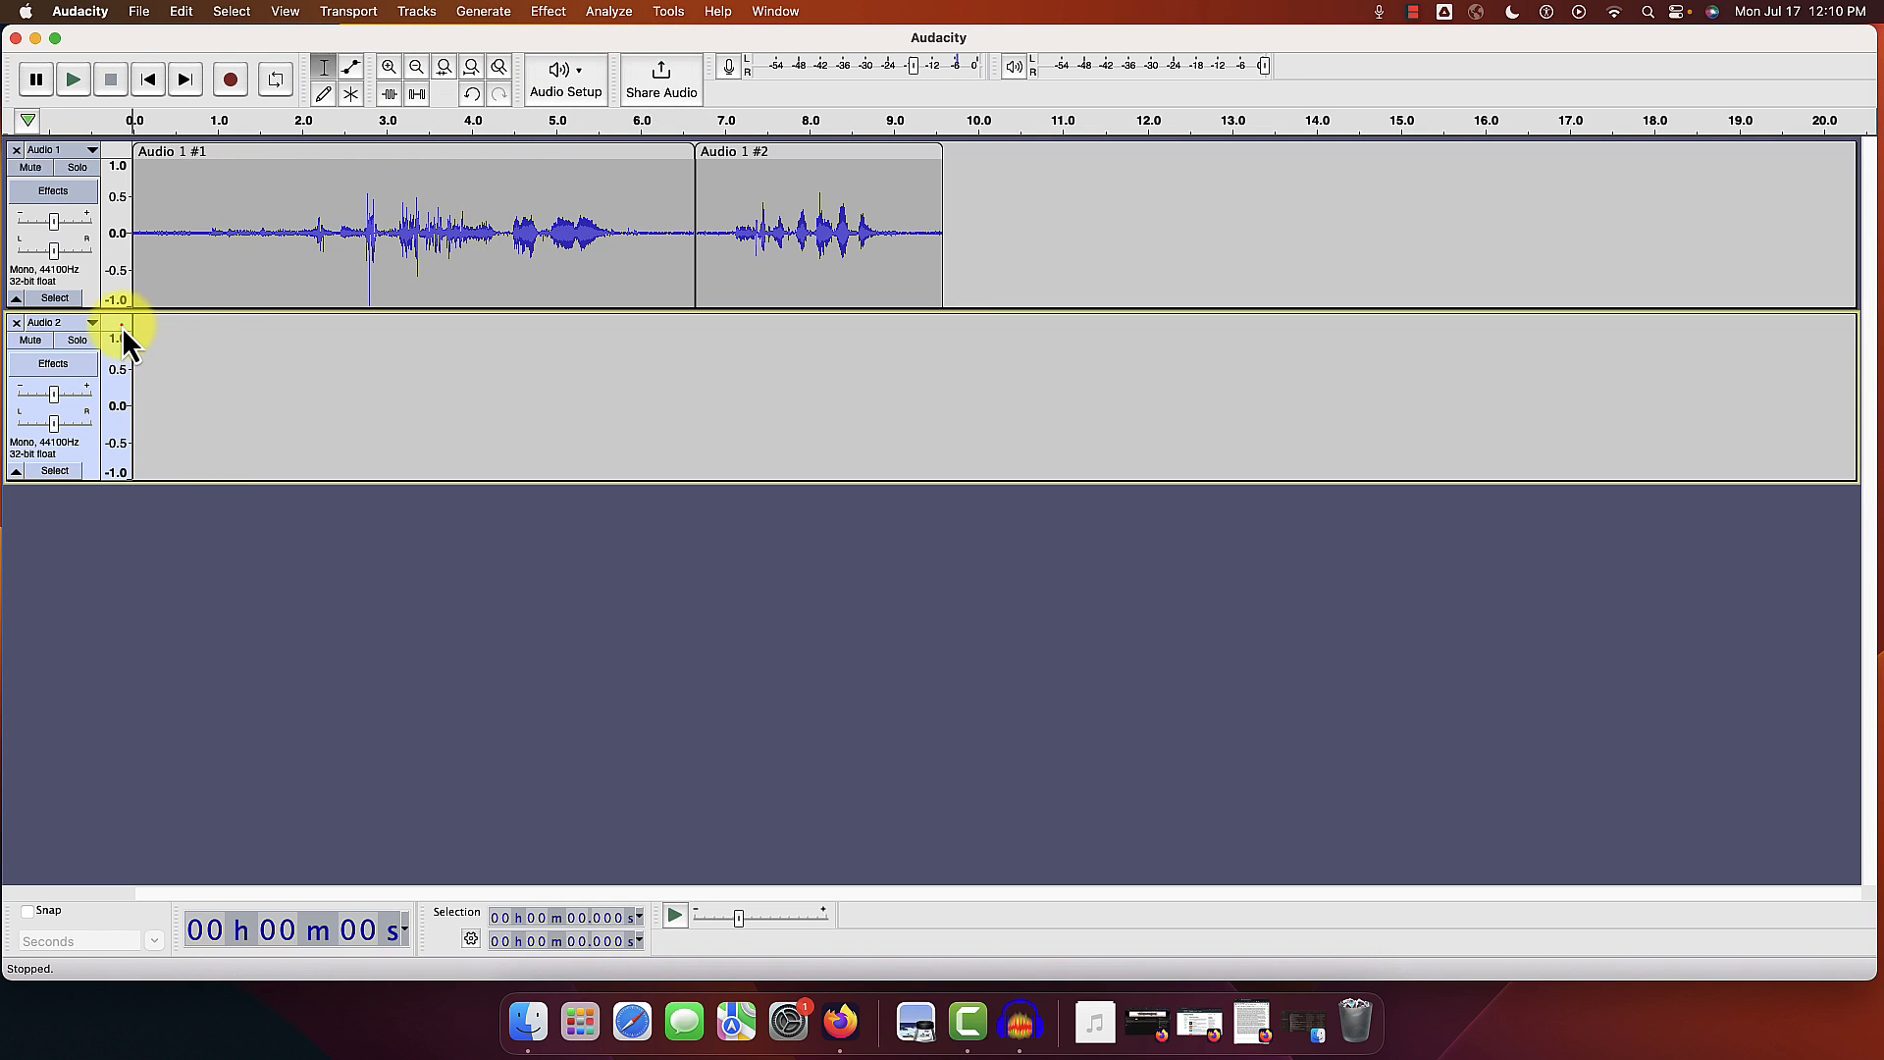
left_click(226, 81)
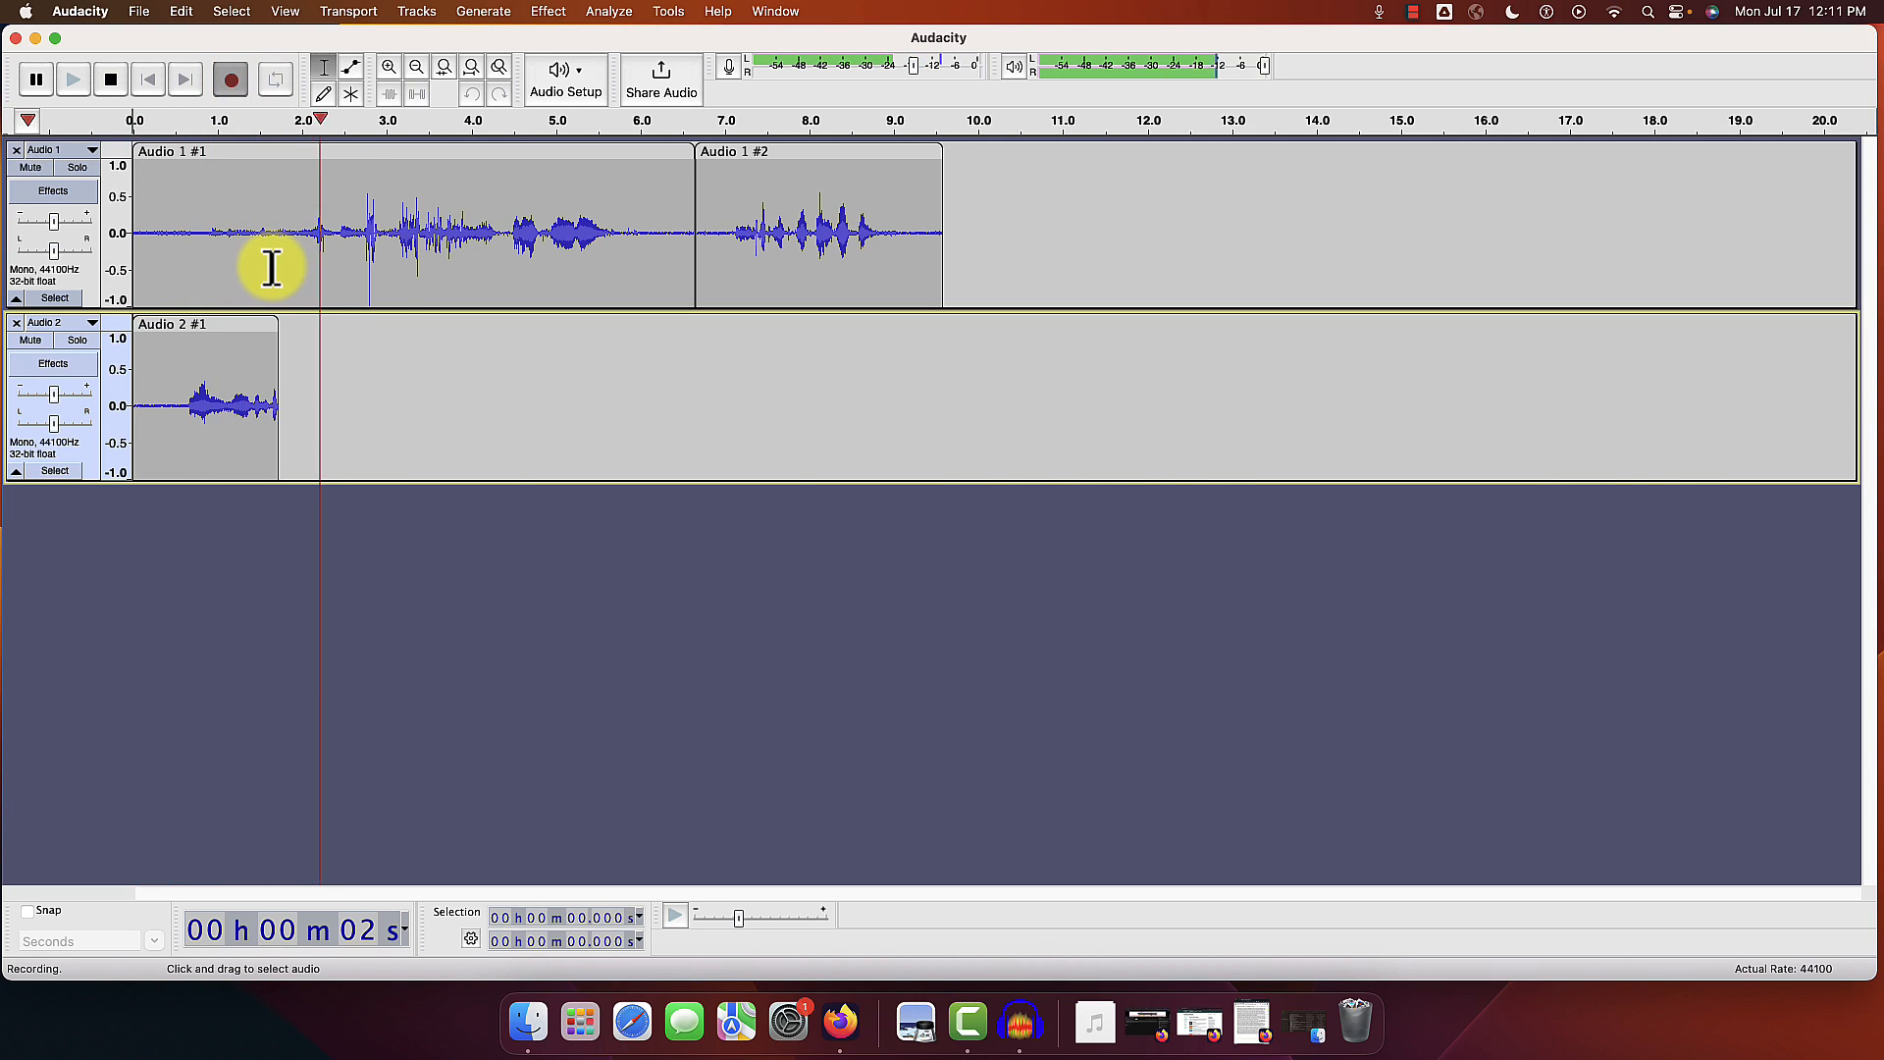
left_click(111, 83)
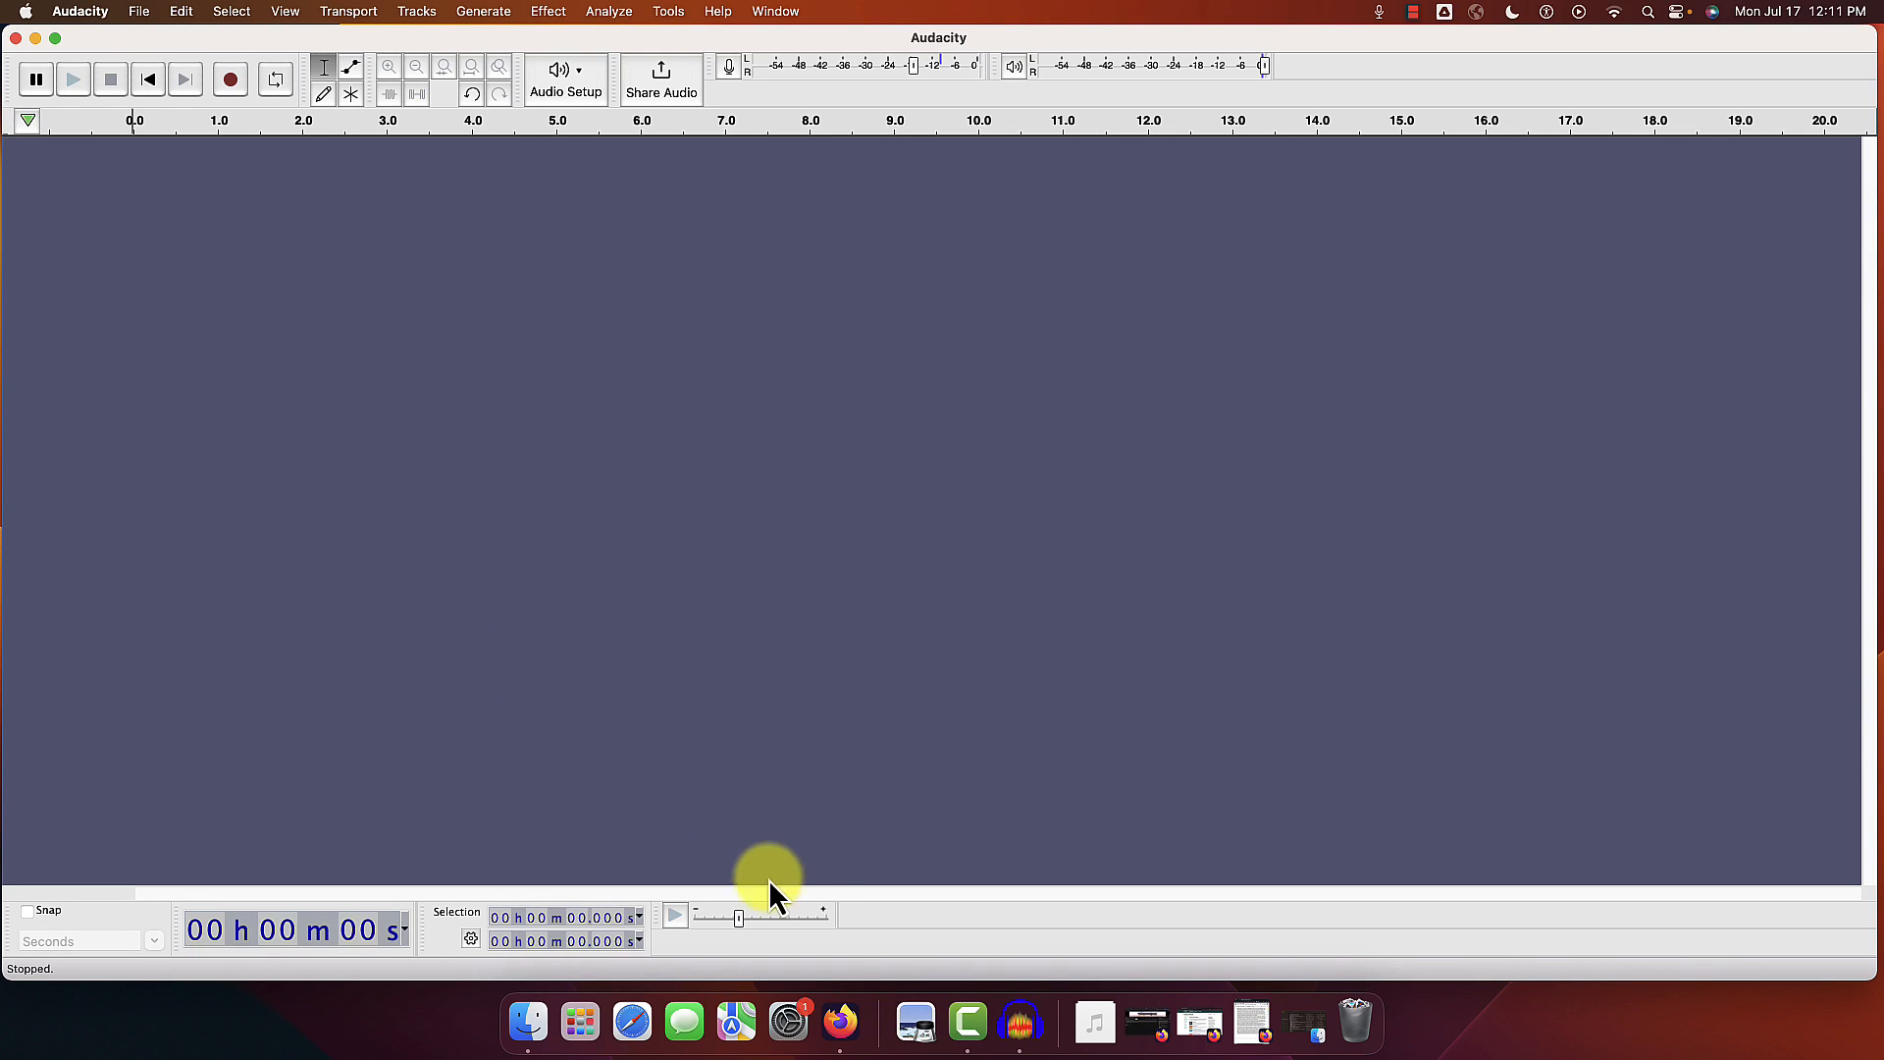
Step: Import the four MP3 files from the Podcast Sample Project folder in Finder into the Audacity project and close the Finder window
left_click(530, 1026)
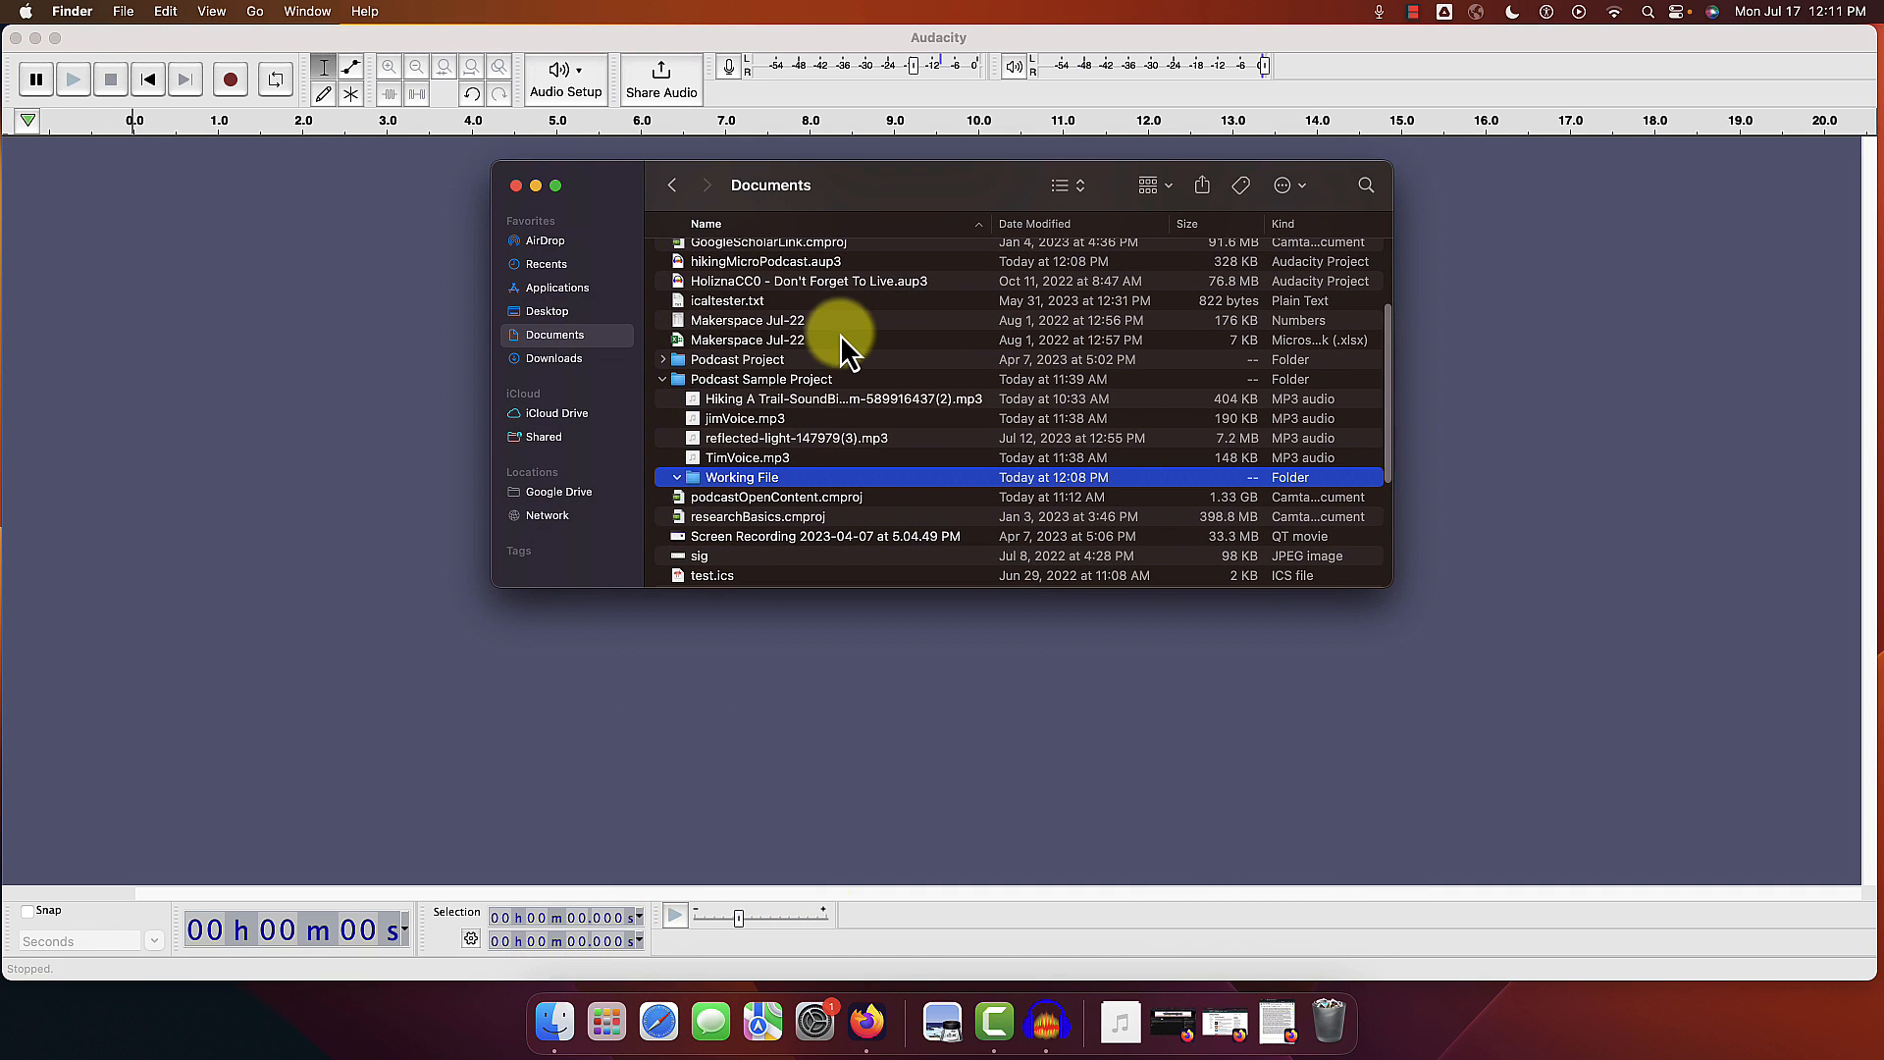
left_click(720, 398)
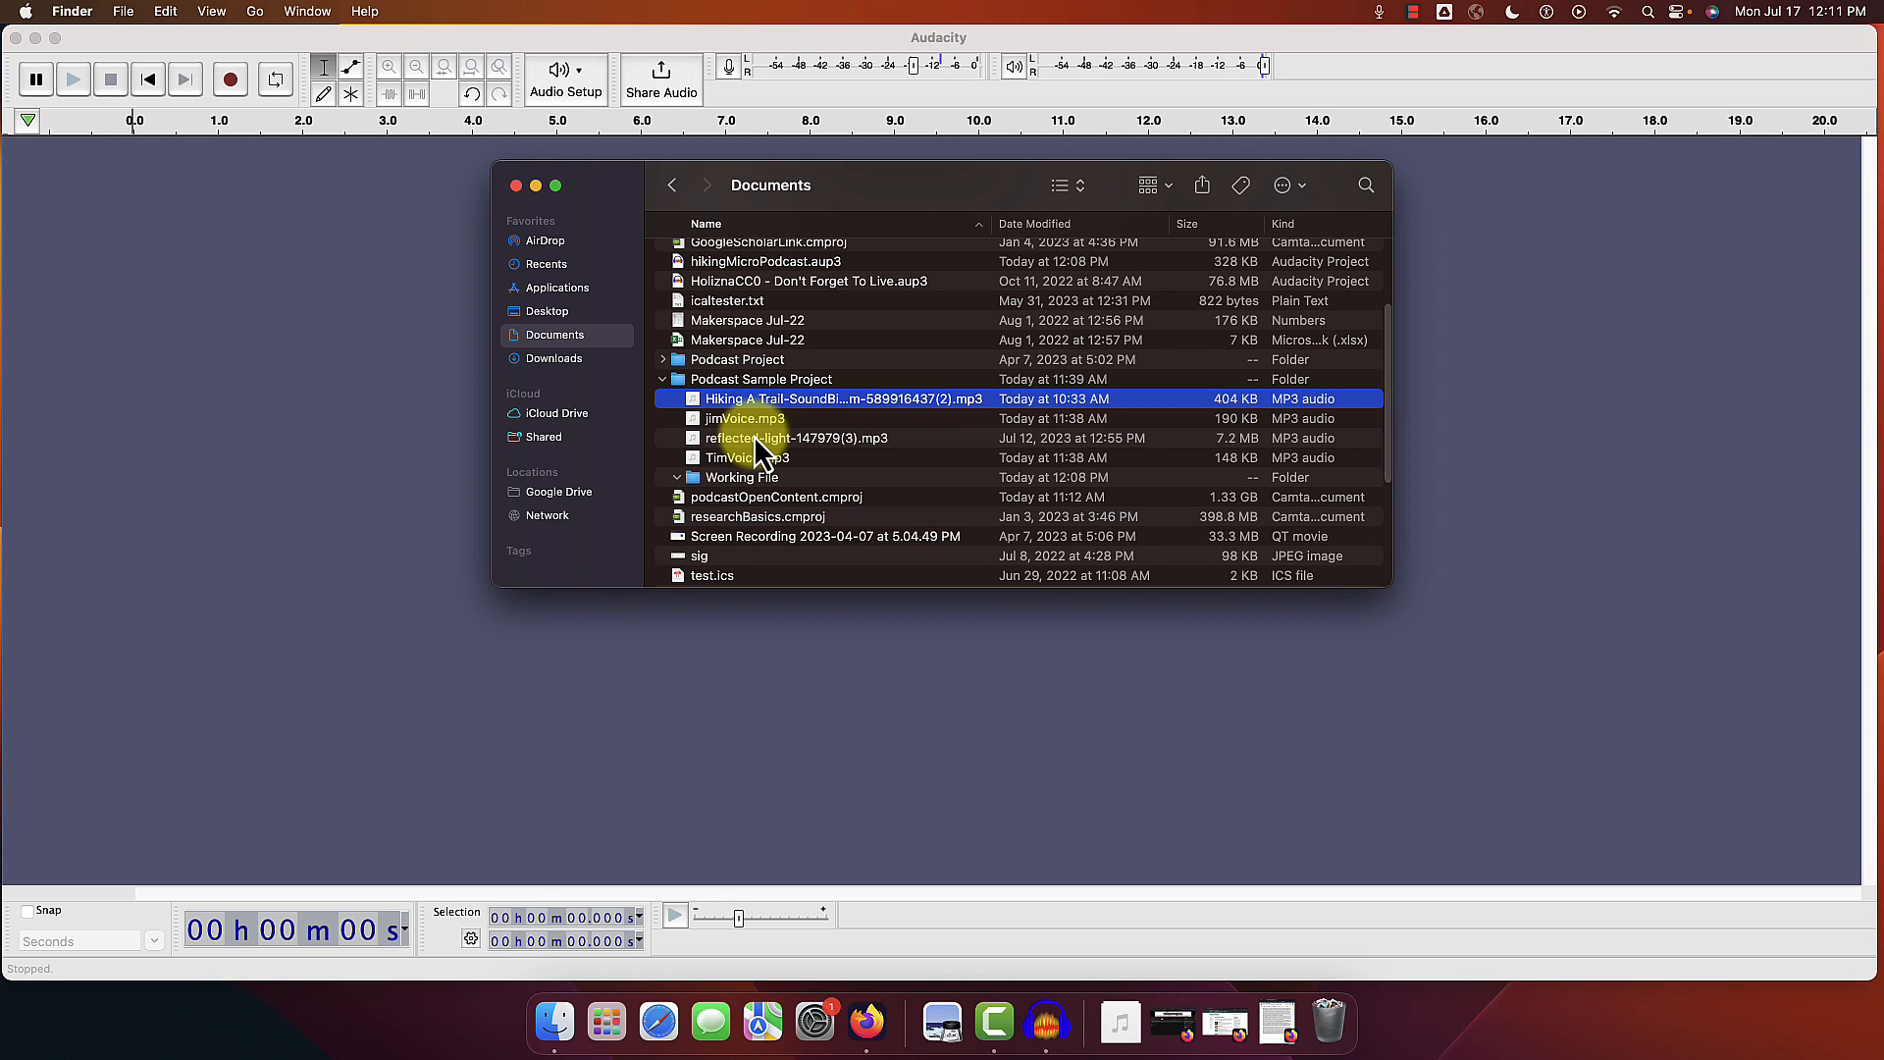
key("shift+Down")
key("shift+Down")
key("shift+Down")
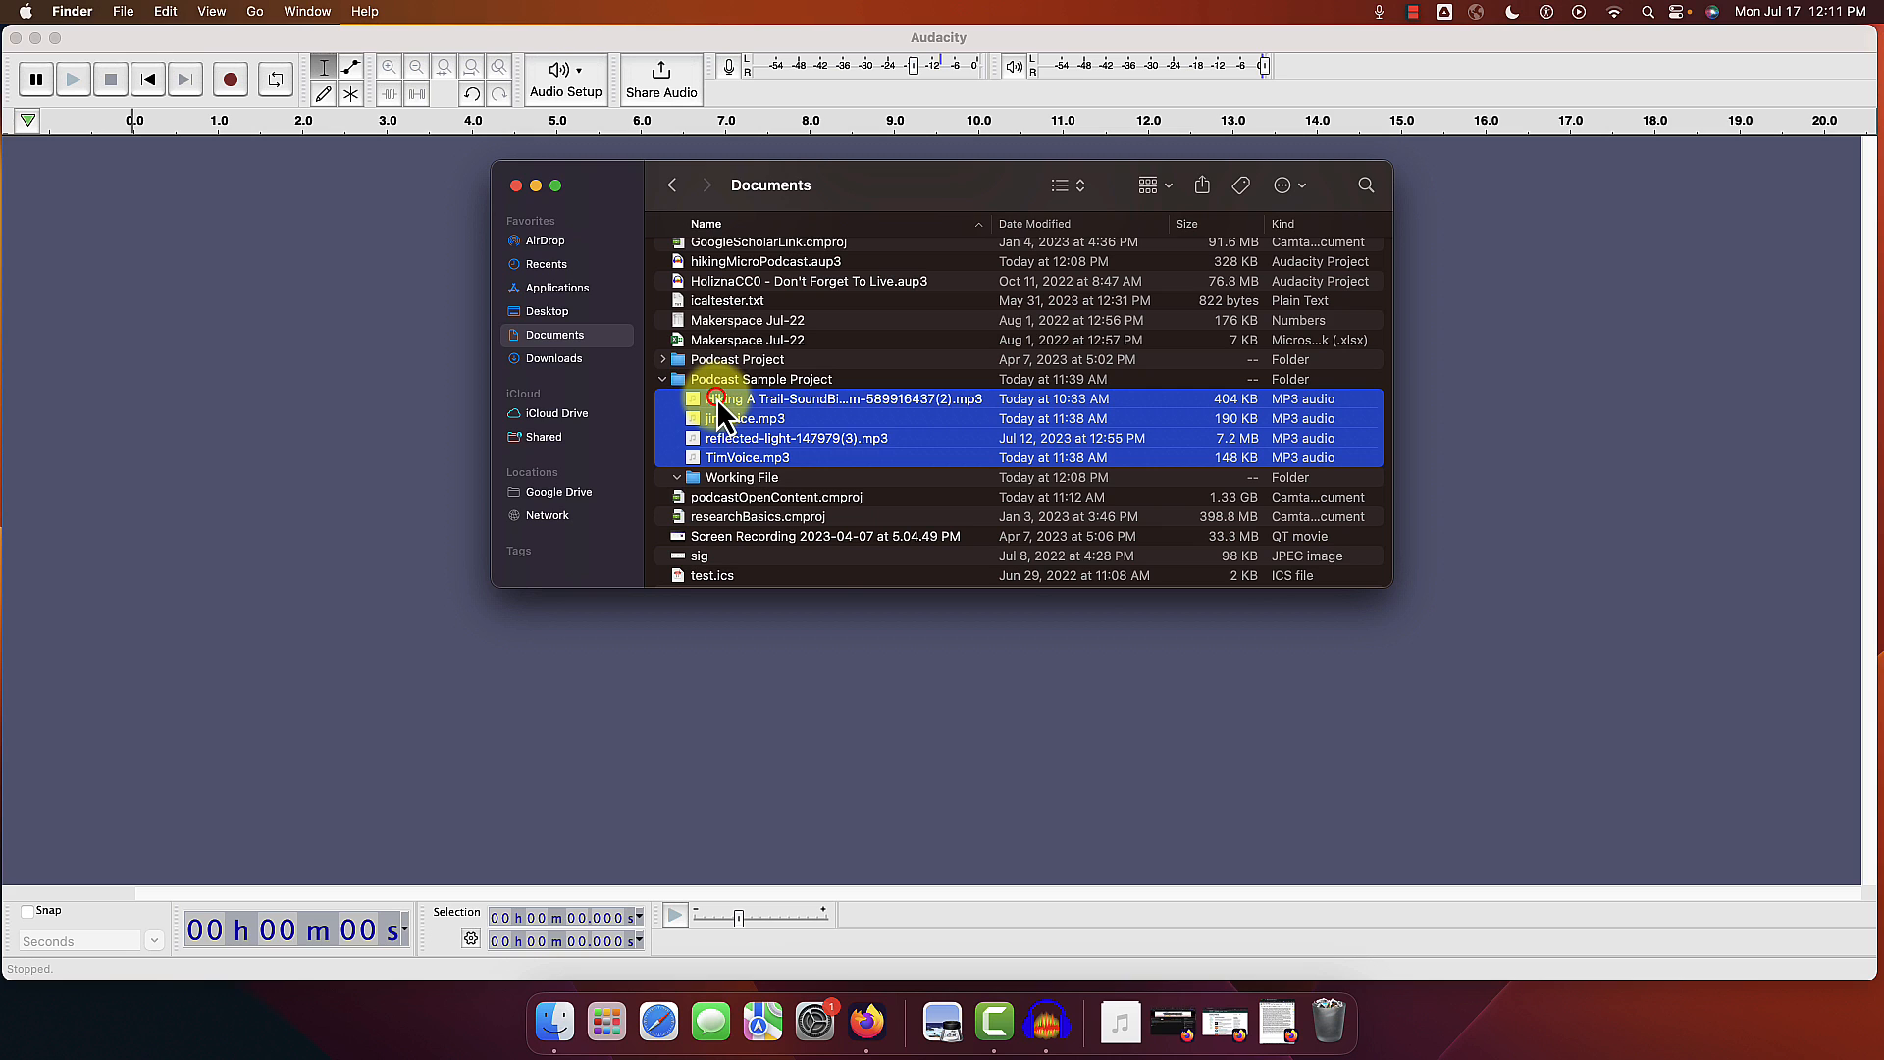
left_click_drag(716, 398, 197, 298)
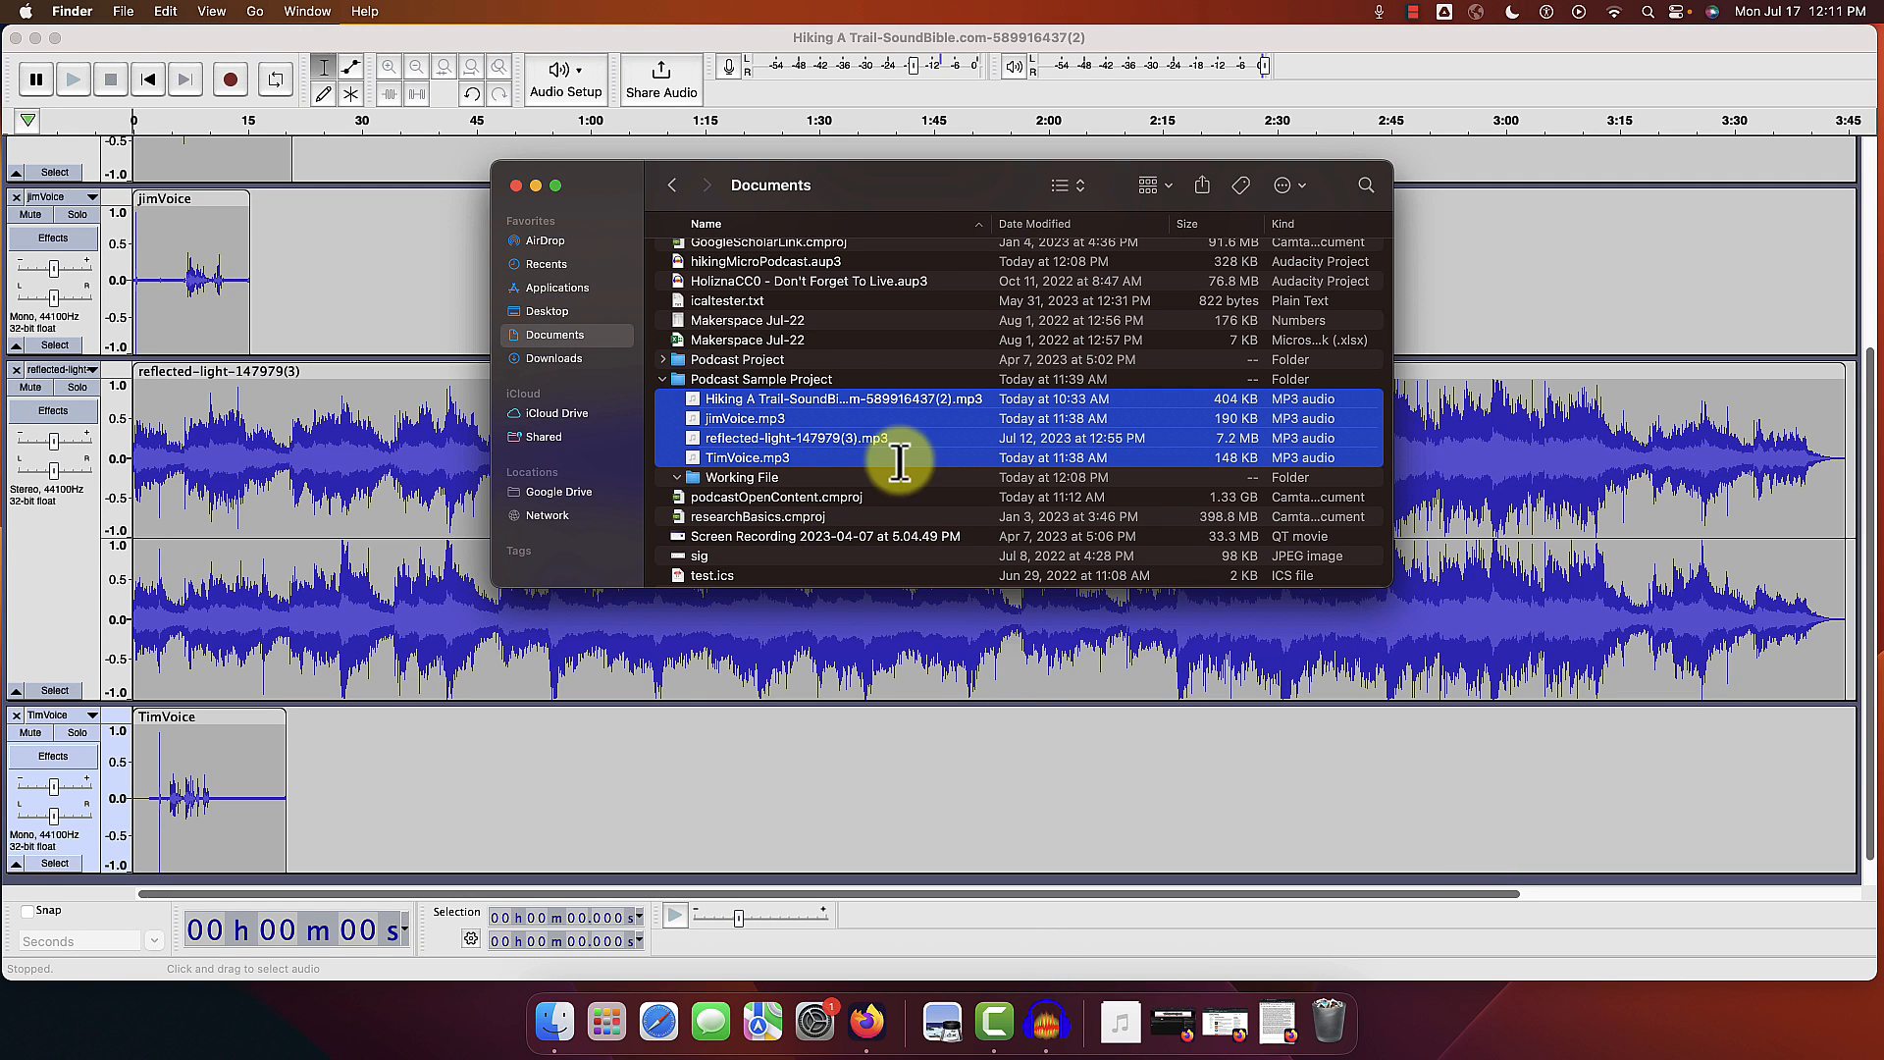
left_click(515, 186)
Step: Reduce the height of the Hiking A Trail, jimVoice, reflected-light and TimVoice tracks so all four fit in the window
scroll(478, 383, "up", 5)
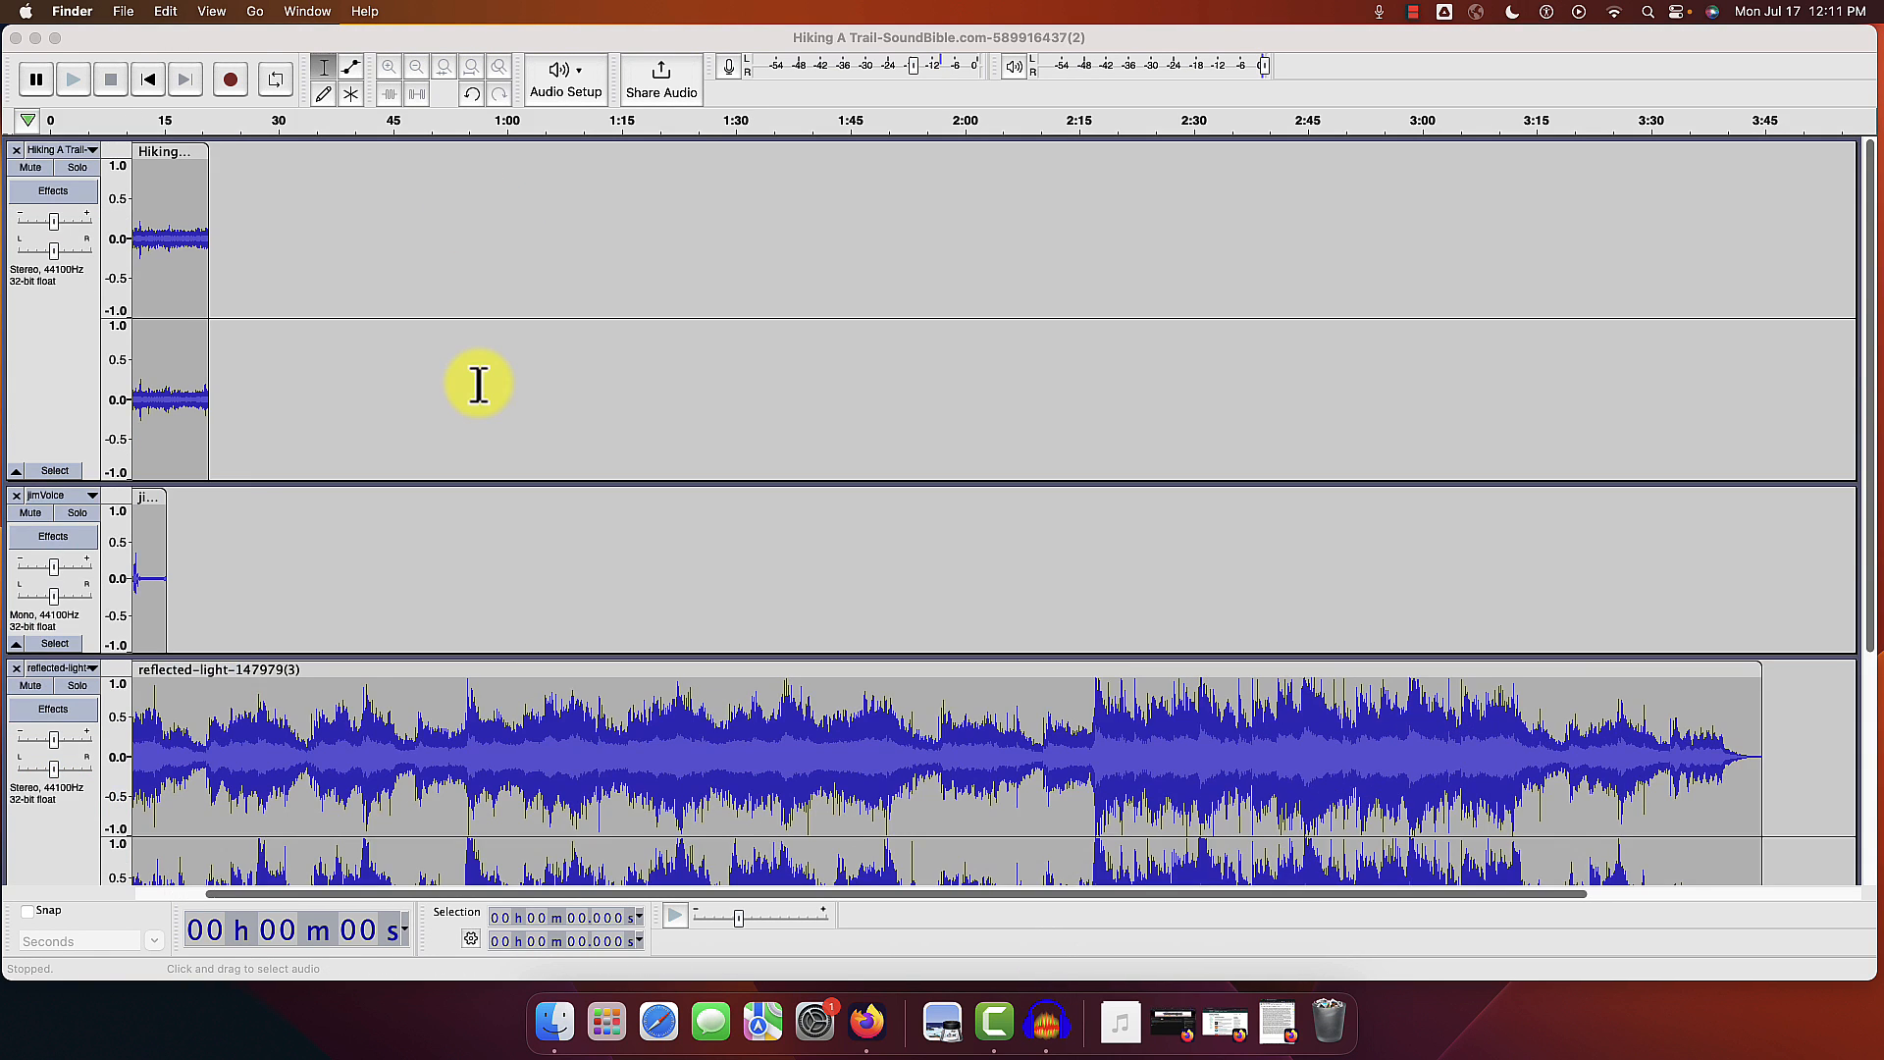
scroll(517, 379, "down", 5)
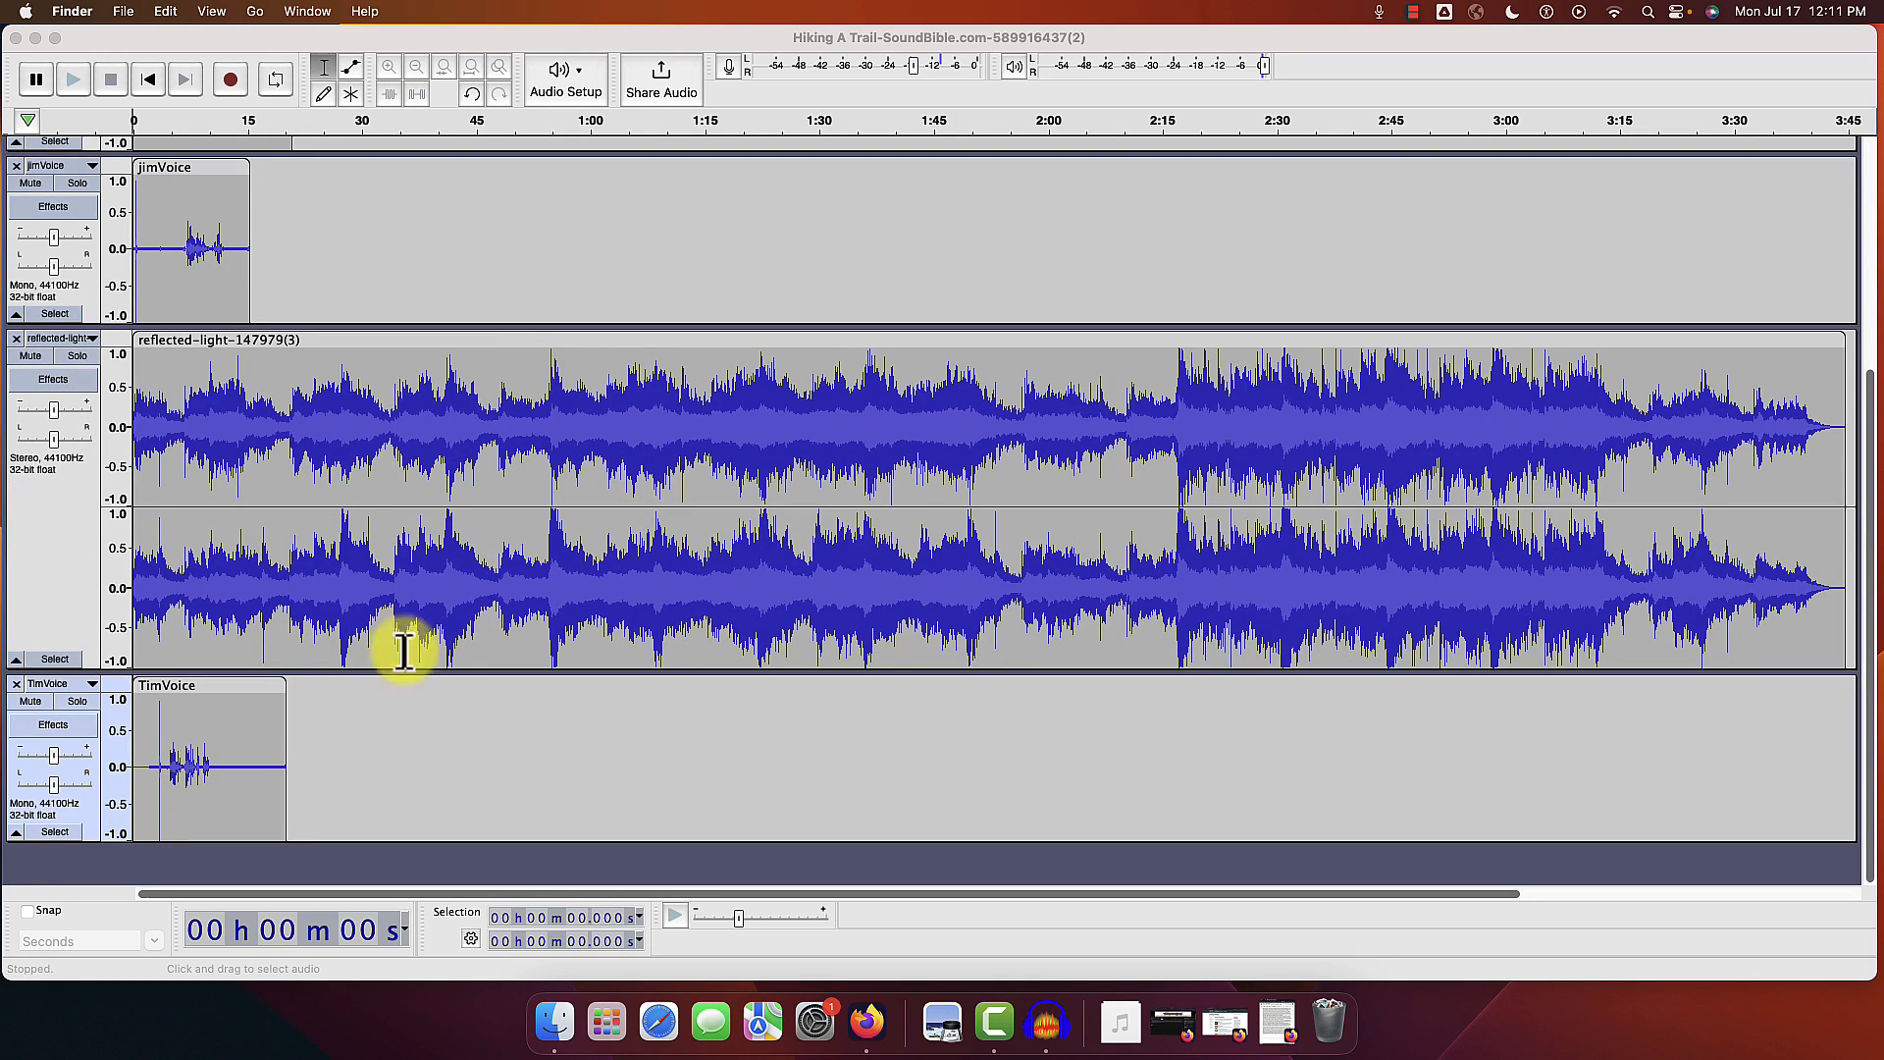
scroll(152, 371, "up", 5)
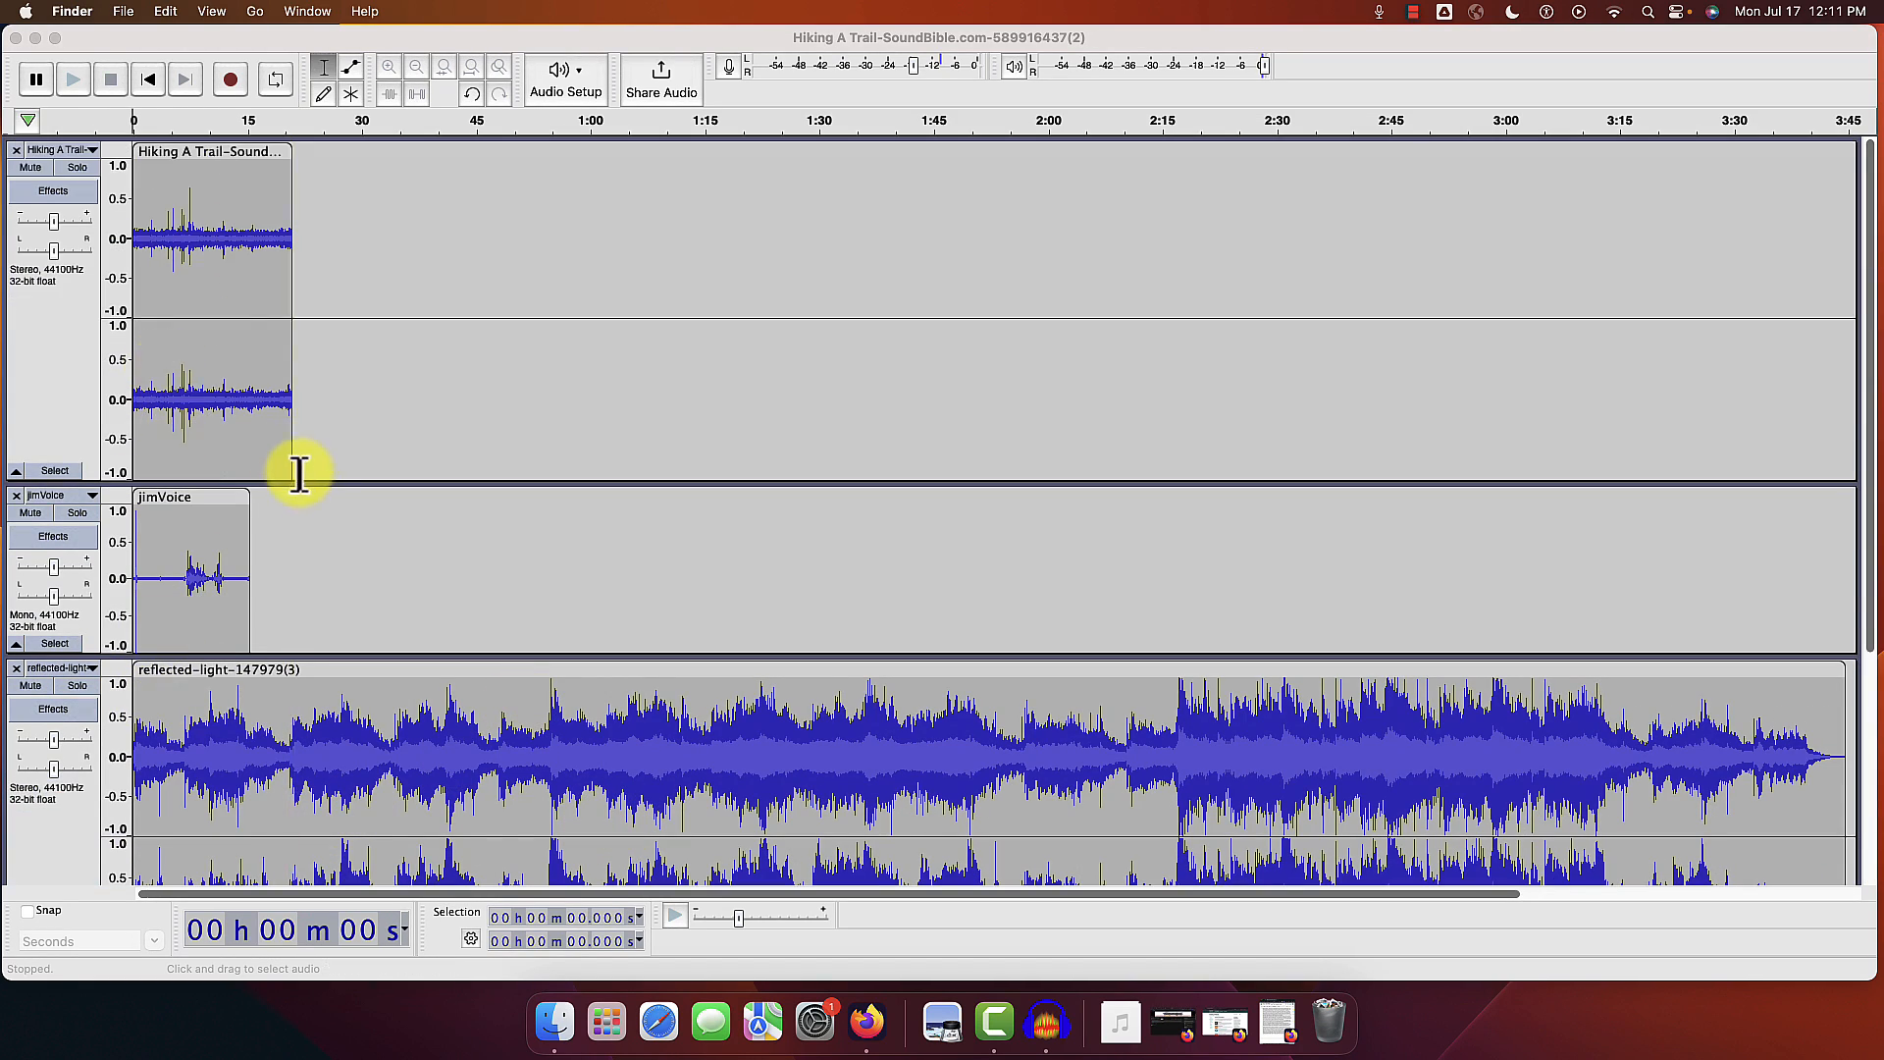
left_click_drag(300, 480, 310, 306)
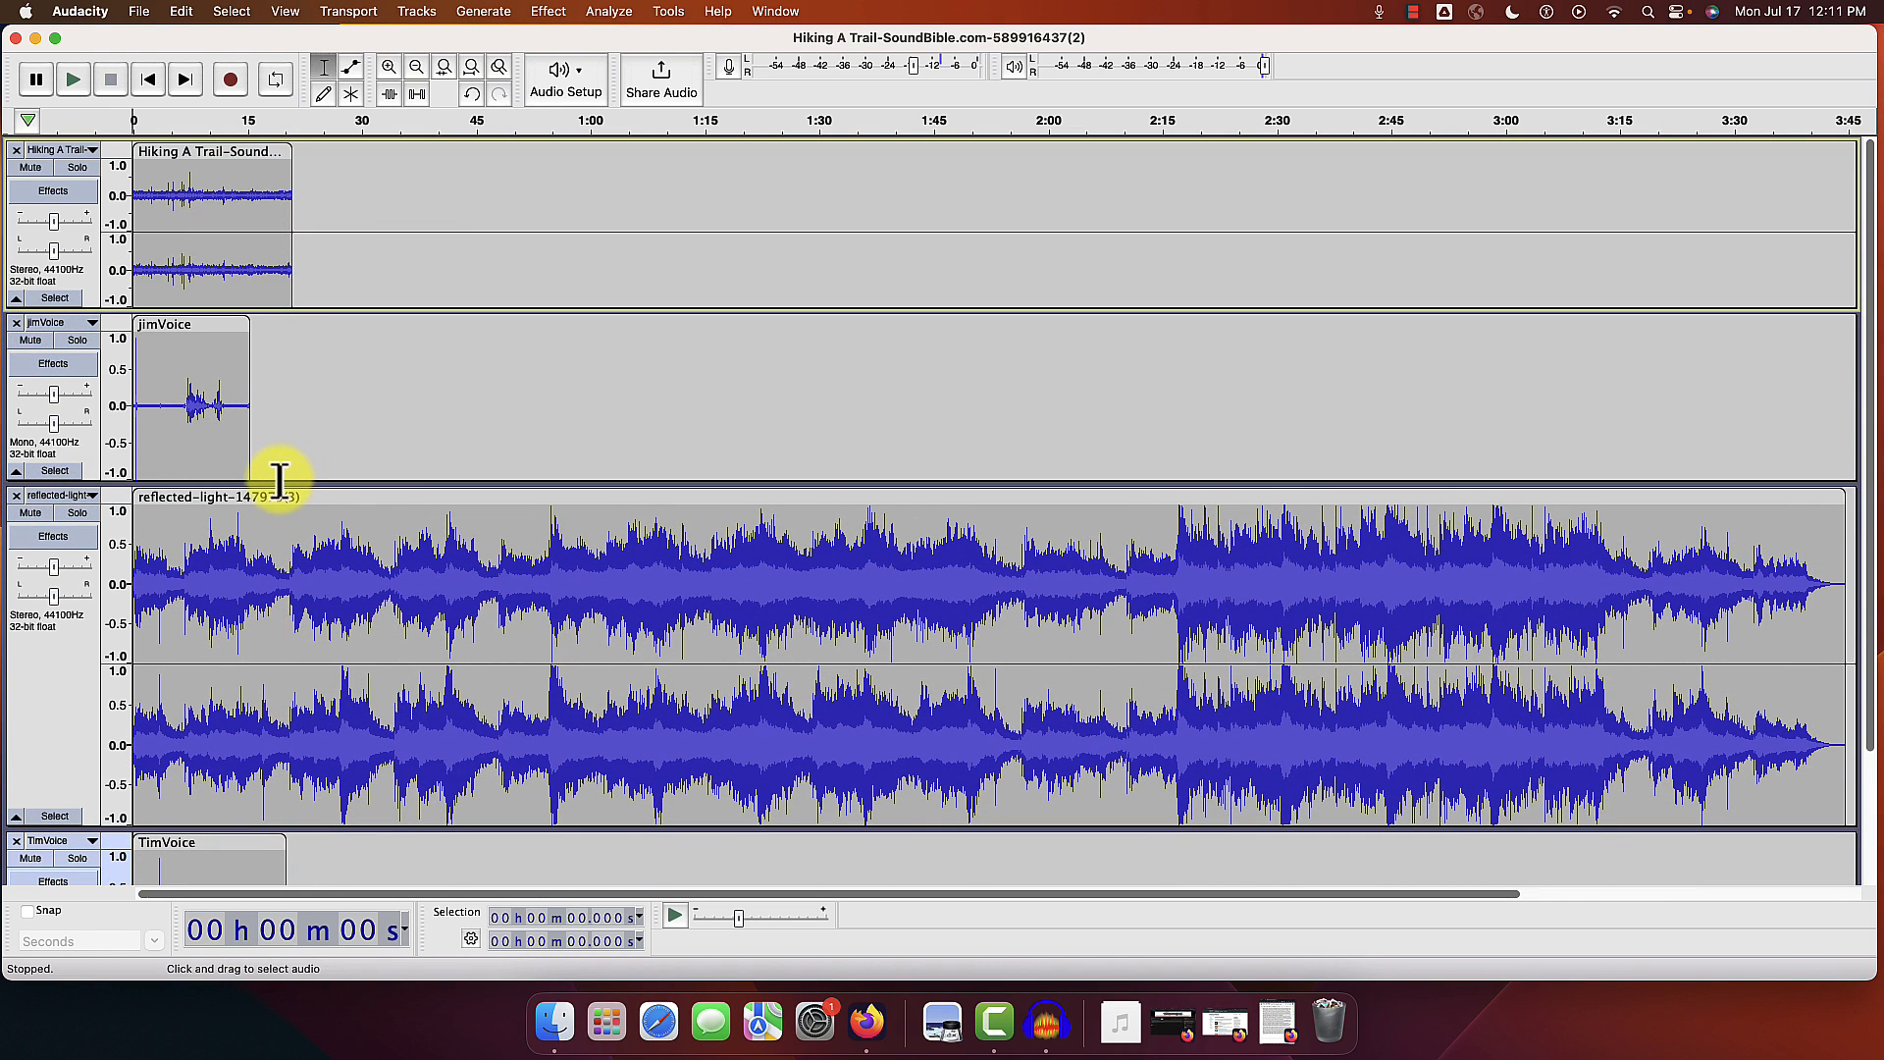
left_click_drag(278, 479, 282, 421)
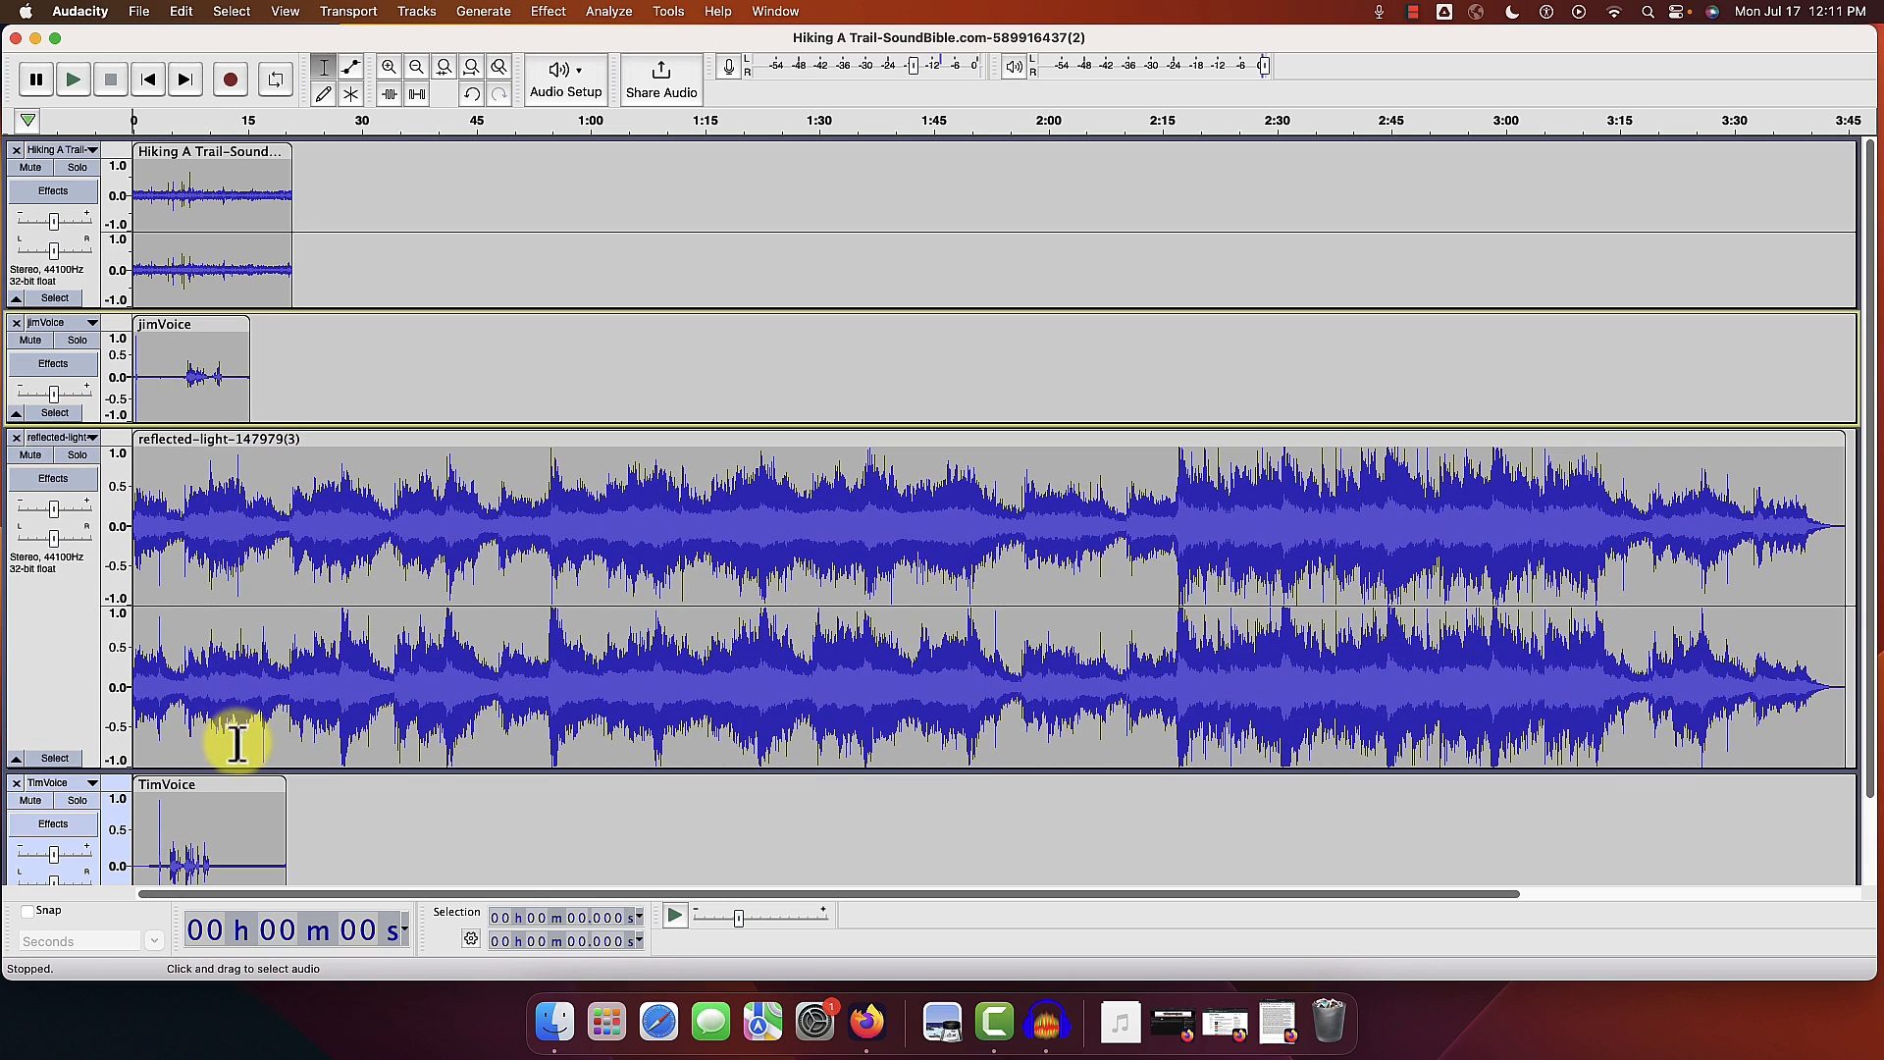
left_click_drag(244, 766, 261, 605)
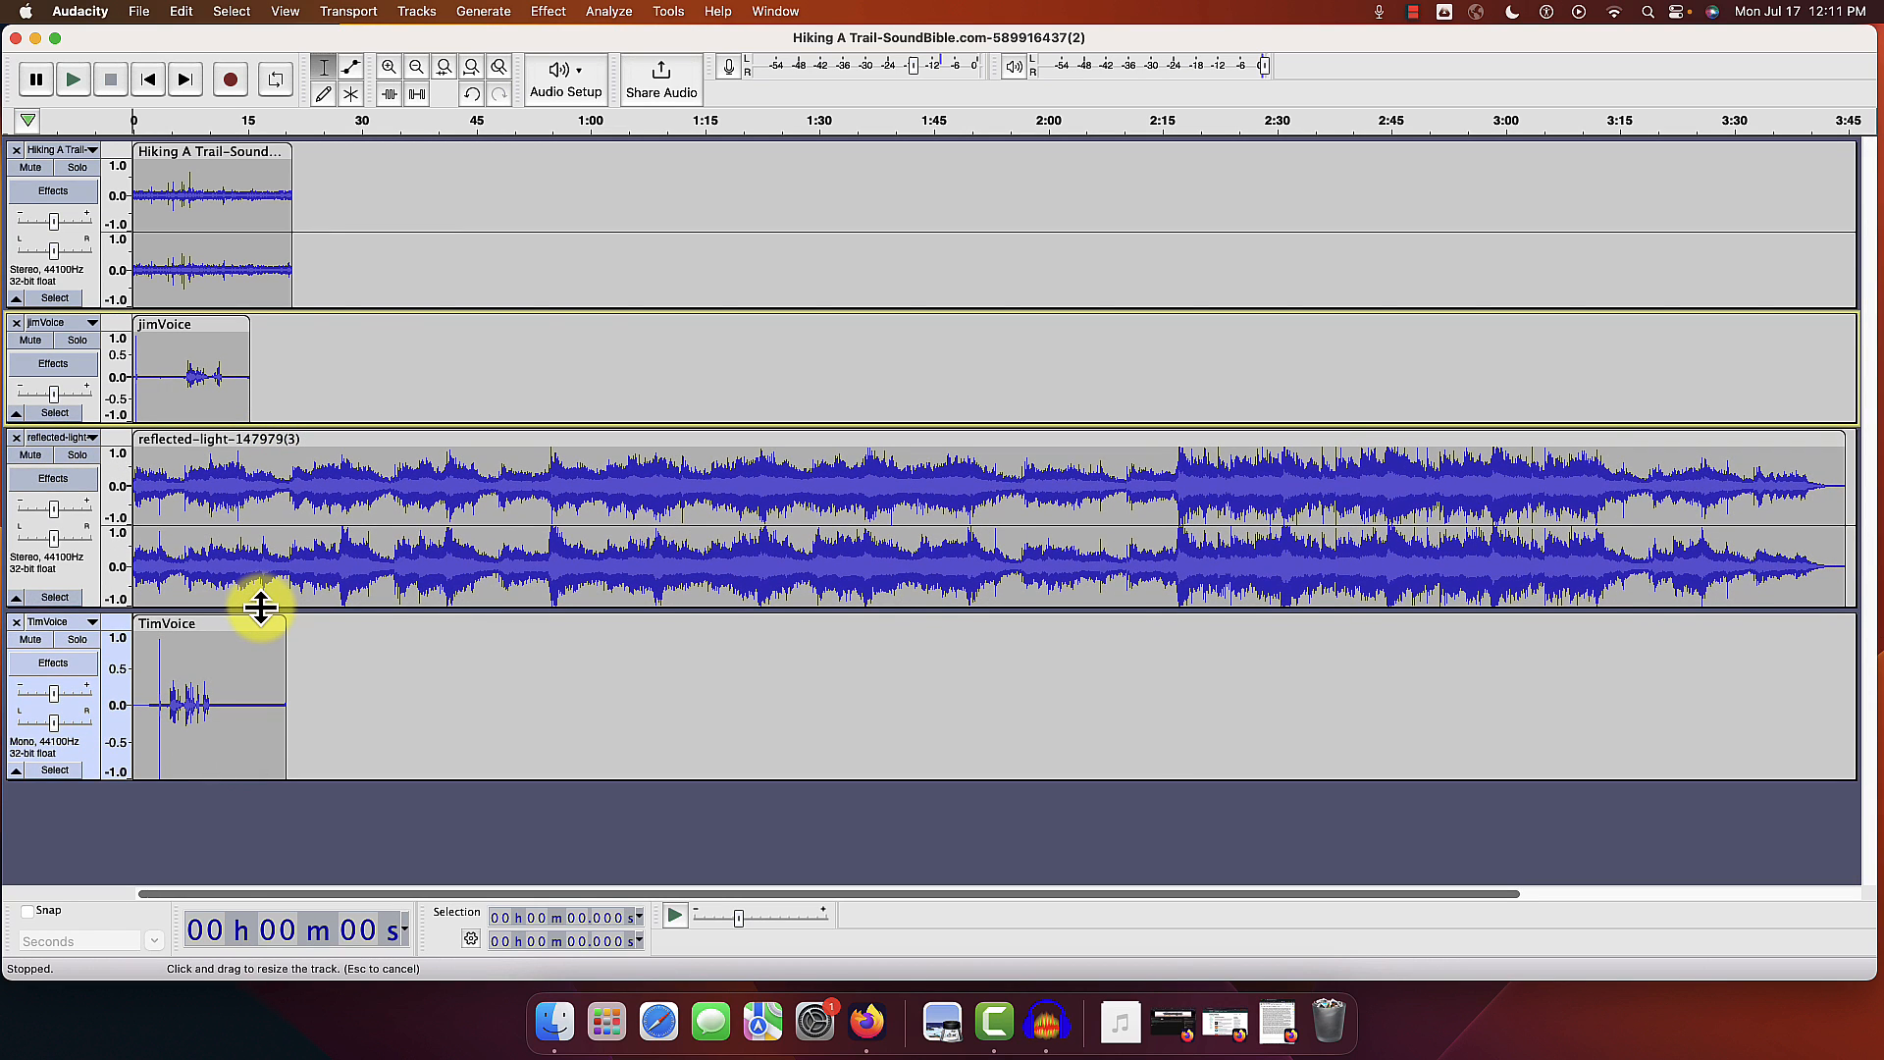
left_click_drag(300, 780, 299, 717)
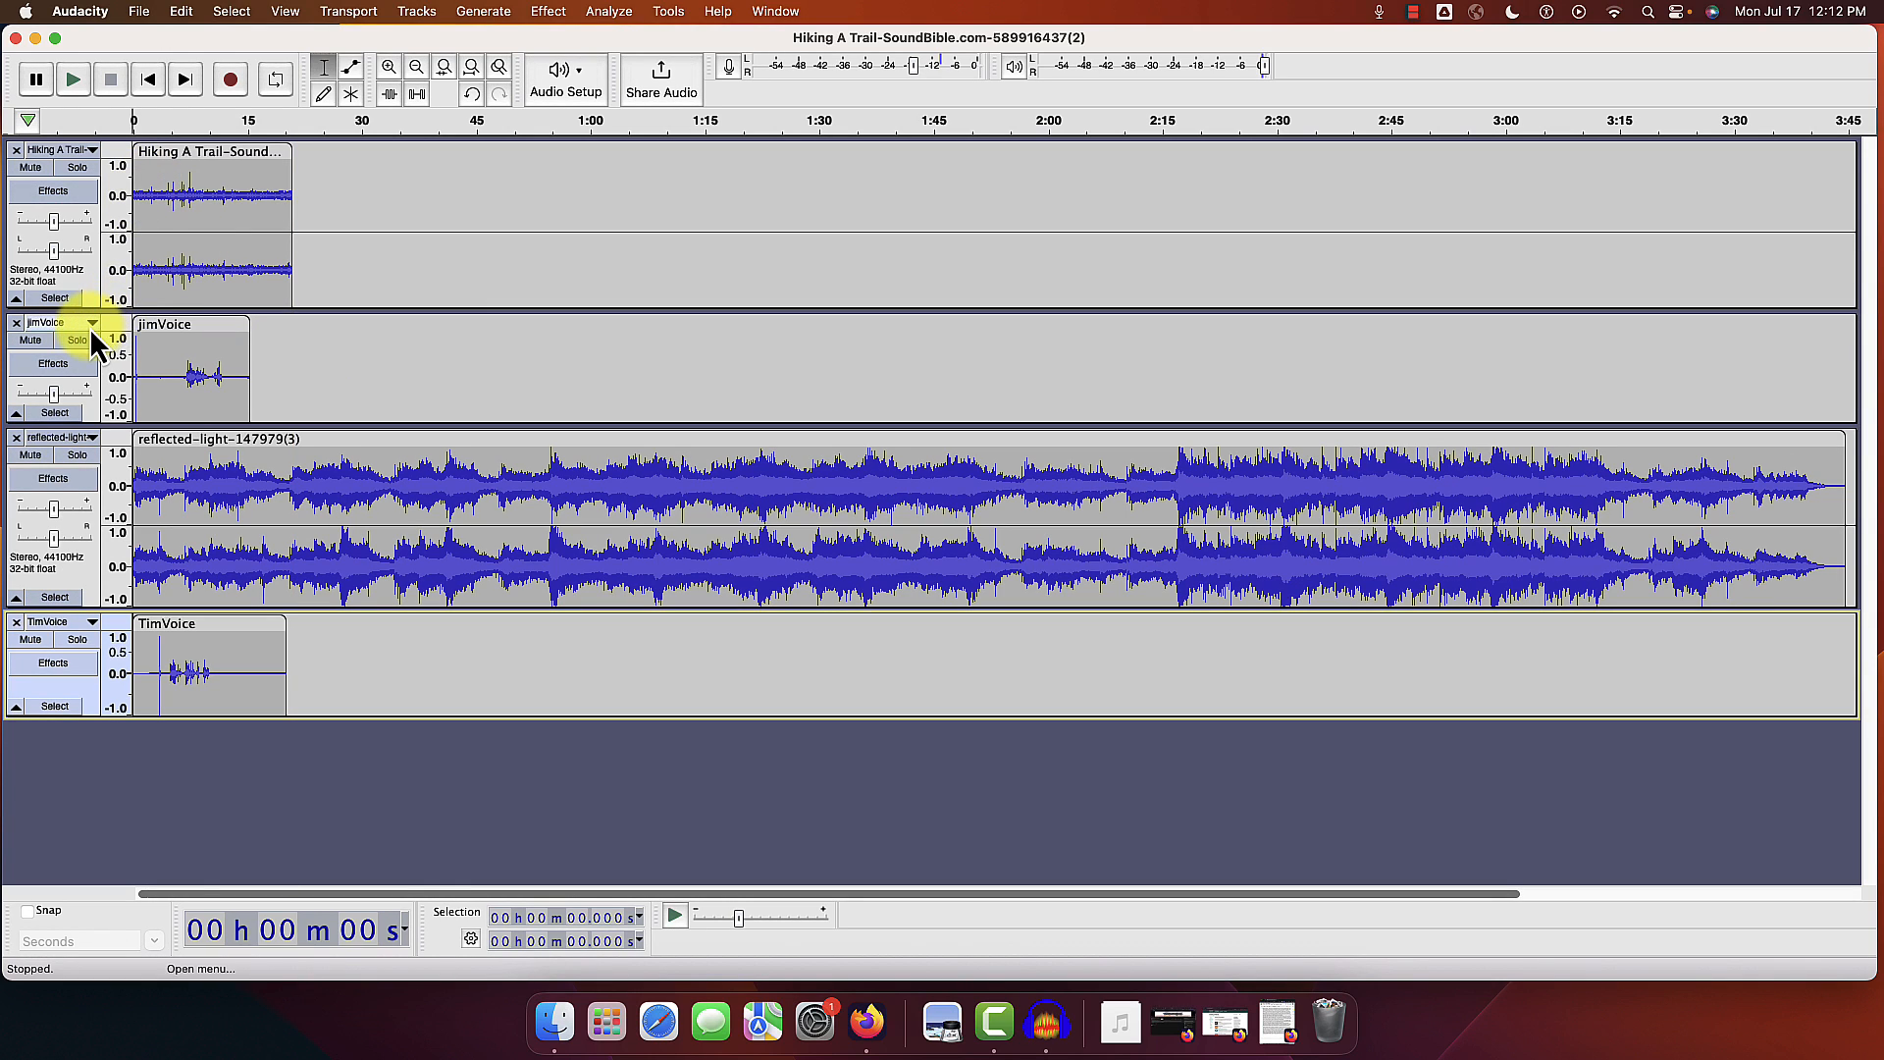
Step: Move the reflected-light music track up two places to the top of the project
left_click(94, 439)
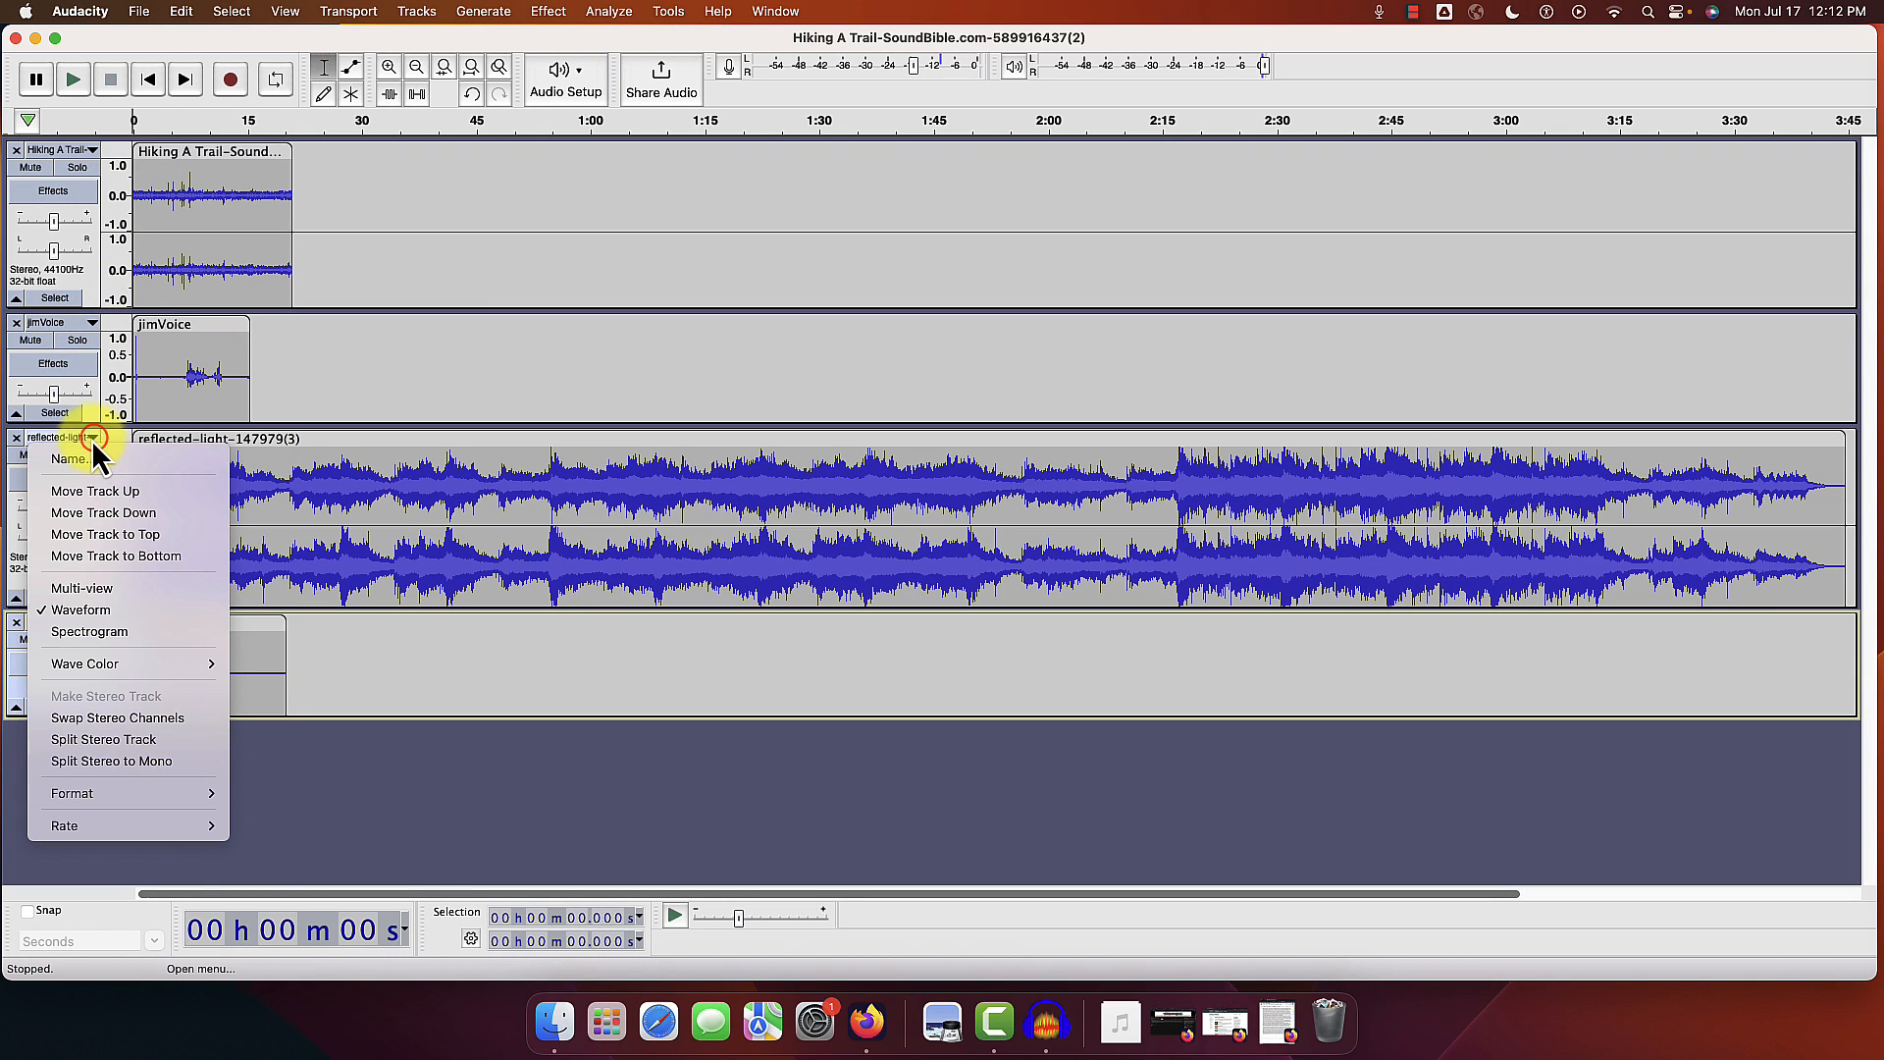
left_click(116, 493)
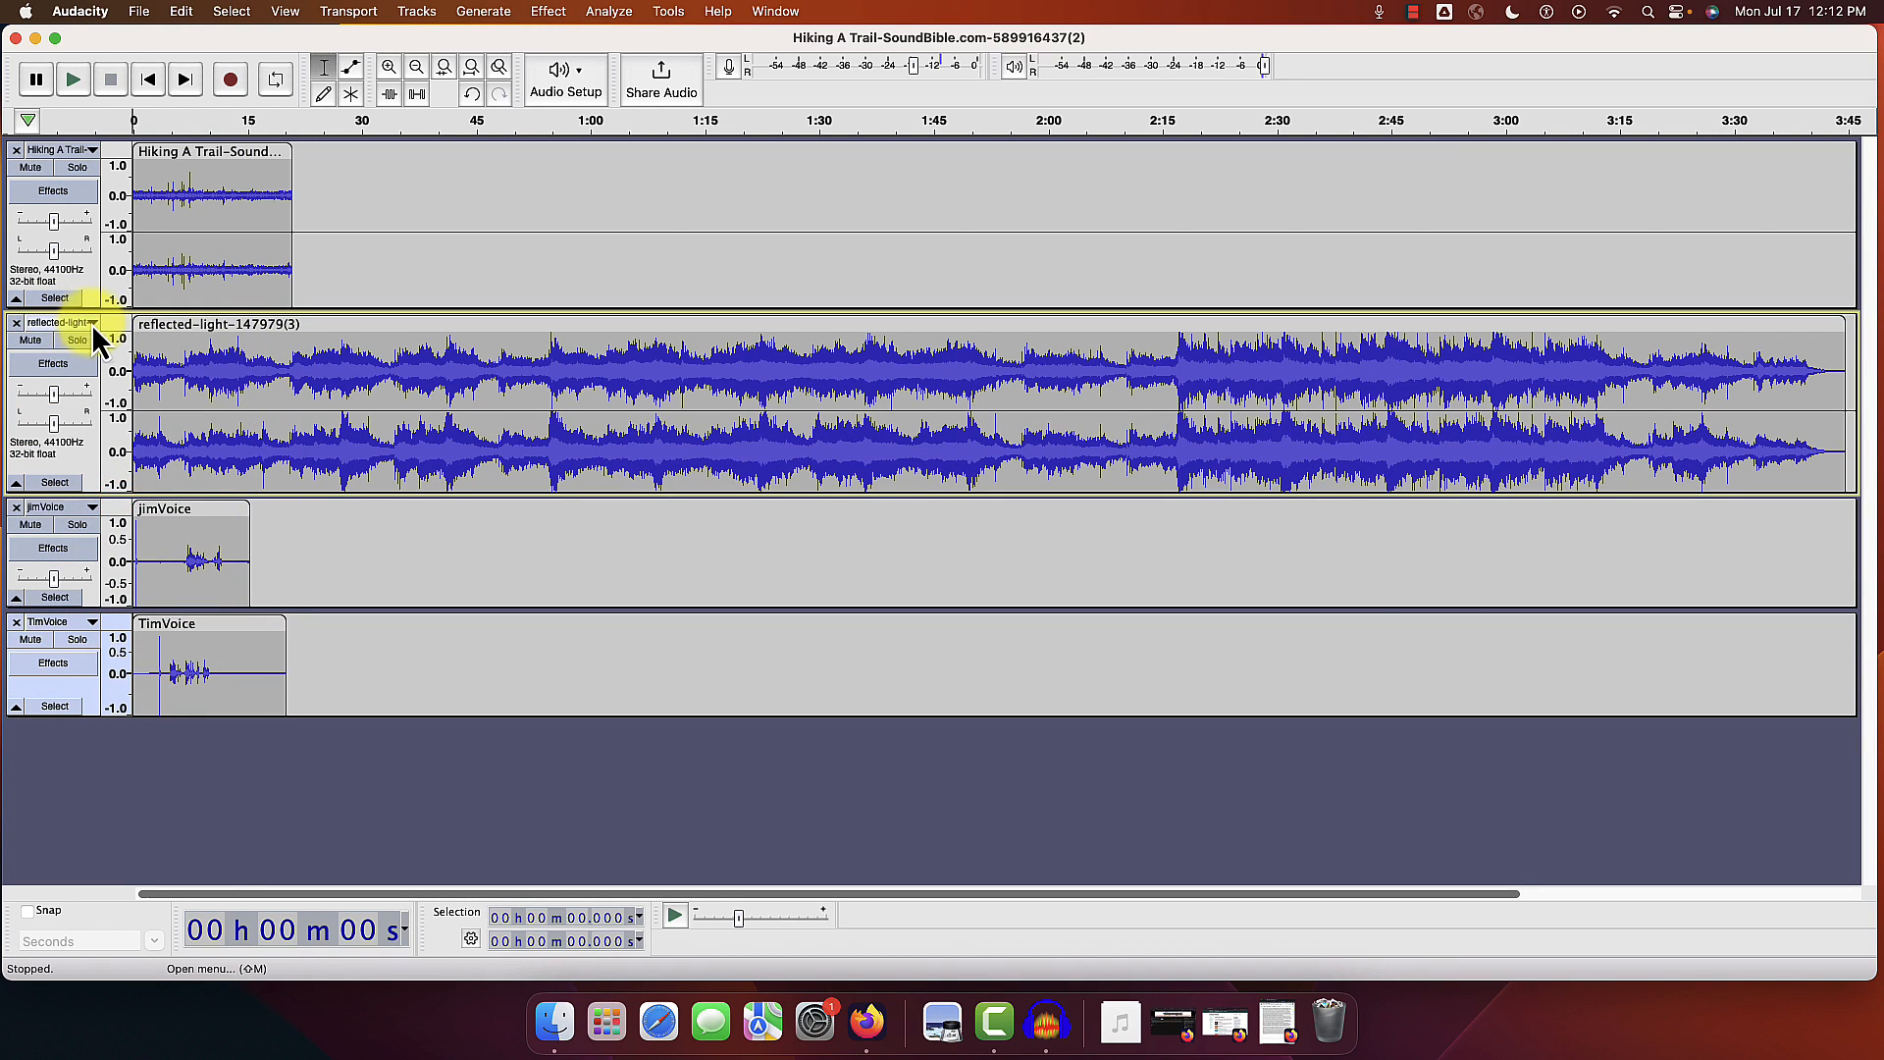
left_click(92, 324)
left_click(106, 375)
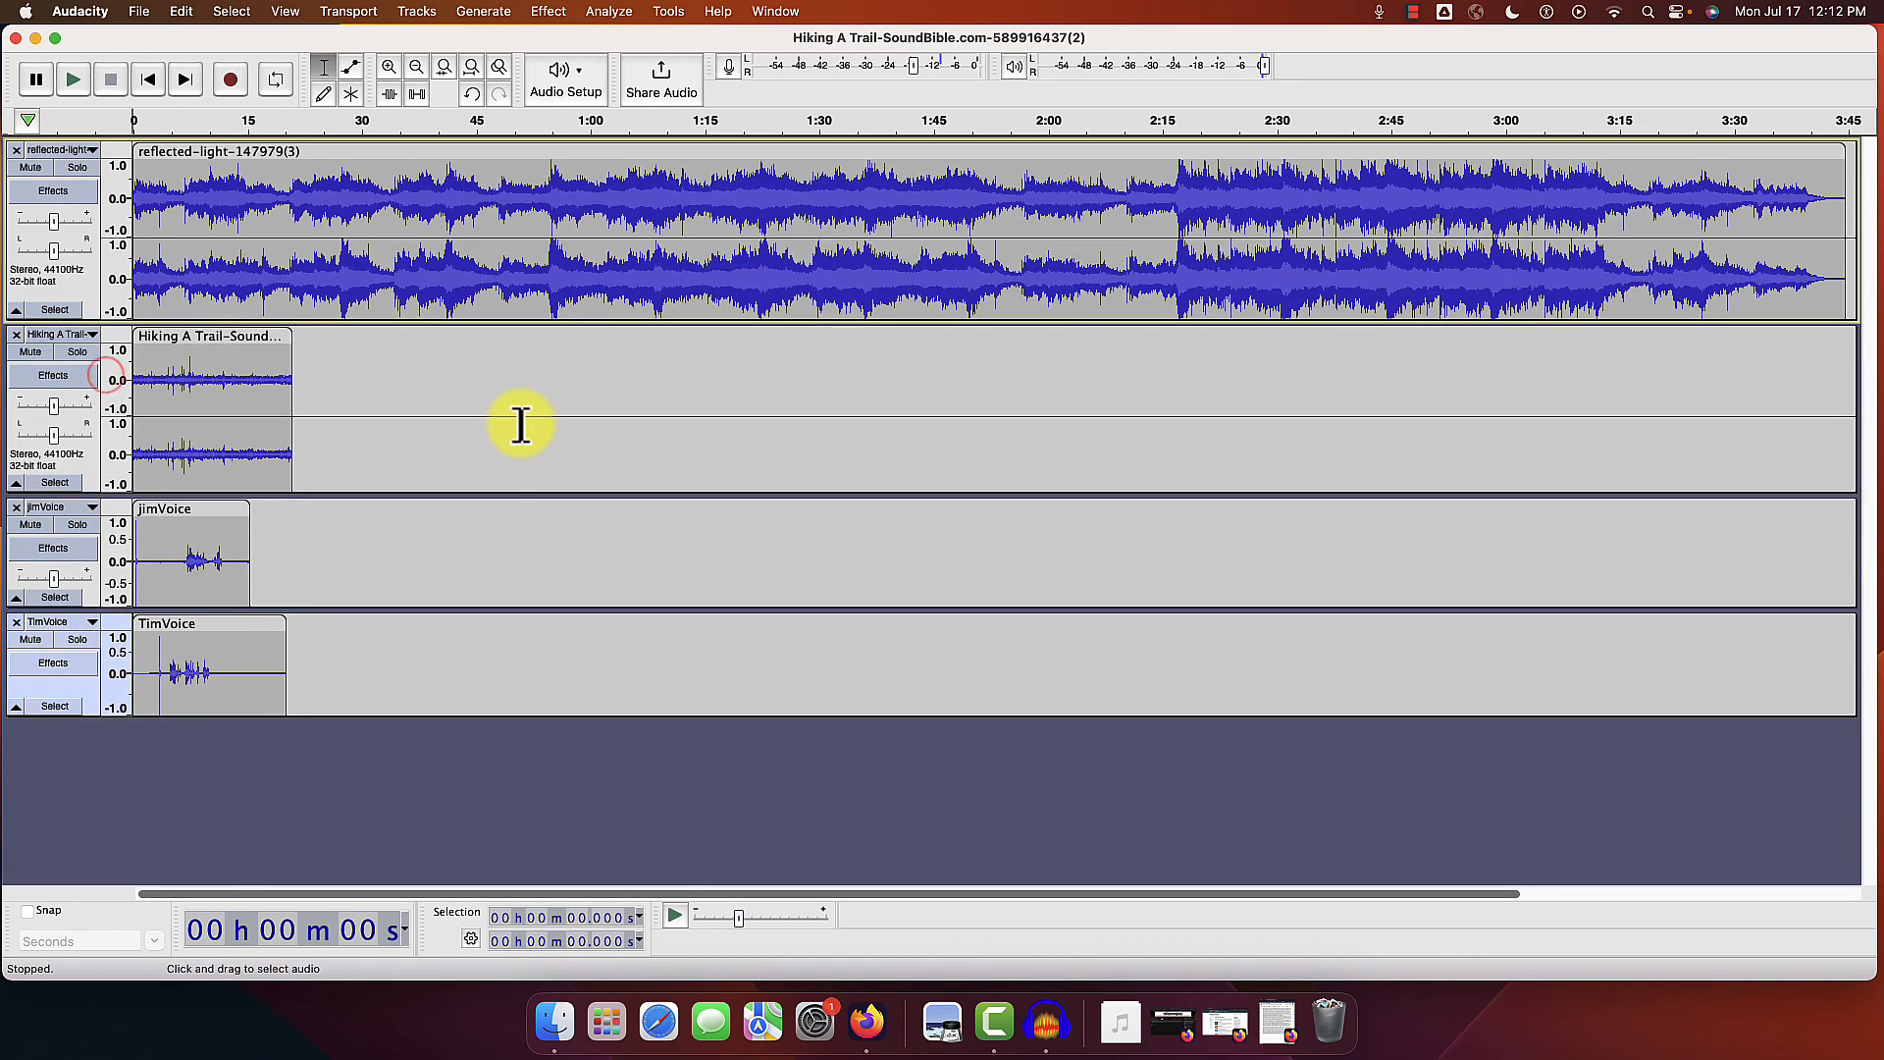
Step: Move the TimVoice track up two places and the jimVoice track up one place, both above the Hiking A Trail track
left_click(90, 622)
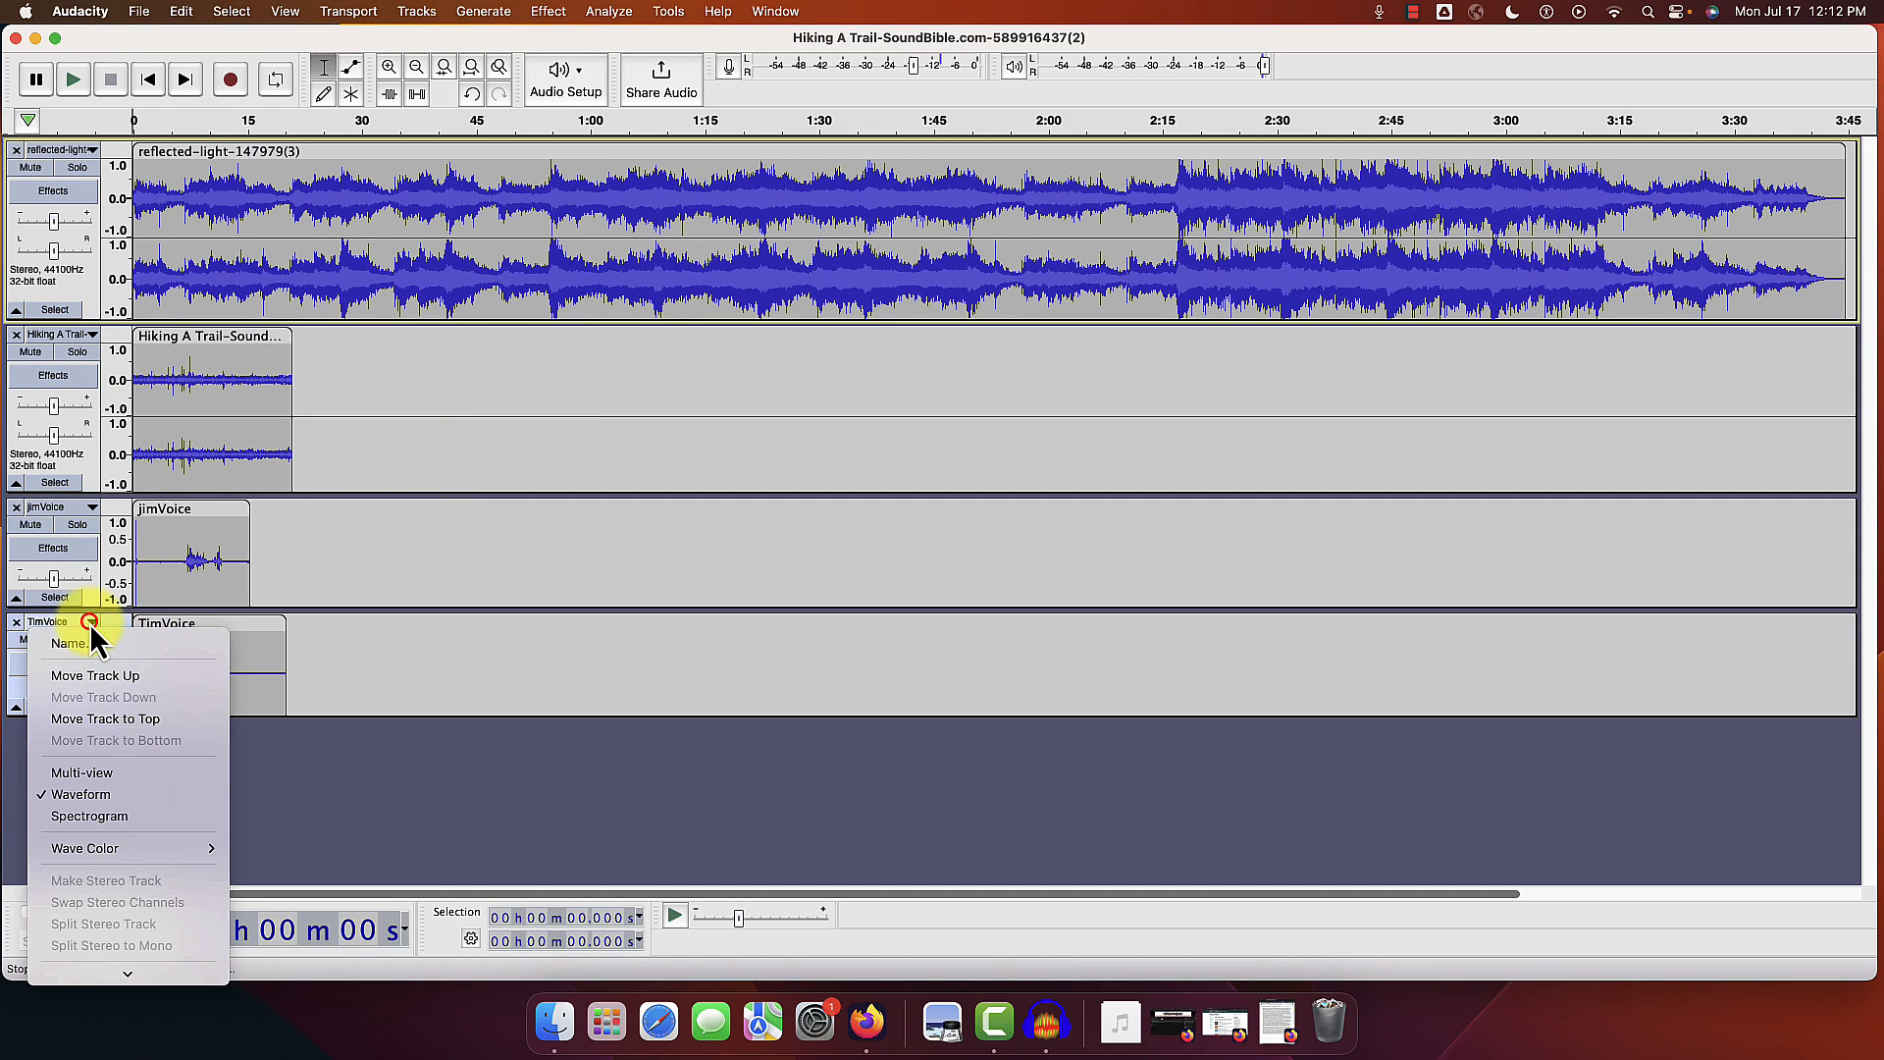
left_click(97, 673)
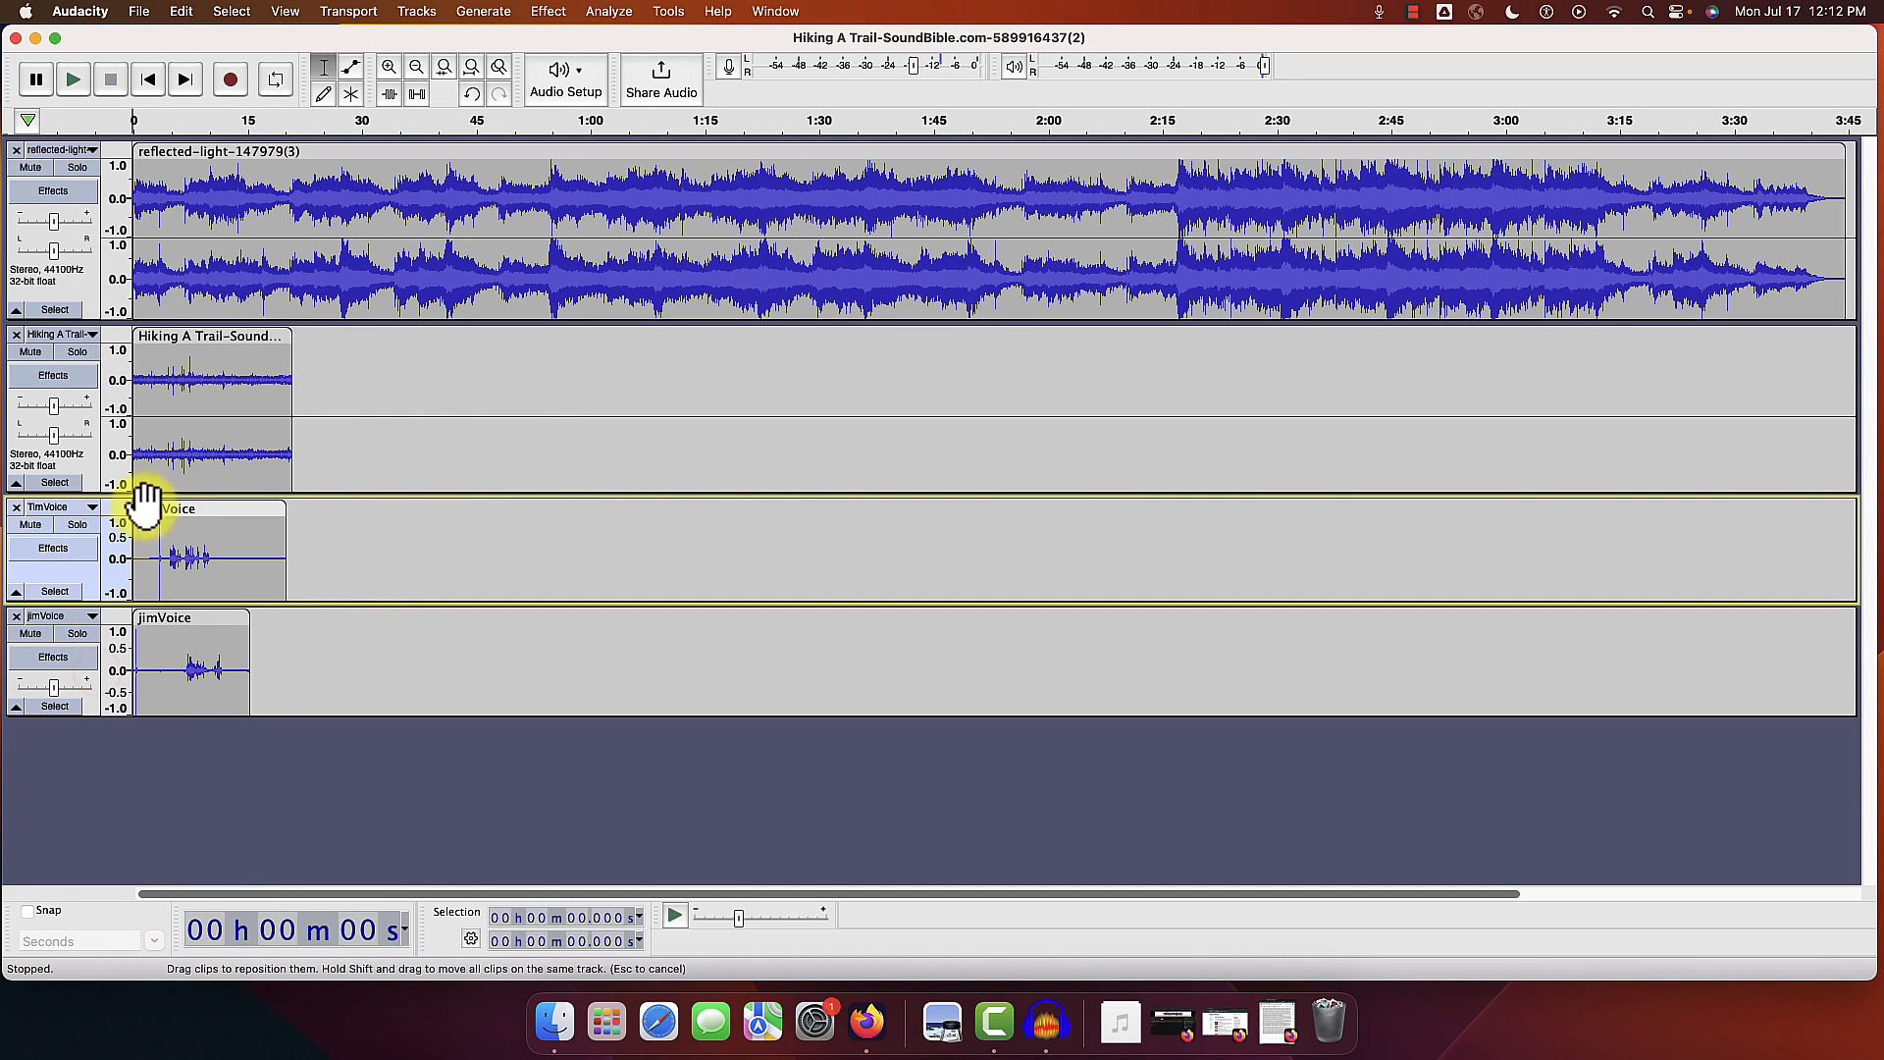
left_click(91, 509)
left_click(104, 560)
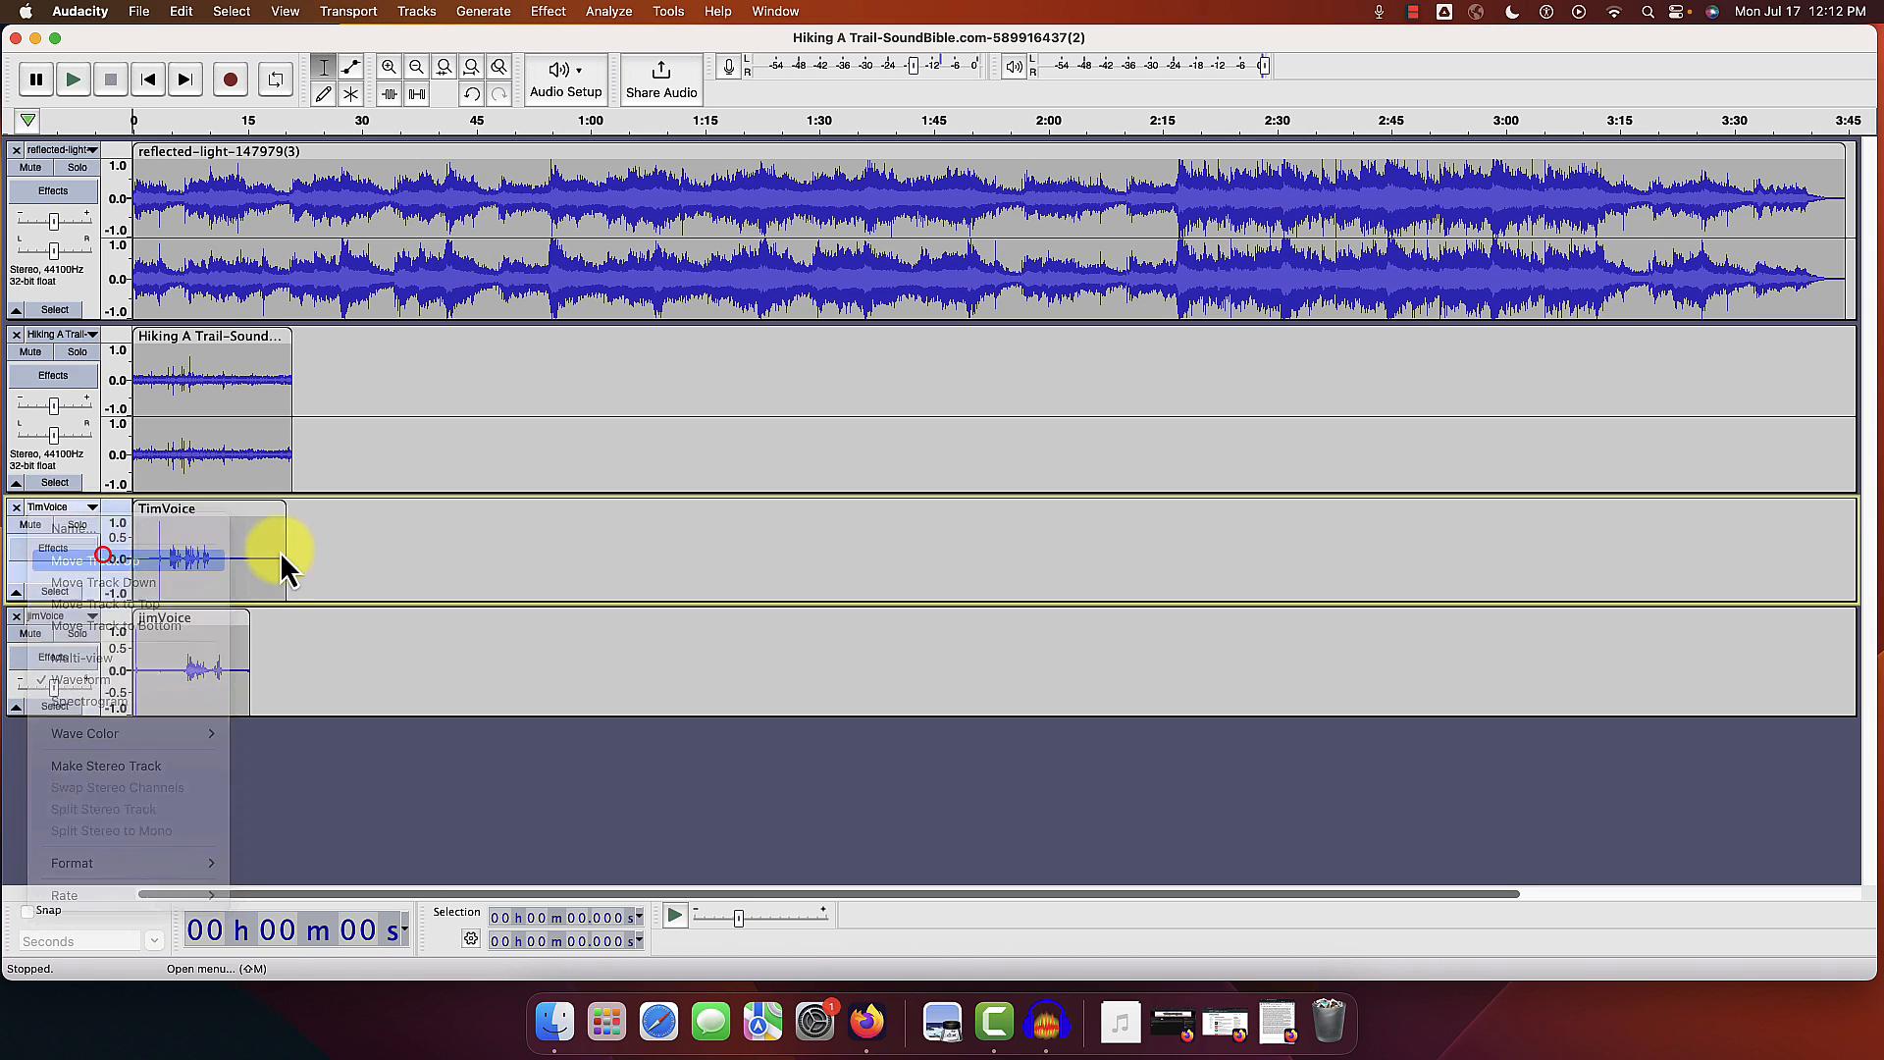
left_click(92, 616)
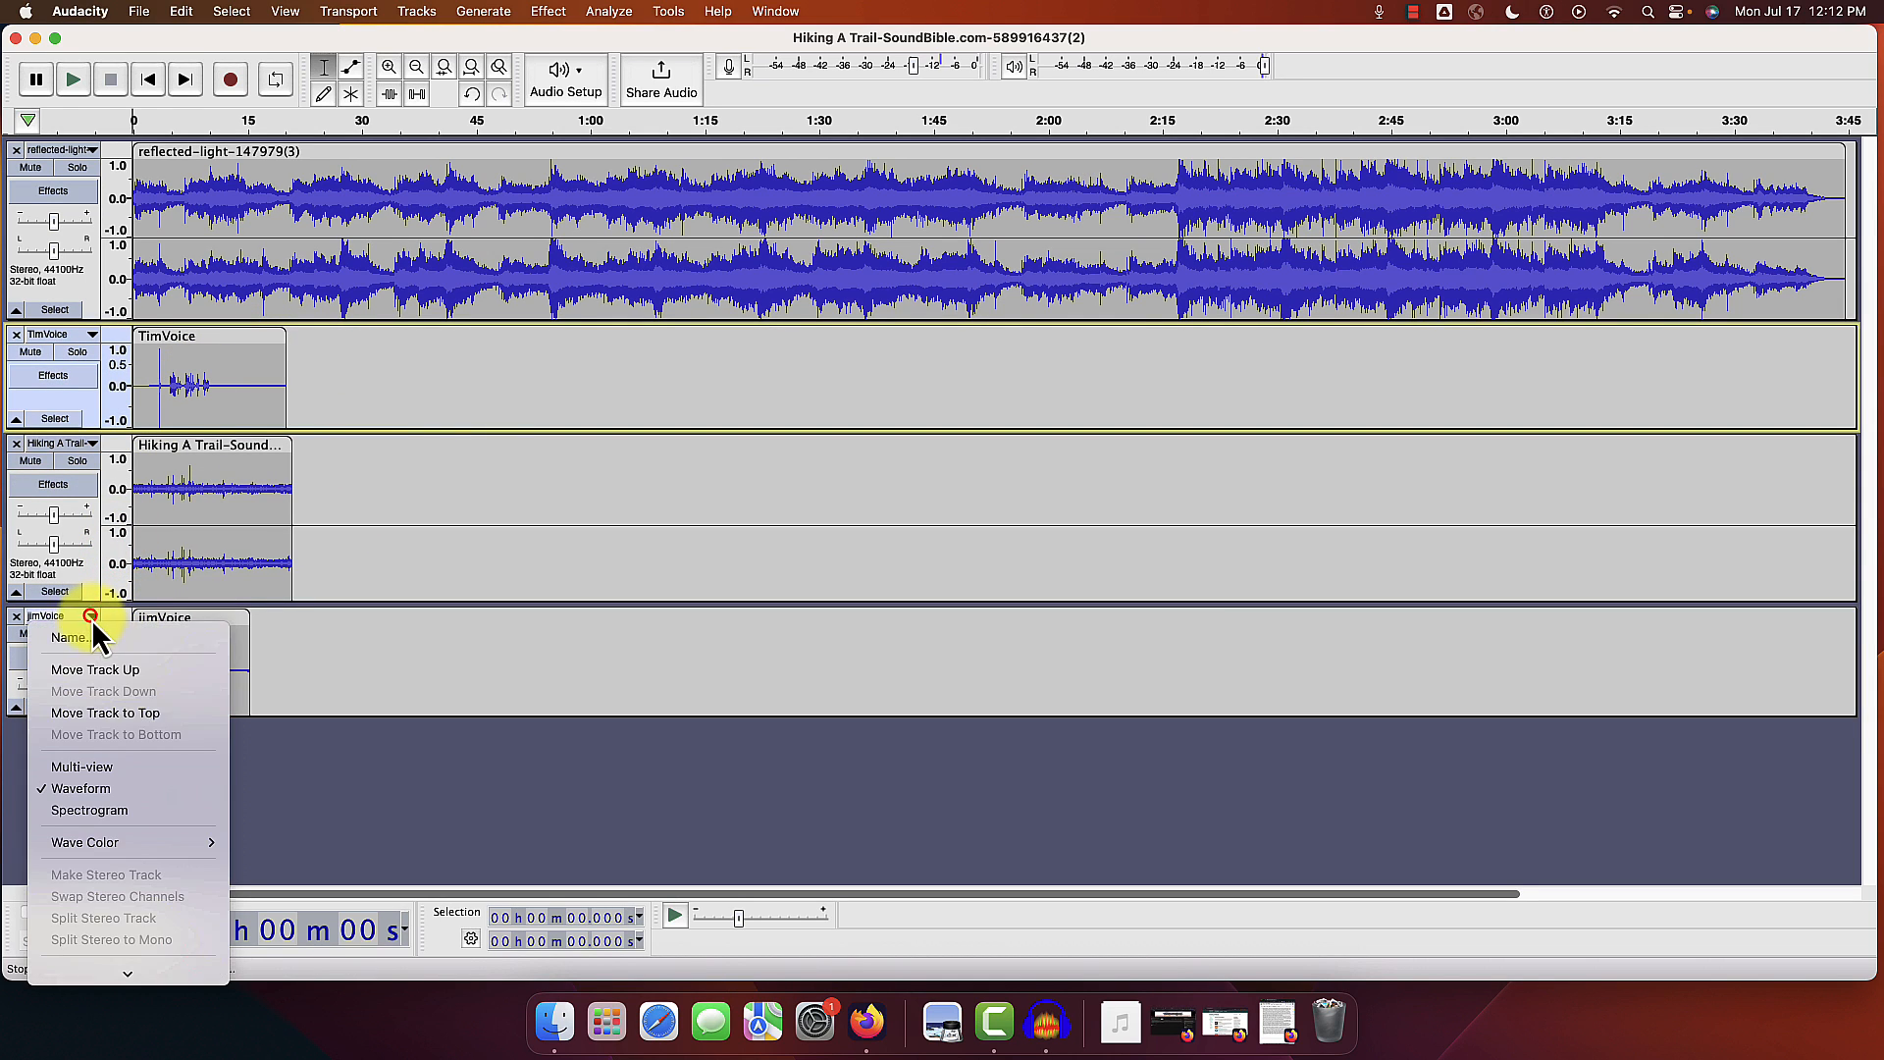
left_click(95, 668)
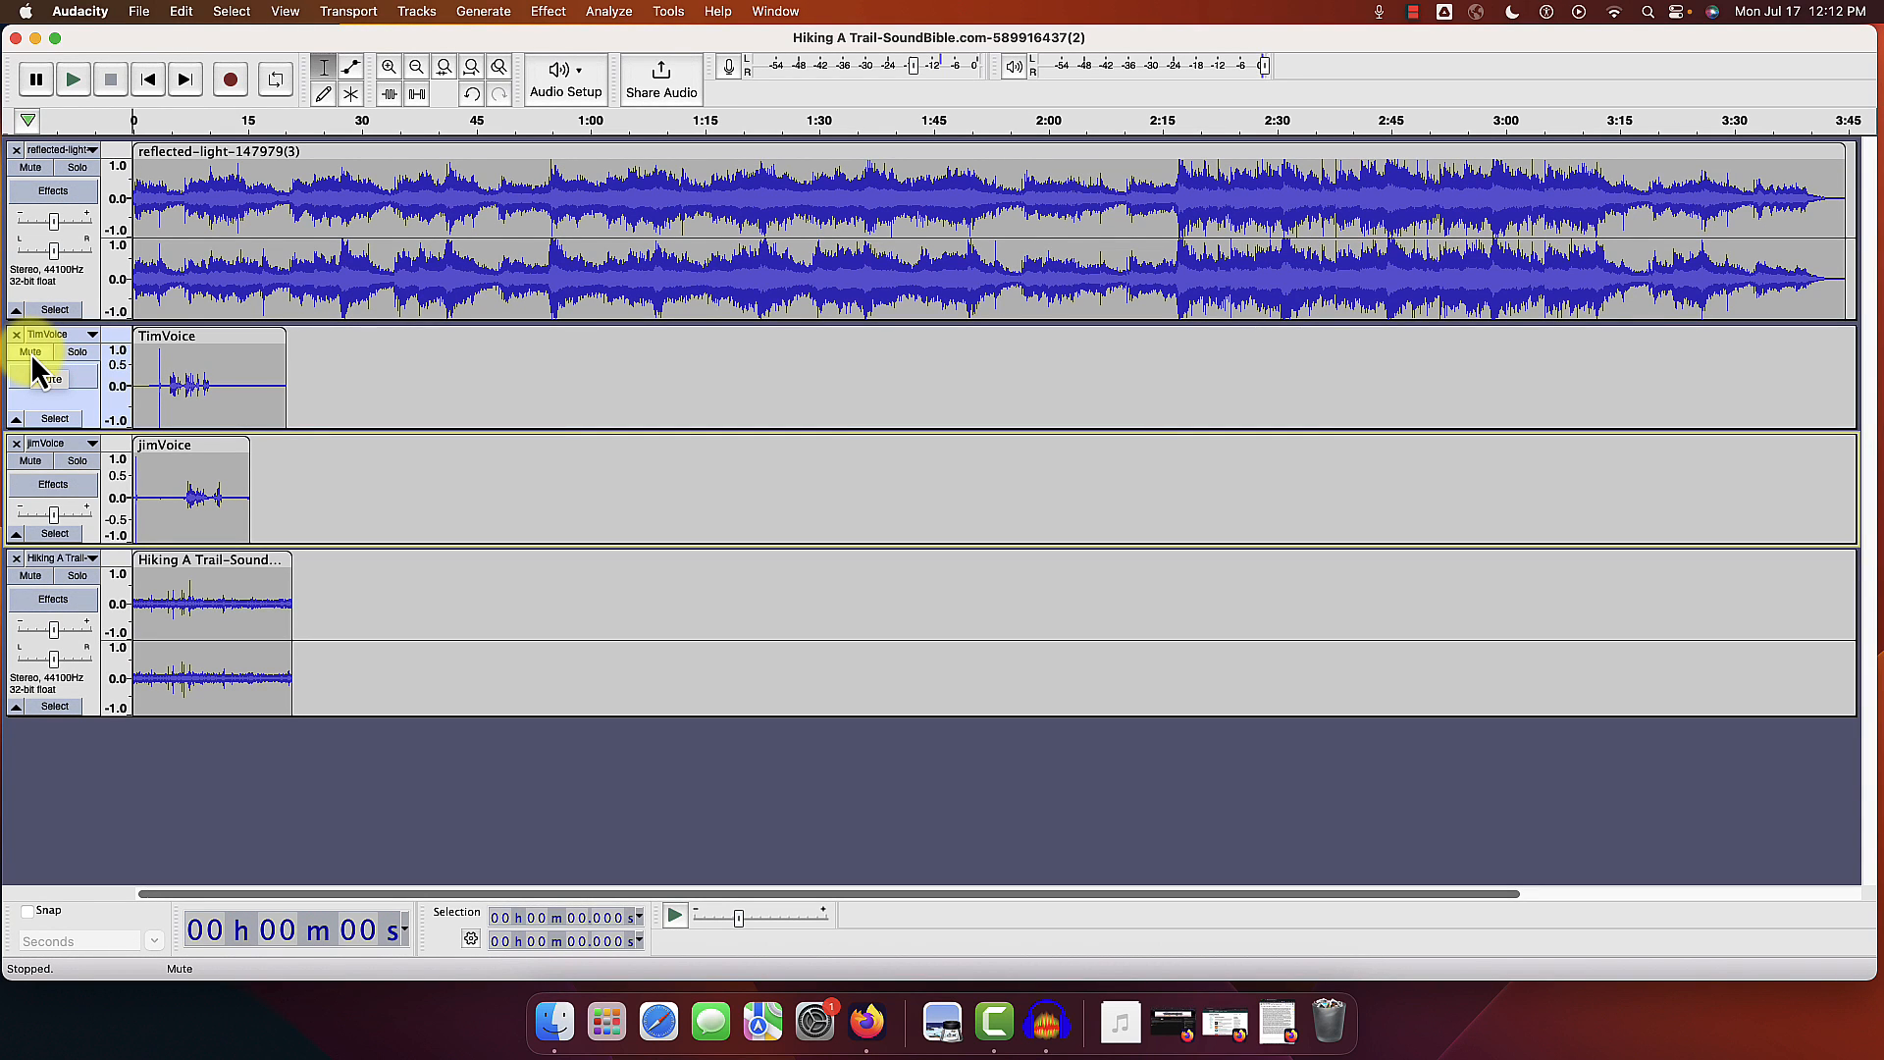
Step: Try mute and solo on the TimVoice track, leaving both off, and solo the reflected-light music track
left_click(31, 354)
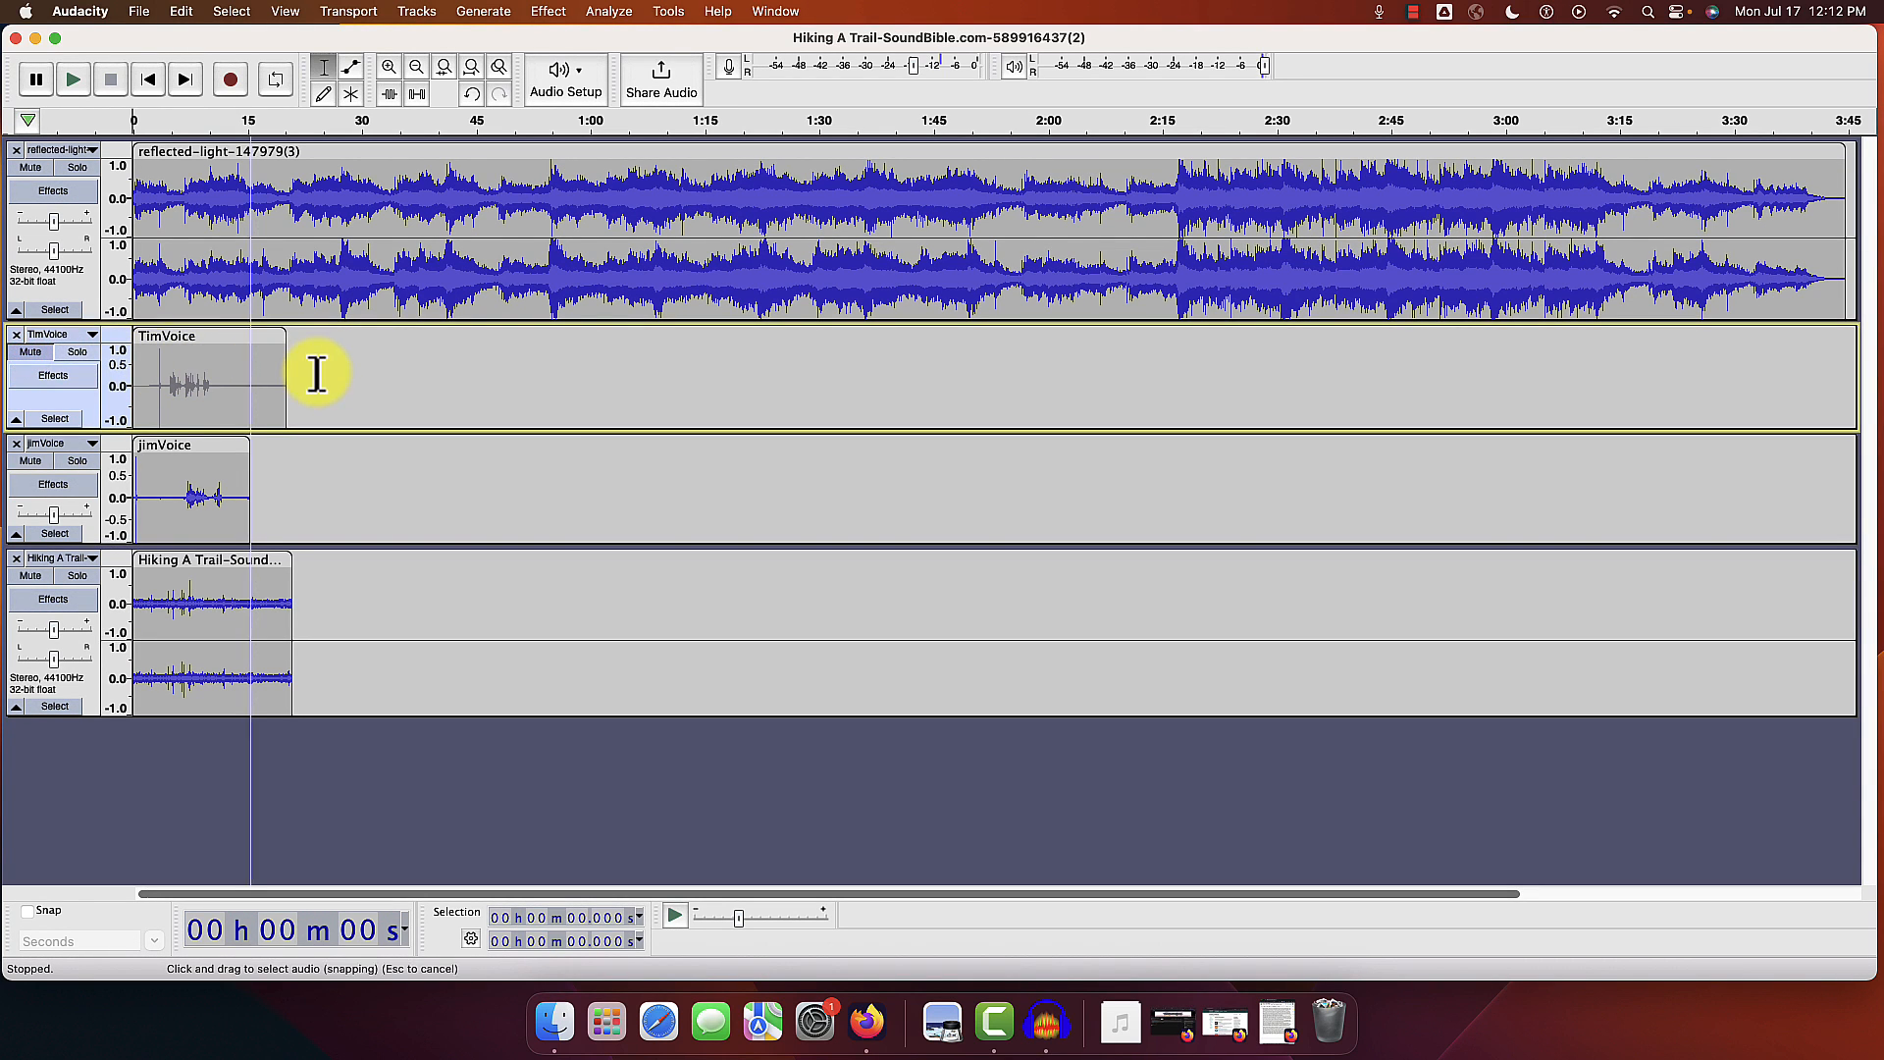
left_click(90, 353)
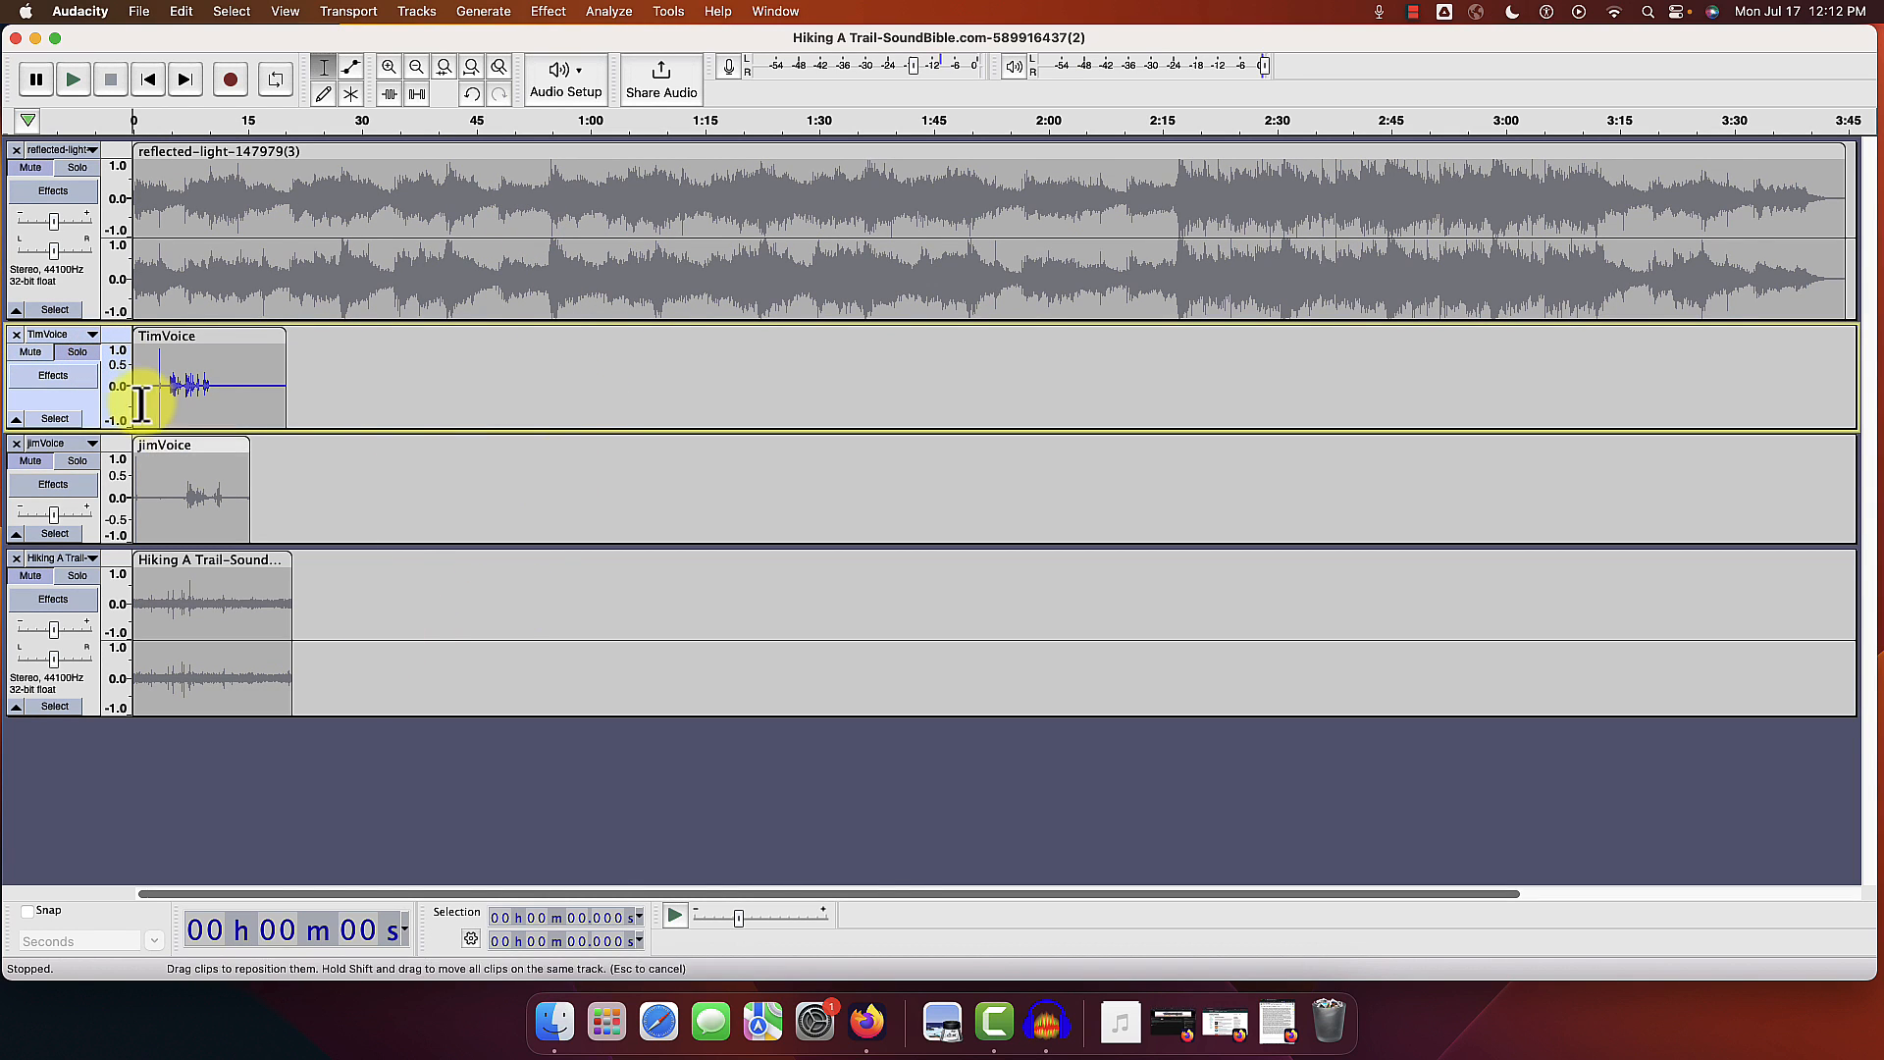
left_click(91, 352)
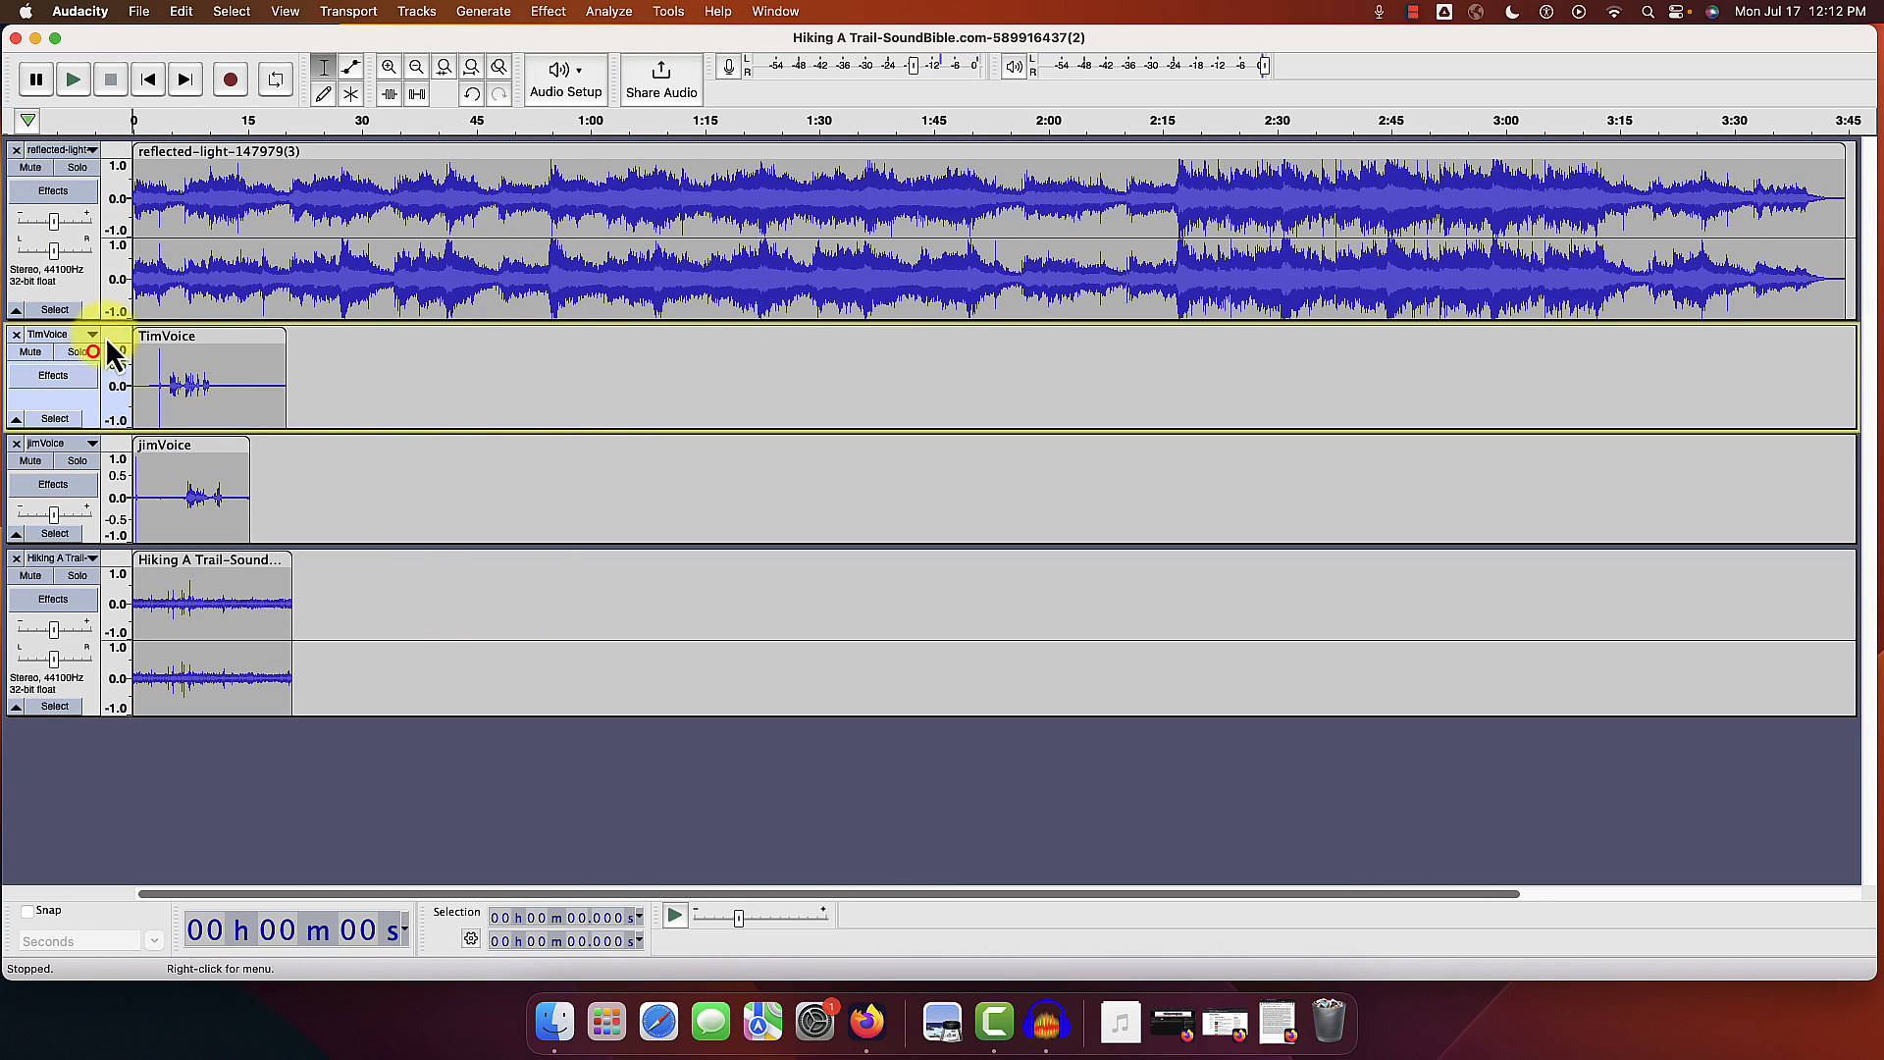
left_click(78, 168)
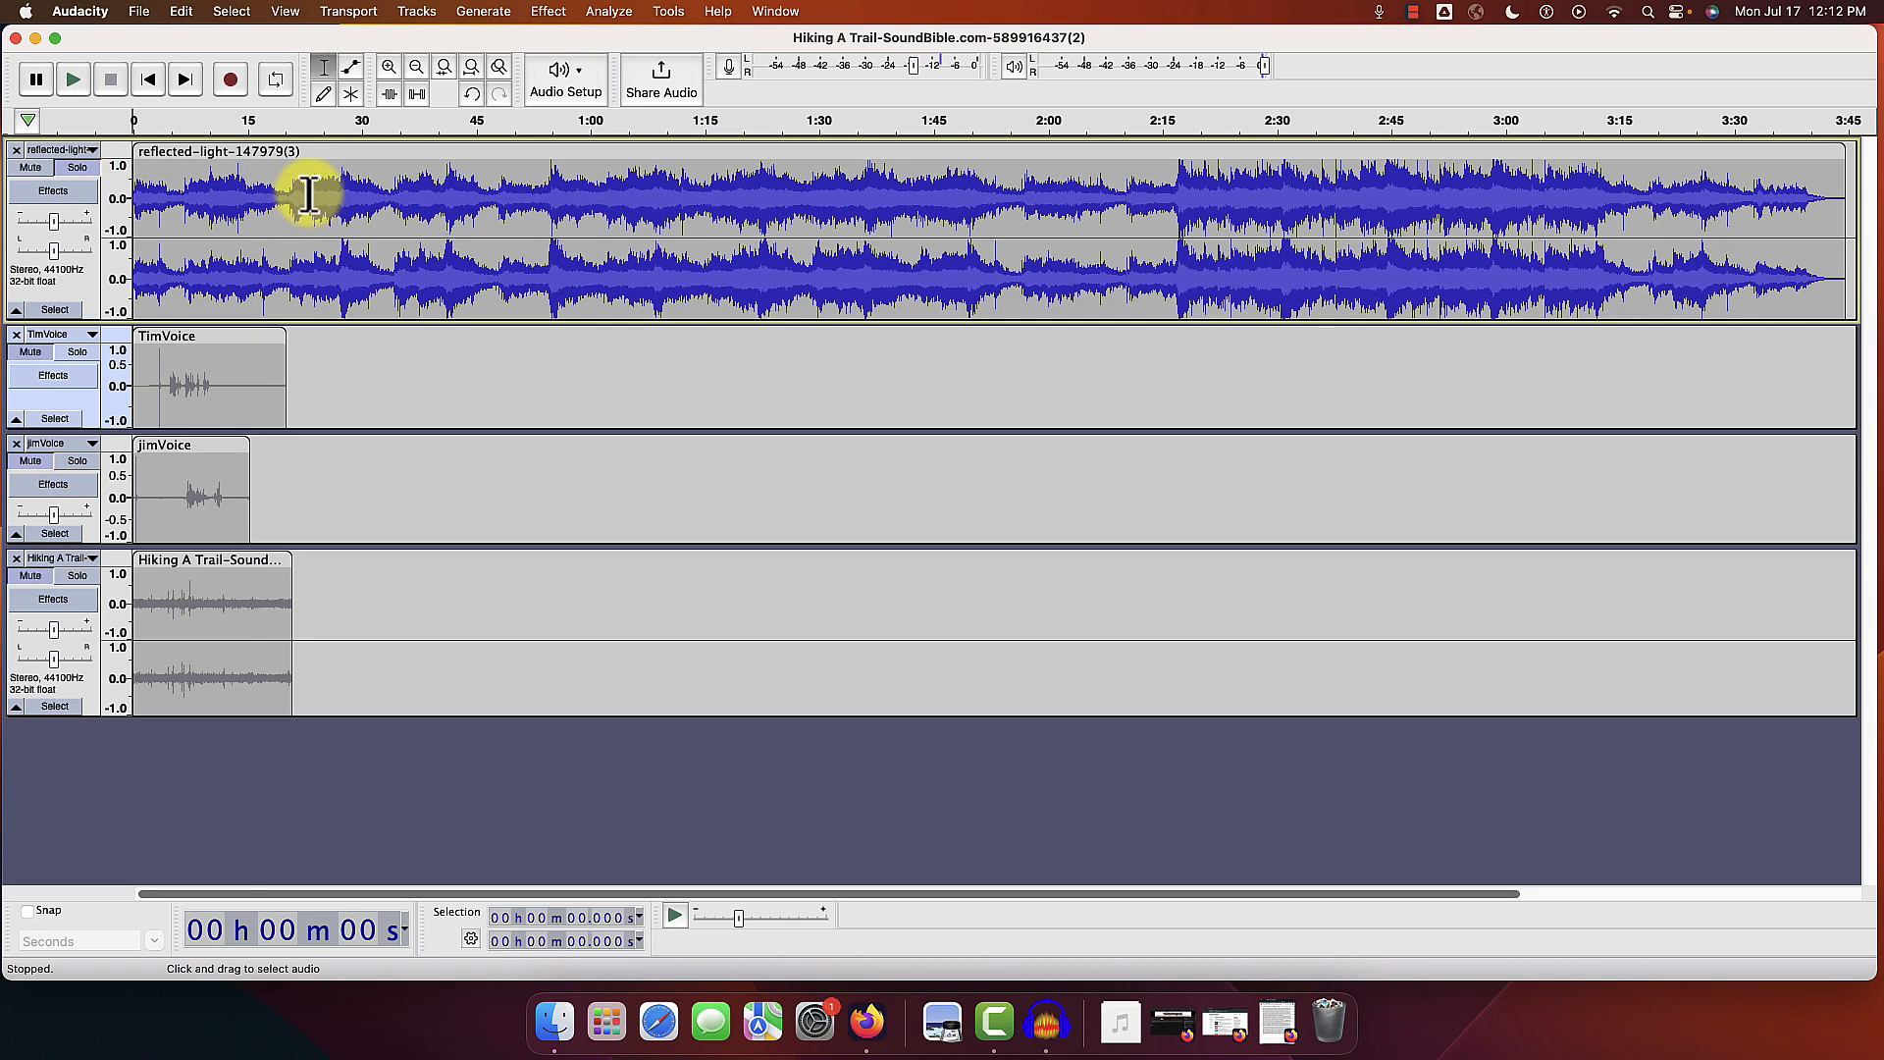
Step: Play the reflected-light music to choose a cut point, and delete everything after about 13.5 s
left_click(76, 84)
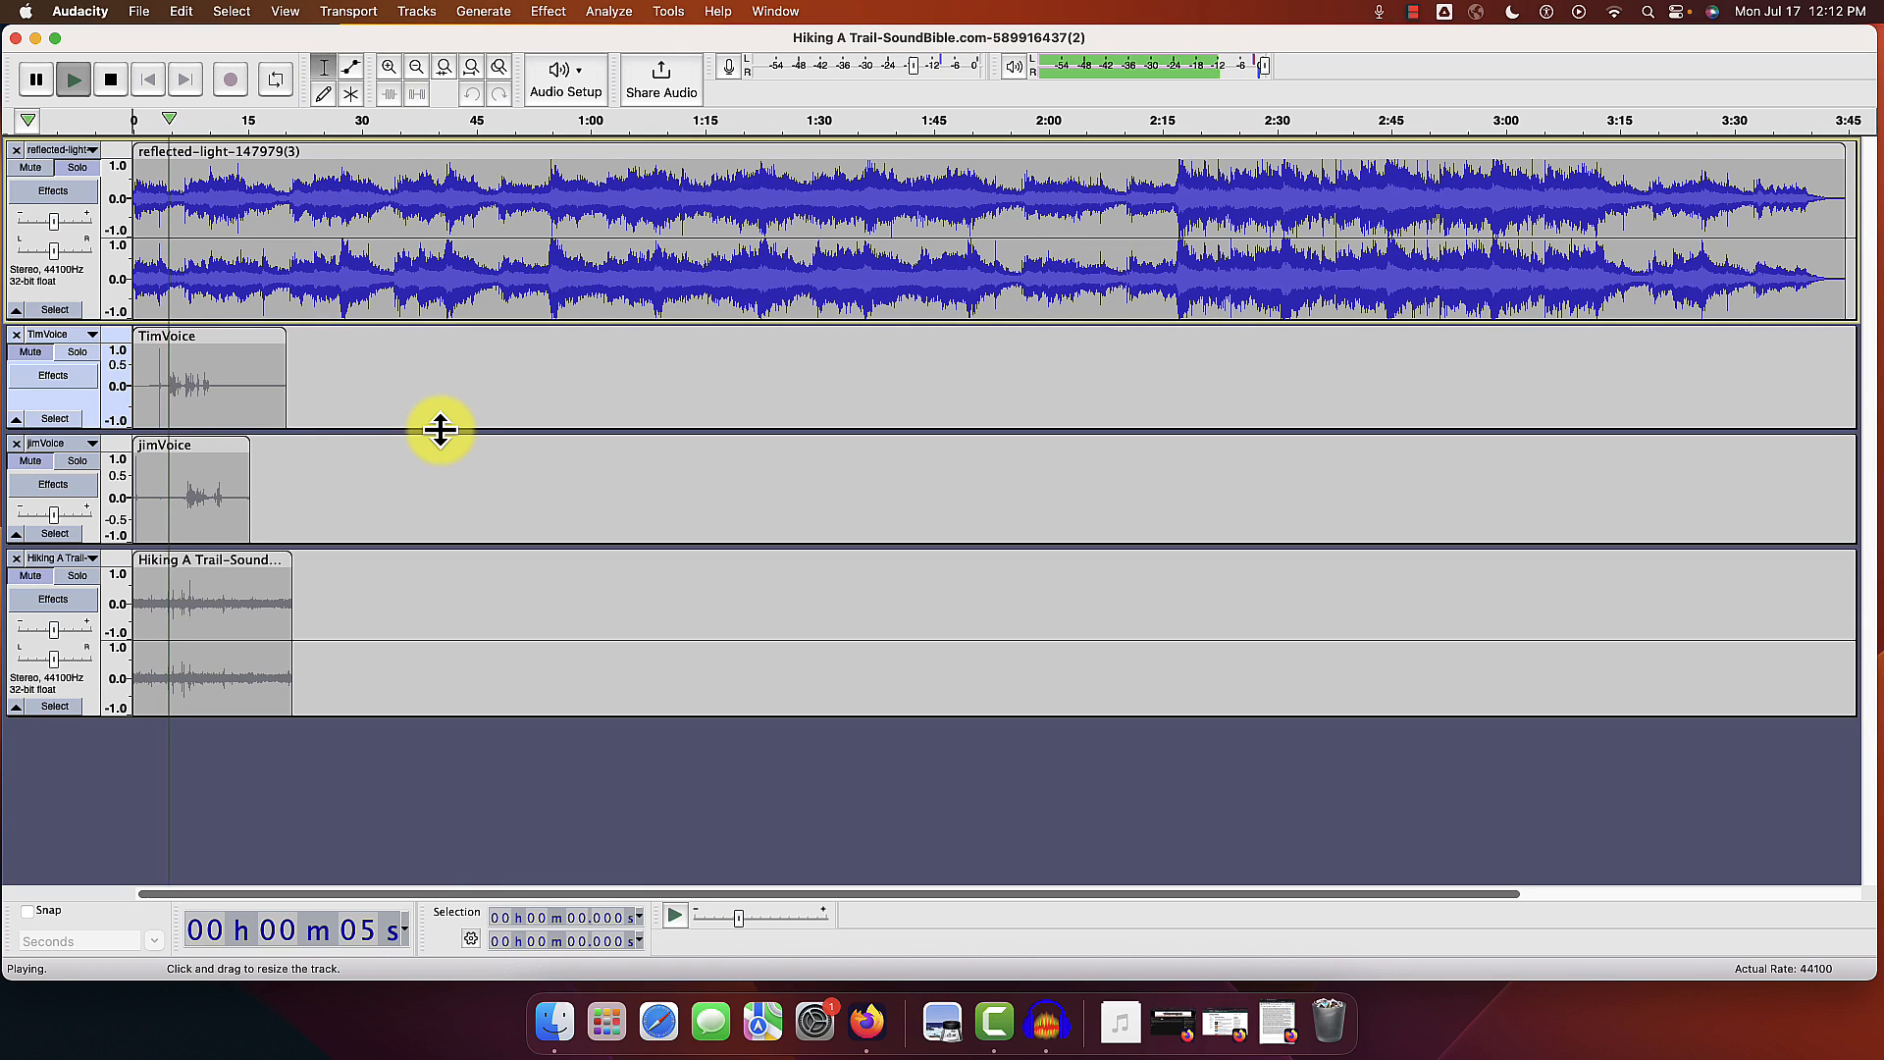
left_click(110, 81)
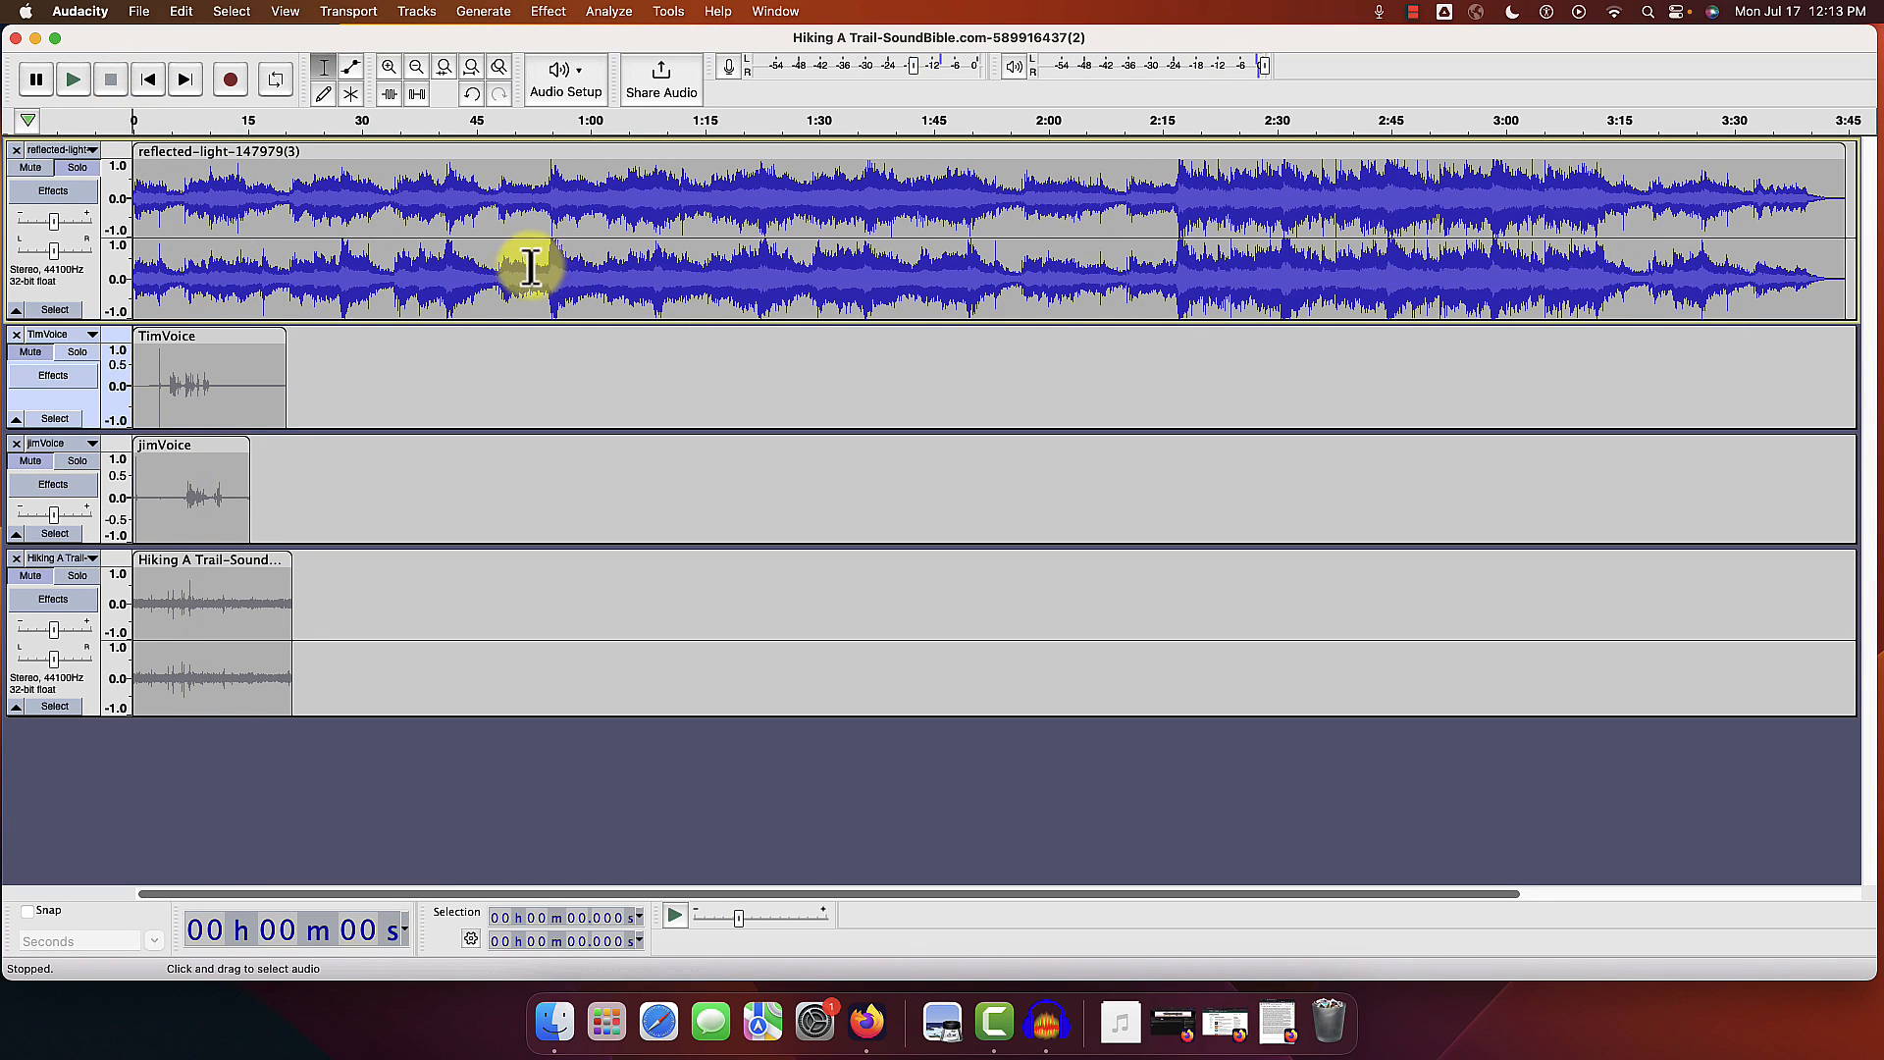
left_click_drag(237, 206, 1845, 220)
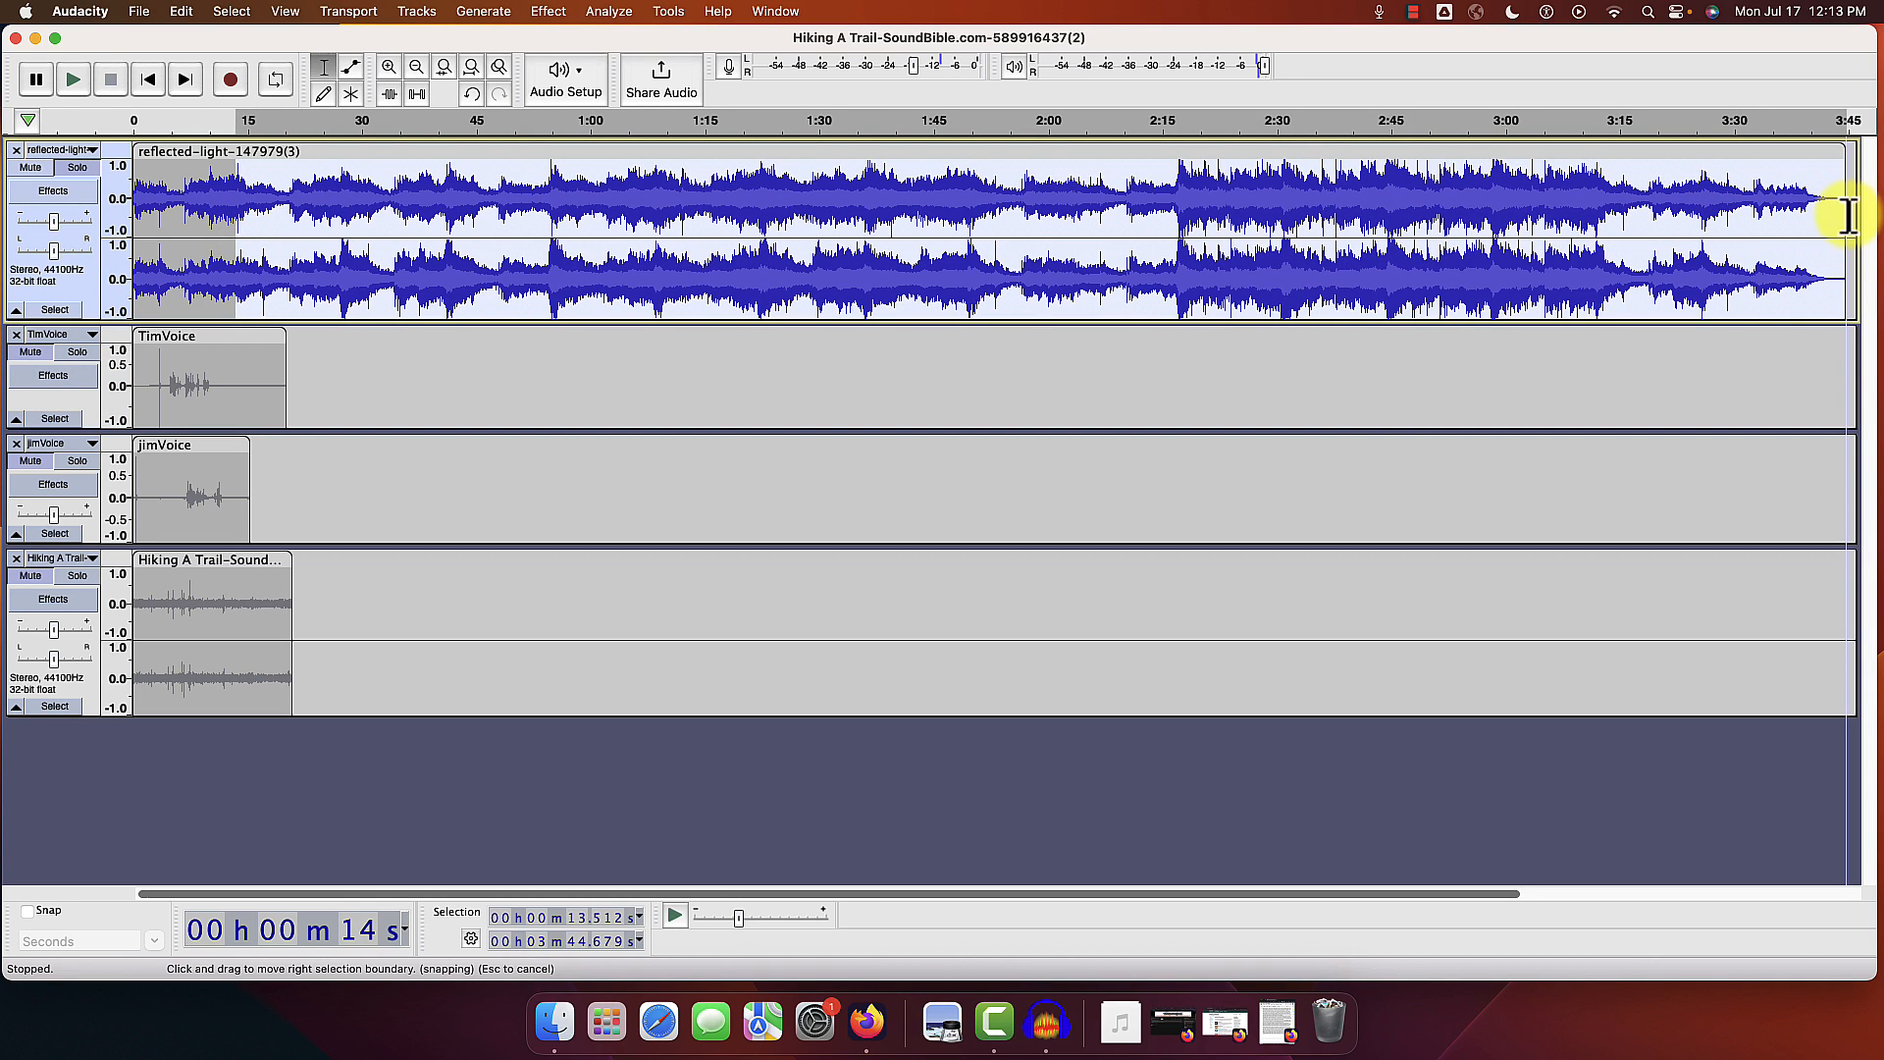
key("Delete")
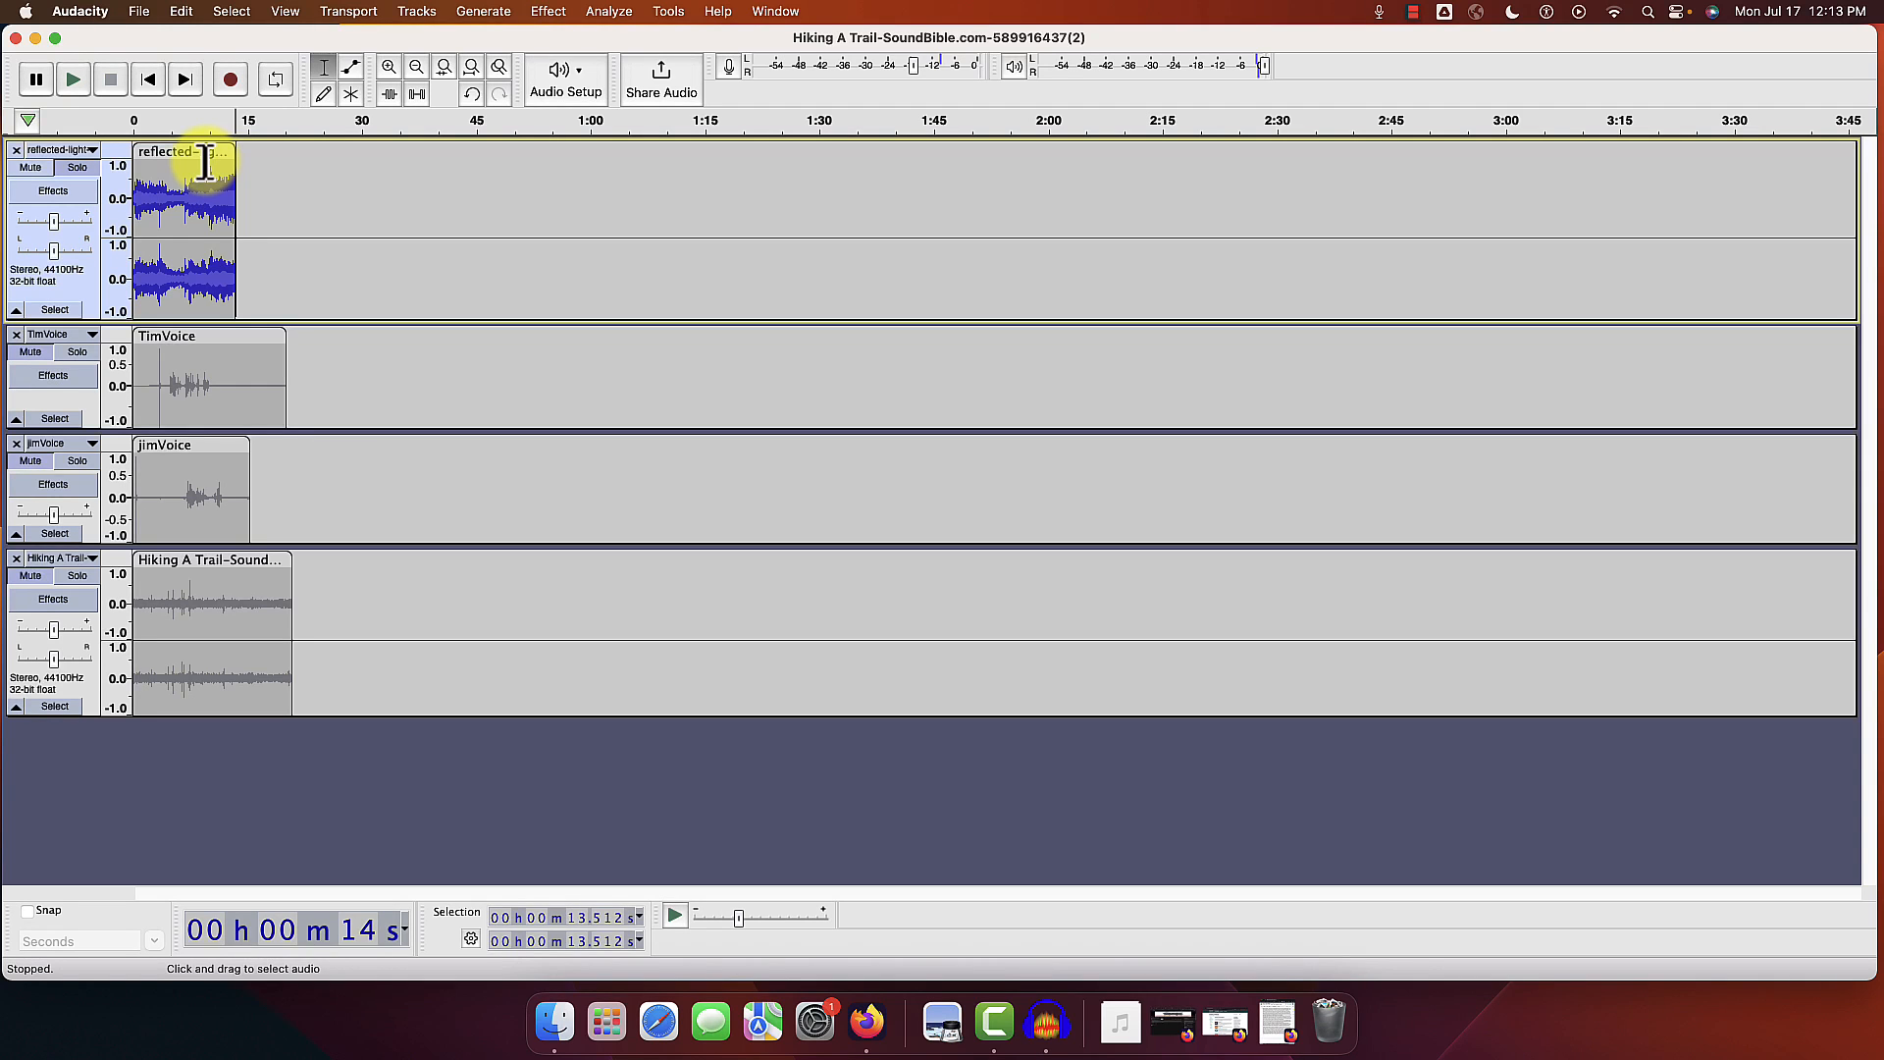
left_click(206, 159)
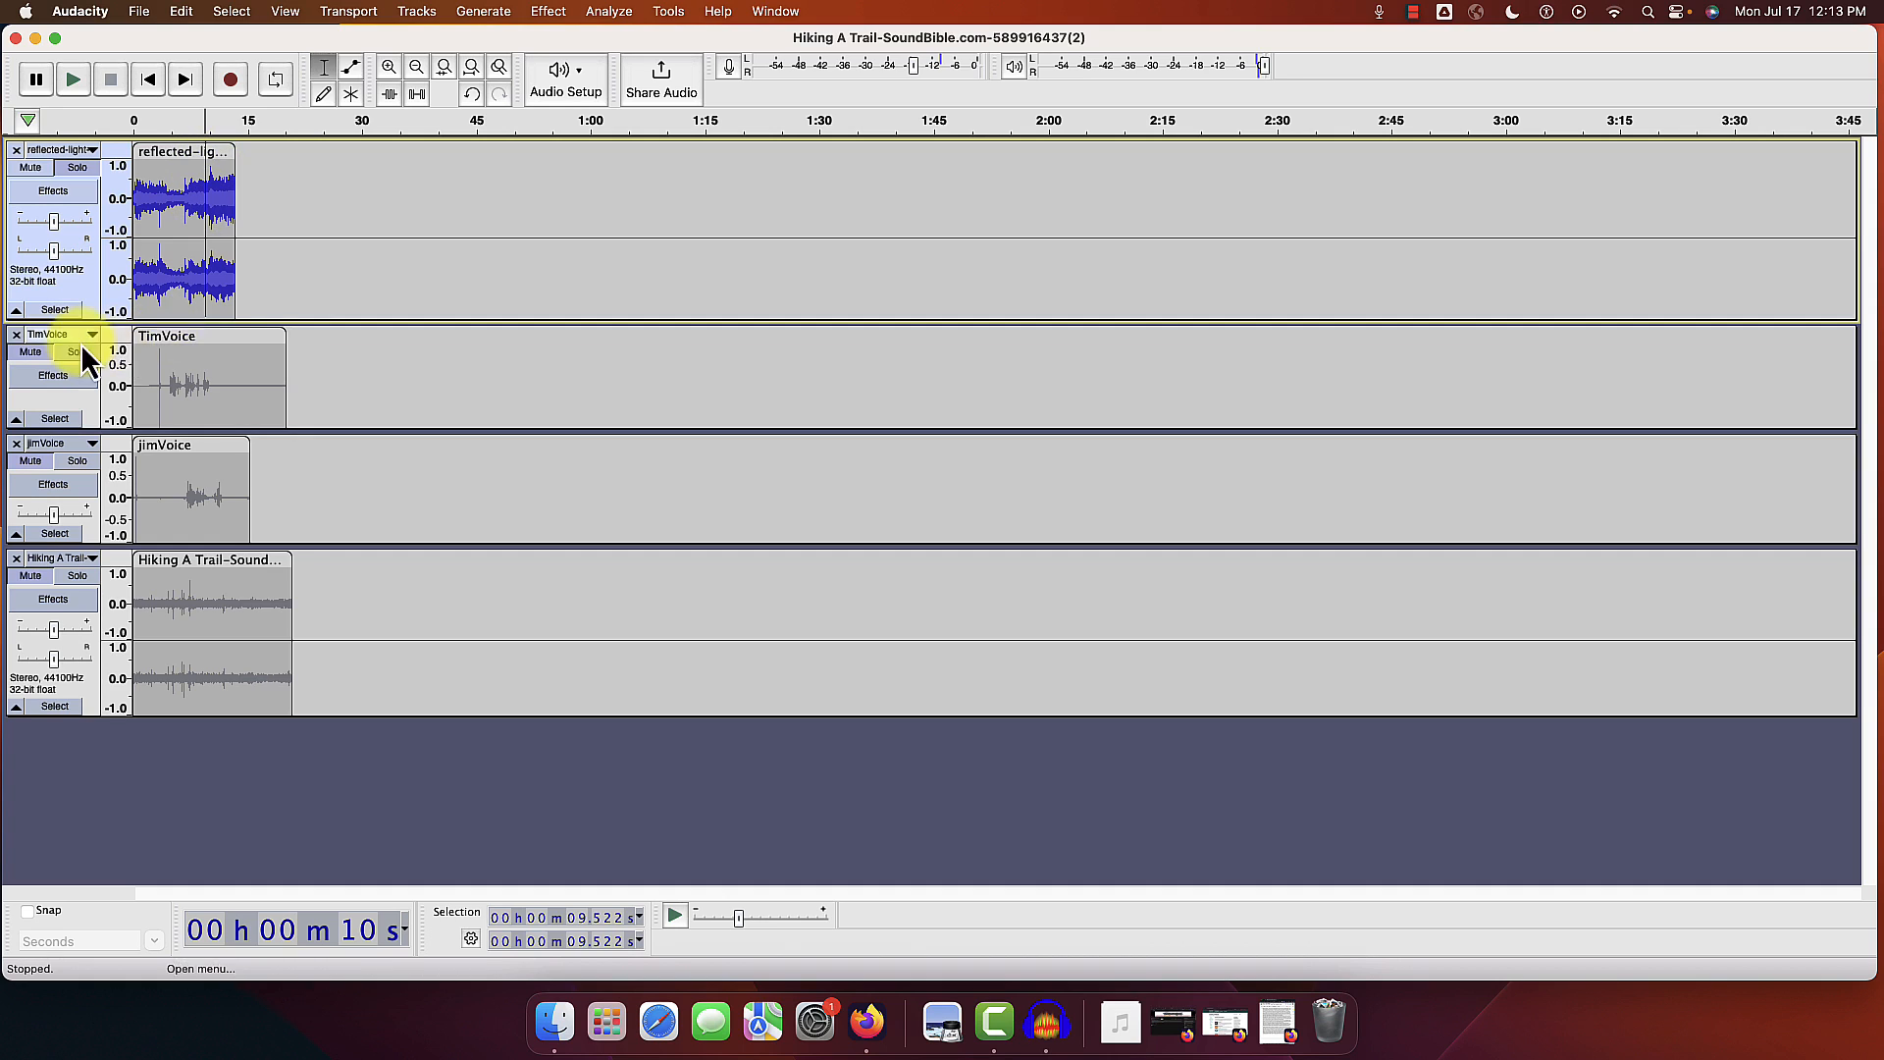
Step: Unmute the TimVoice track, move its clip to start at about 5.4 s, and briefly play the mix
left_click_drag(168, 339, 211, 339)
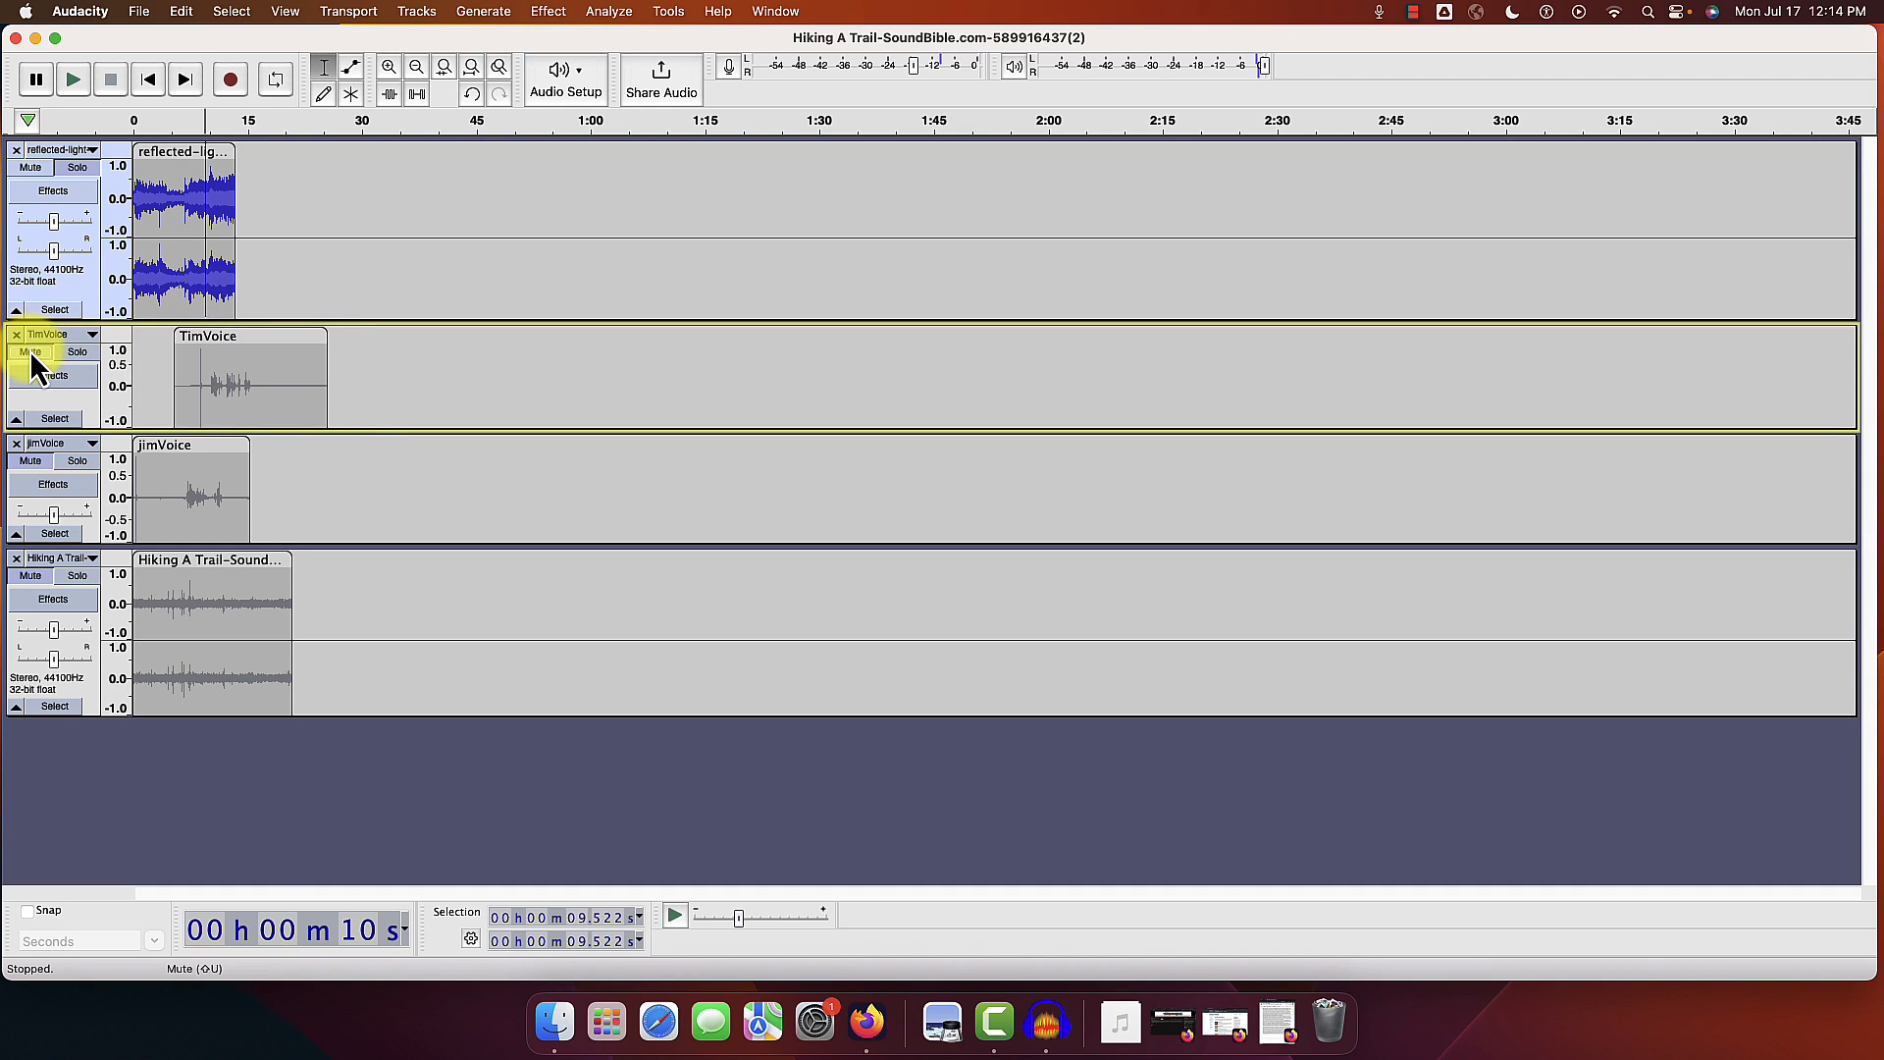
left_click(32, 351)
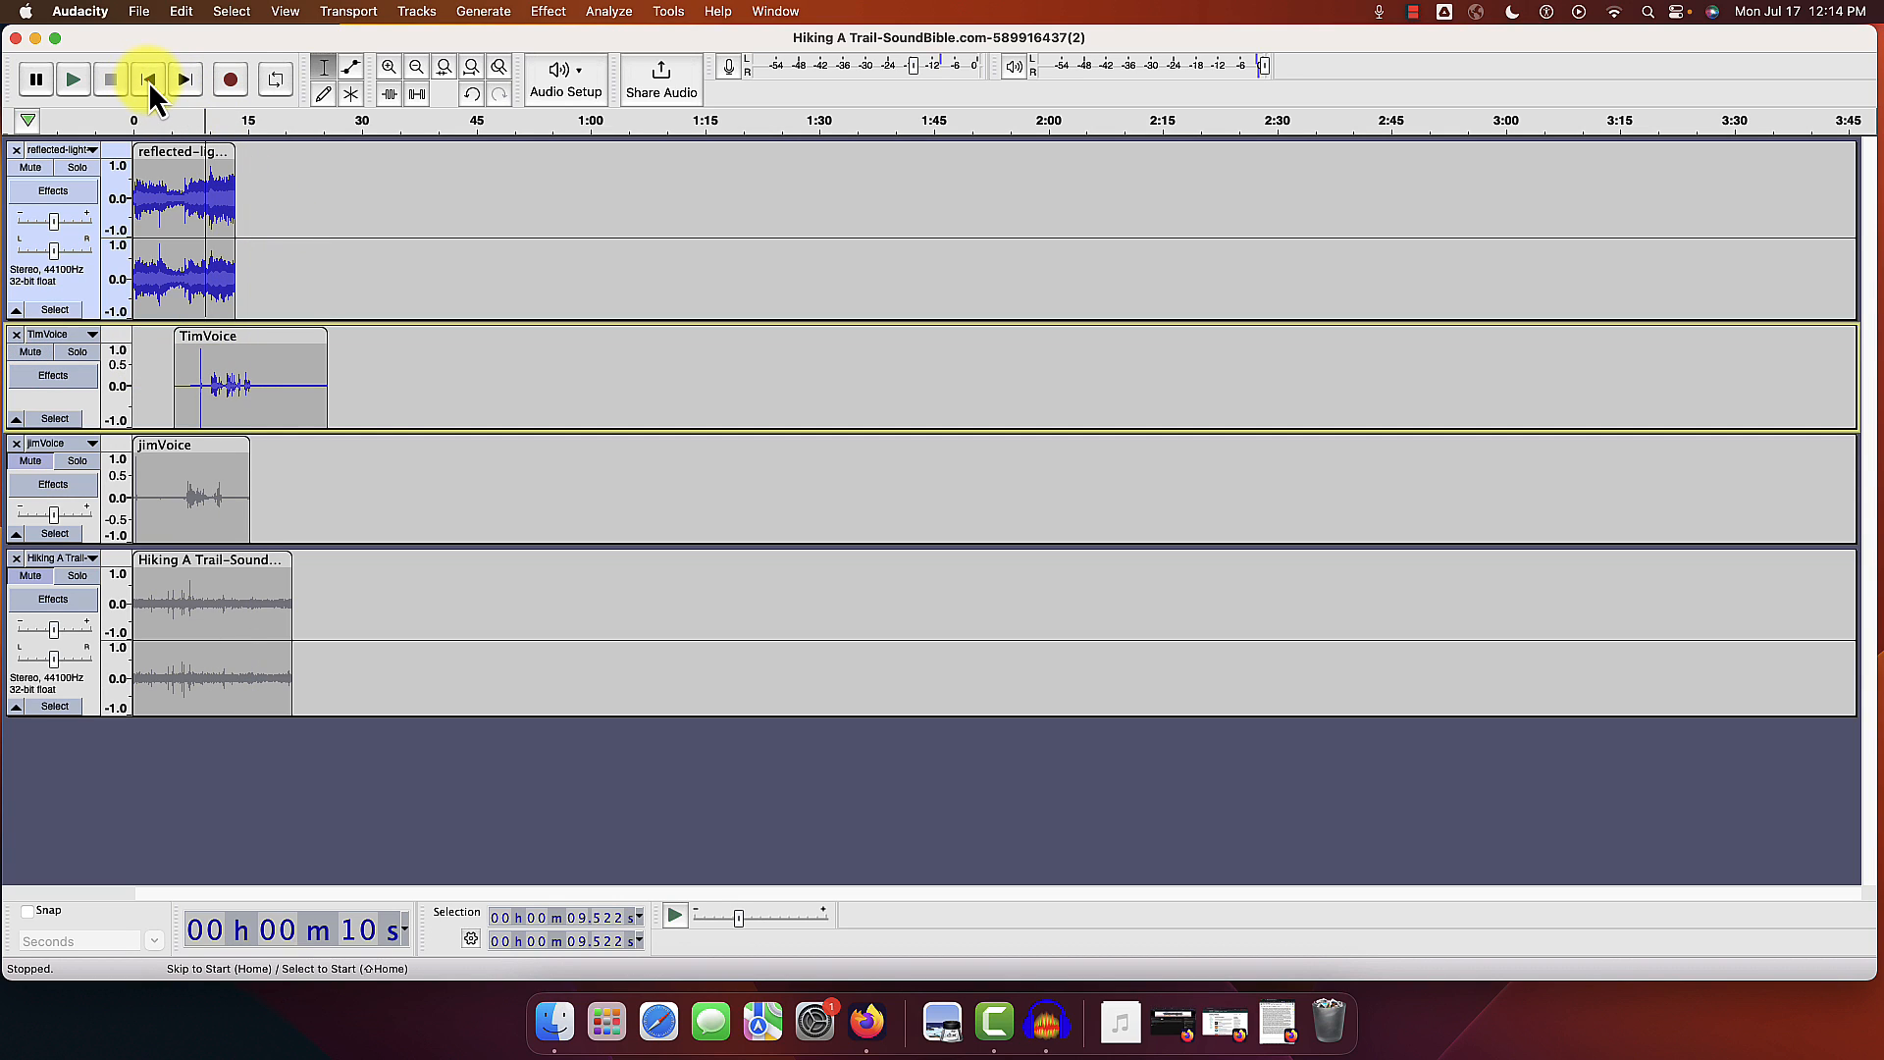
left_click(74, 79)
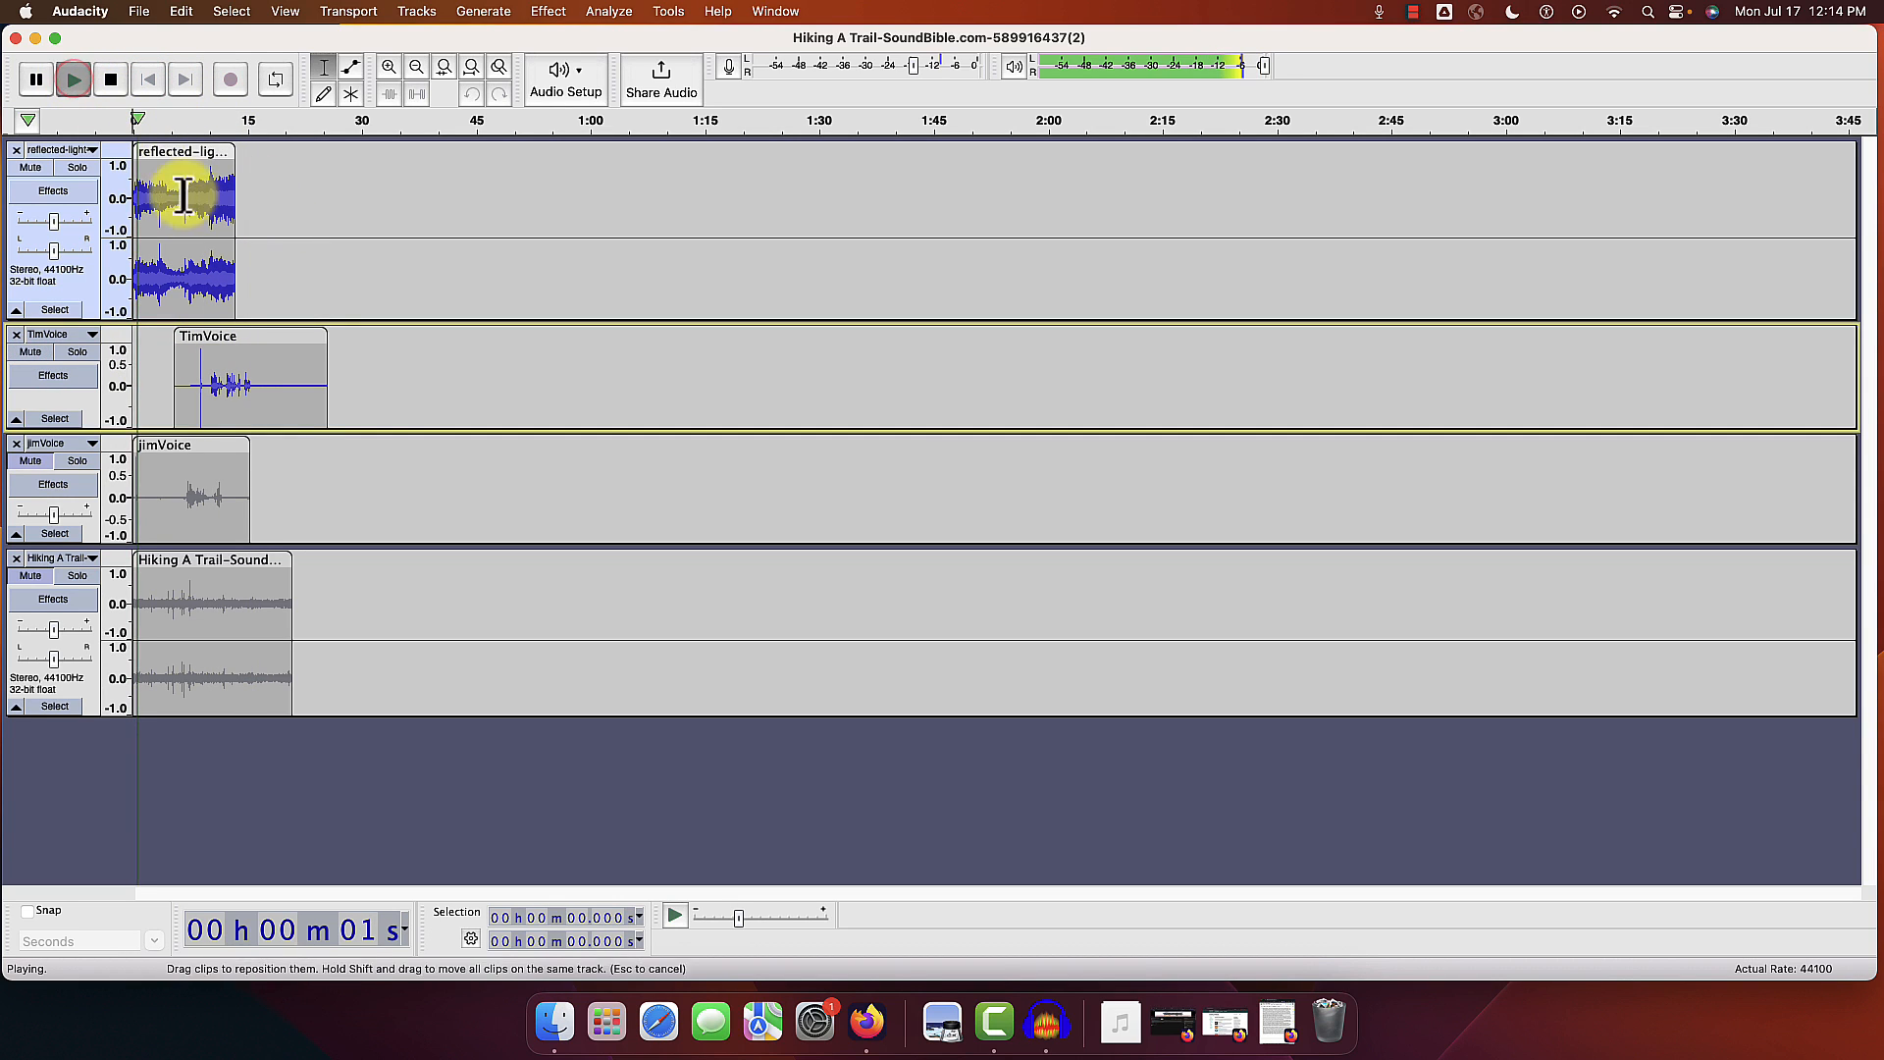
left_click(110, 81)
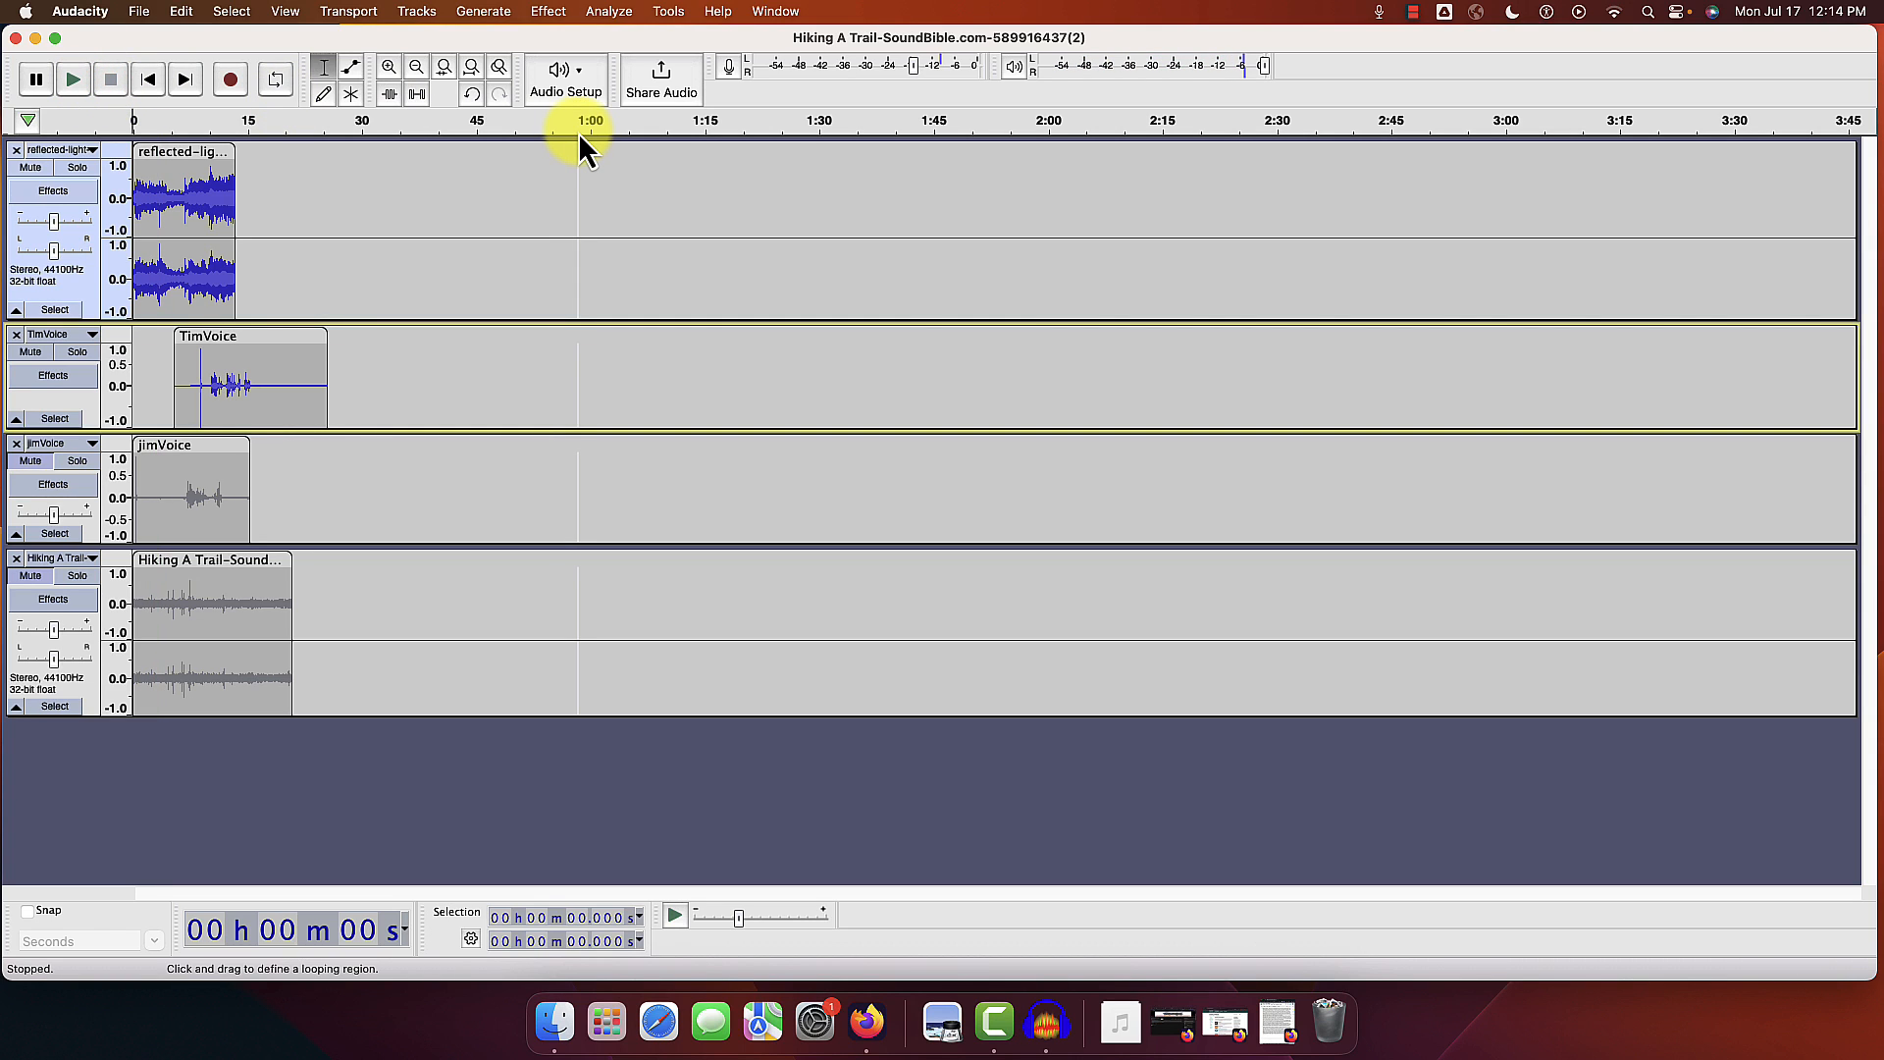
left_click(197, 123)
left_click(110, 80)
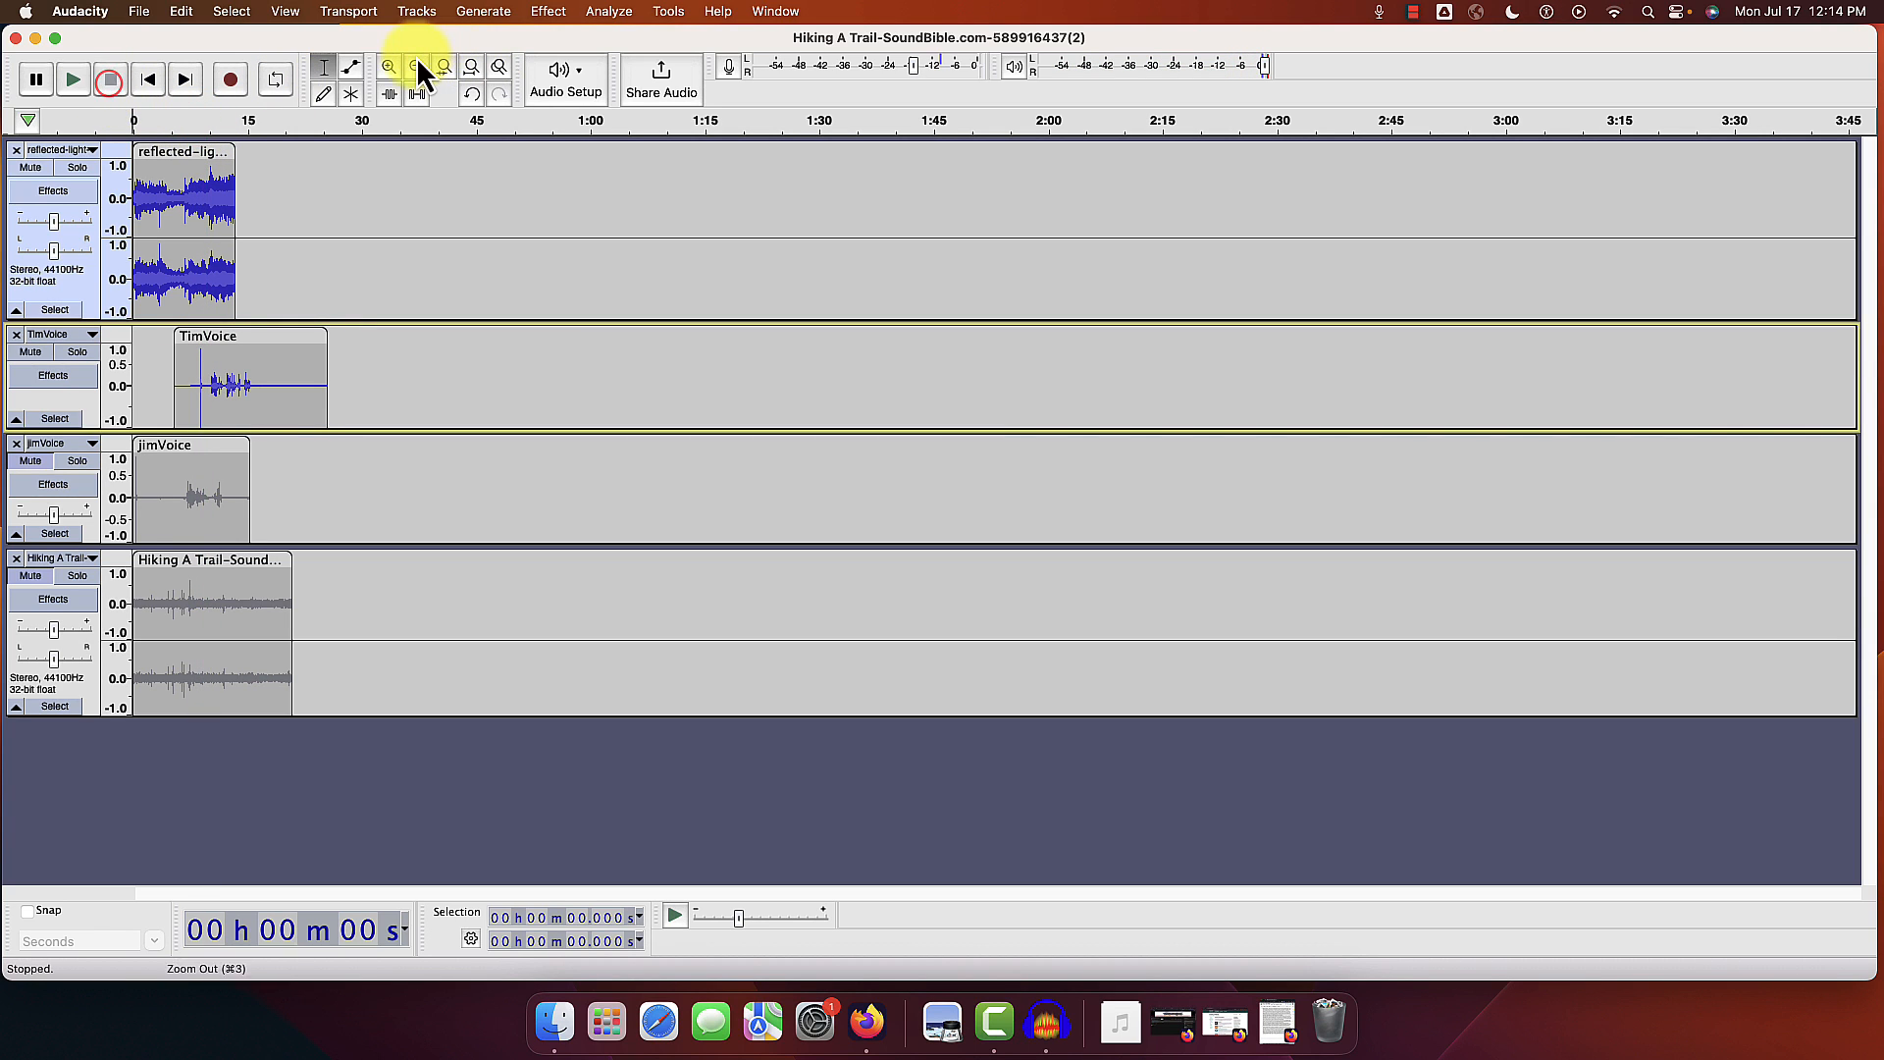
Step: Move the TimVoice clip earlier so its speech begins at about 5 s, and check the mix by playback
left_click(387, 64)
left_click(386, 65)
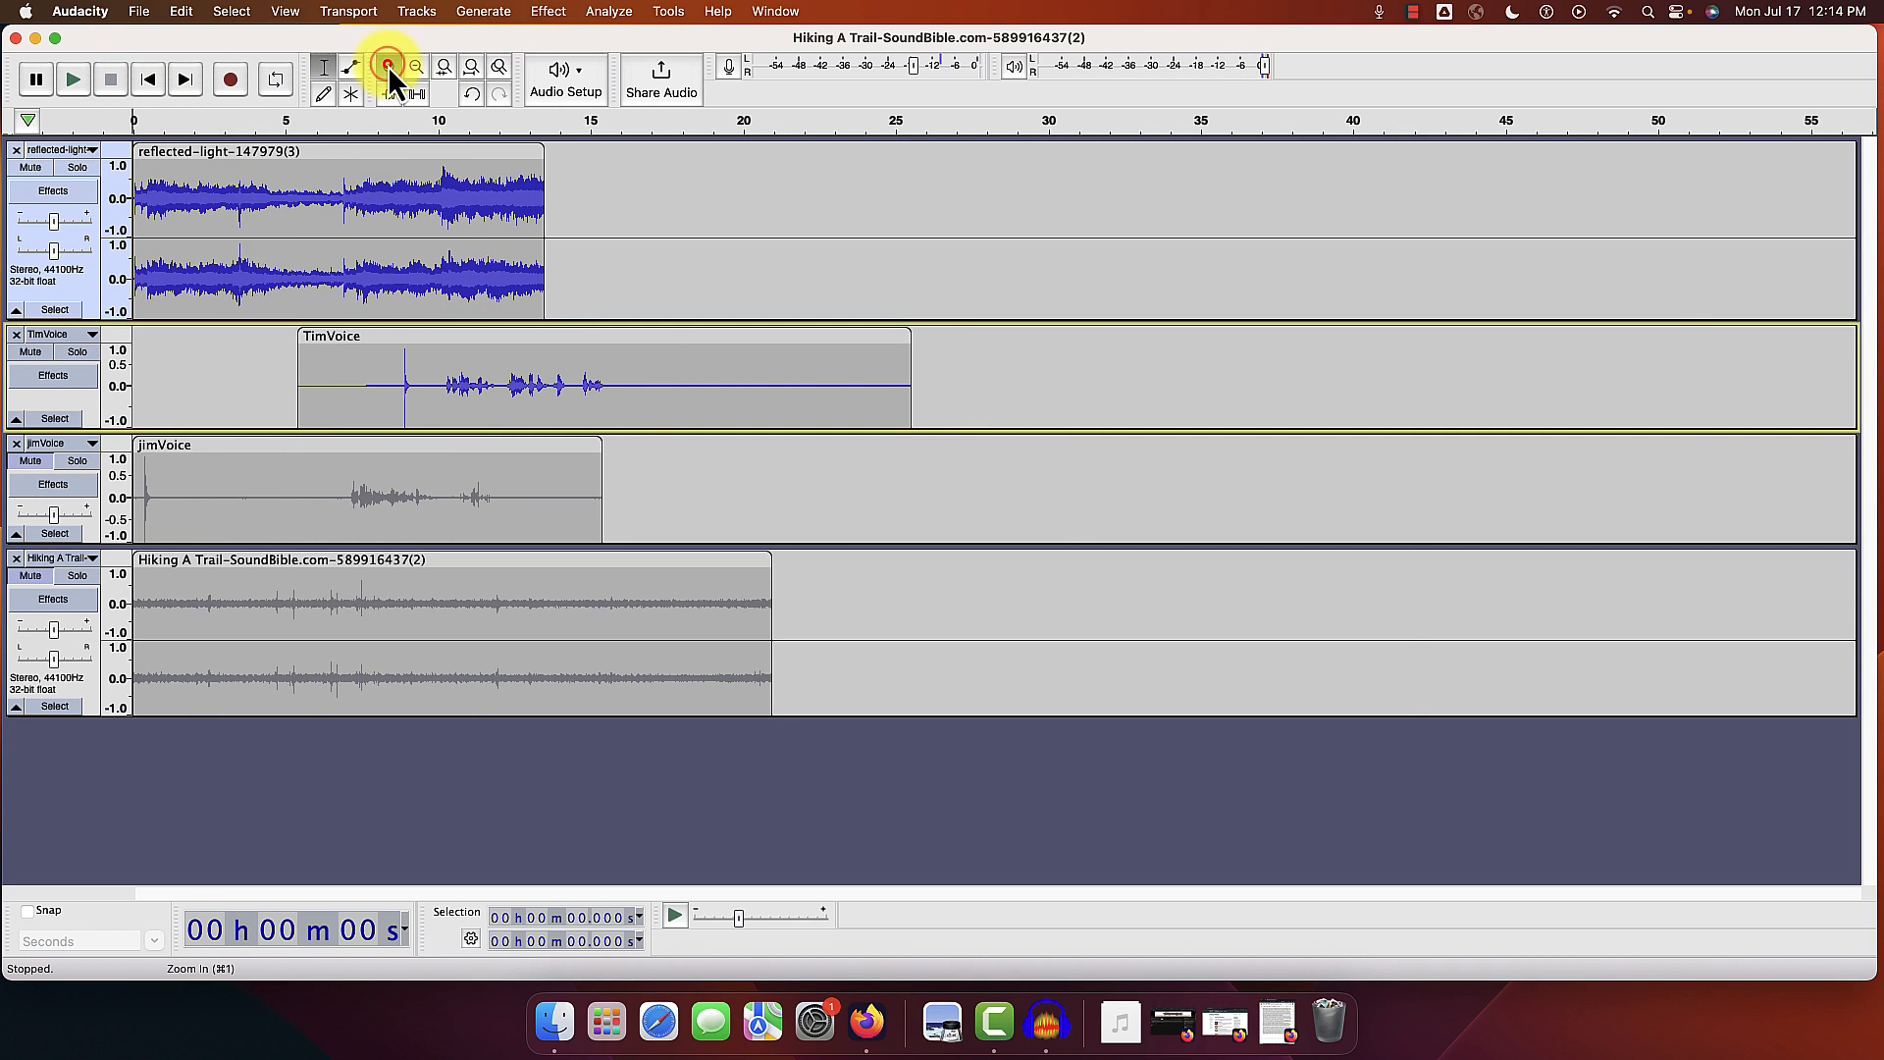
left_click(387, 65)
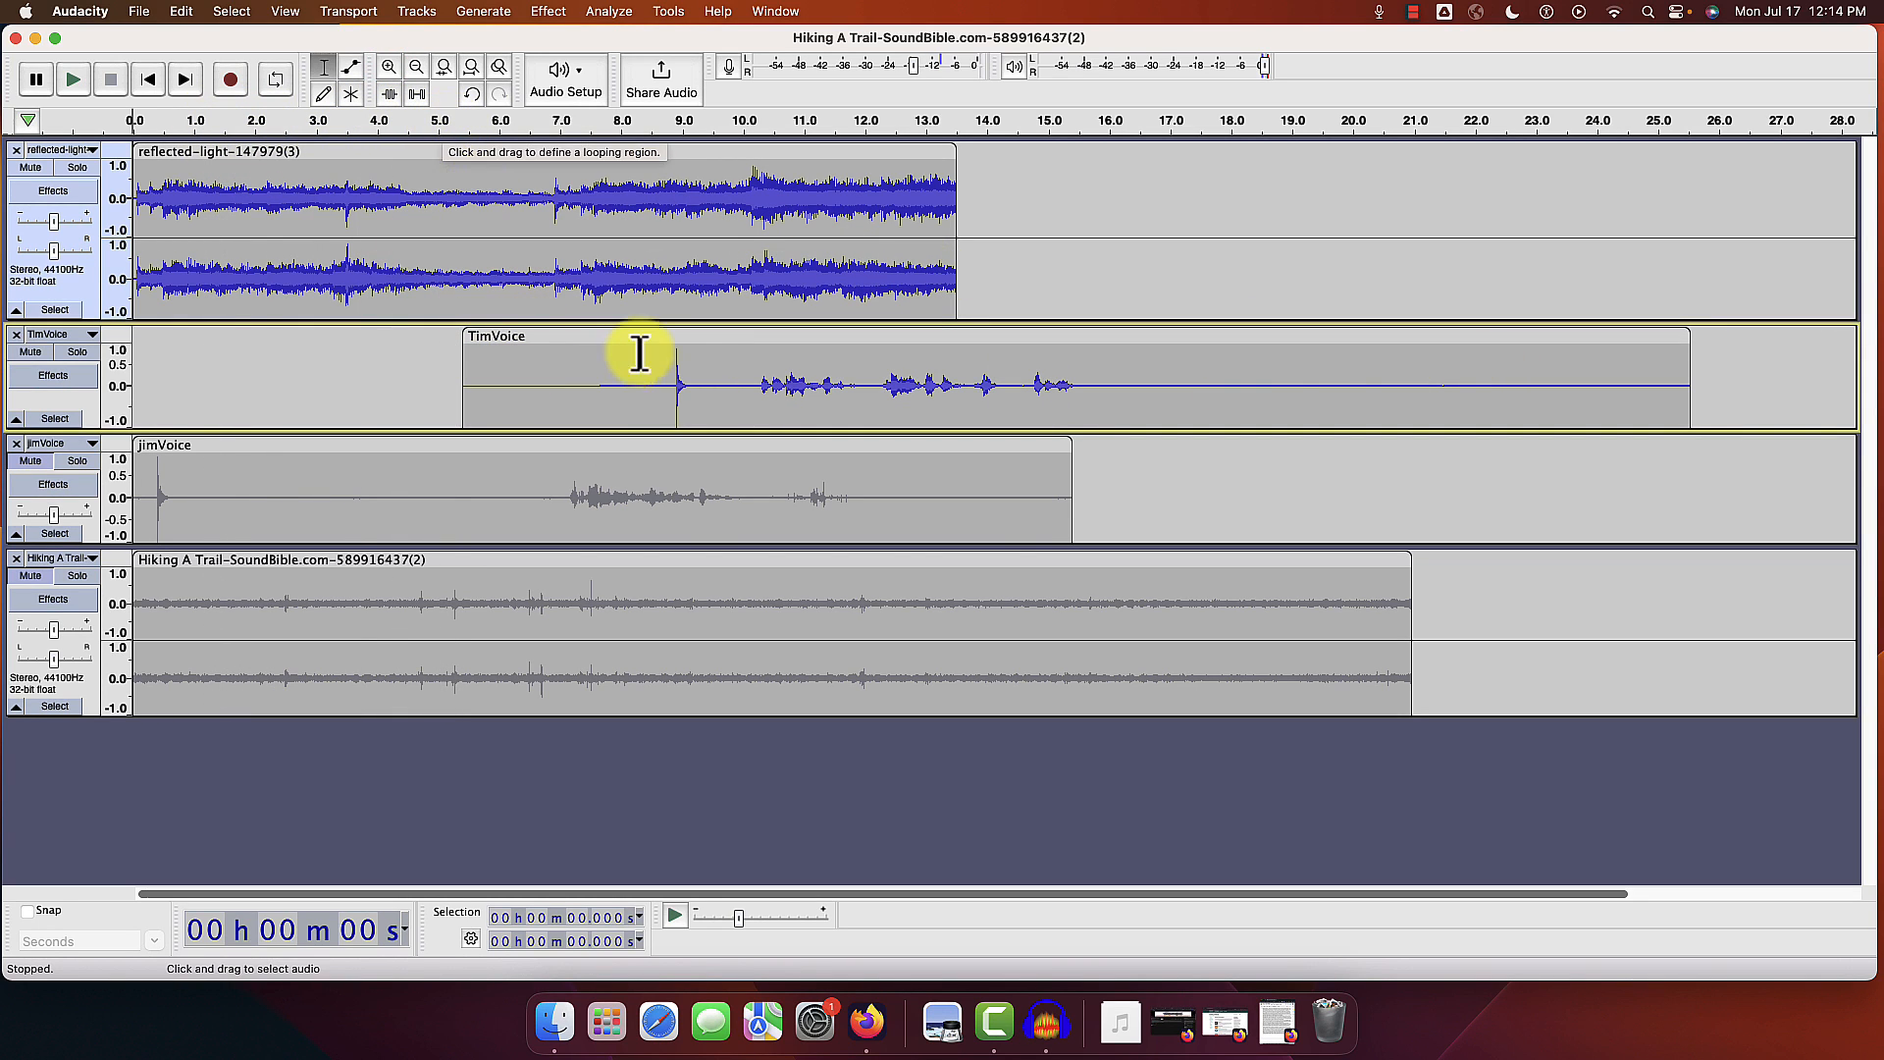
left_click_drag(698, 339, 412, 320)
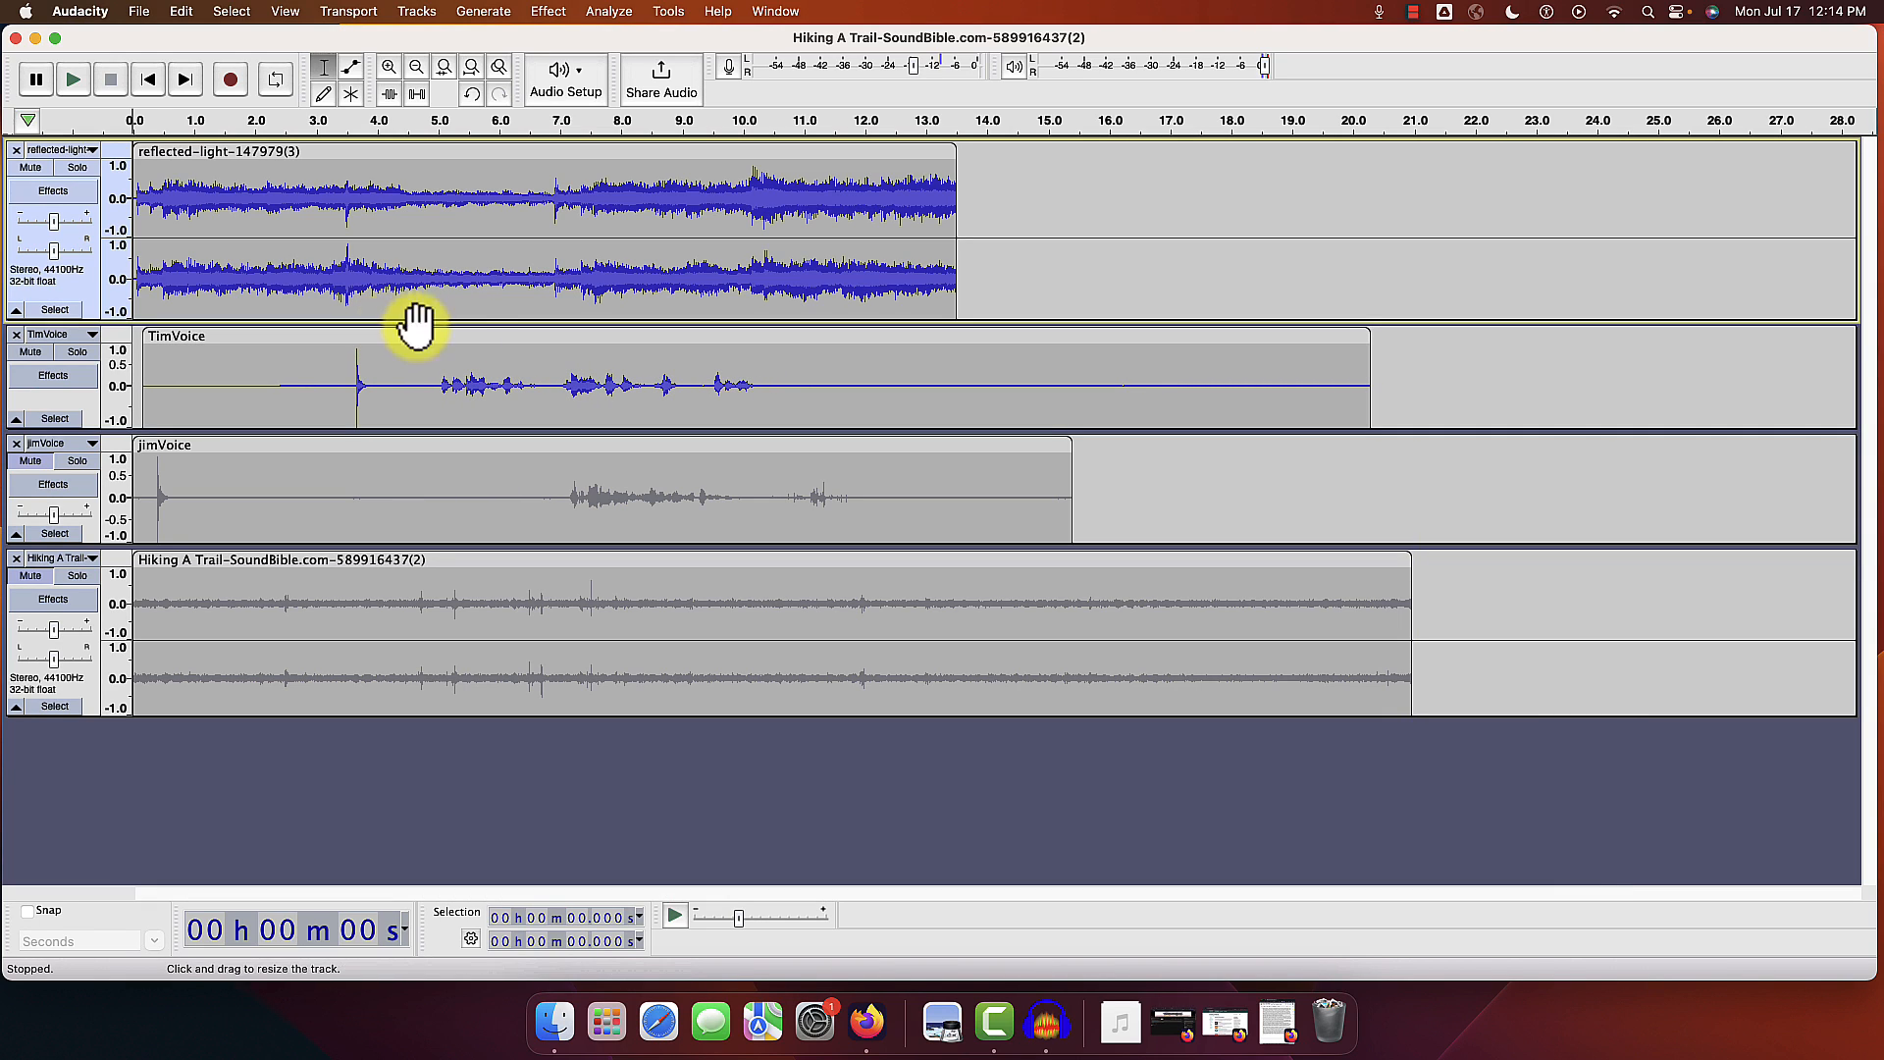
left_click(73, 79)
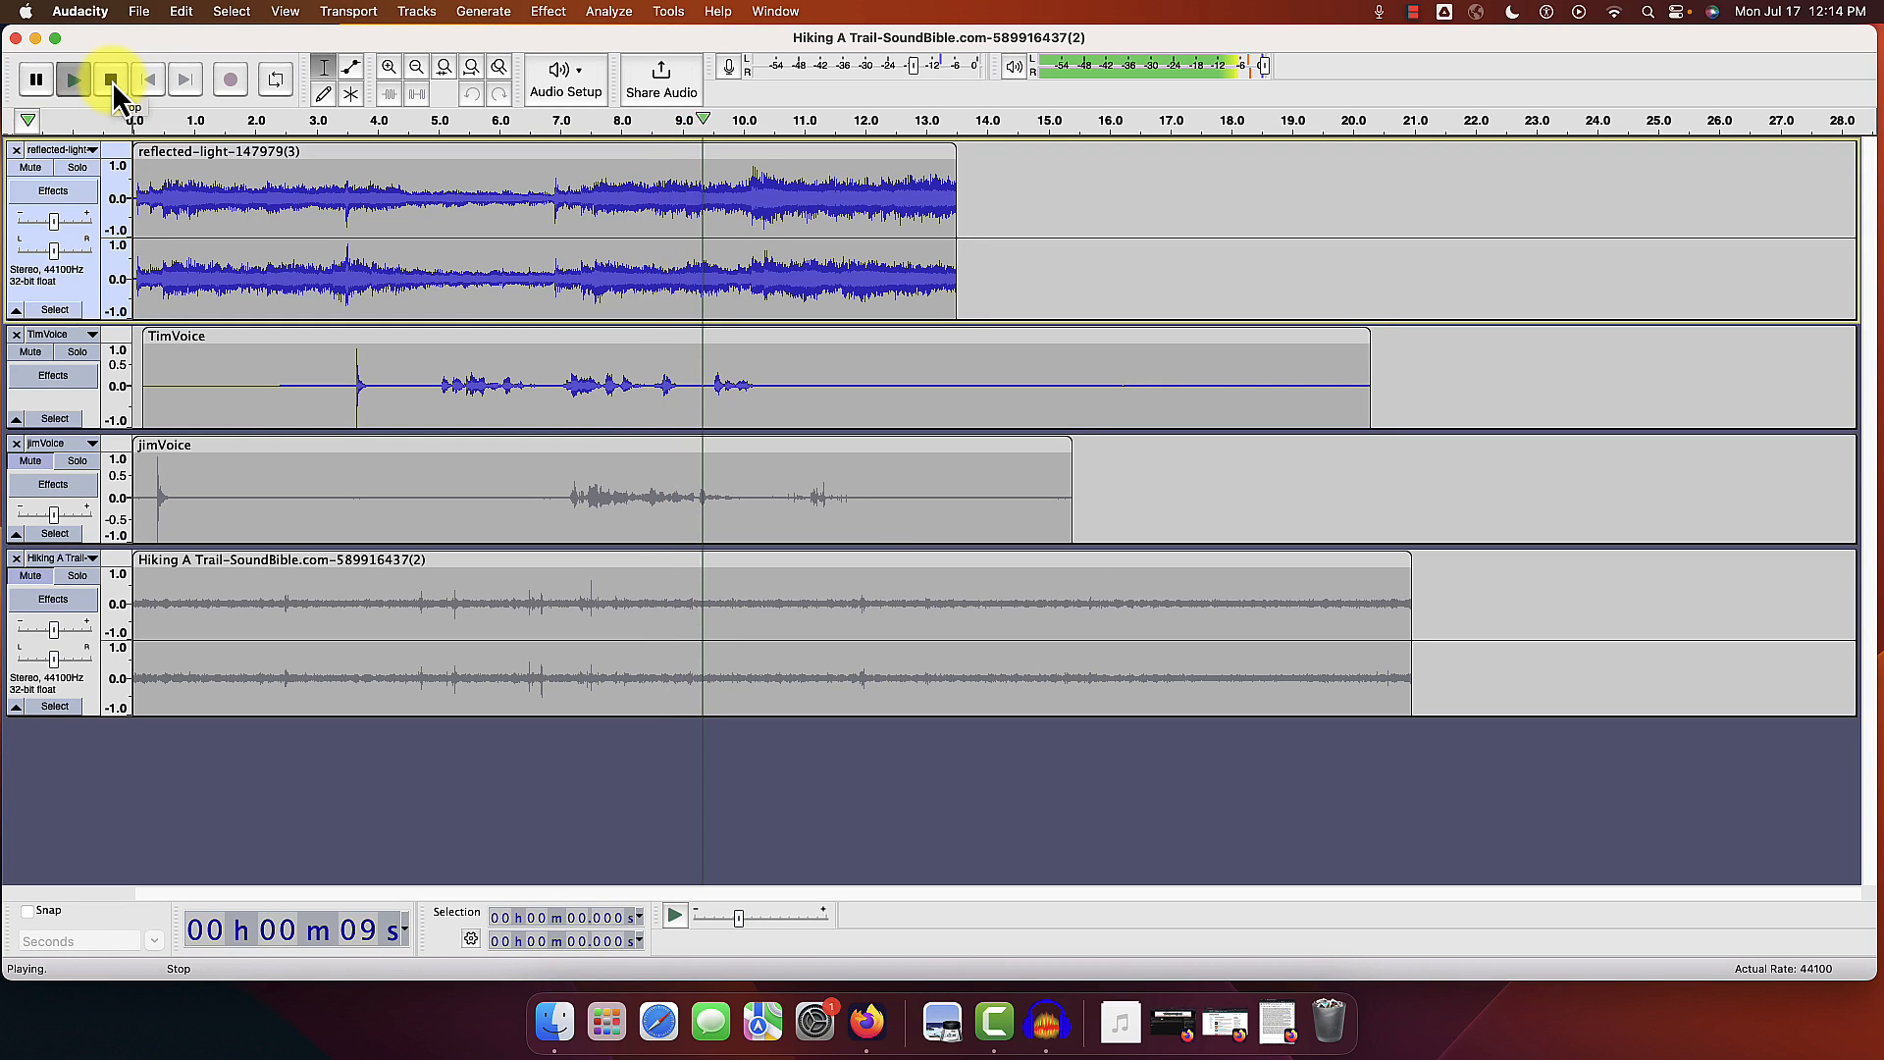
left_click(112, 80)
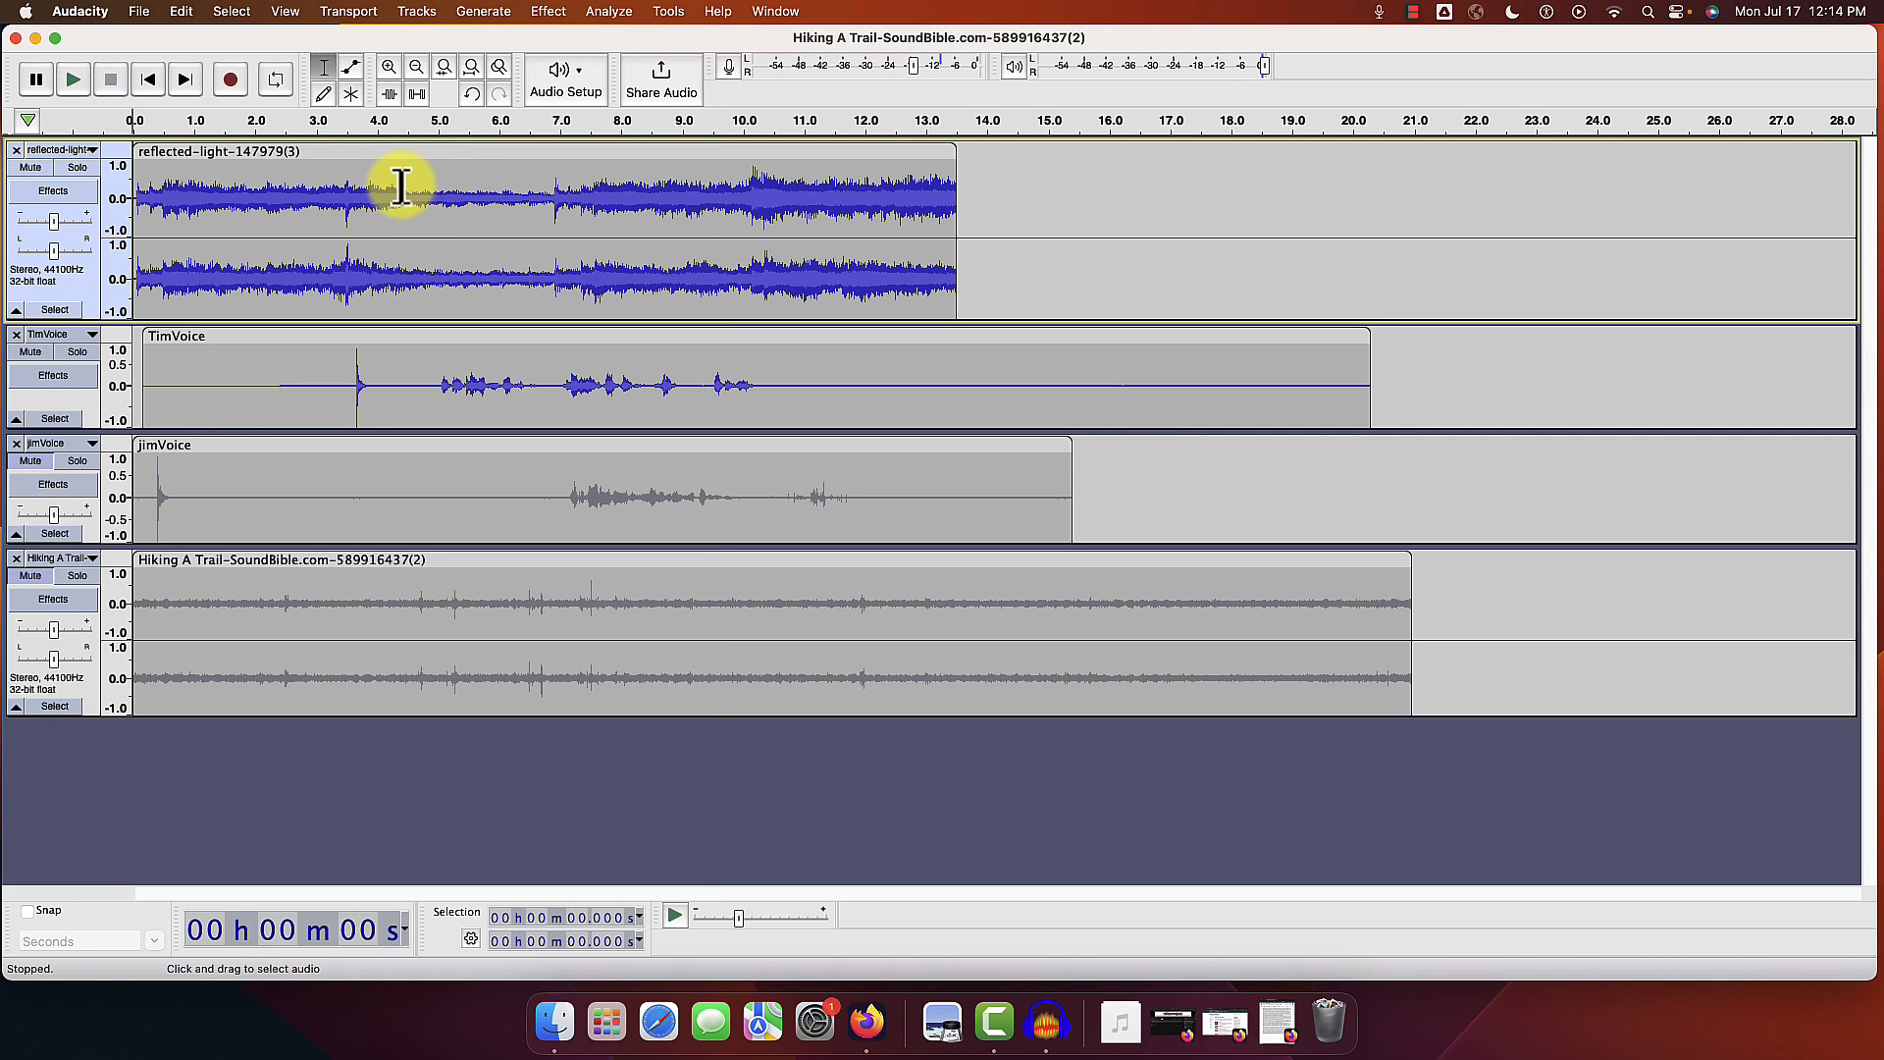
Step: Try a Fade Out on the reflected-light music from about 4.4 s to its end and listen to it
left_click_drag(401, 186, 958, 241)
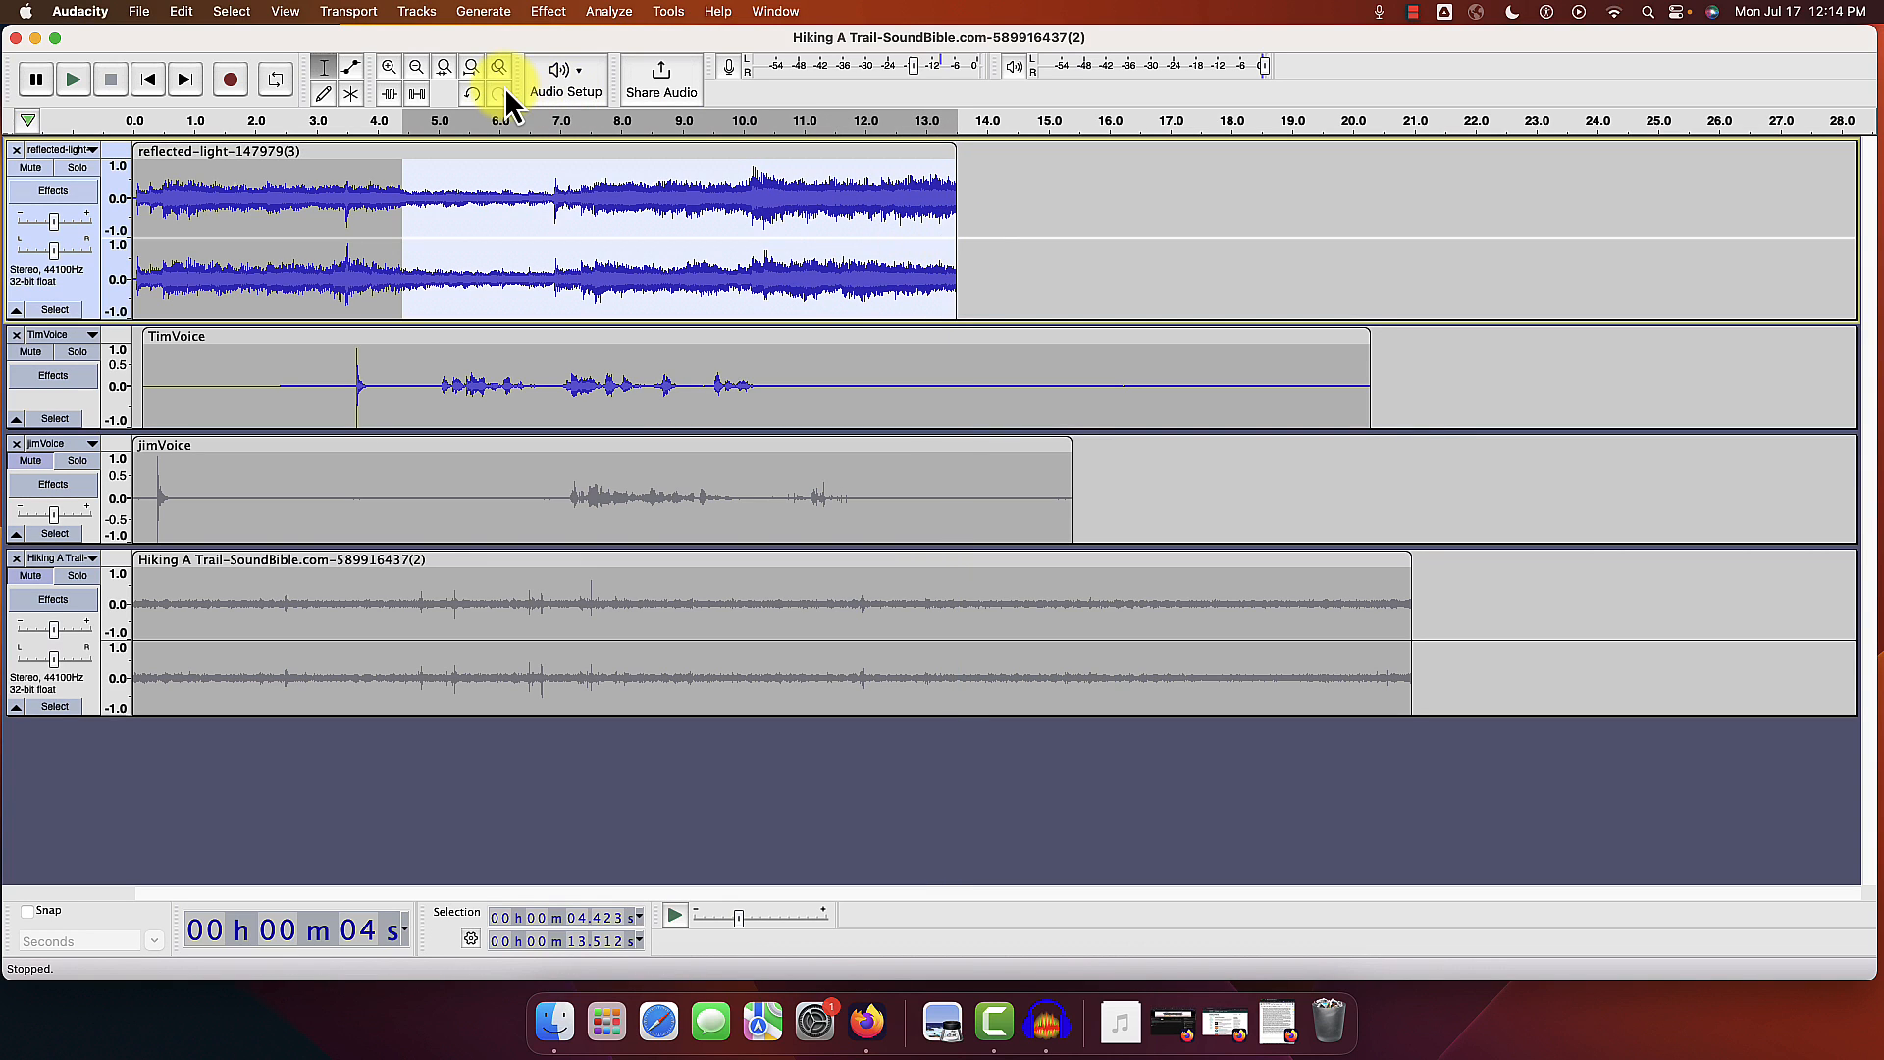
left_click(546, 14)
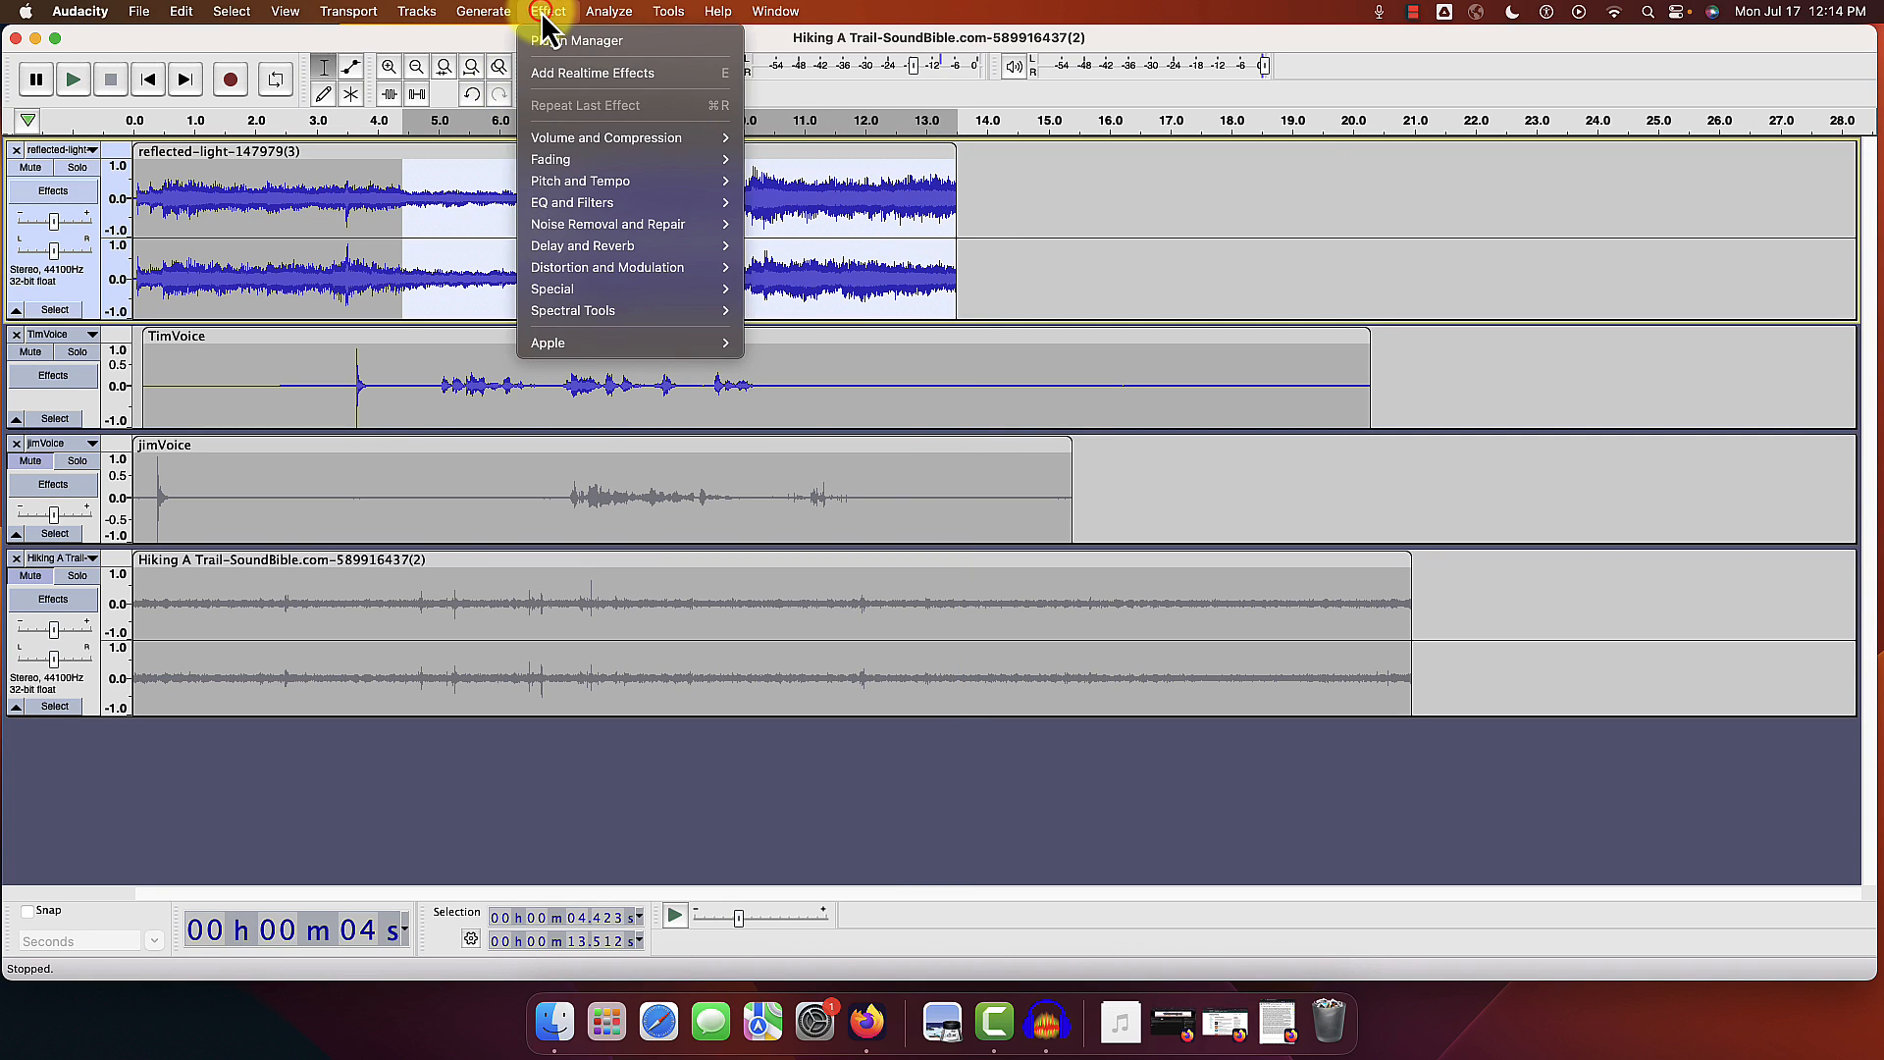
mouse_move(556, 163)
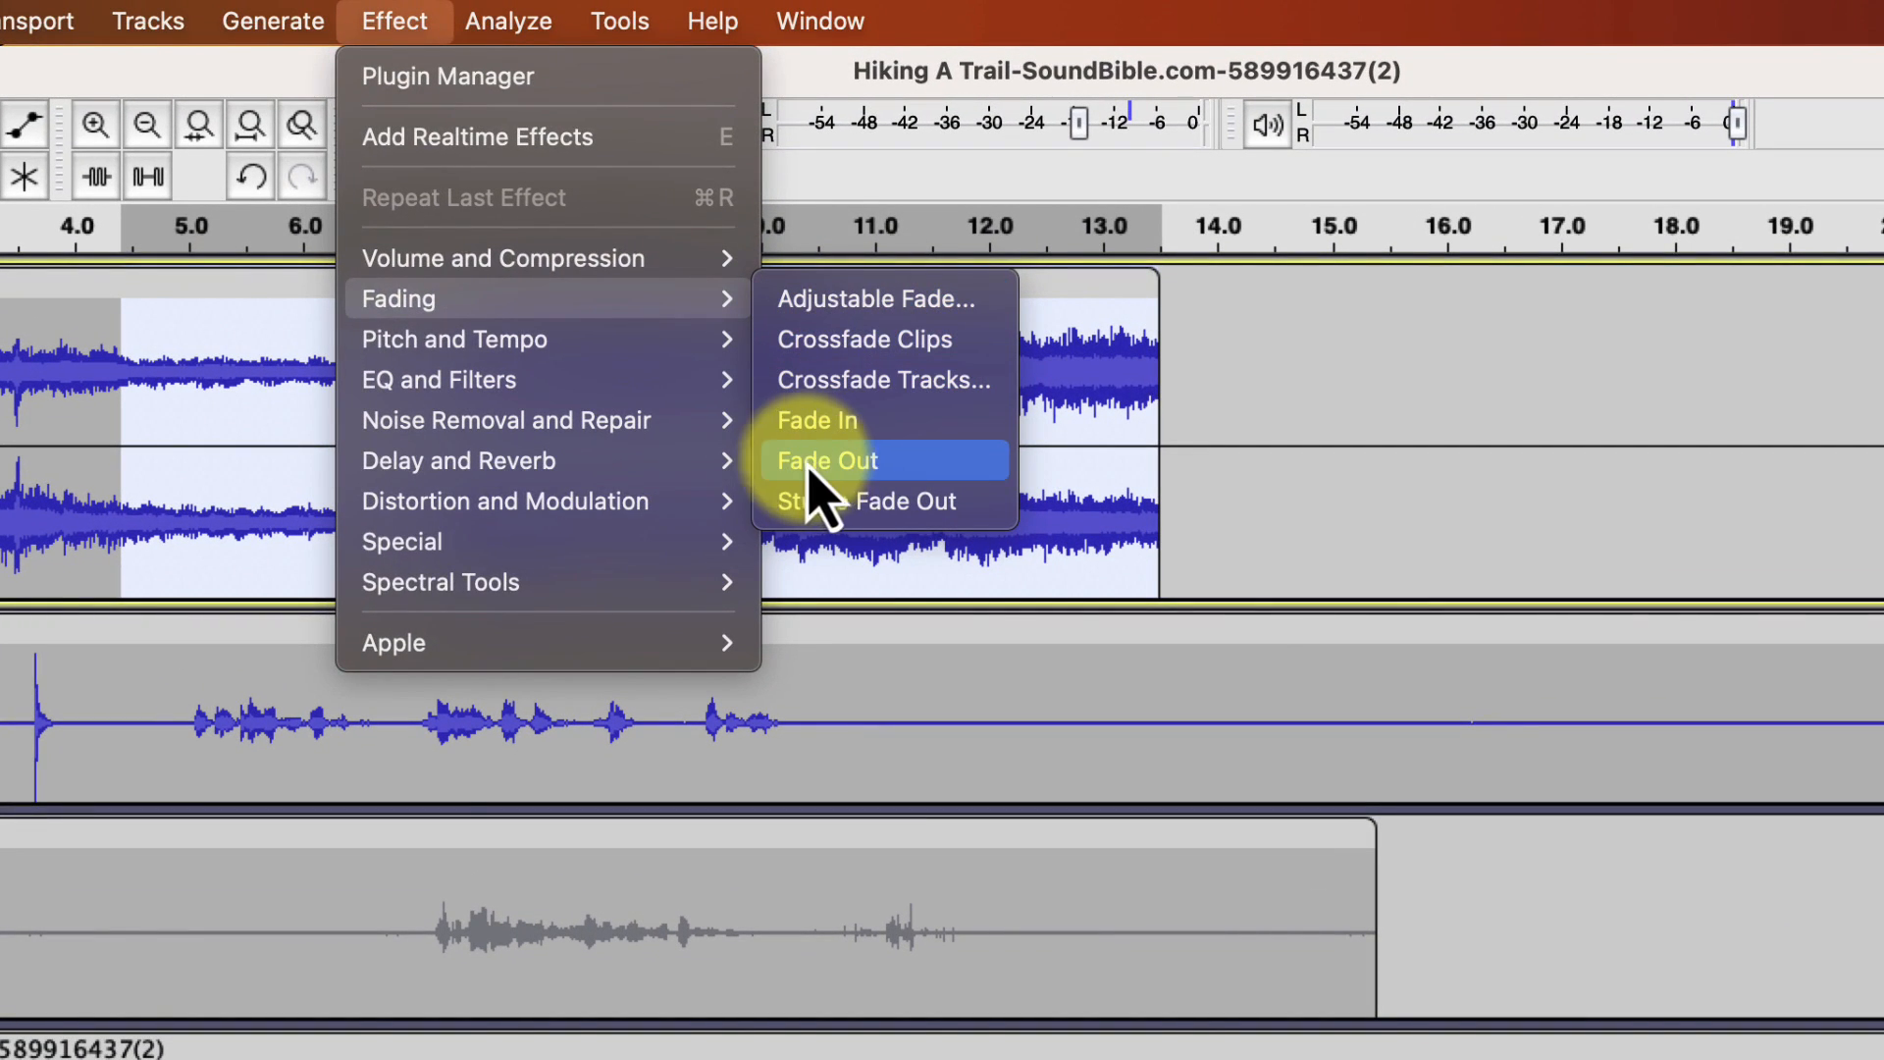
left_click(823, 461)
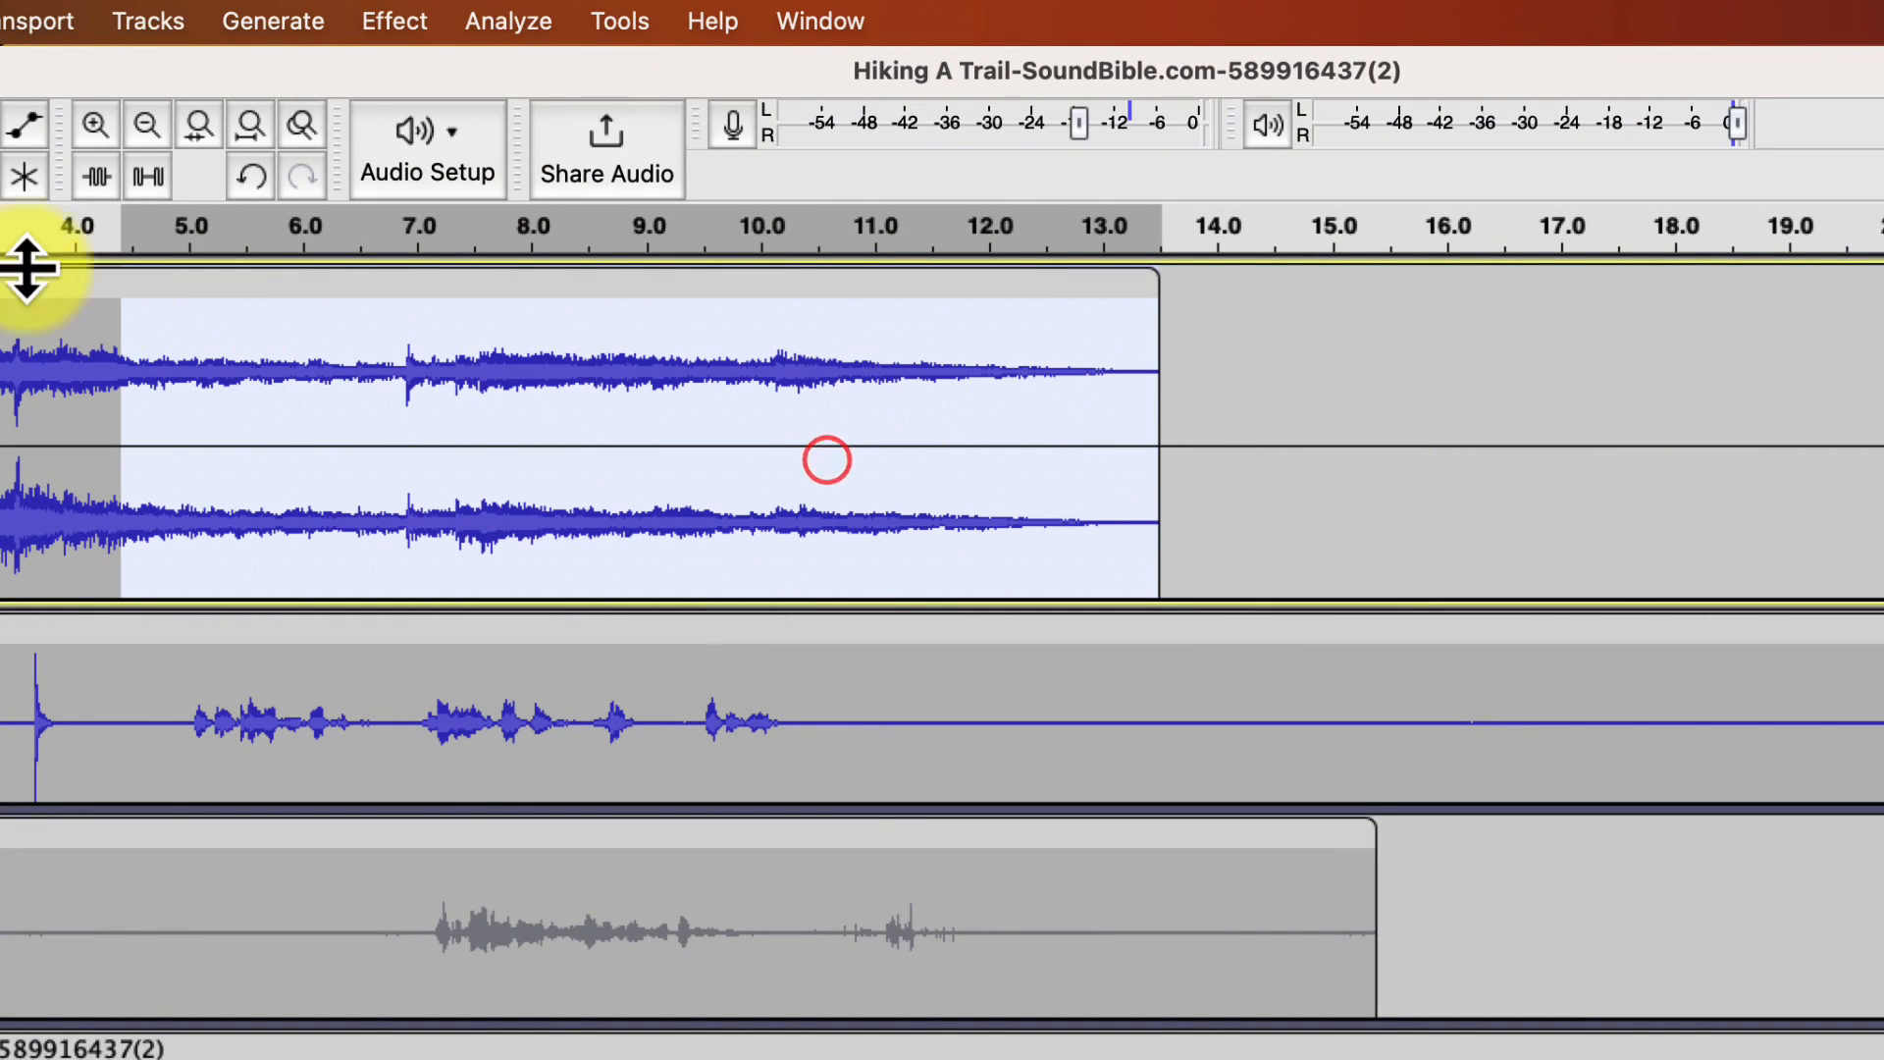
left_click(17, 228)
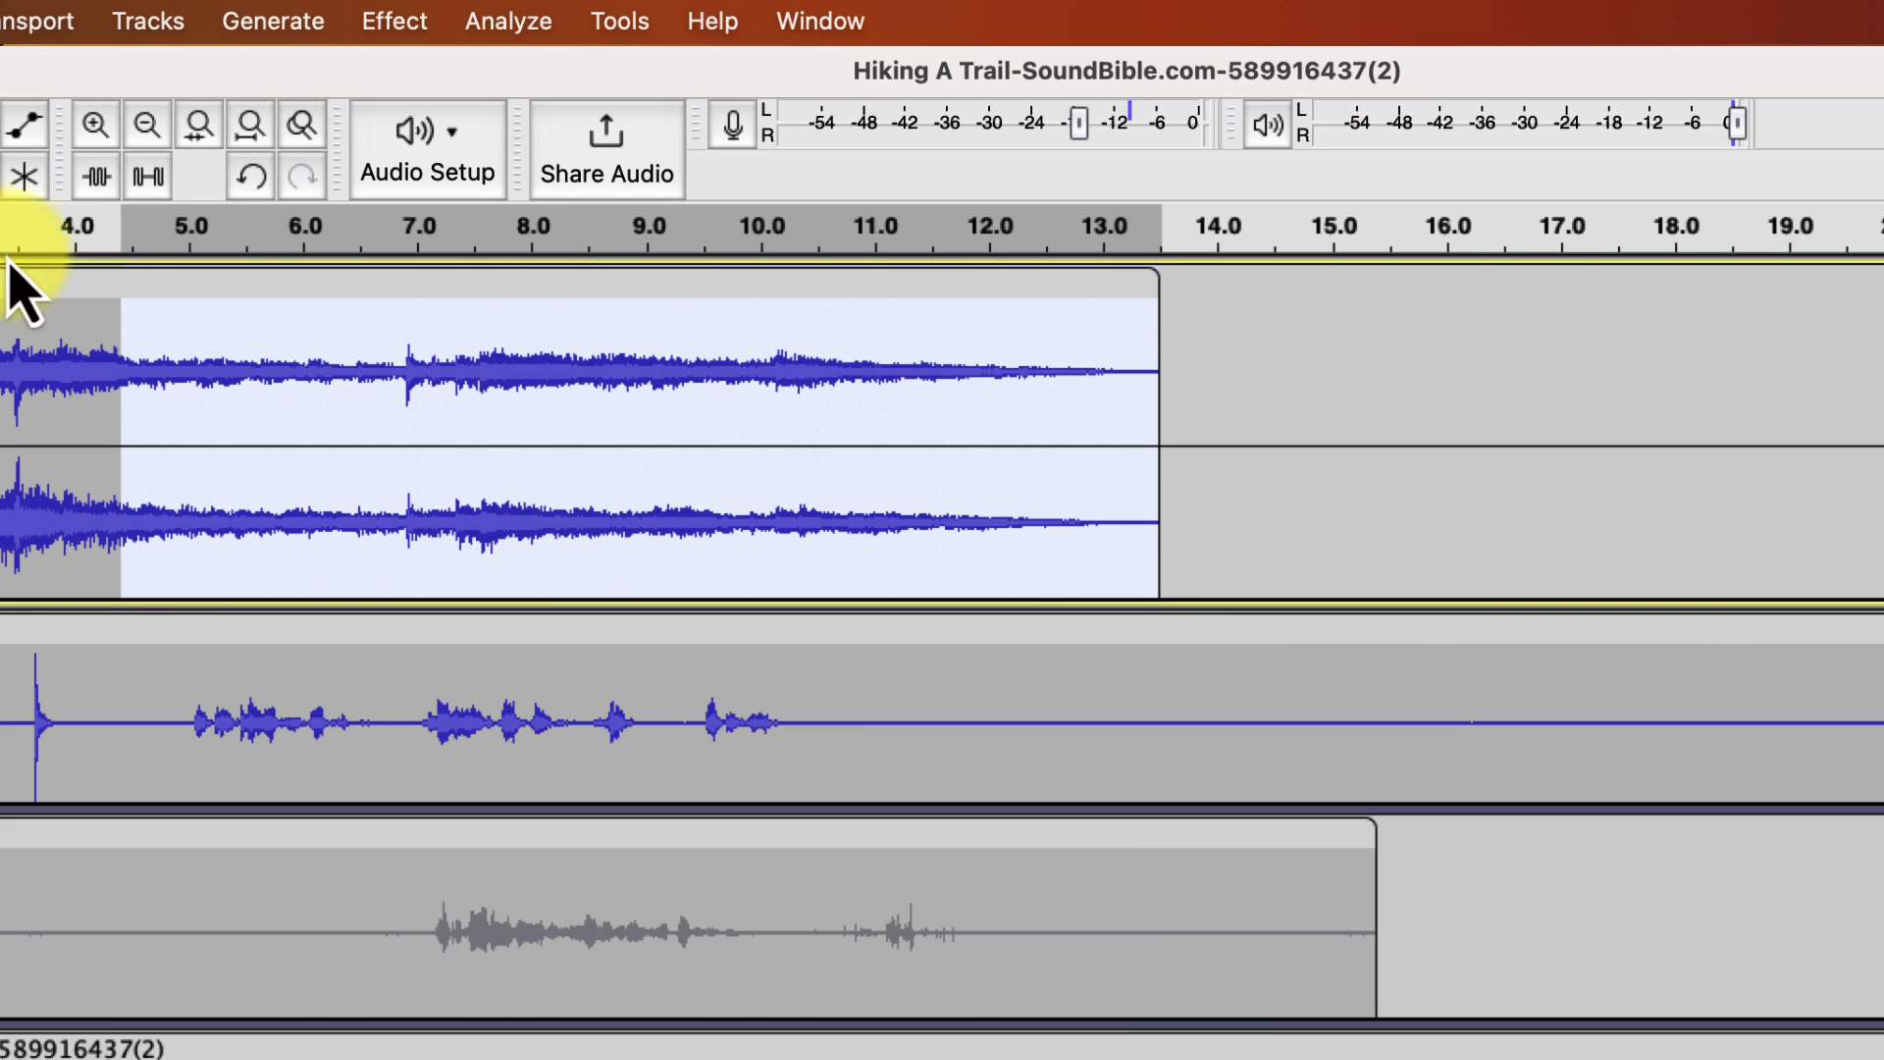
Step: Shorten the reflected-light music by deleting everything after about 10.1 s
left_click(869, 388)
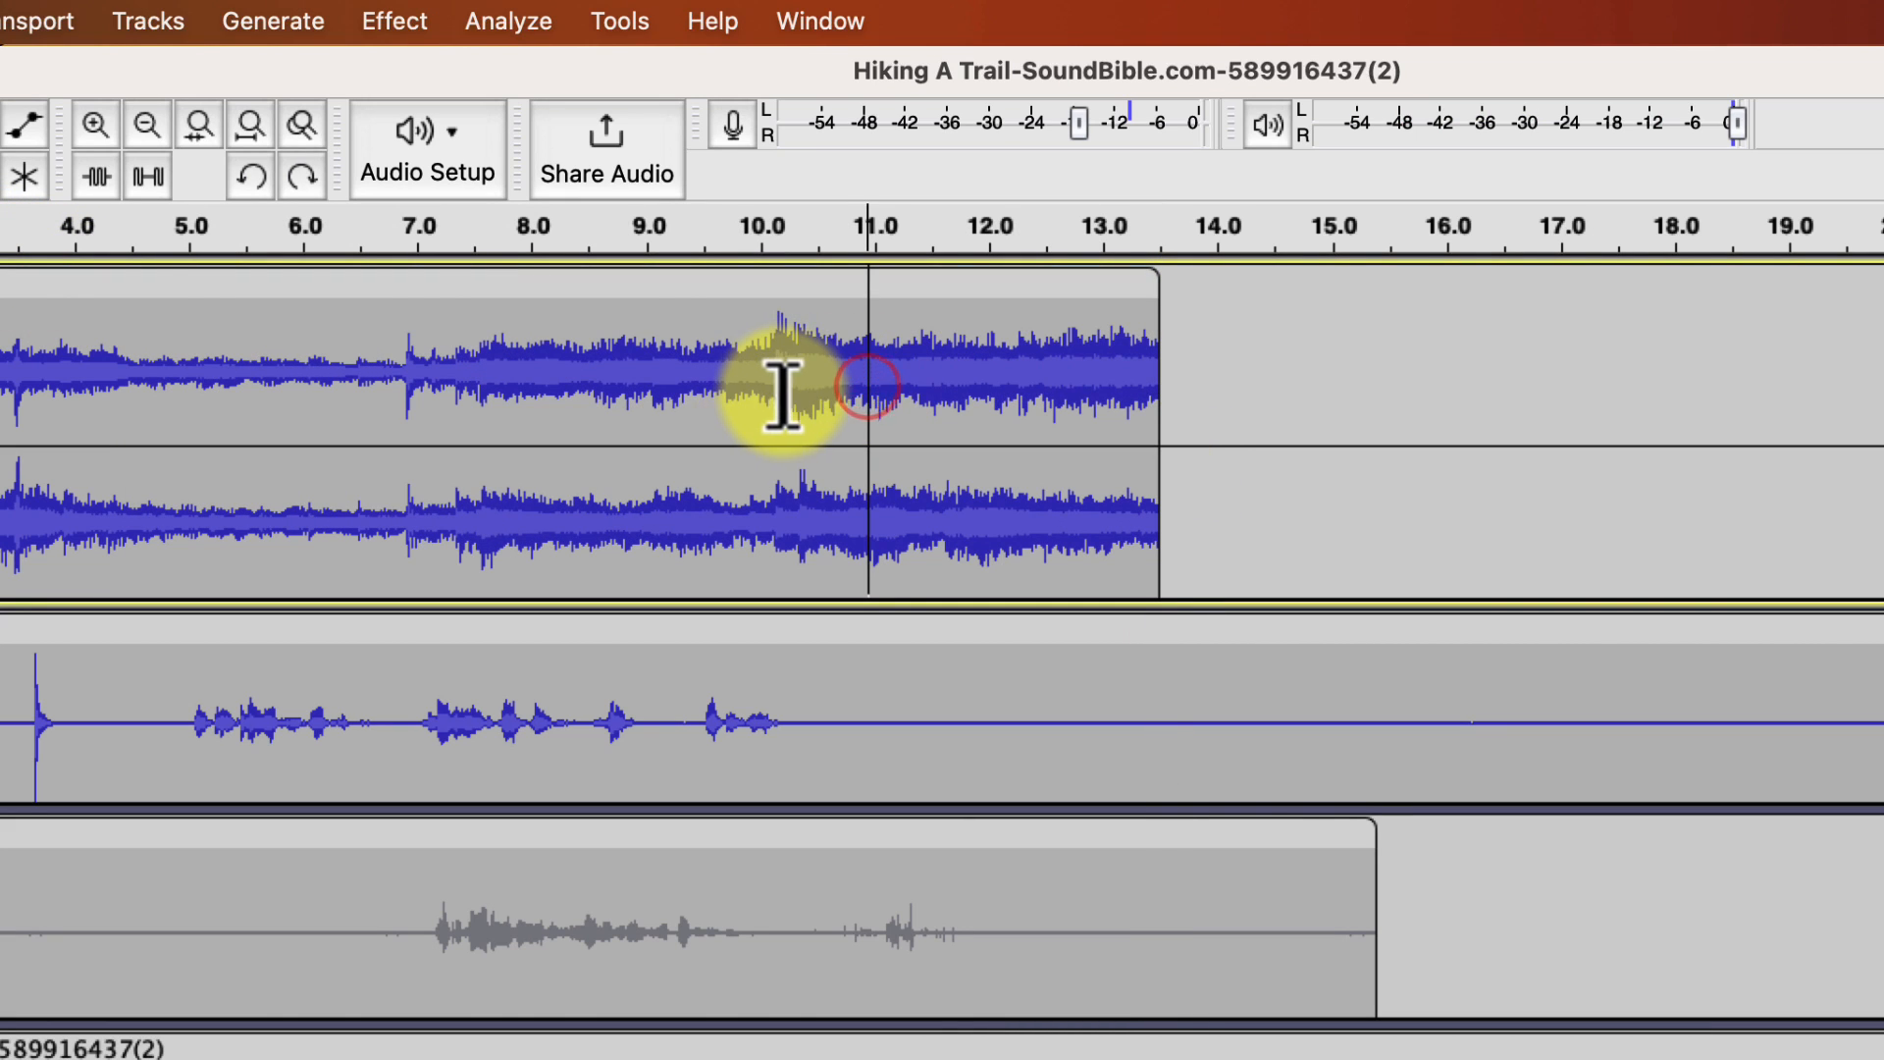
left_click_drag(770, 392, 1148, 425)
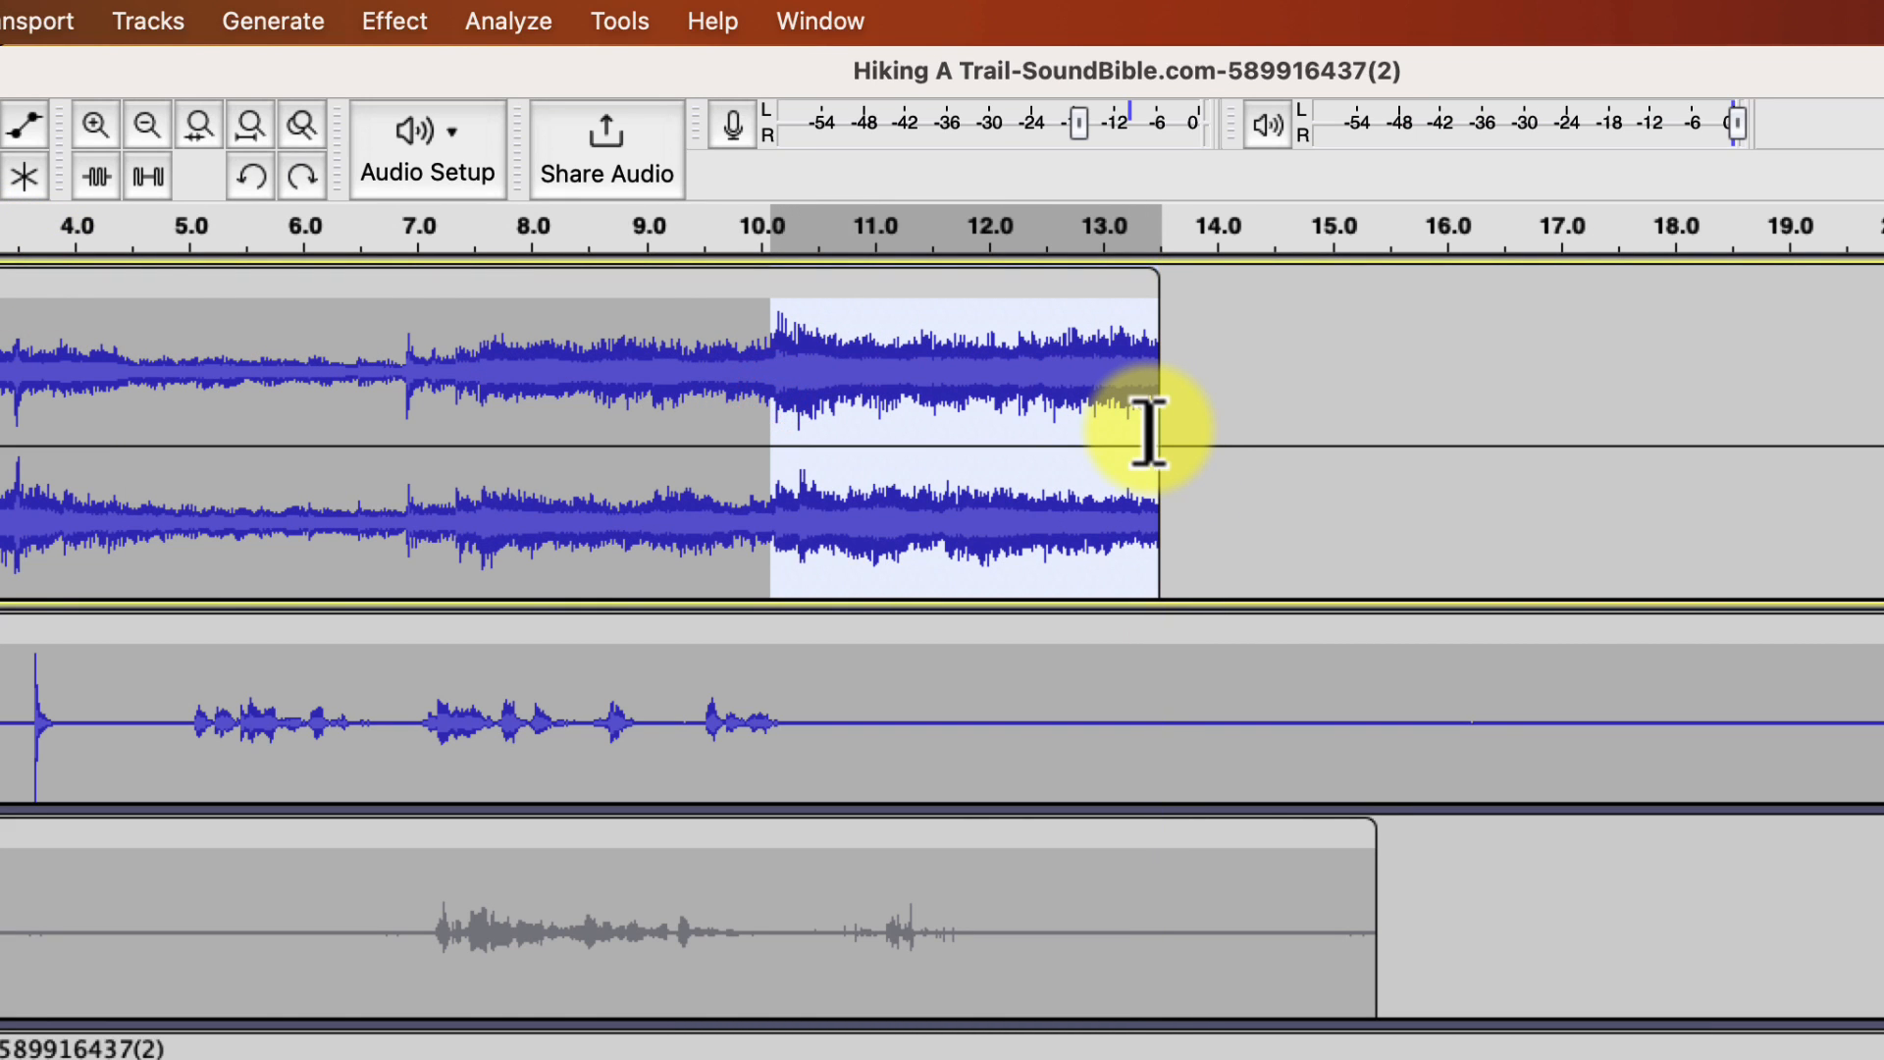
key("Delete")
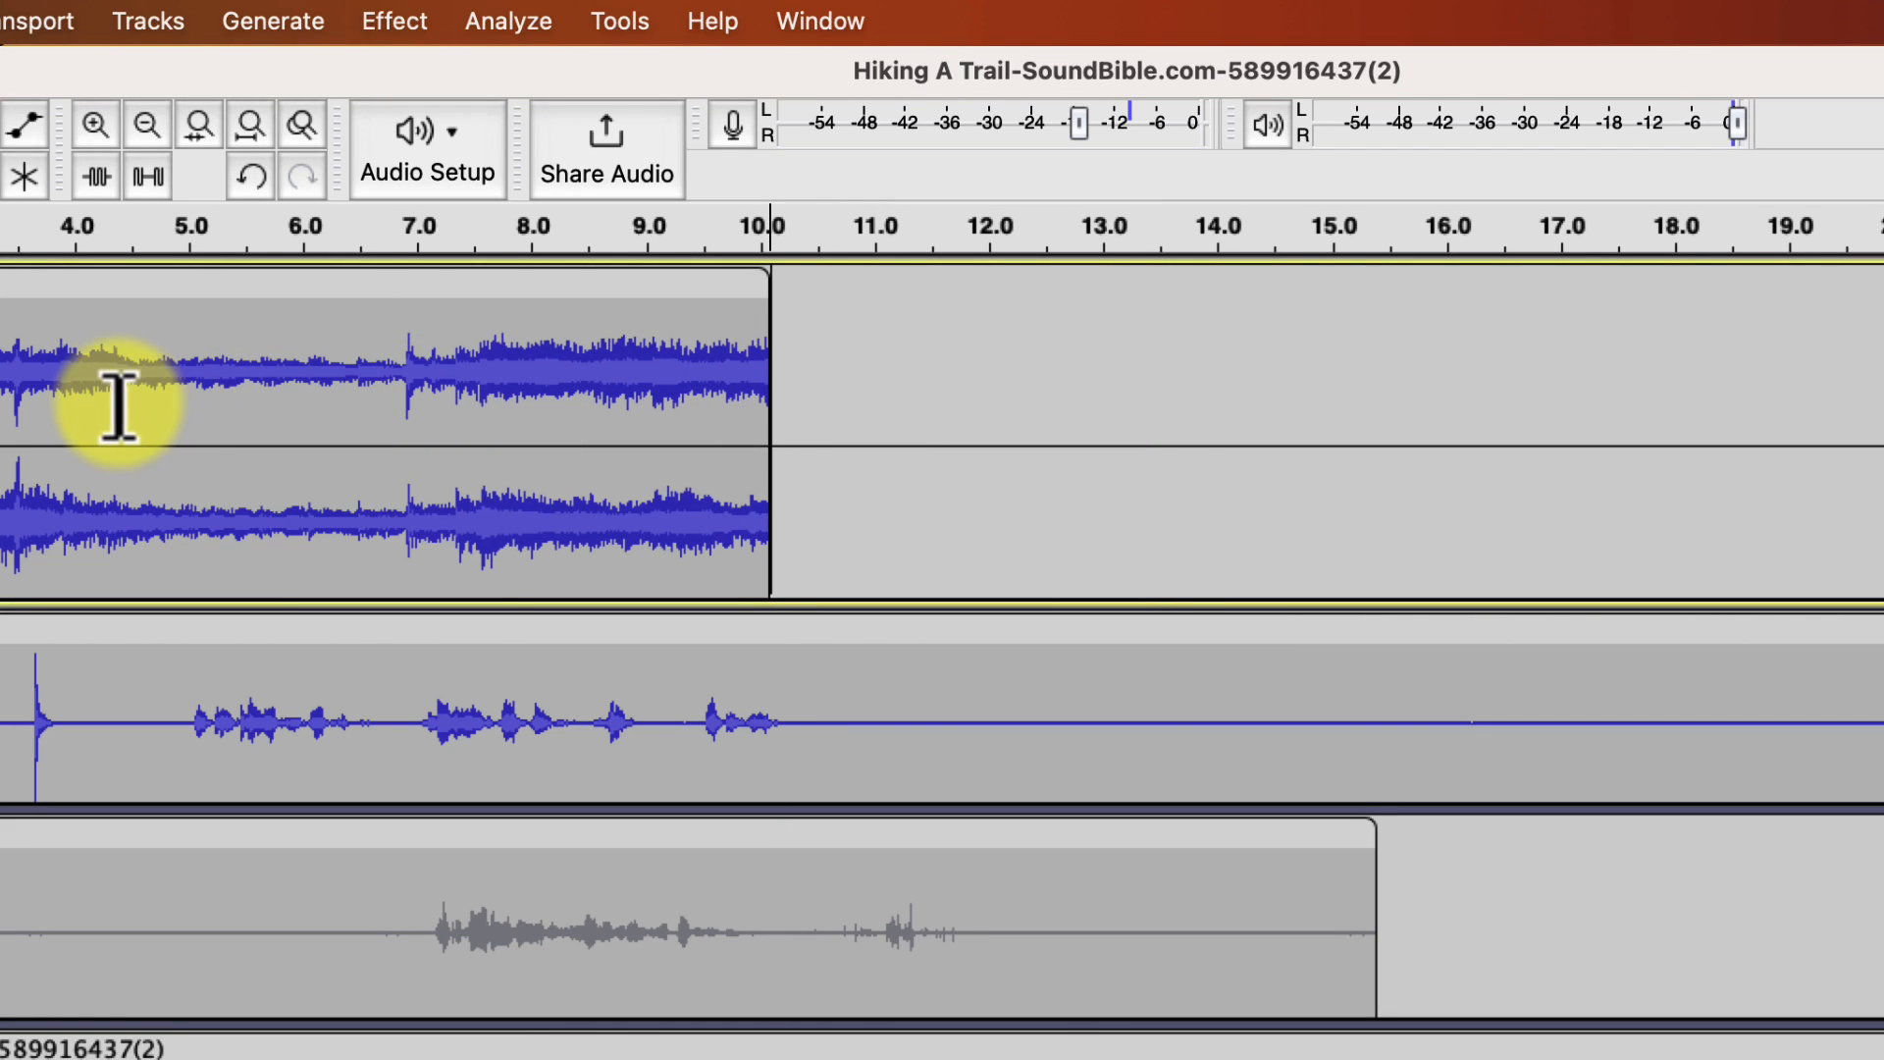
Step: Apply a Fade Out to the reflected-light music from about 4.1 s to its end and listen to it
left_click_drag(86, 397, 760, 454)
left_click(394, 21)
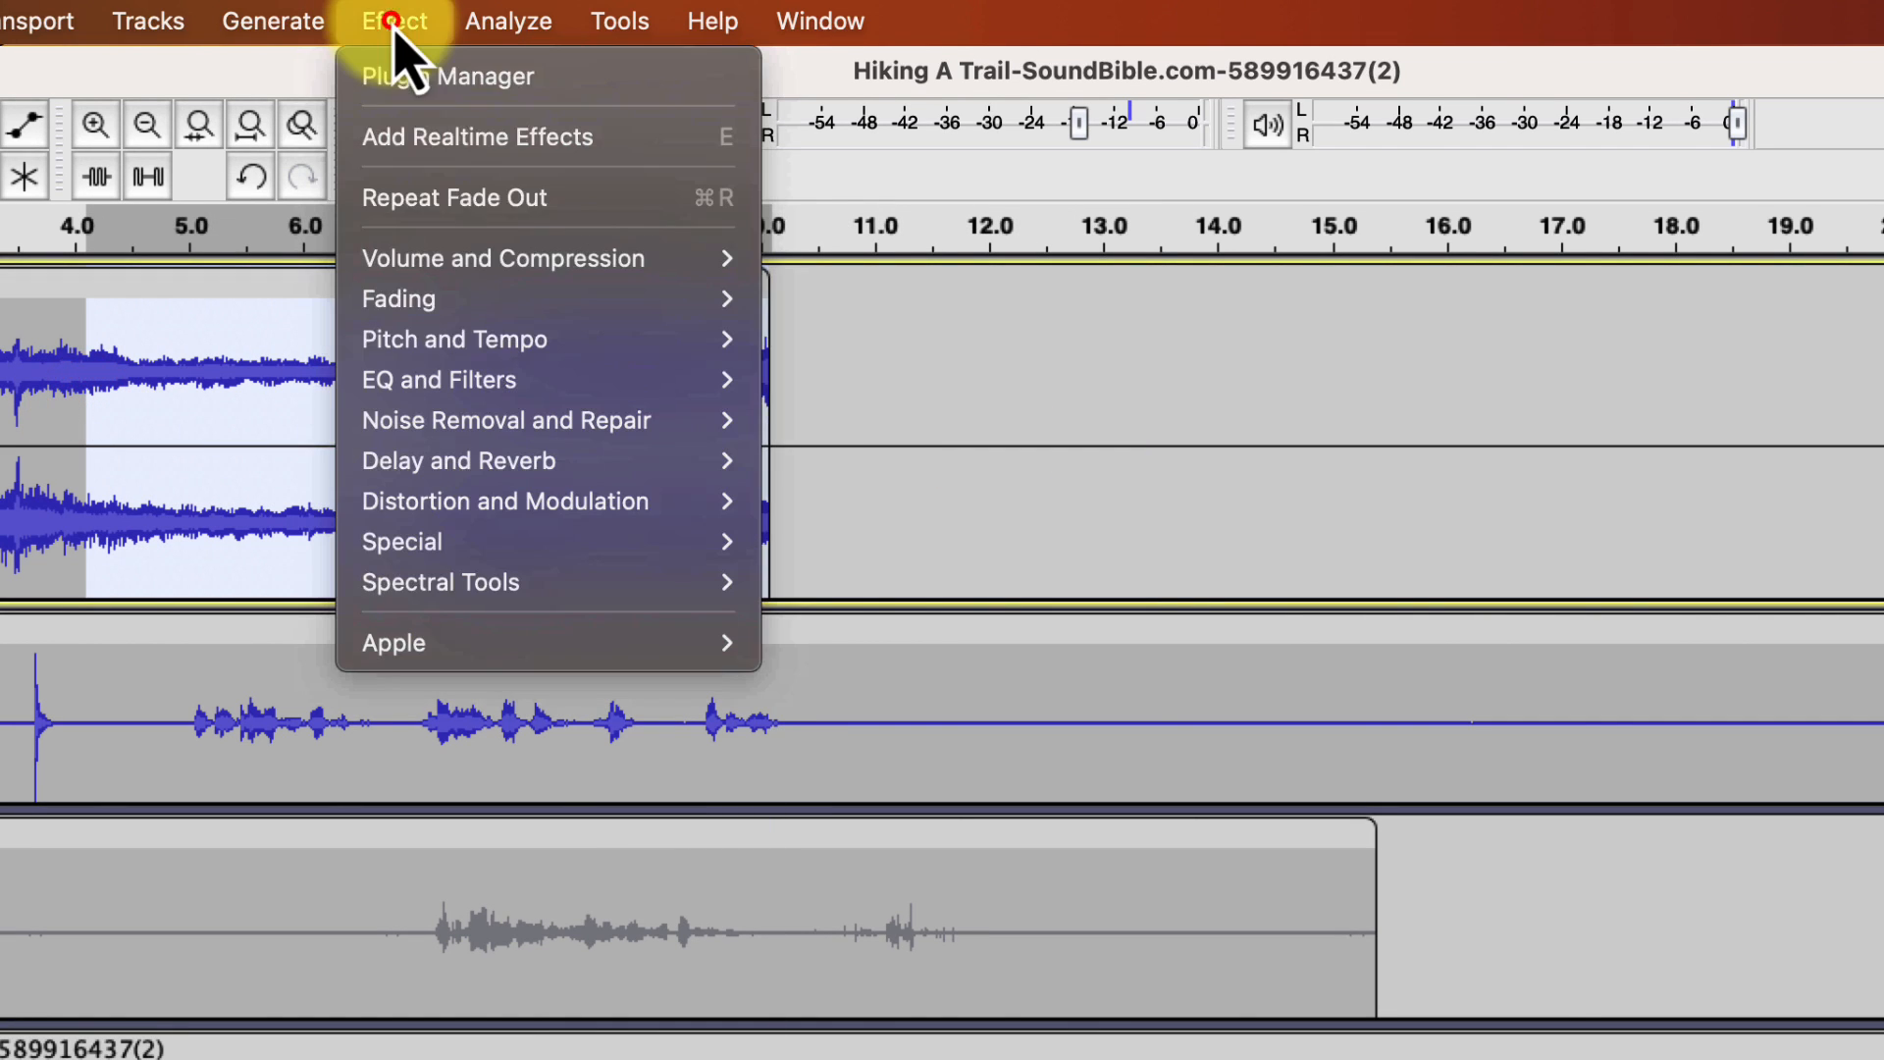
mouse_move(476, 300)
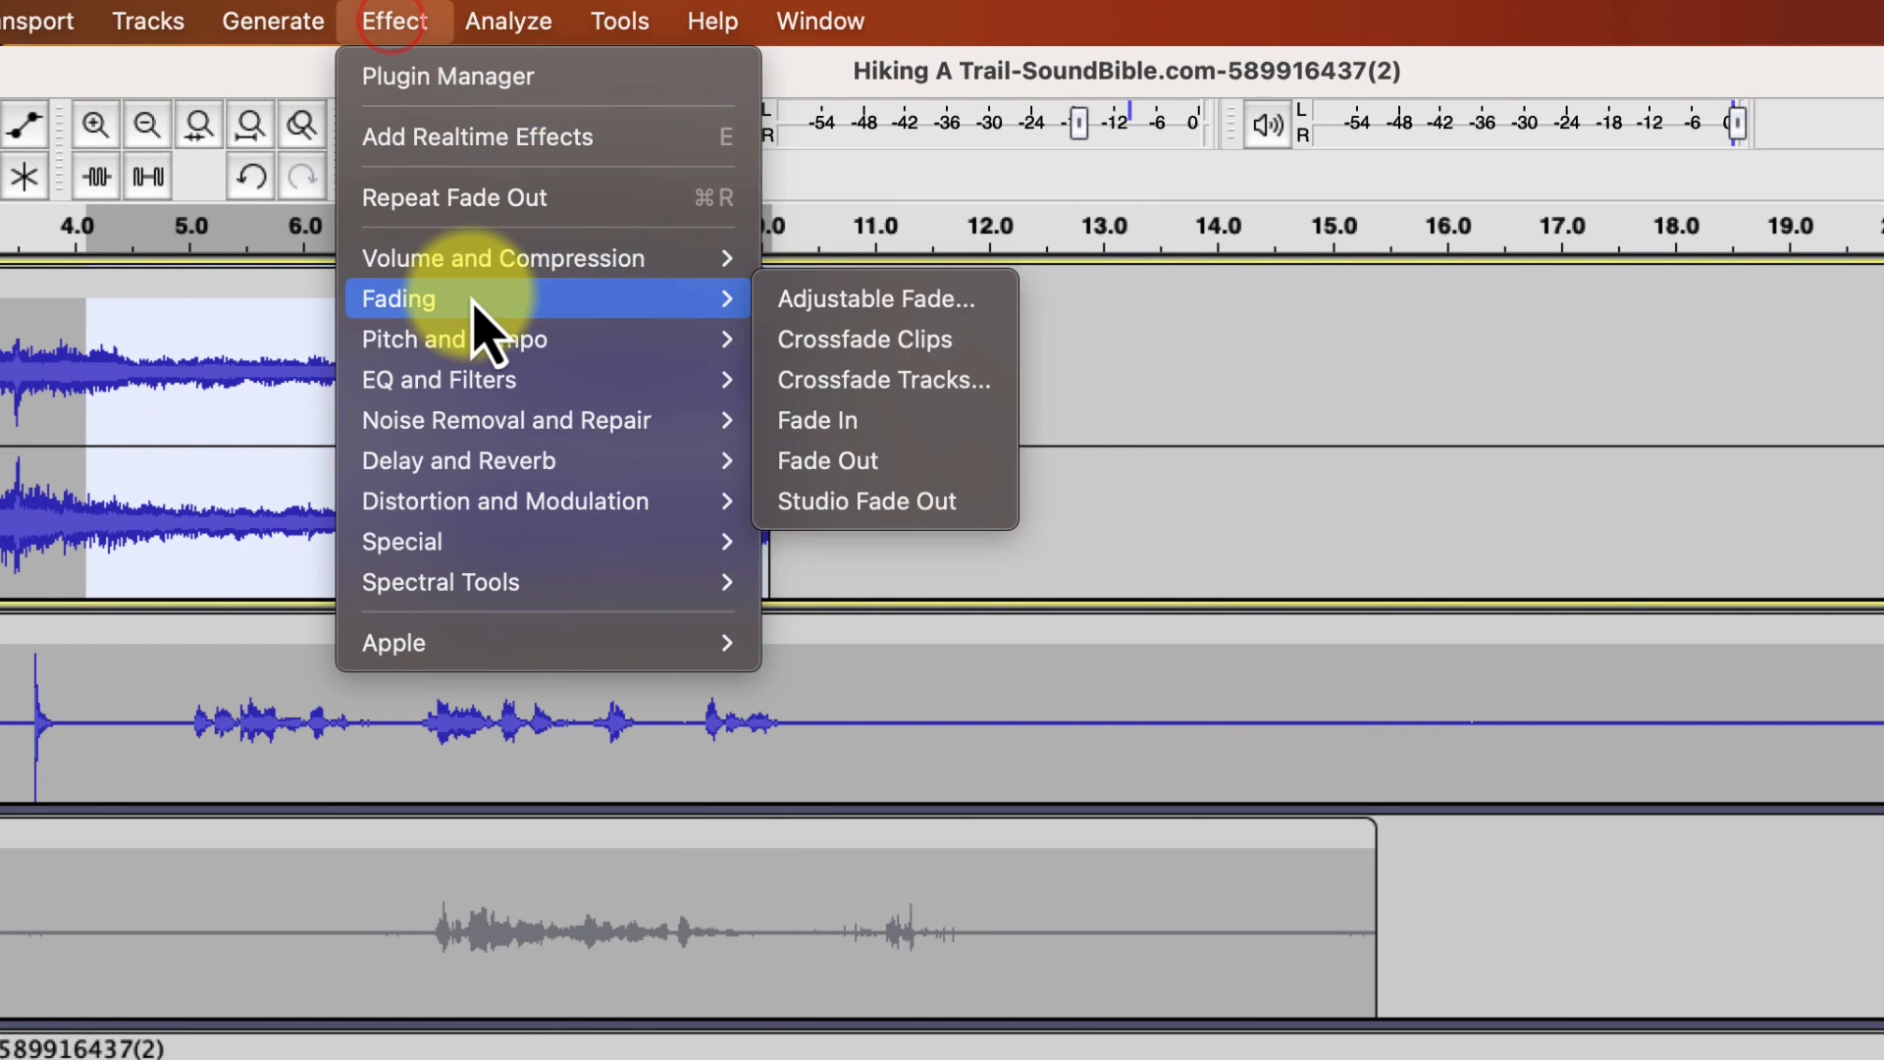
left_click(813, 461)
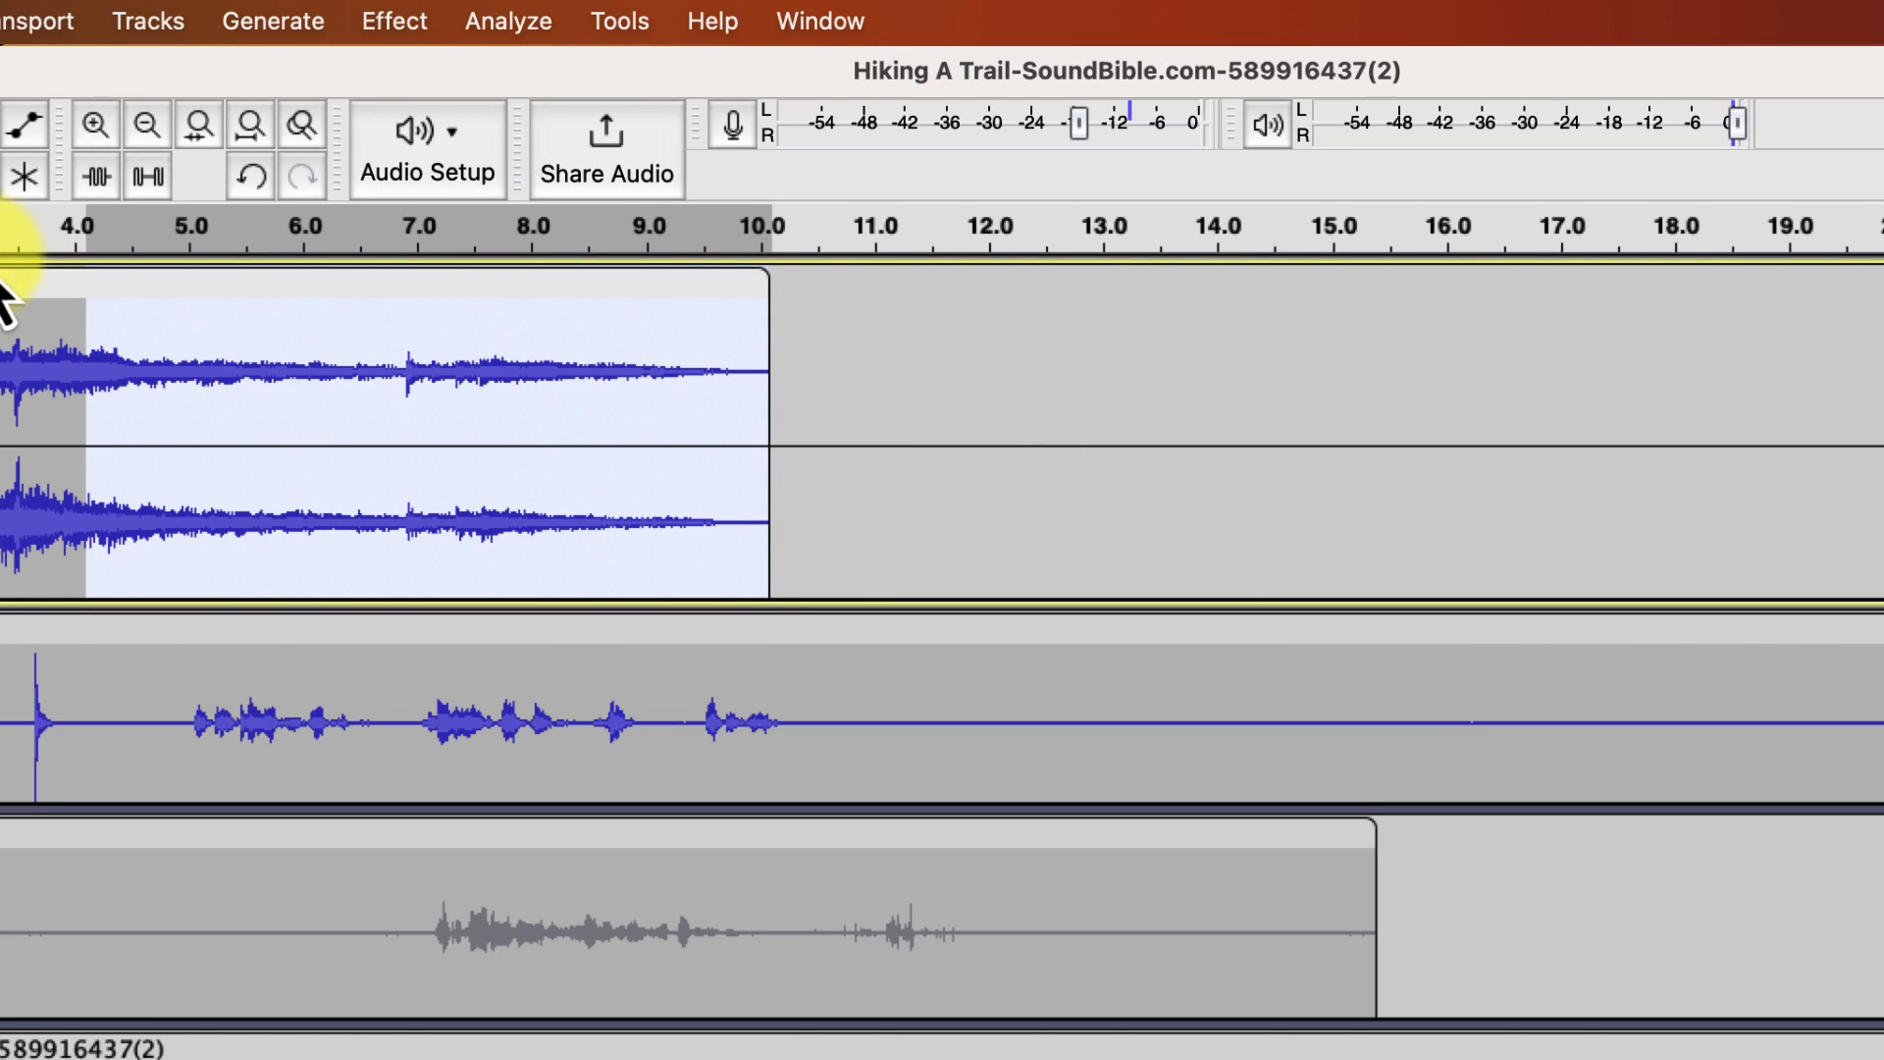
left_click(4, 240)
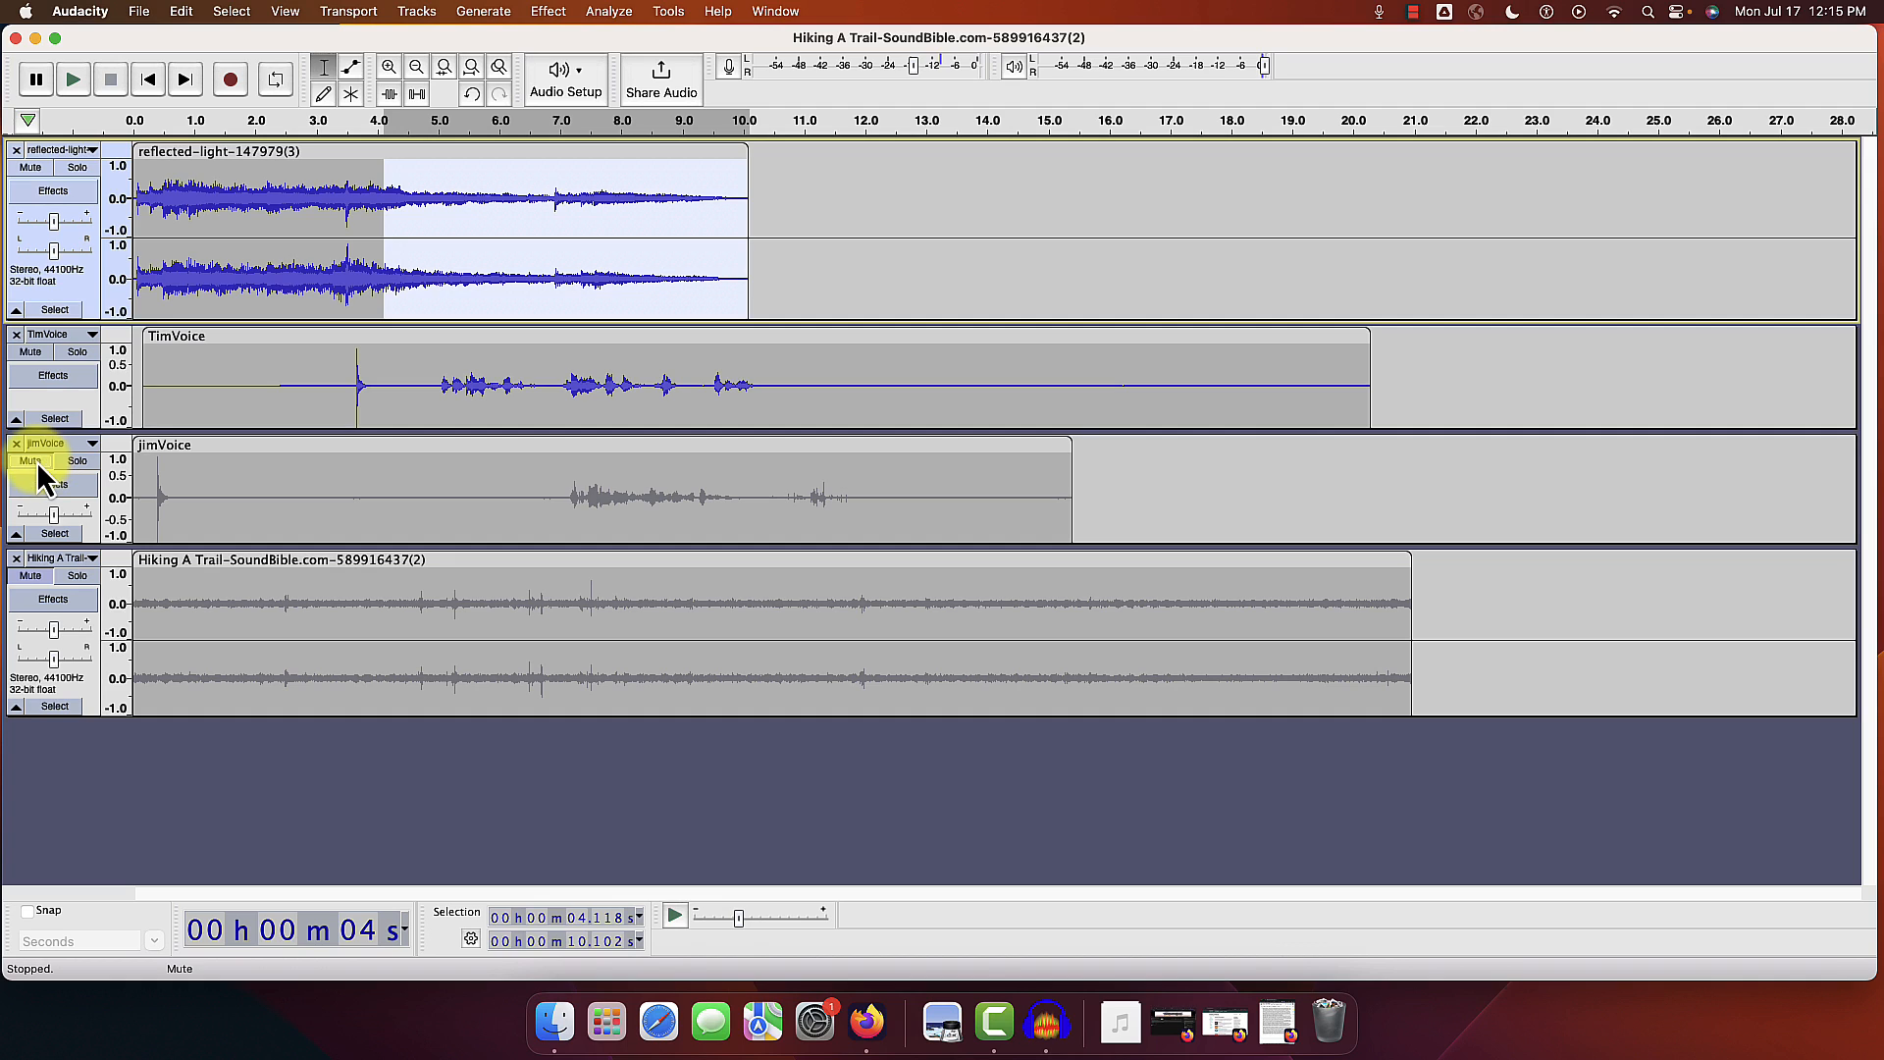
Step: Unmute the jimVoice track, roughly align its clip's opening spike with TimVoice's at about 3.7 s, and mute the reflected-light music
left_click_drag(249, 448, 449, 449)
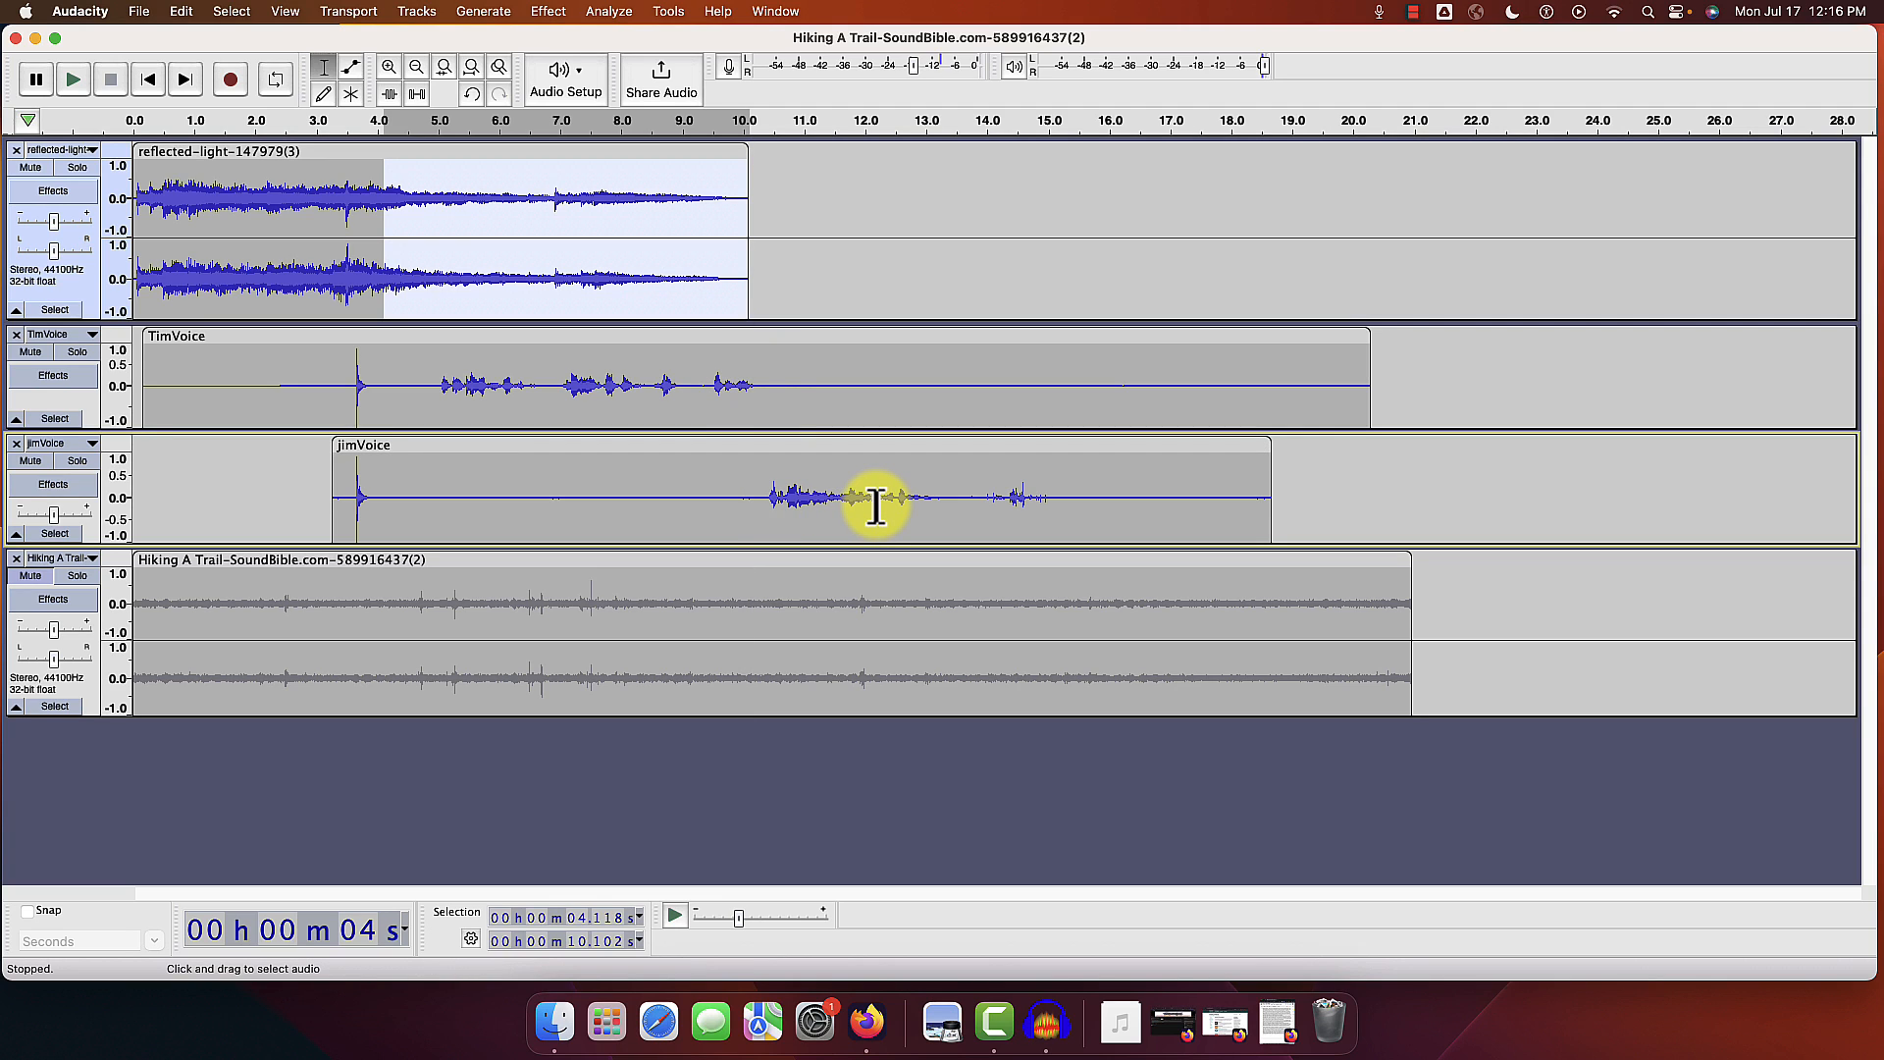
left_click(27, 168)
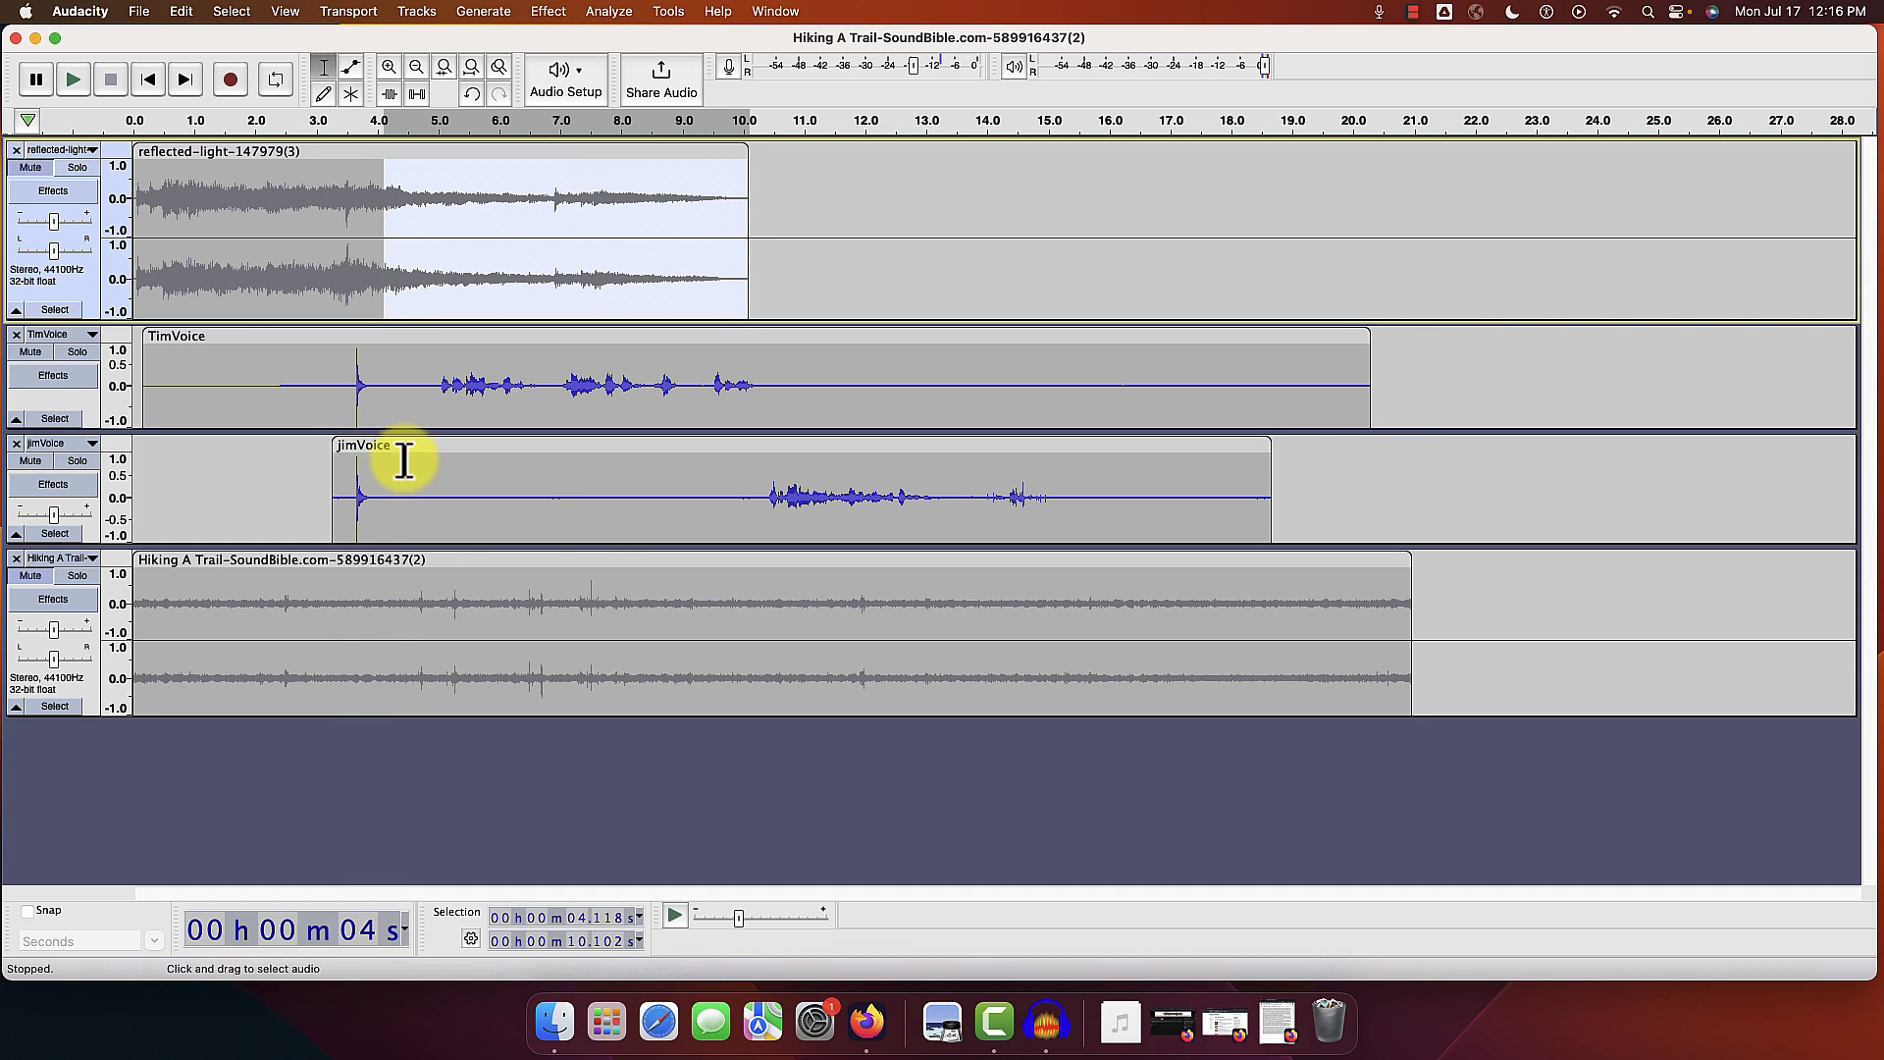
Step: Fine-tune the jimVoice clip to start at about 3.25 s, matching its opening spike to TimVoice's, and check by playback
double_click(386, 74)
left_click(386, 73)
scroll(305, 437, "left", 10)
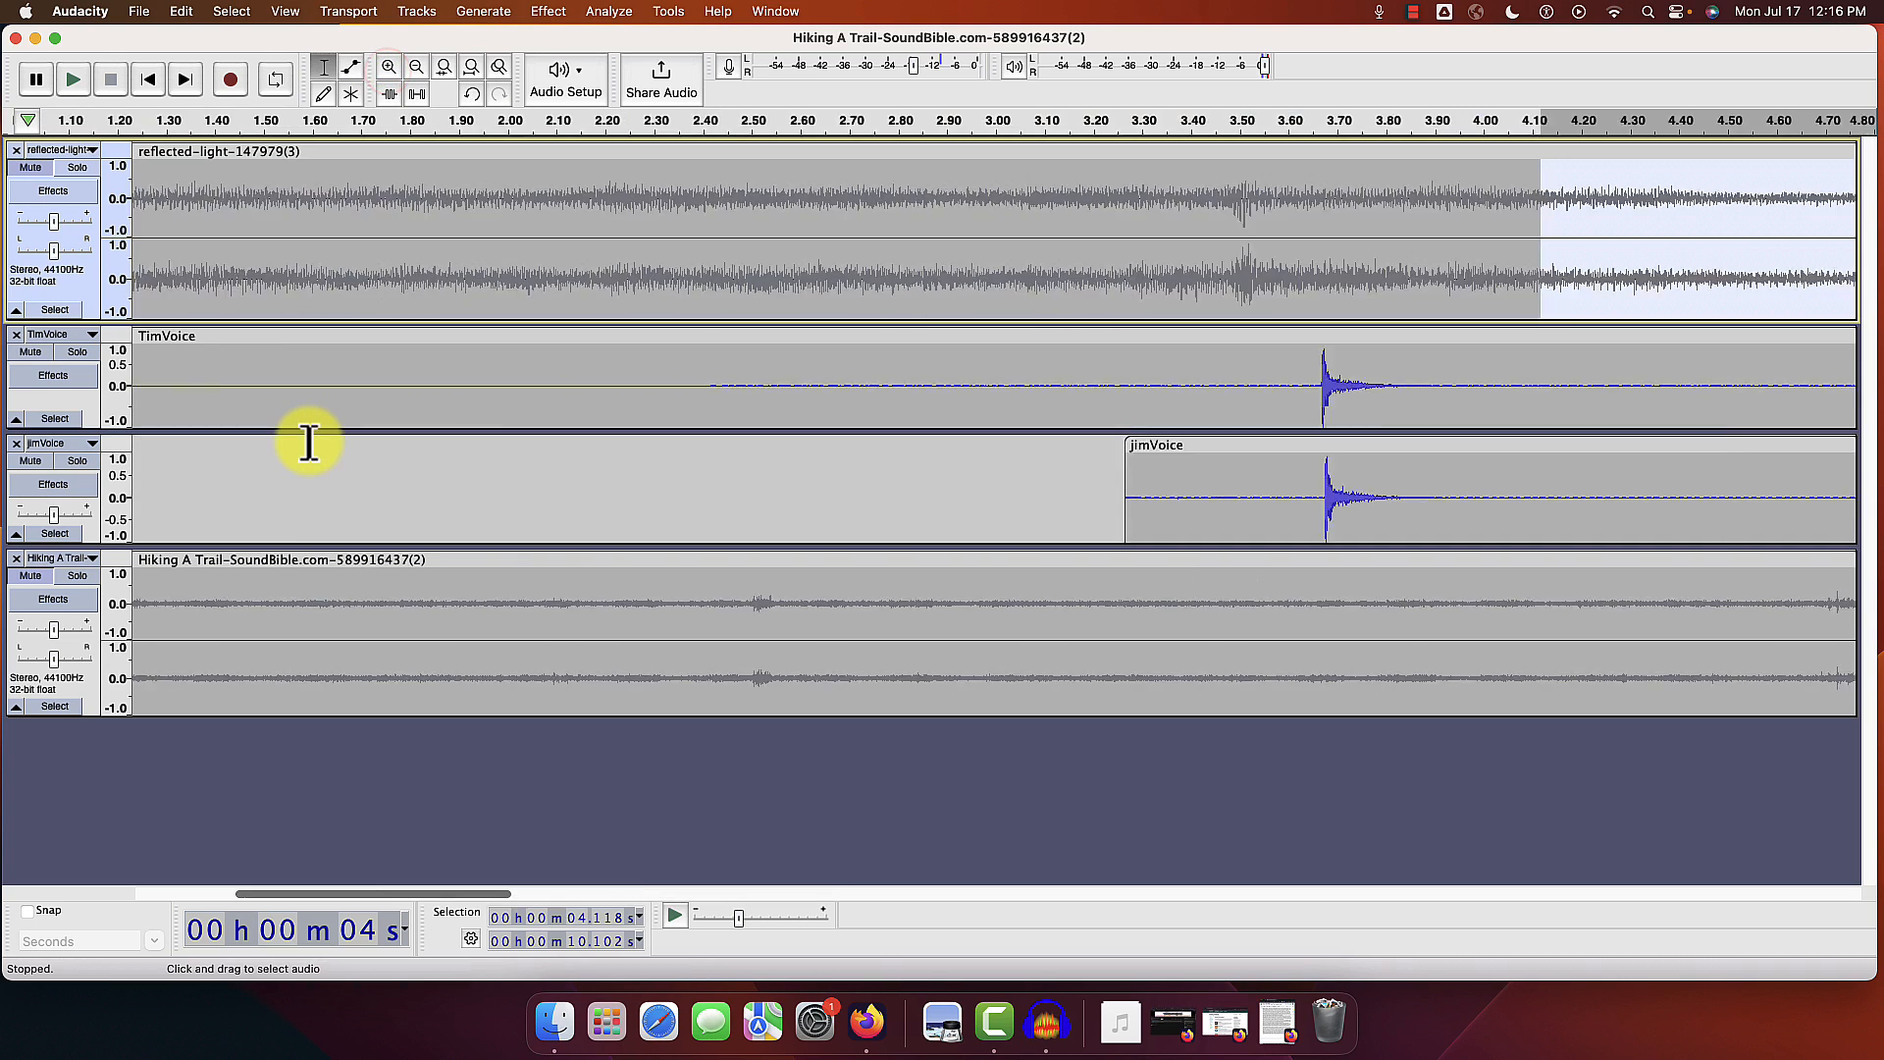
scroll(308, 443, "right", 8)
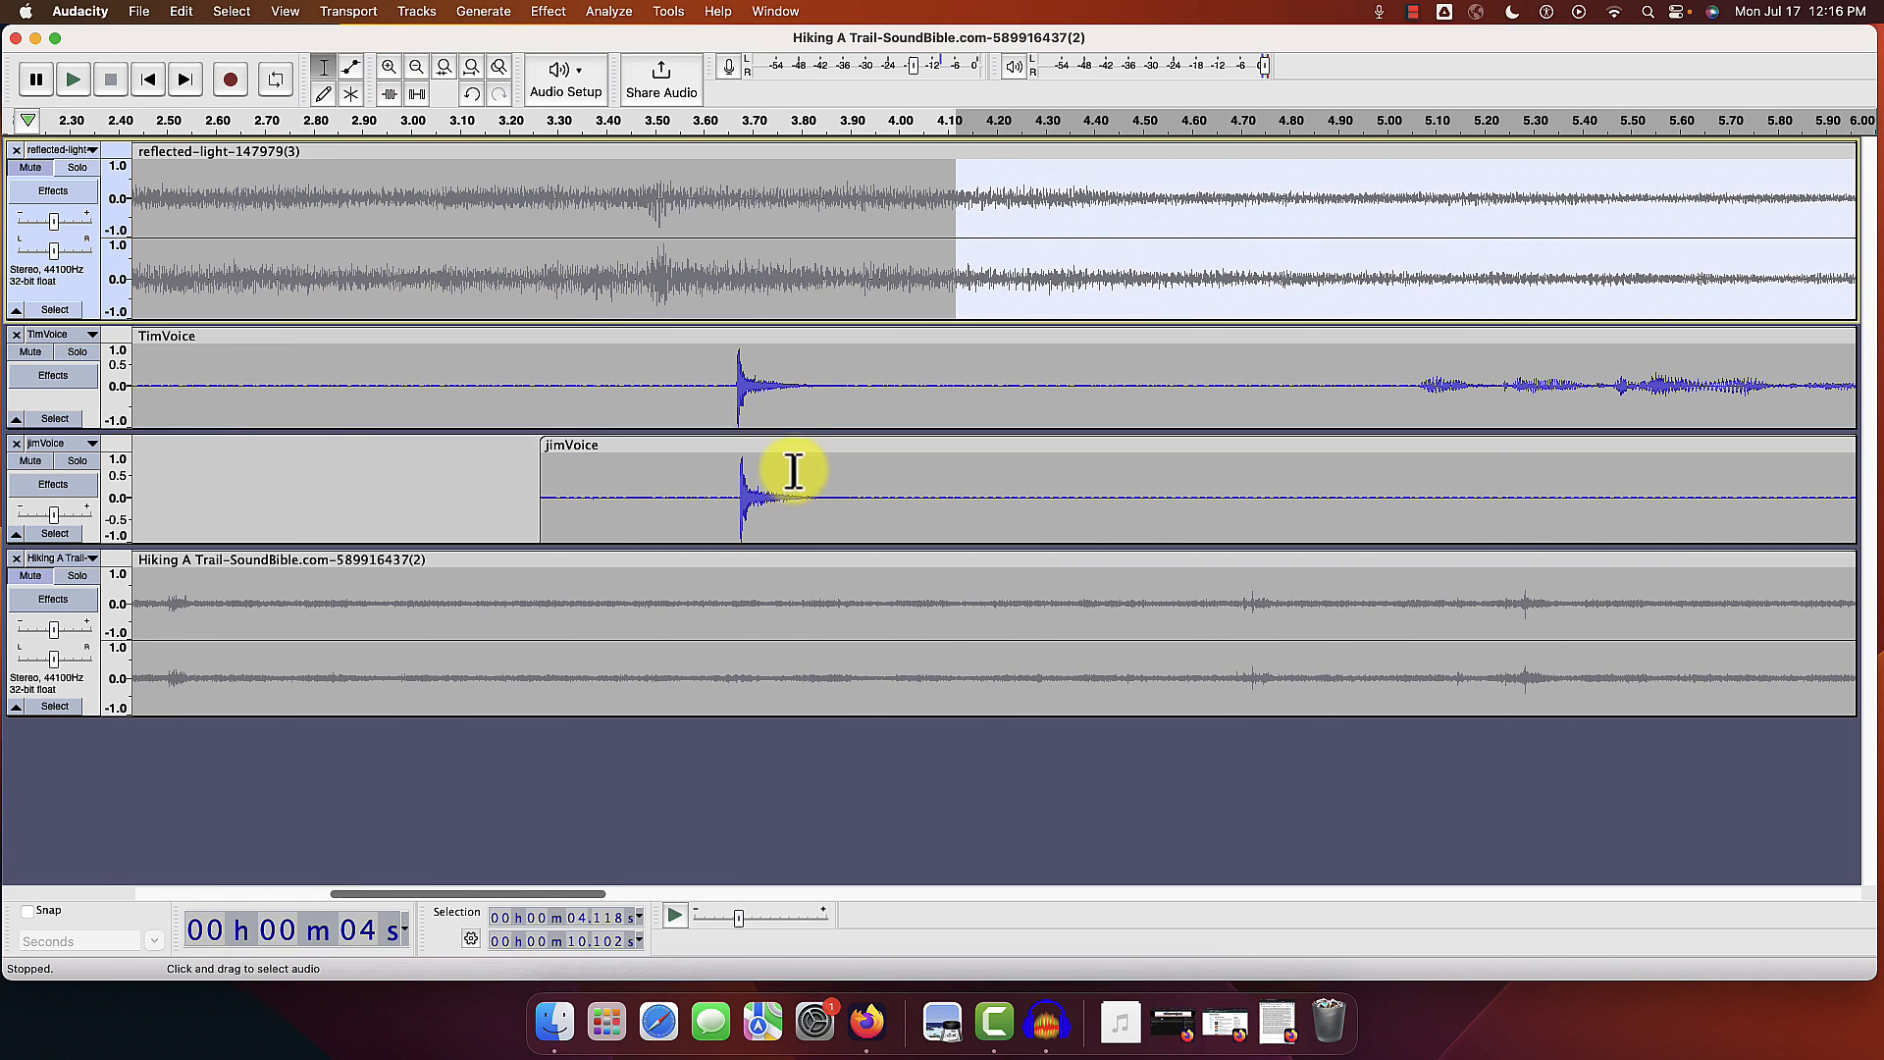
left_click(784, 450)
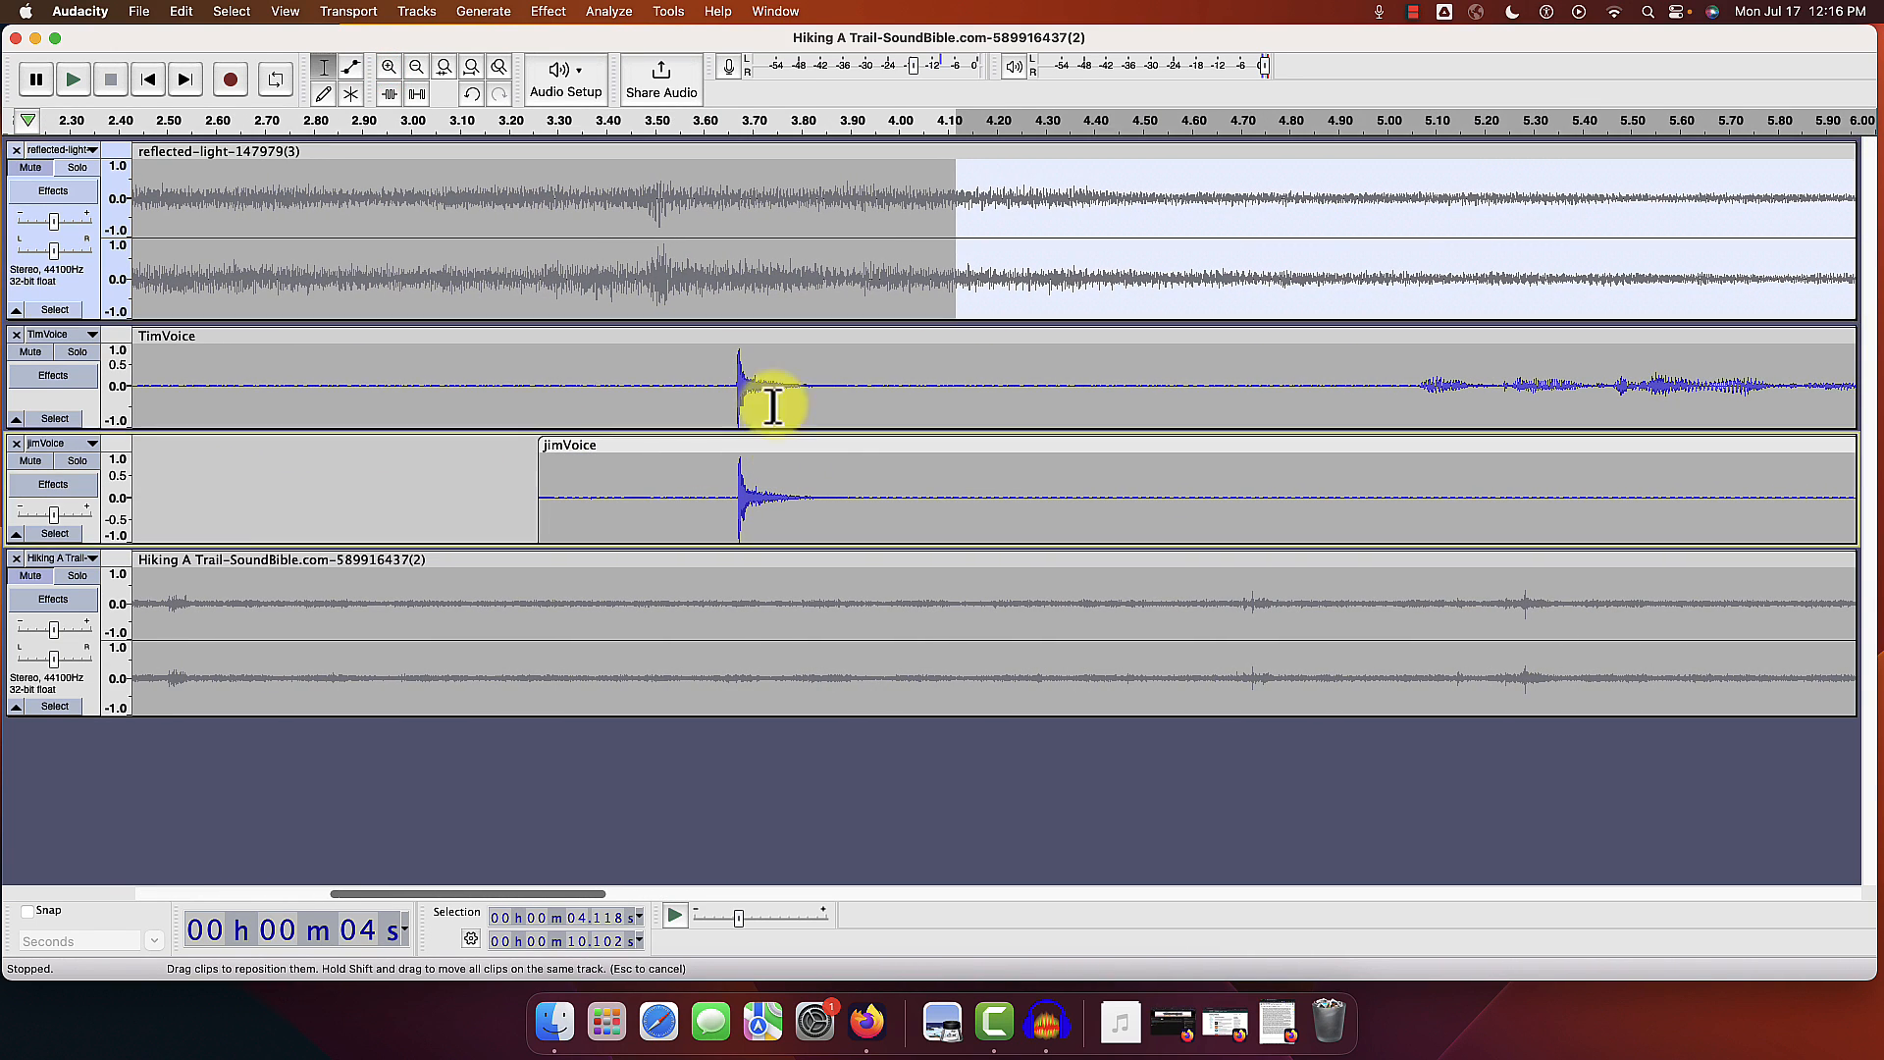
key("space")
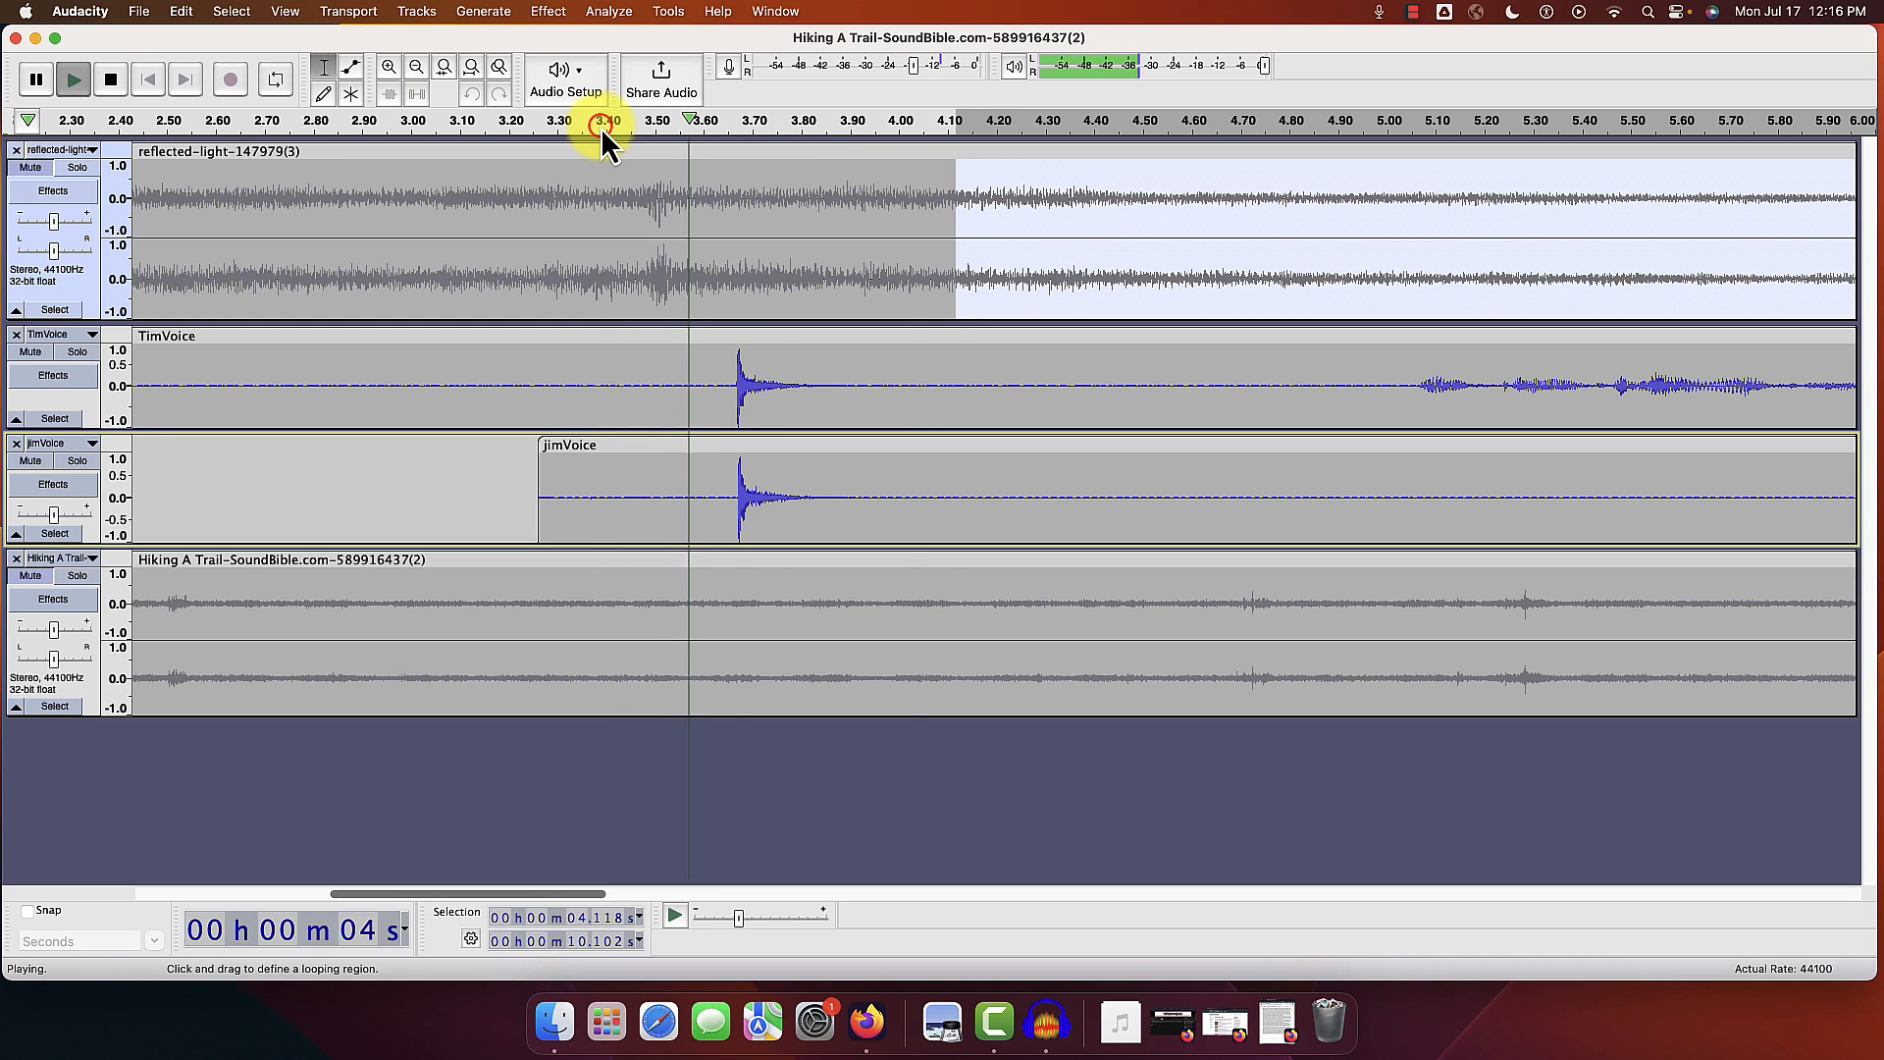
key("space")
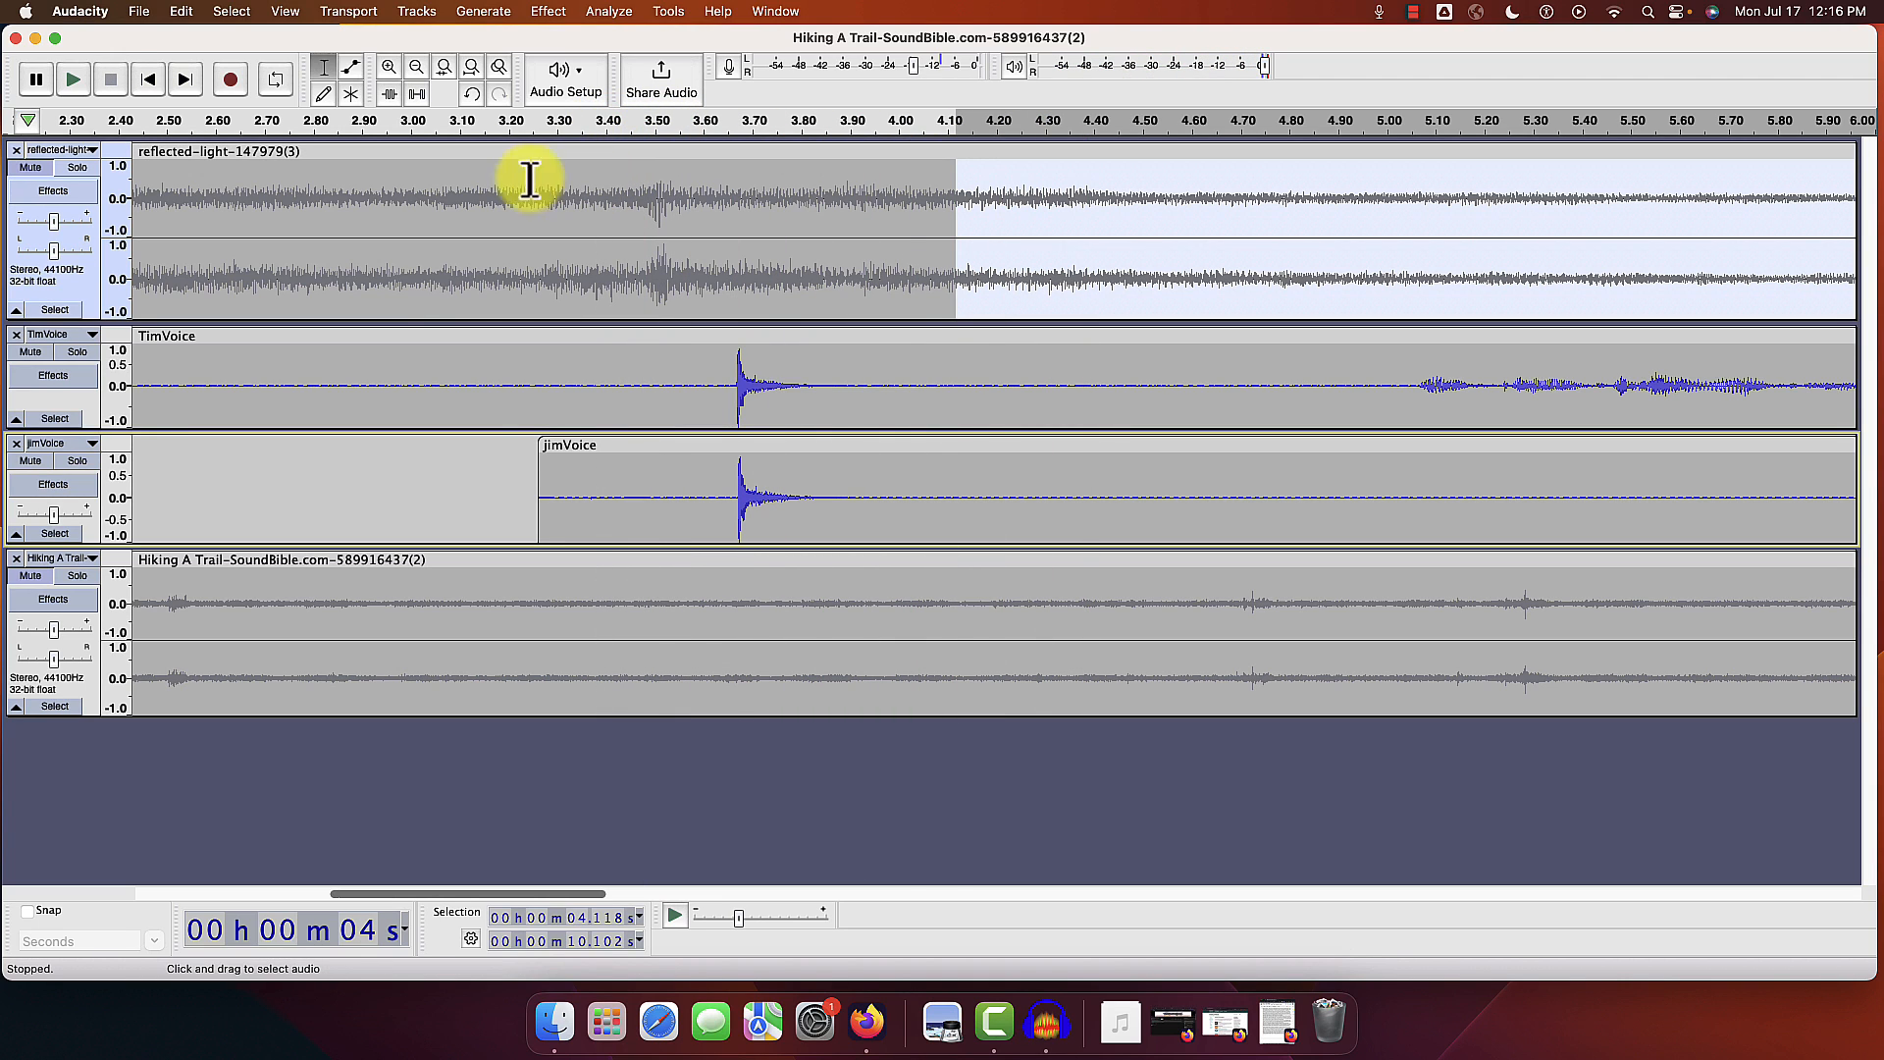
left_click(416, 69)
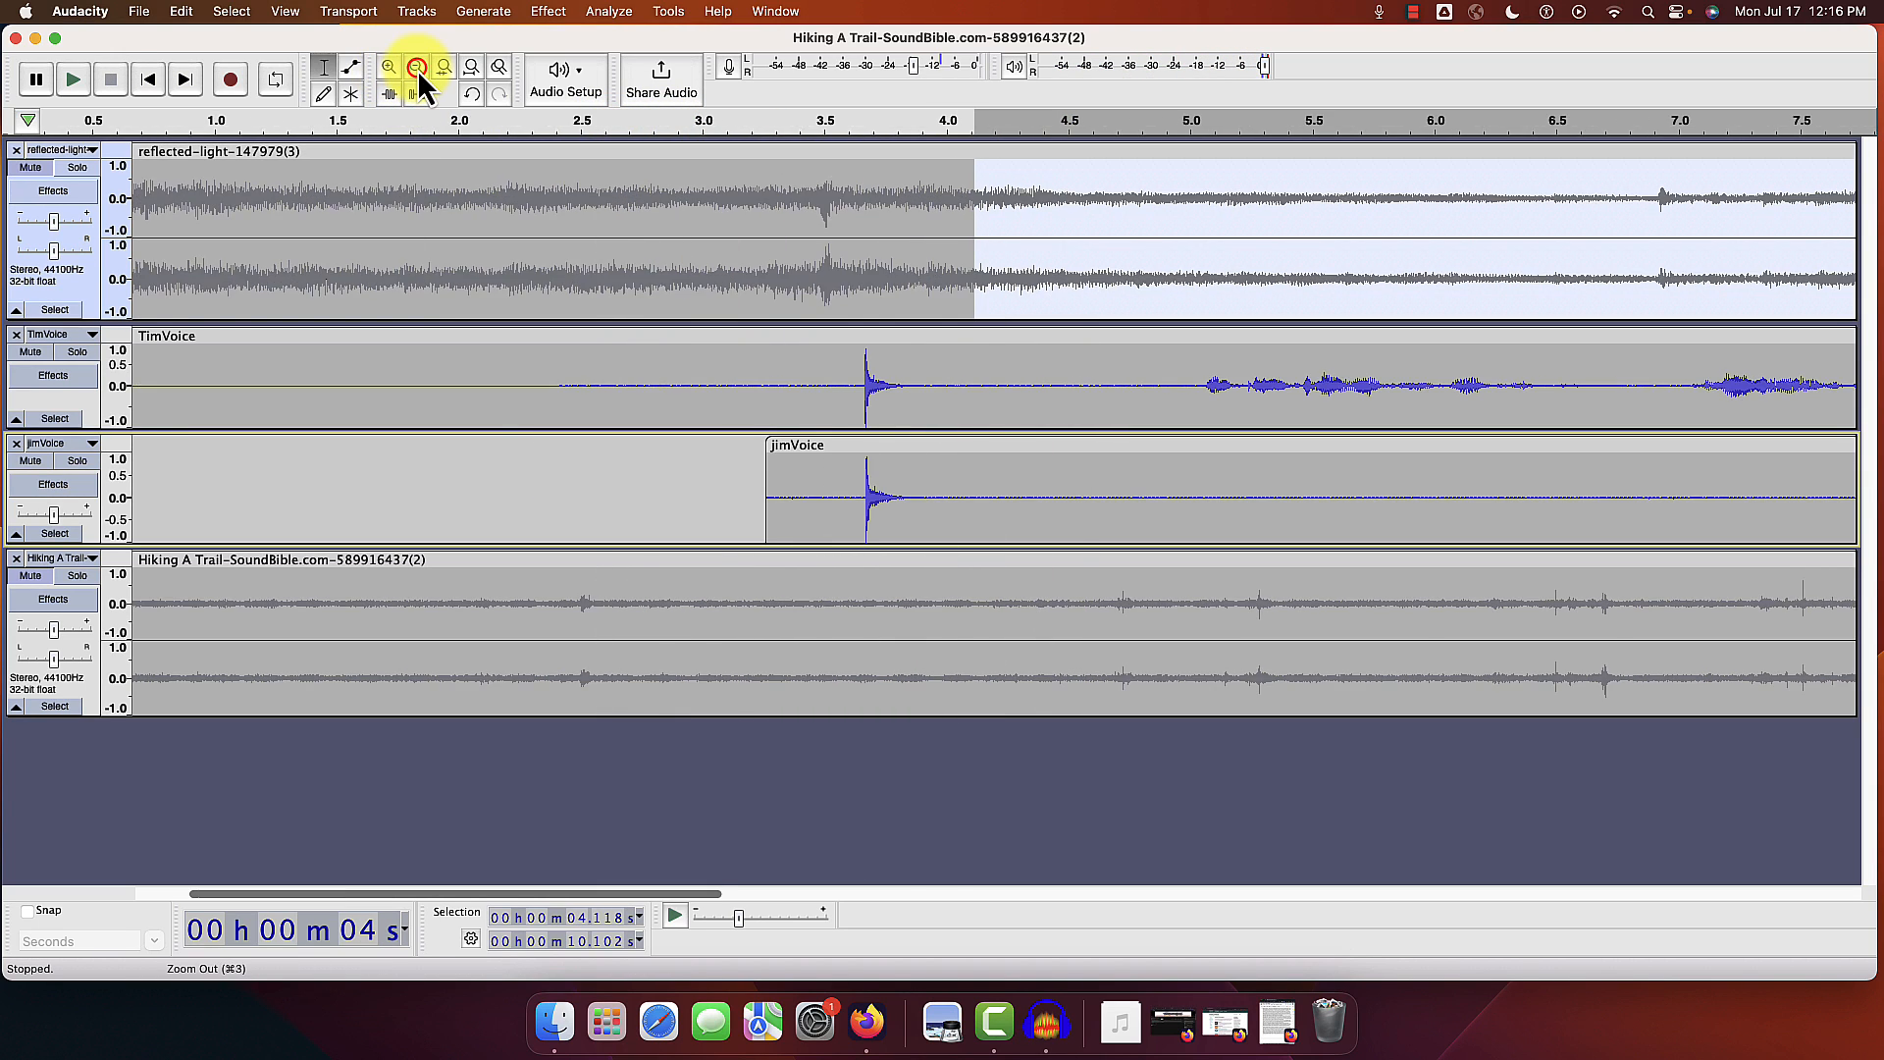
Step: Play the aligned TimVoice and jimVoice tracks around 9.5 s to check the transition between the two speakers
left_click(416, 69)
left_click(416, 69)
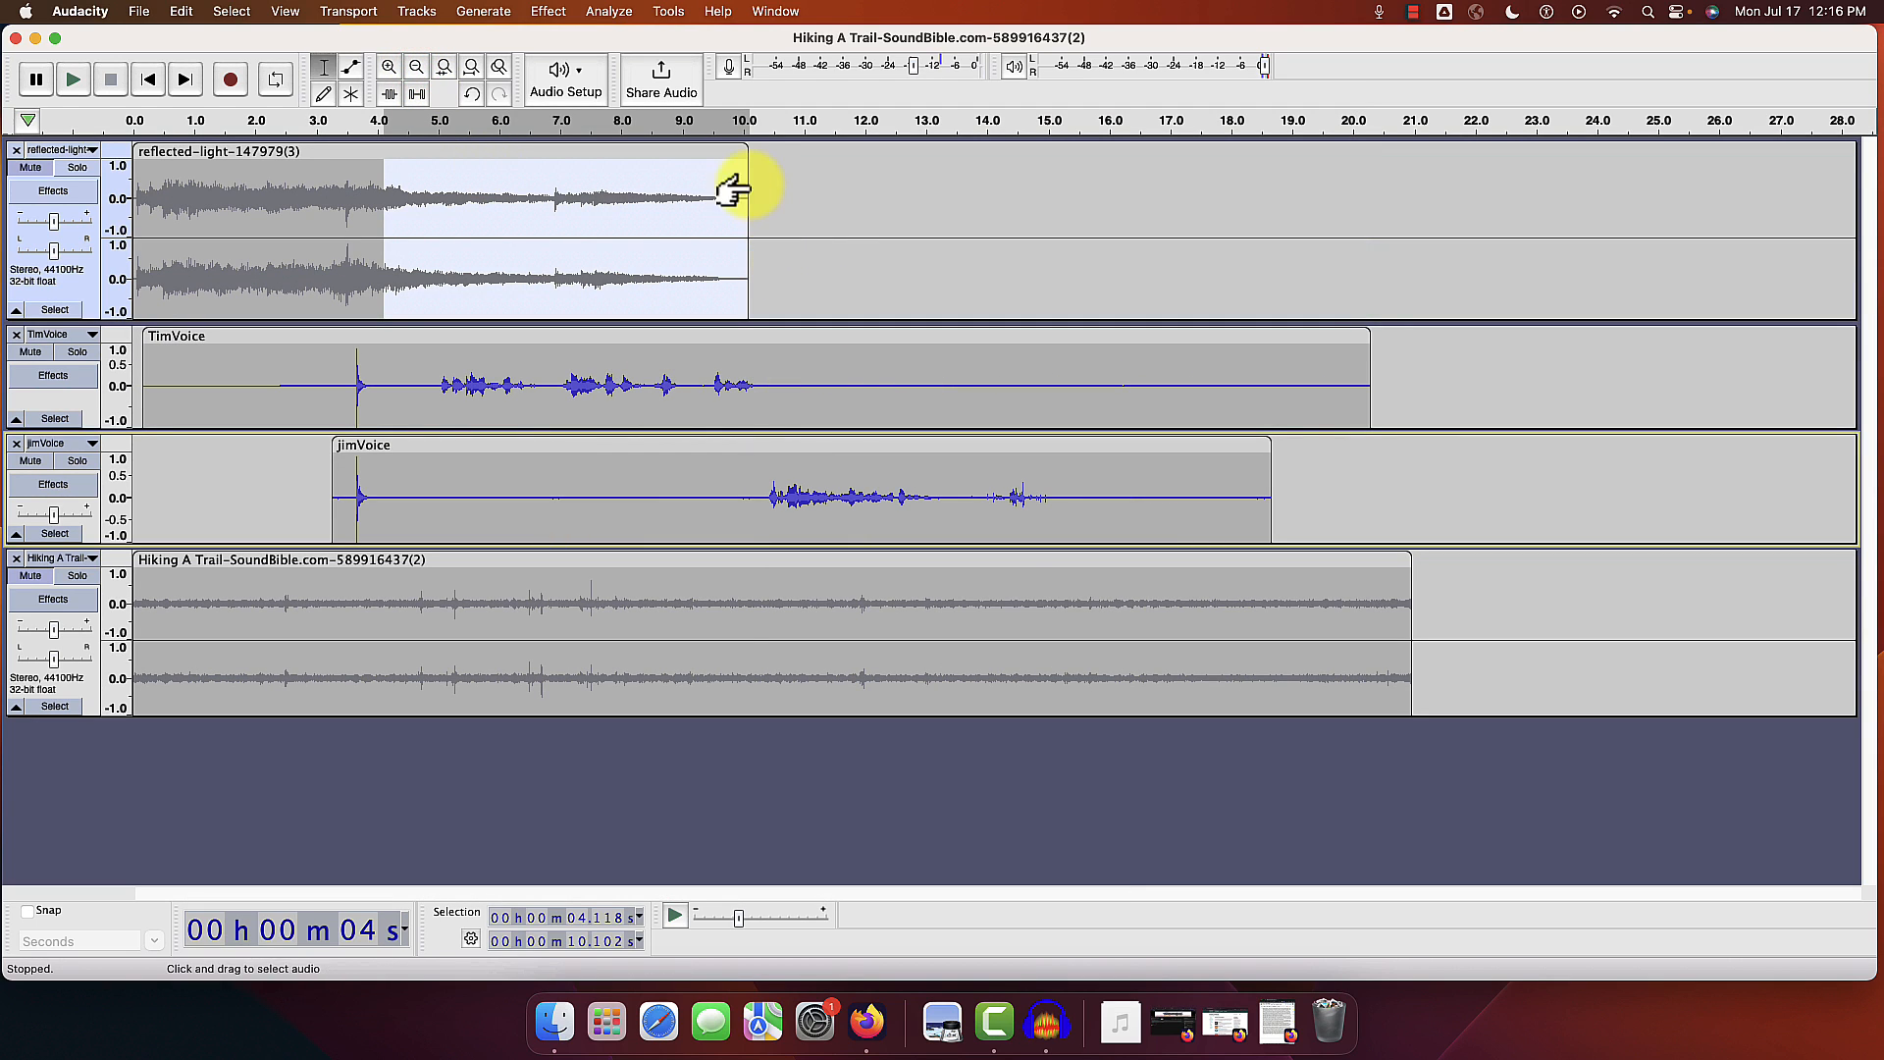
left_click(714, 126)
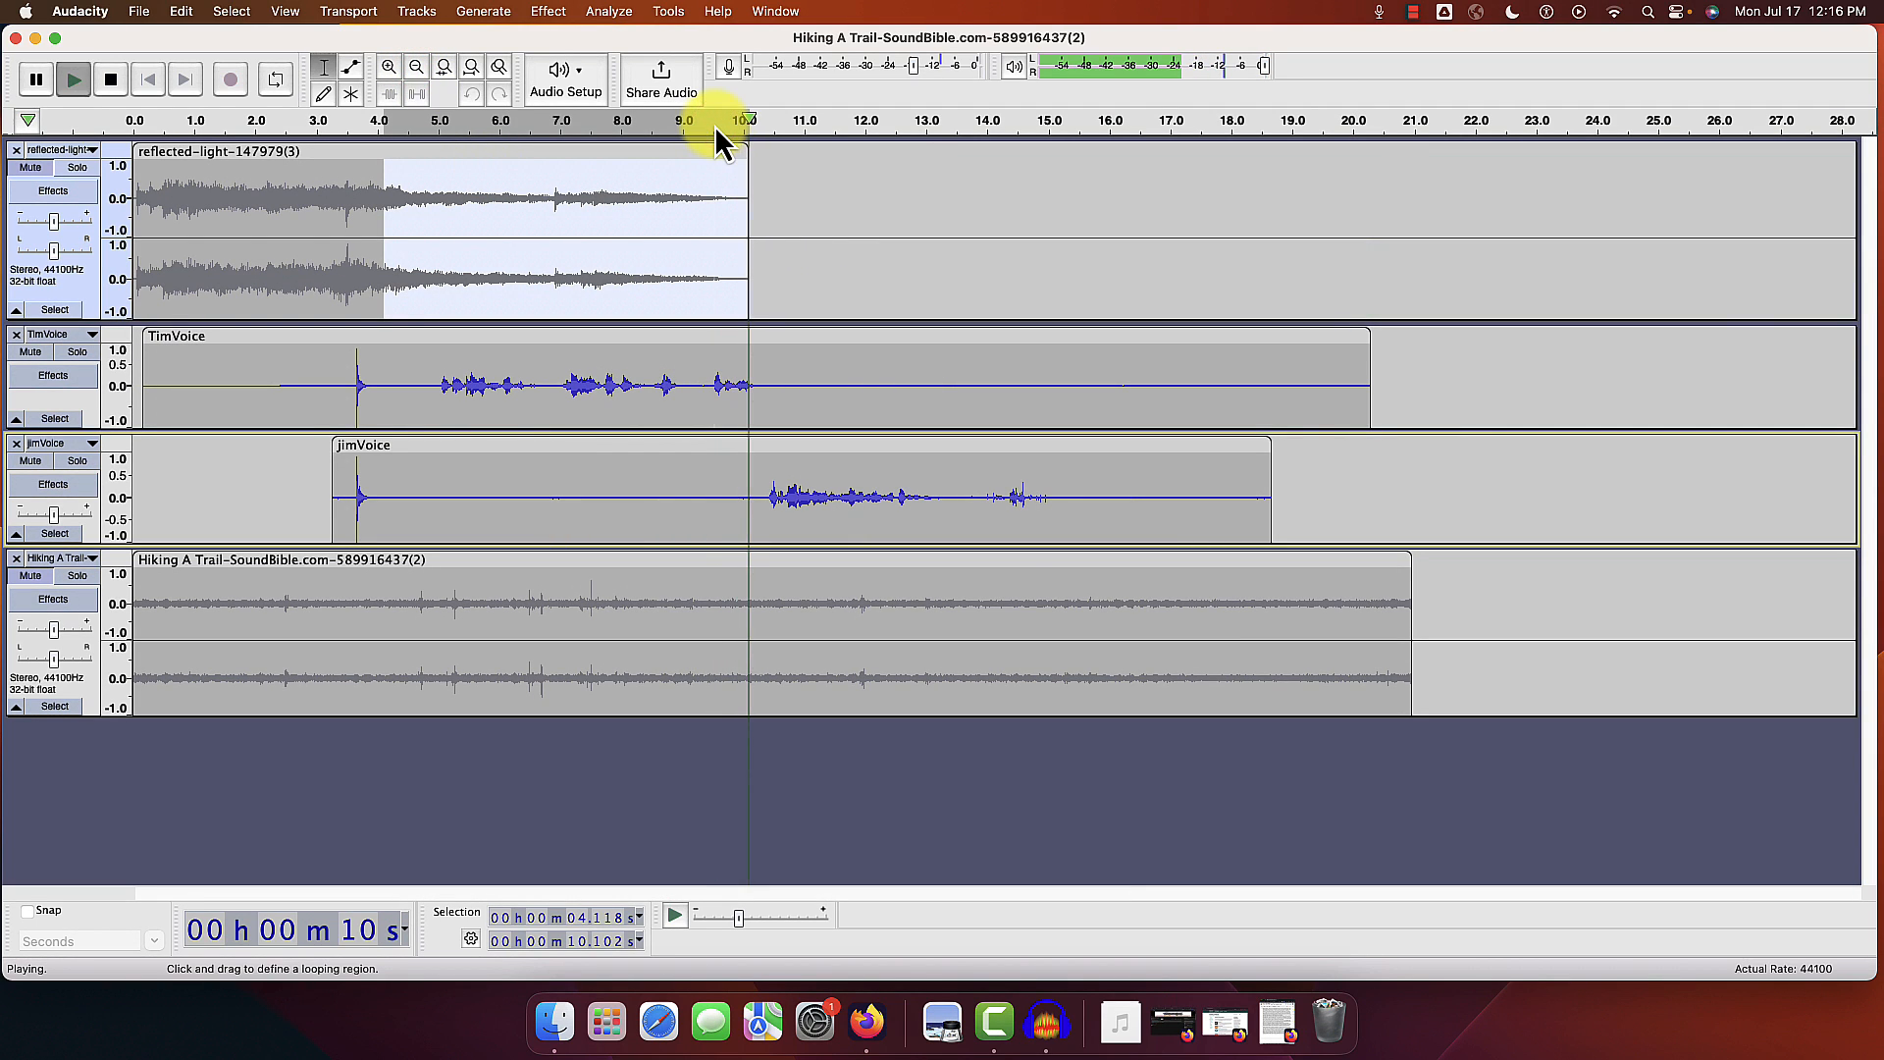
left_click(776, 163)
left_click(697, 118)
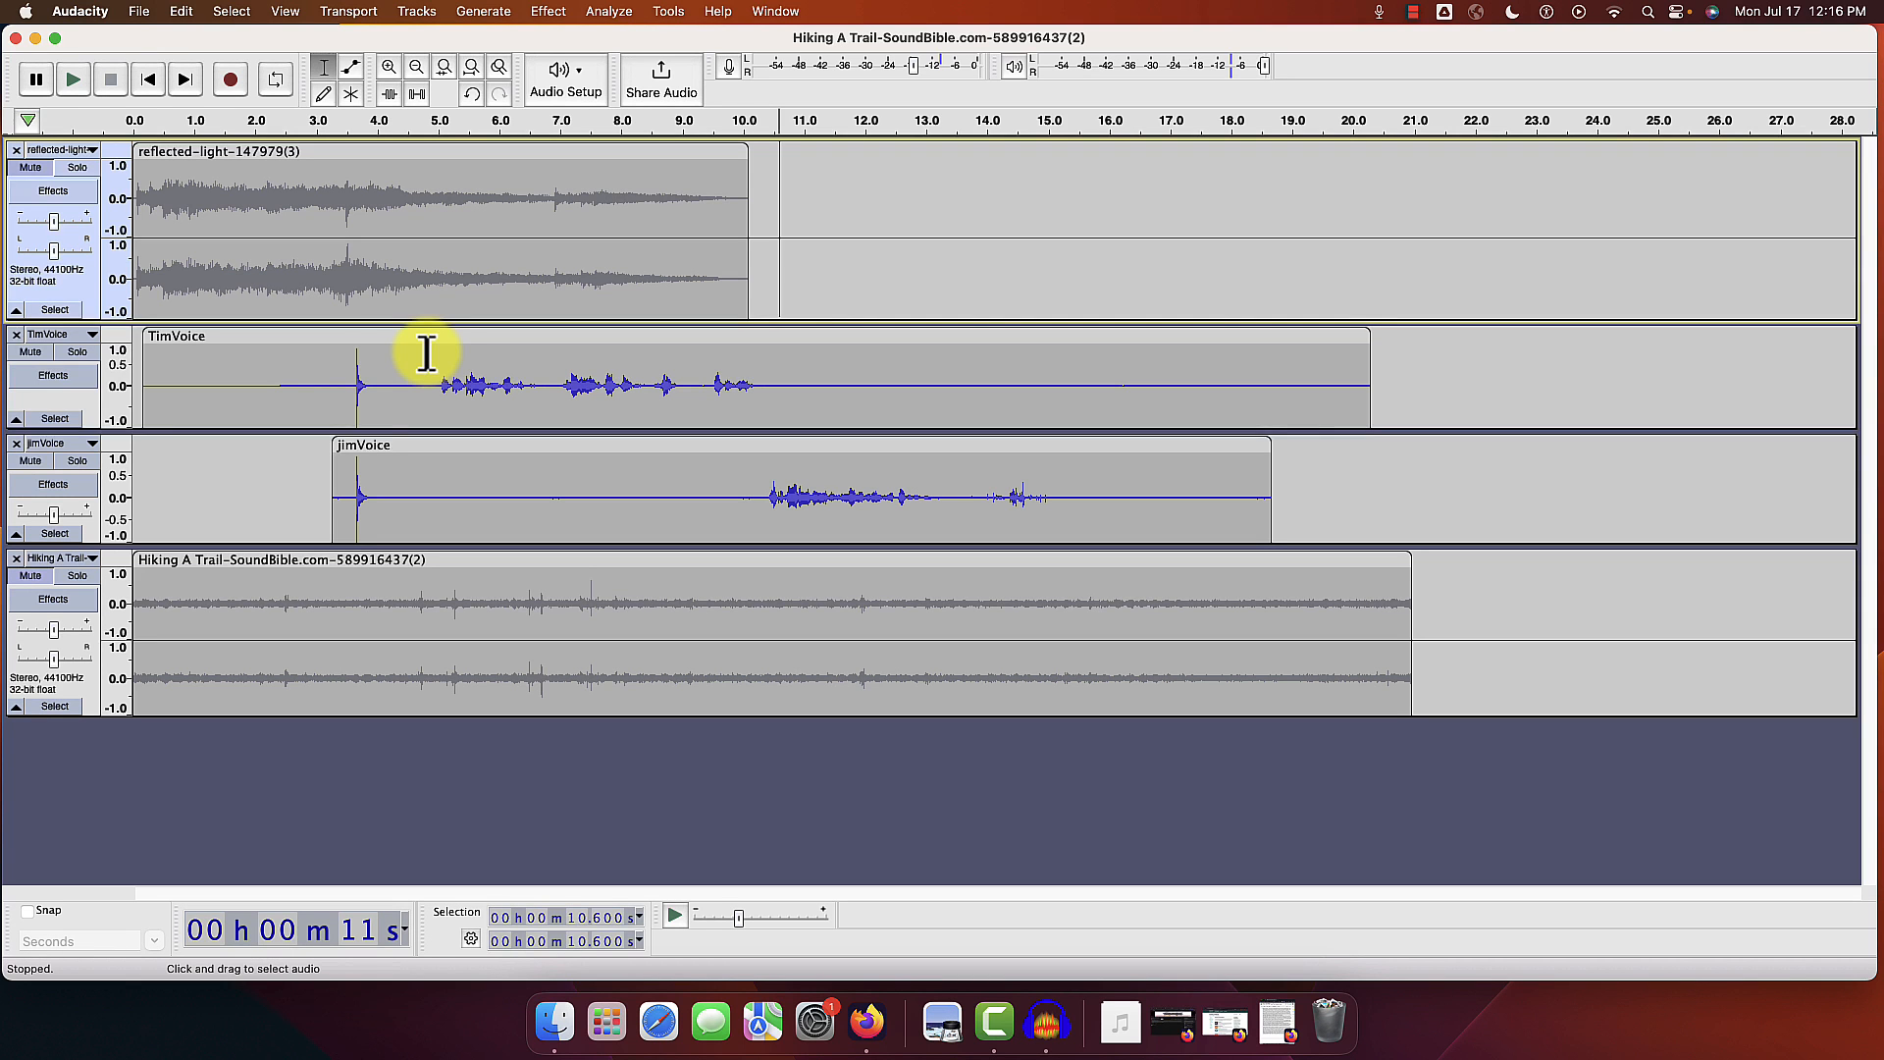
Step: Try a plain delete of TimVoice's audio before about 4.83 s, undo it, and split-delete that range to keep the timing
left_click_drag(426, 352, 146, 360)
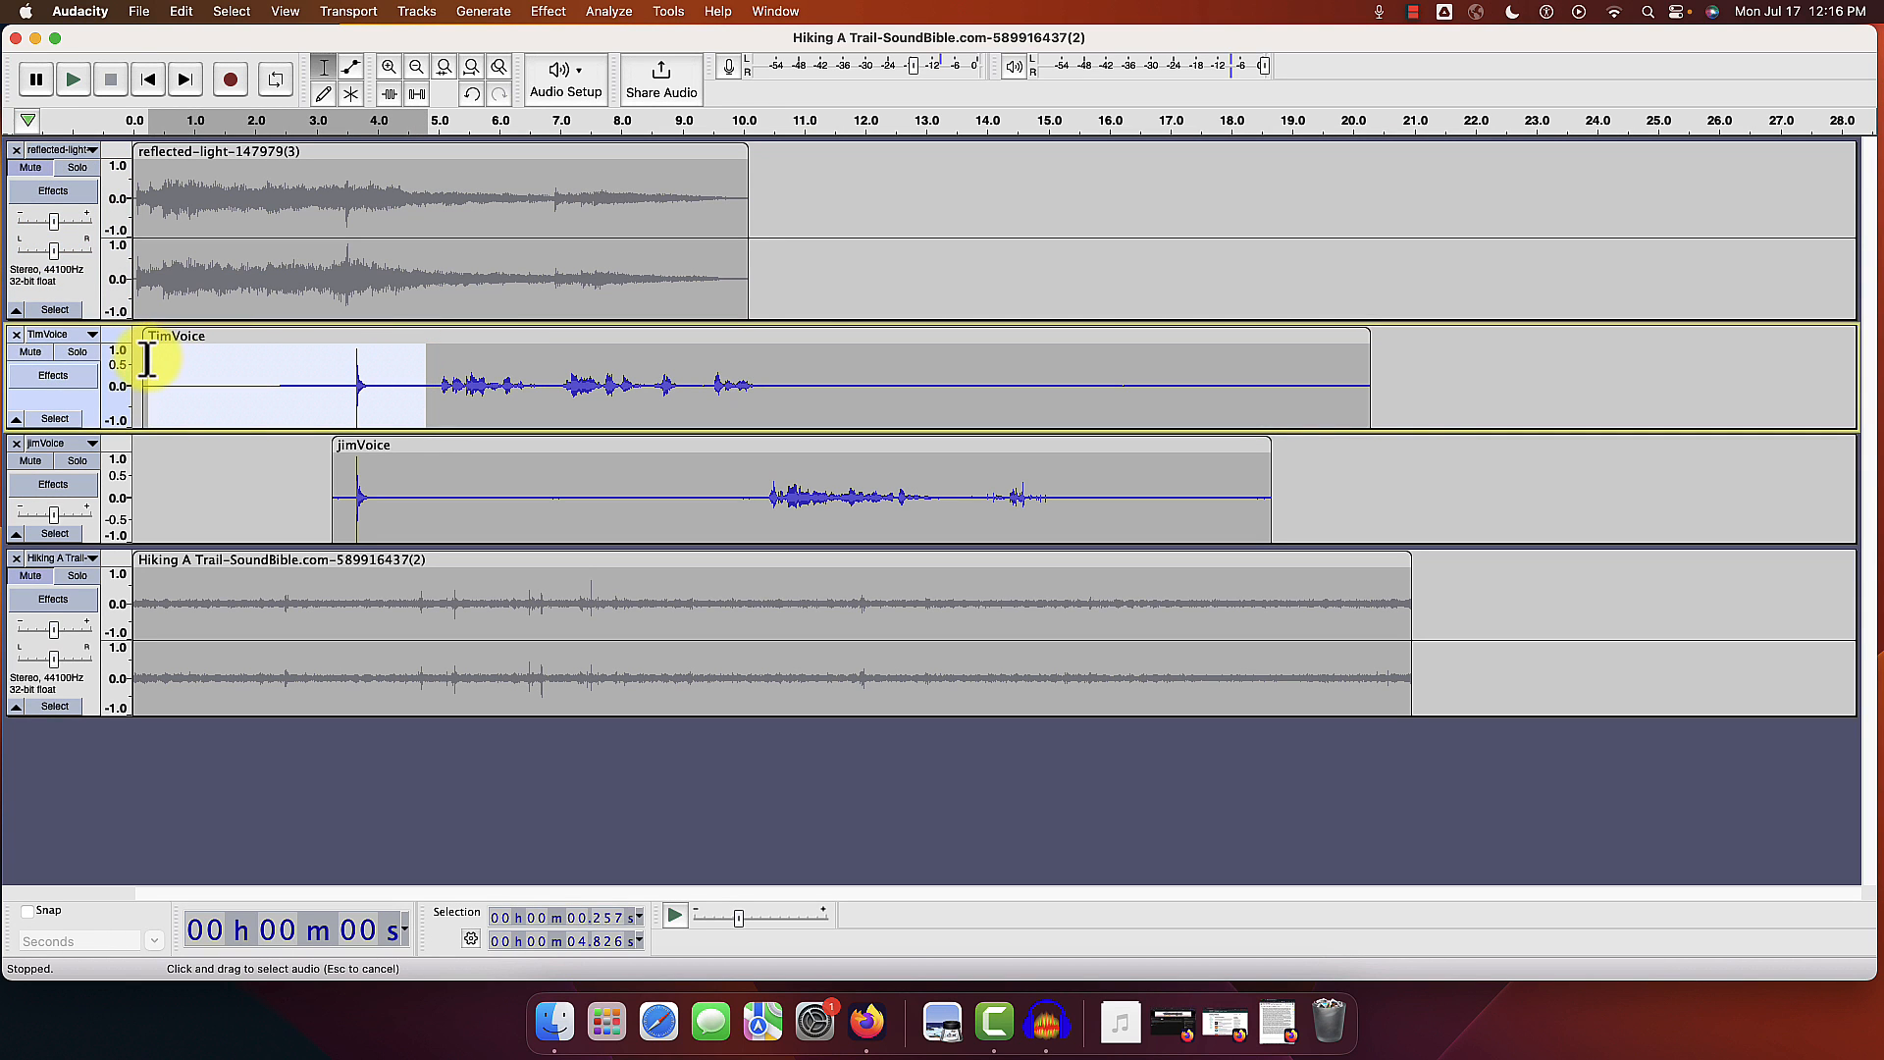
key("Delete")
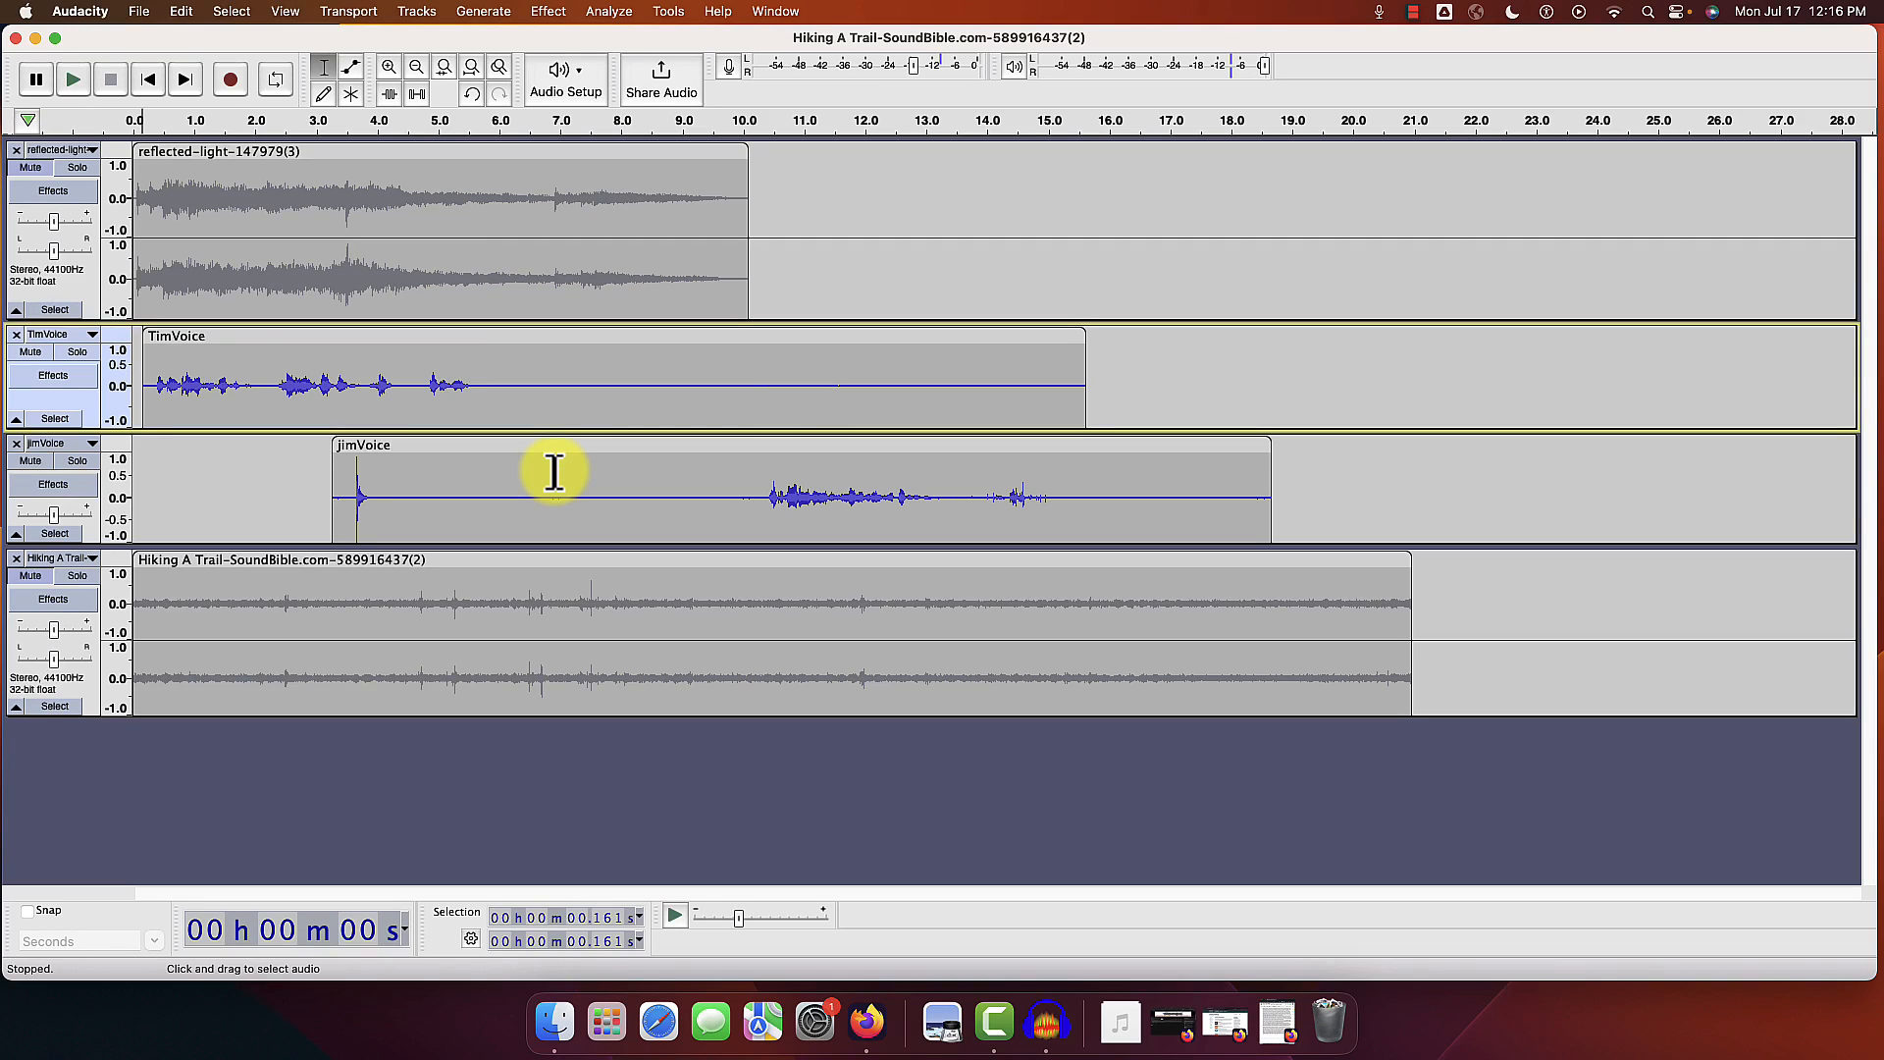
key("super+z")
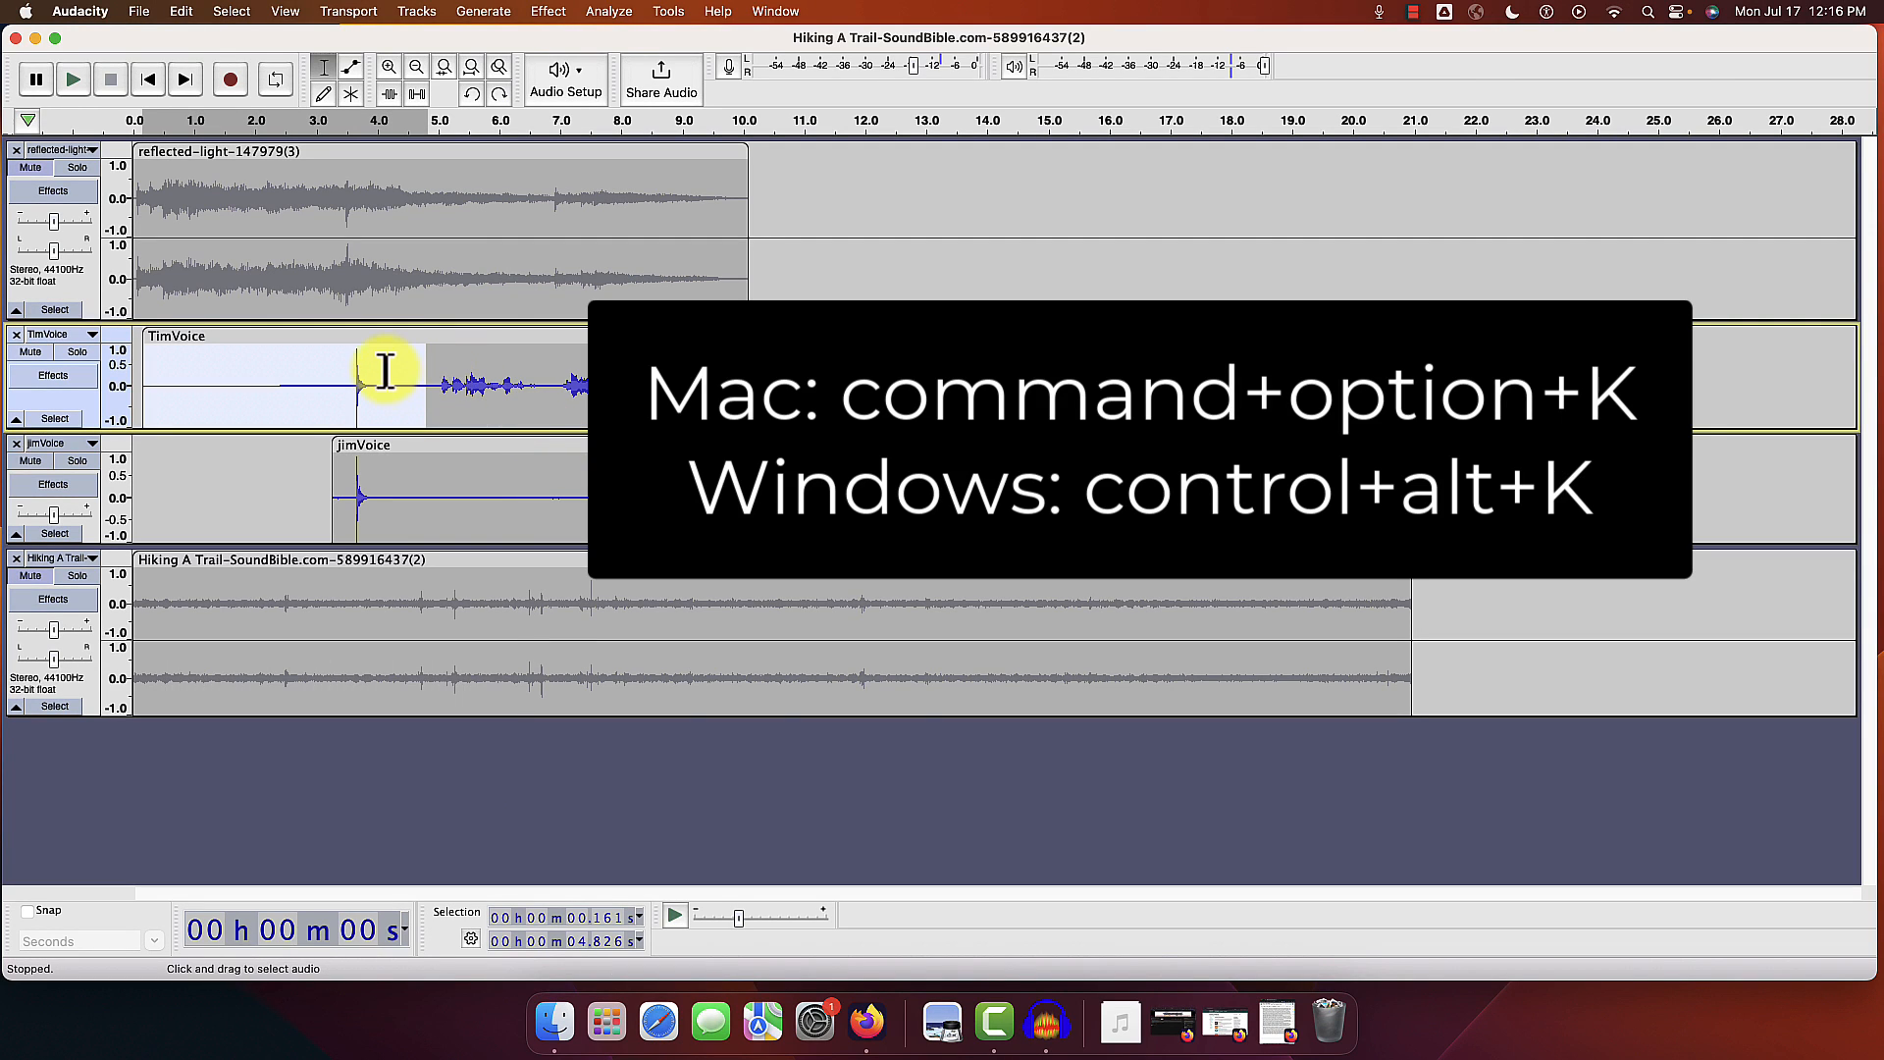
key("super+alt+k")
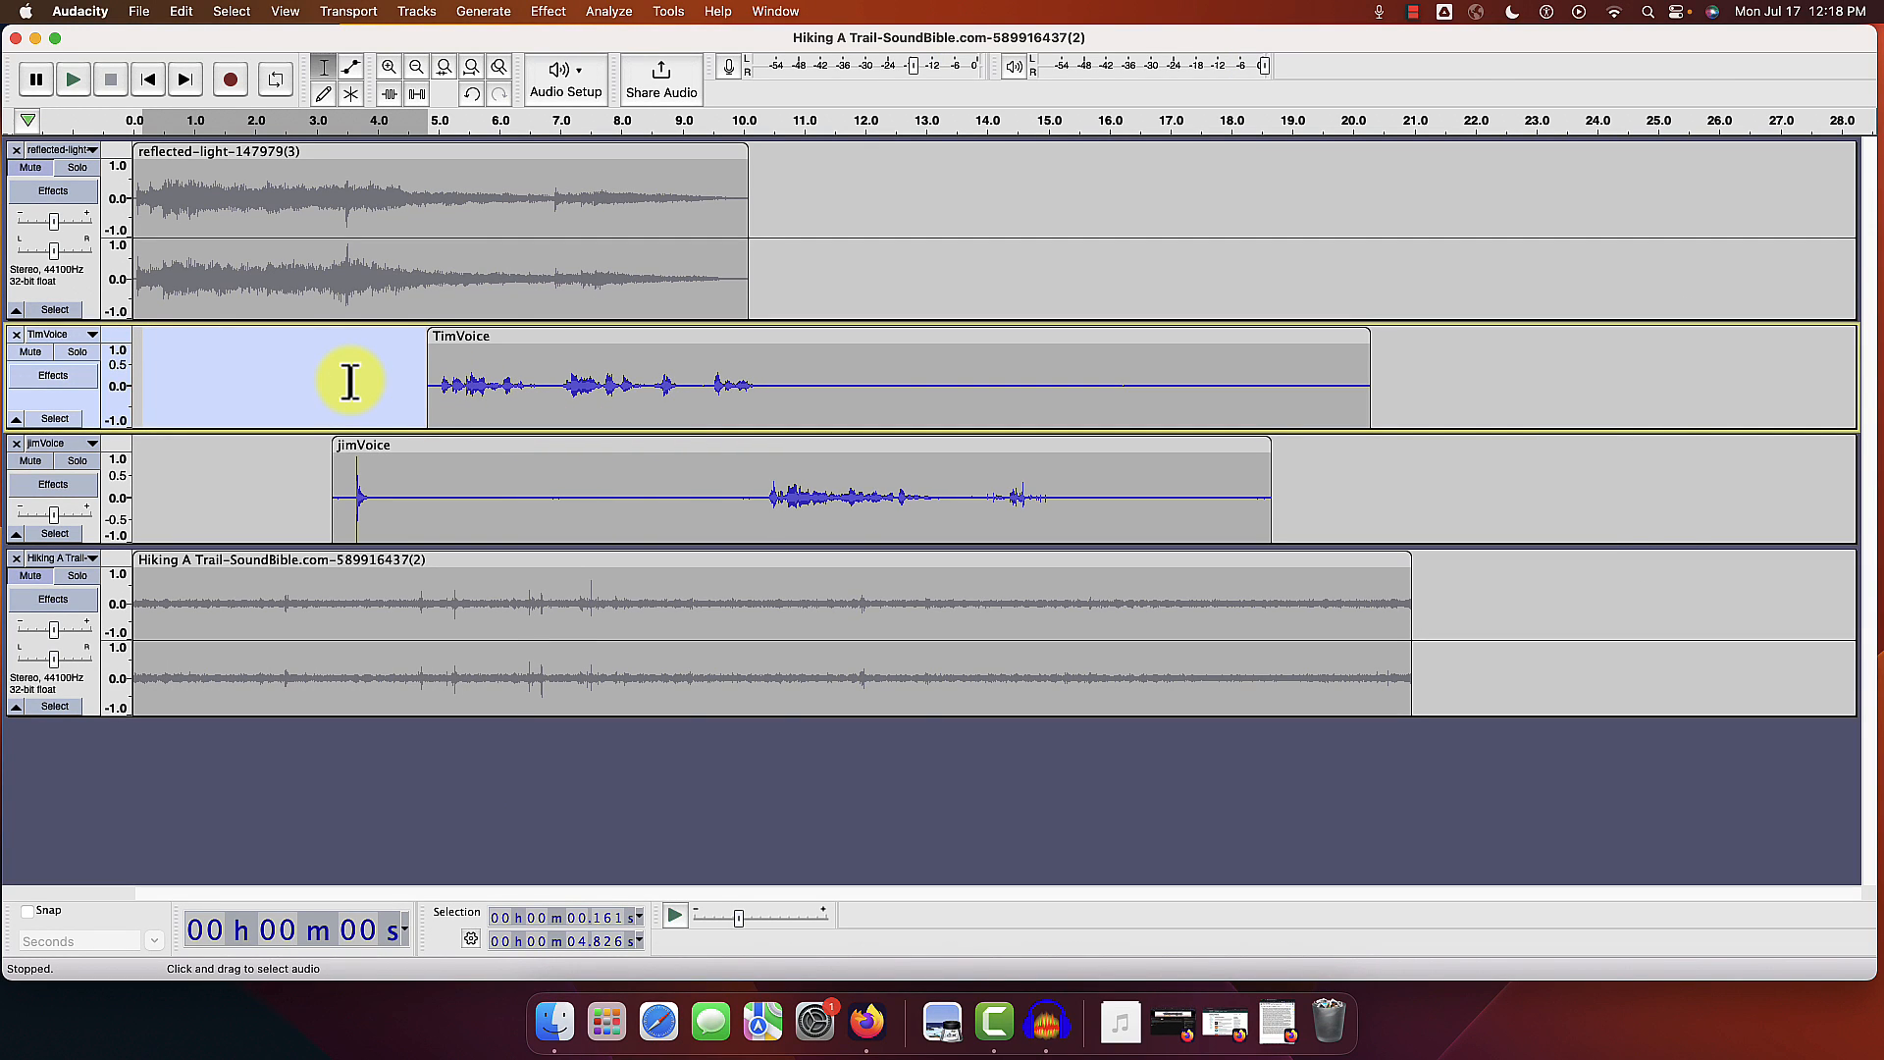
Step: Split-delete the jimVoice audio before about 10.31 s, keeping the remaining speech at its position on the timeline
left_click(282, 455)
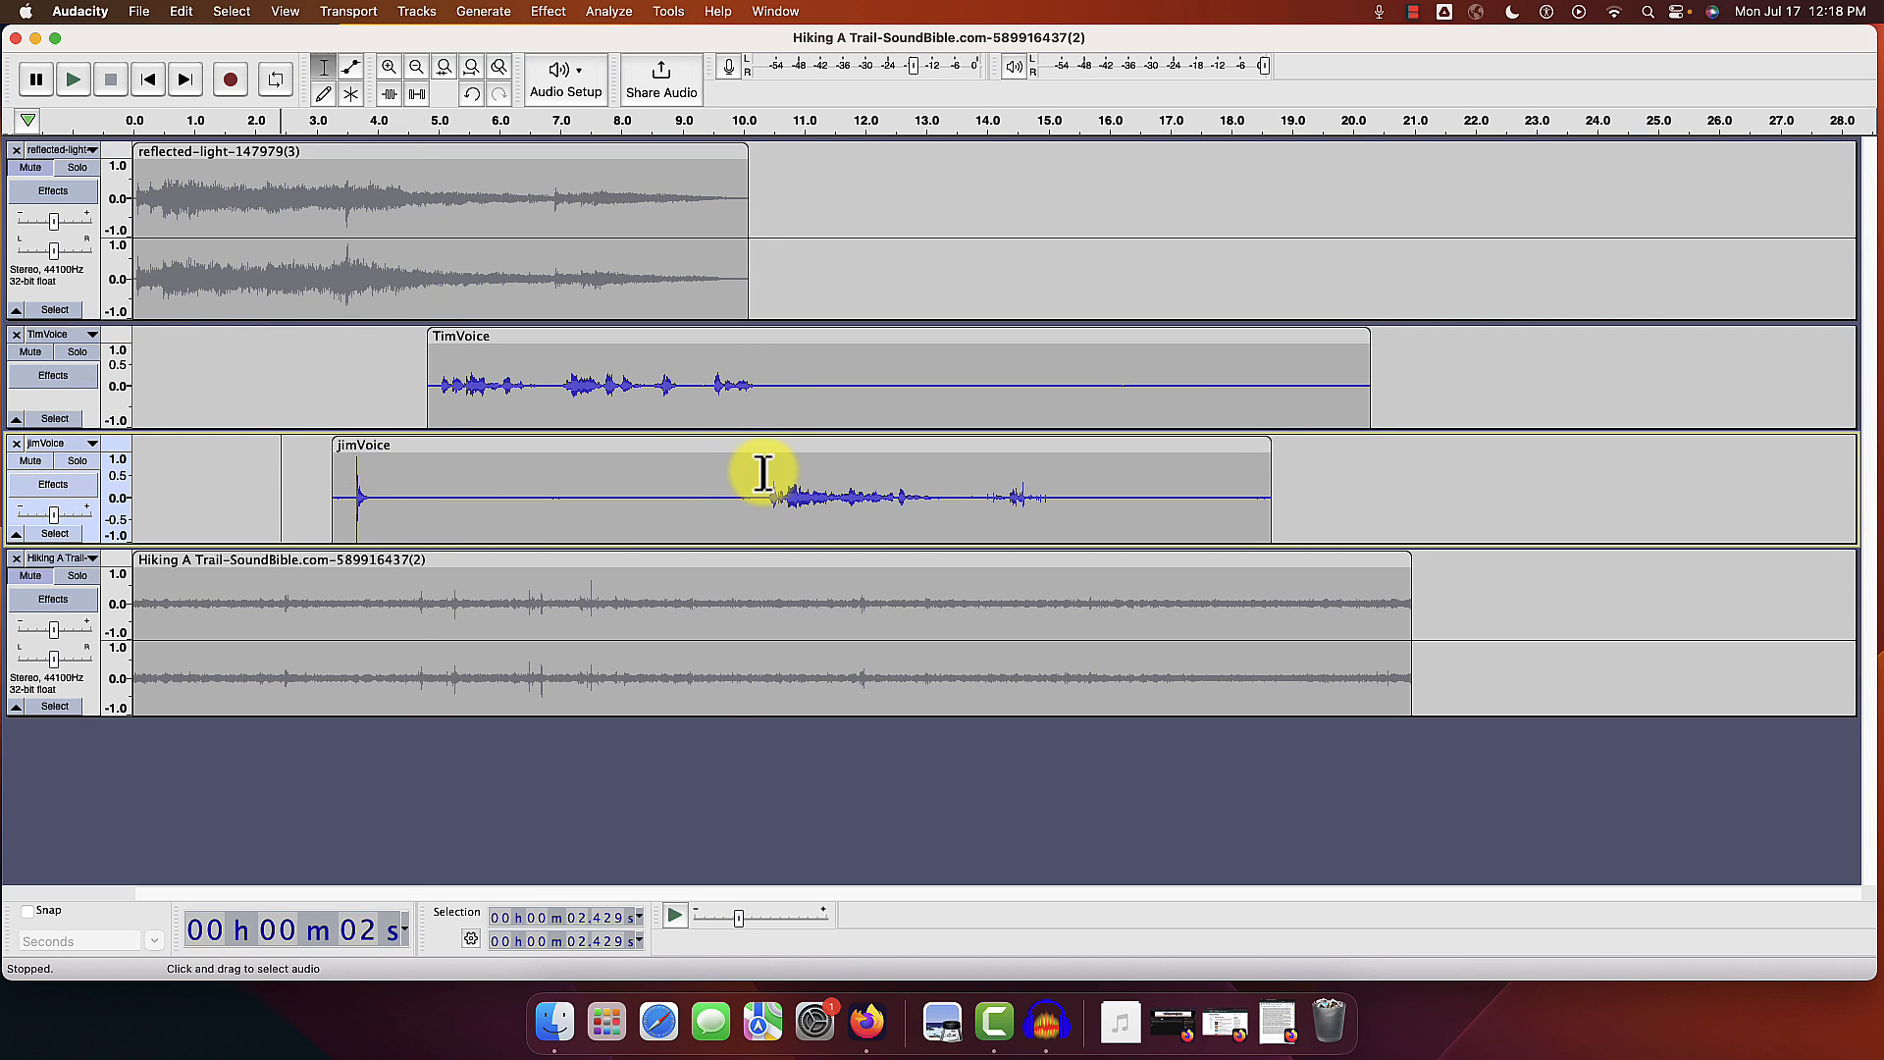
left_click_drag(761, 474, 297, 489)
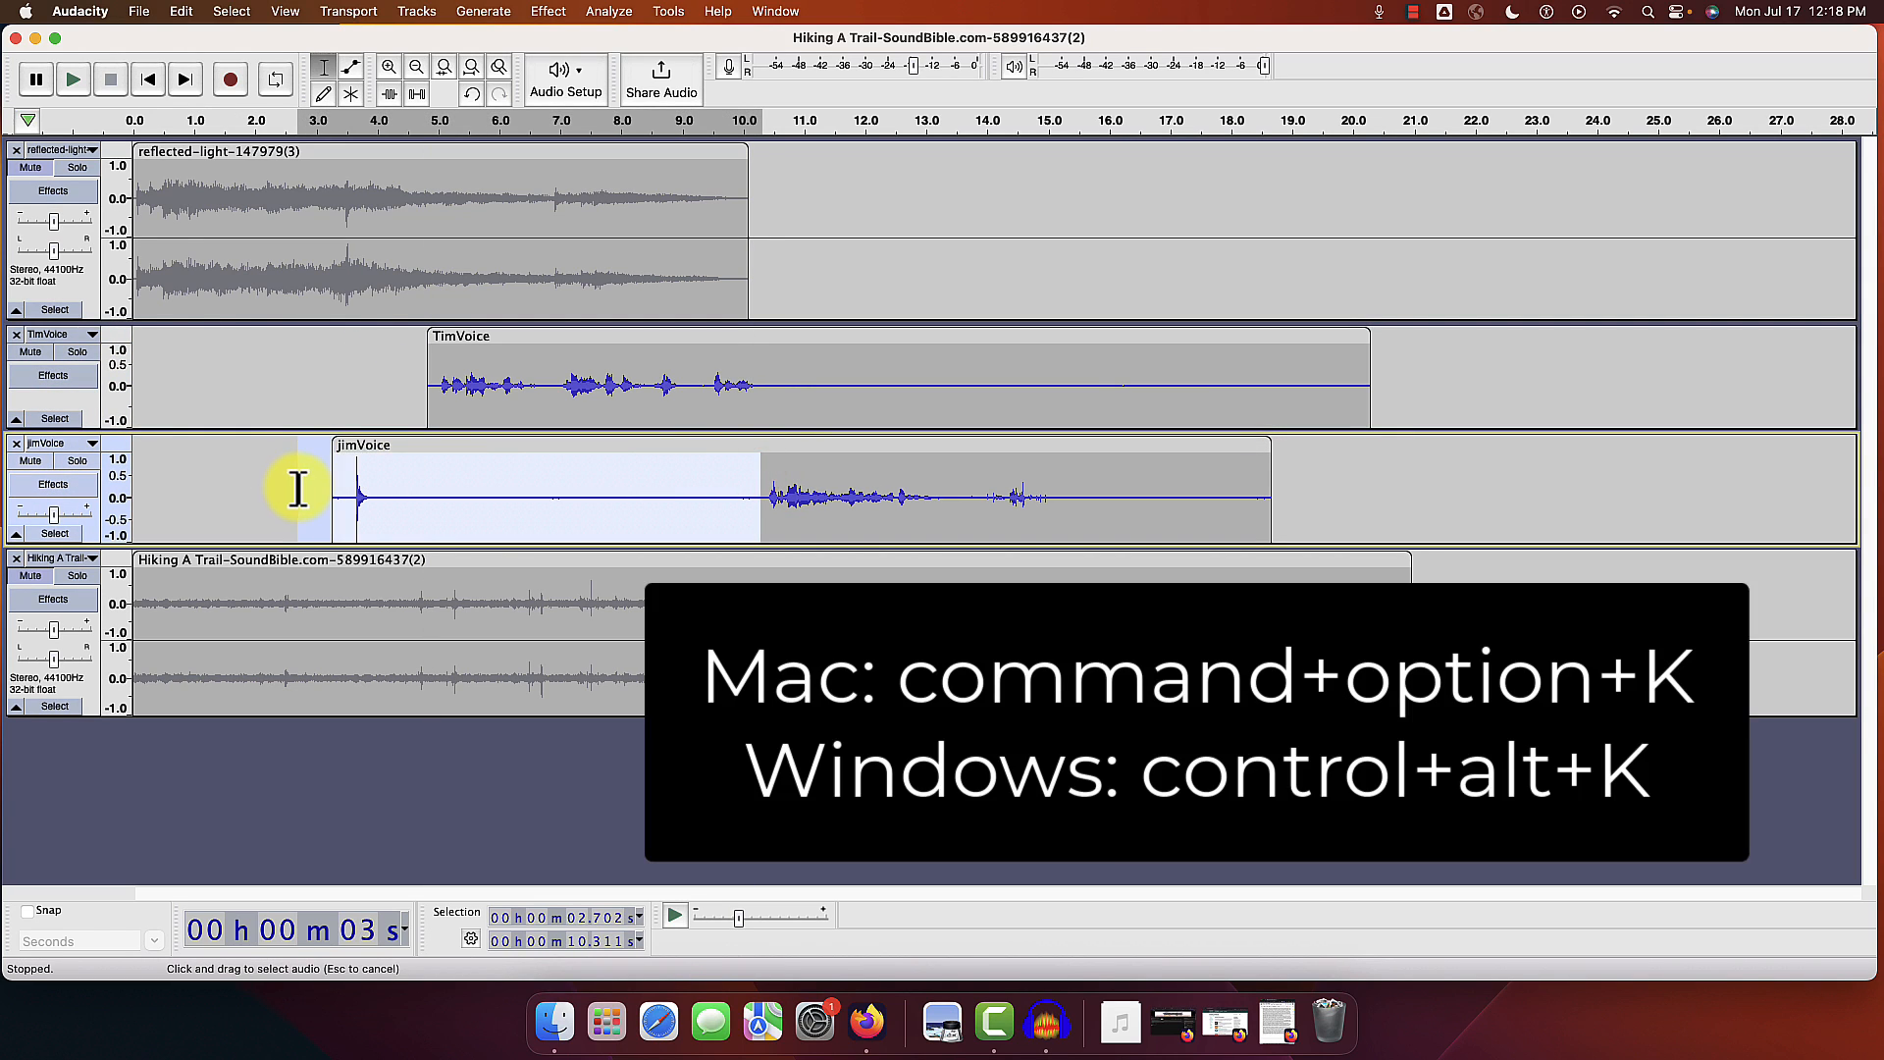
key("super+alt+k")
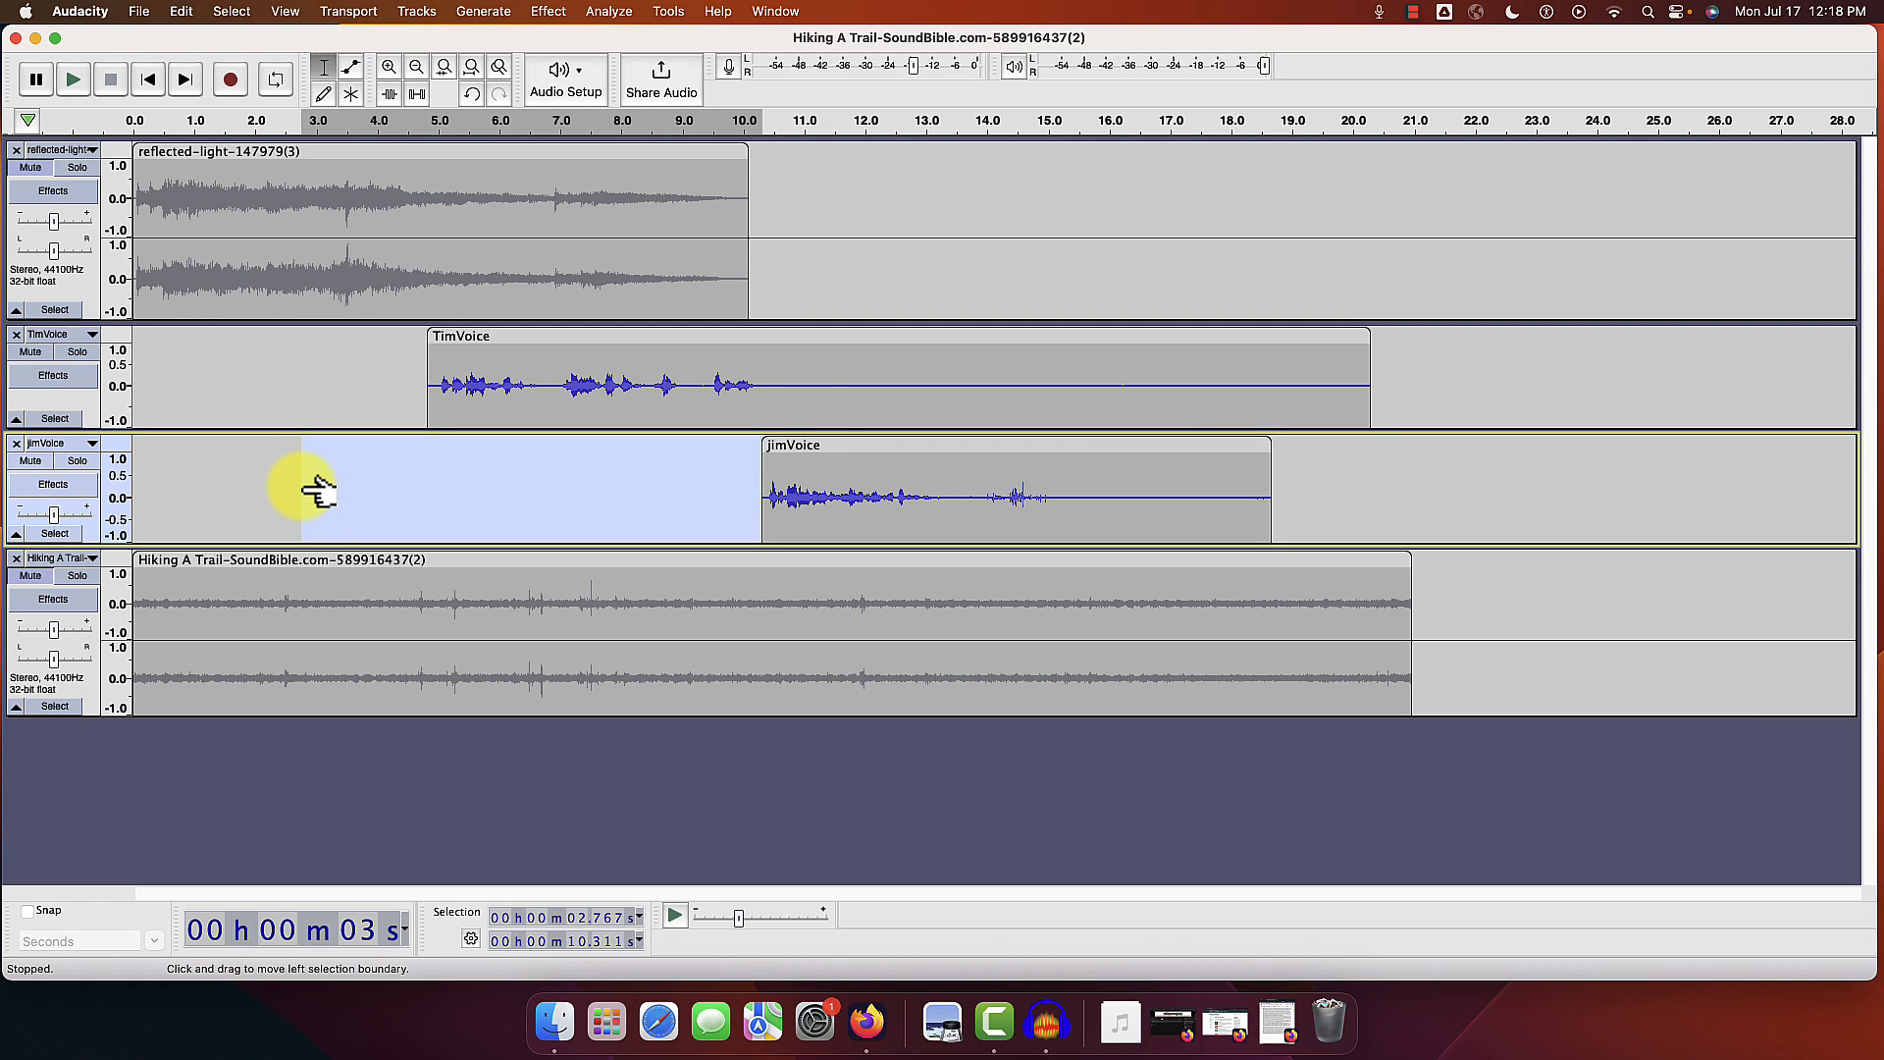
left_click(387, 489)
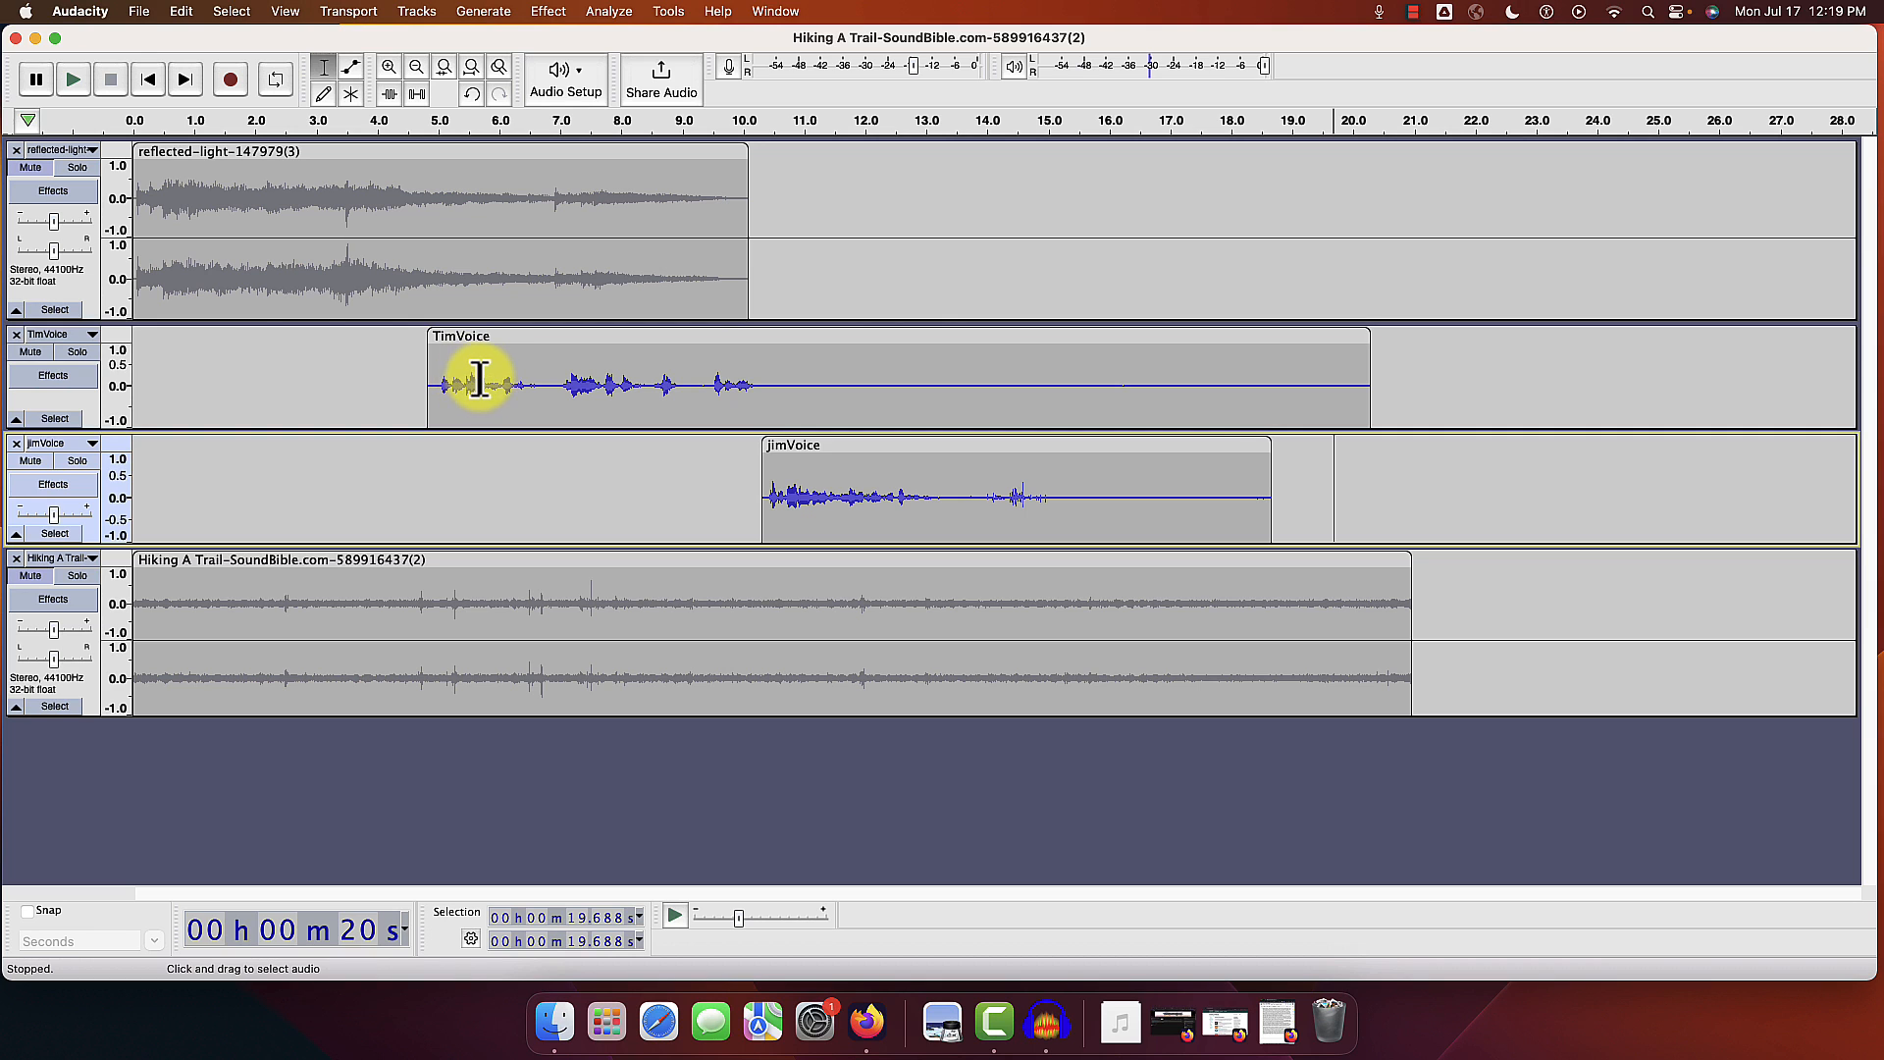
Step: Amplify the whole jimVoice clip by 8.664 dB to a 0.0 dB peak and listen from about 10 s
left_click(797, 445)
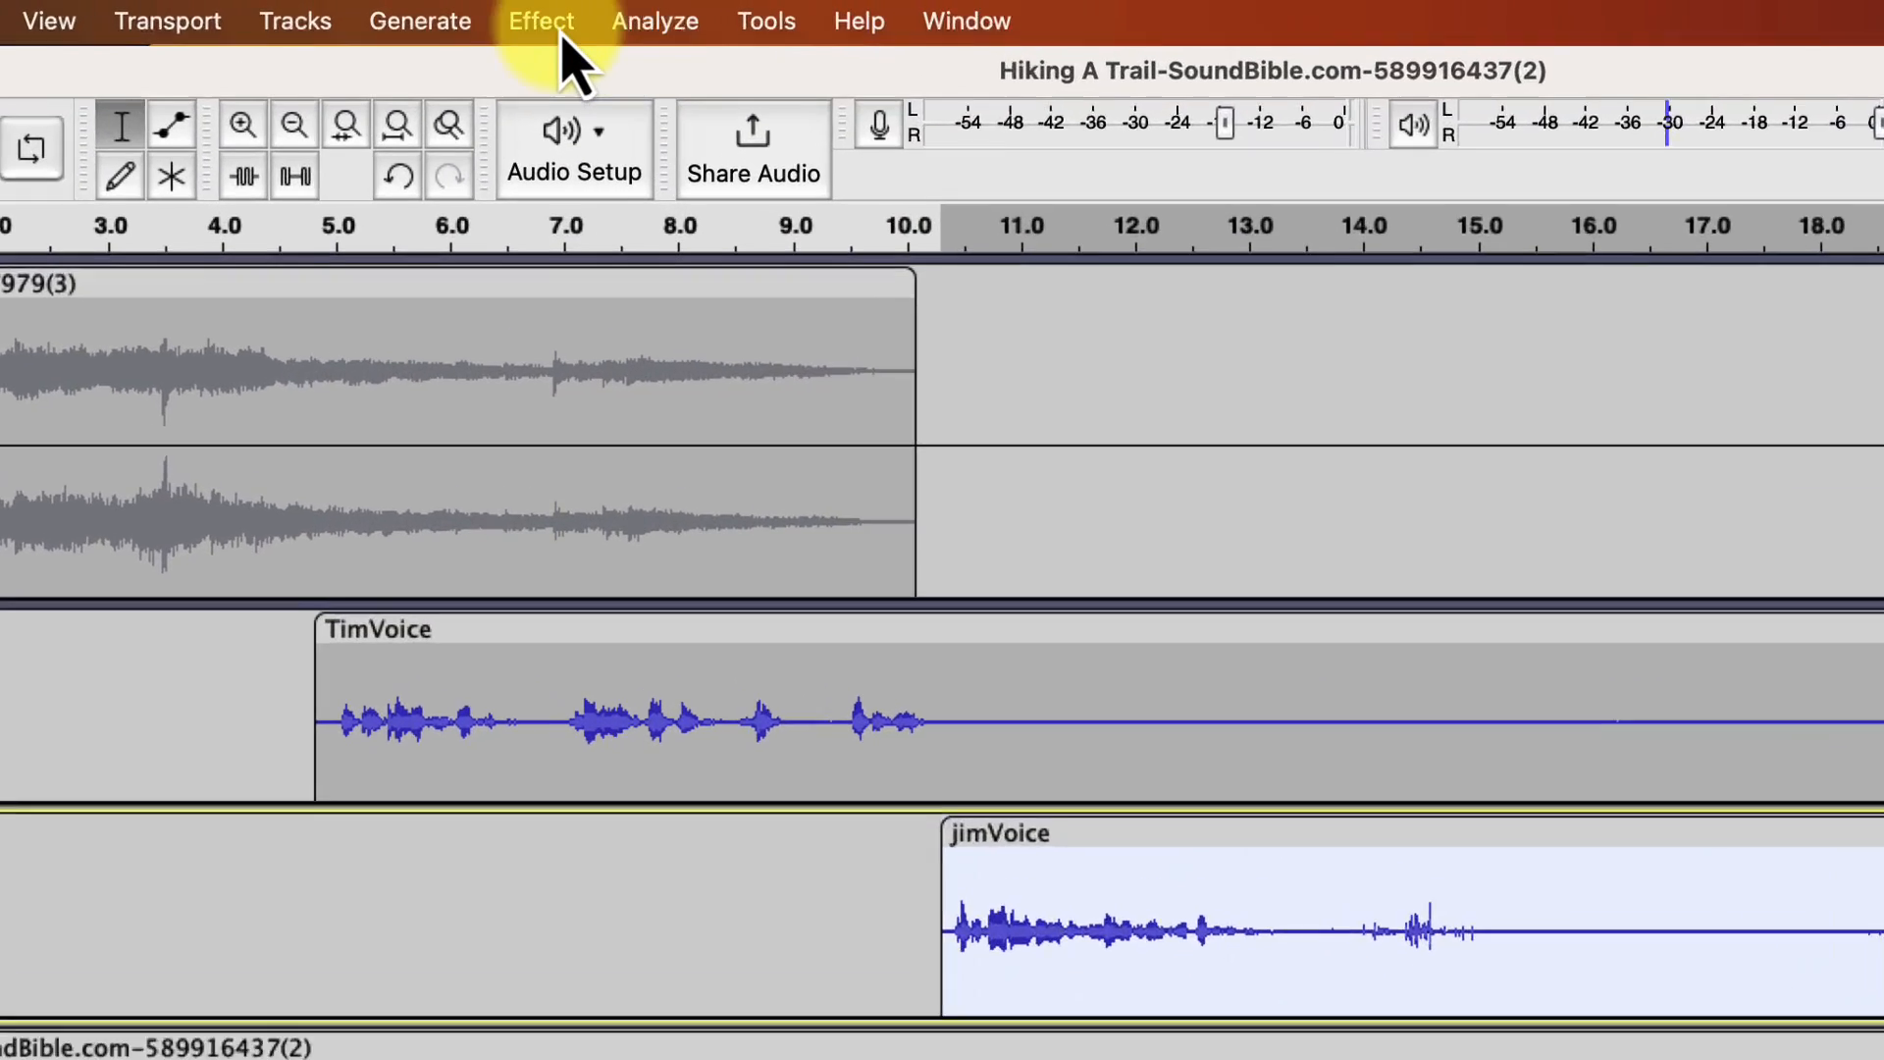
left_click(545, 13)
mouse_move(613, 334)
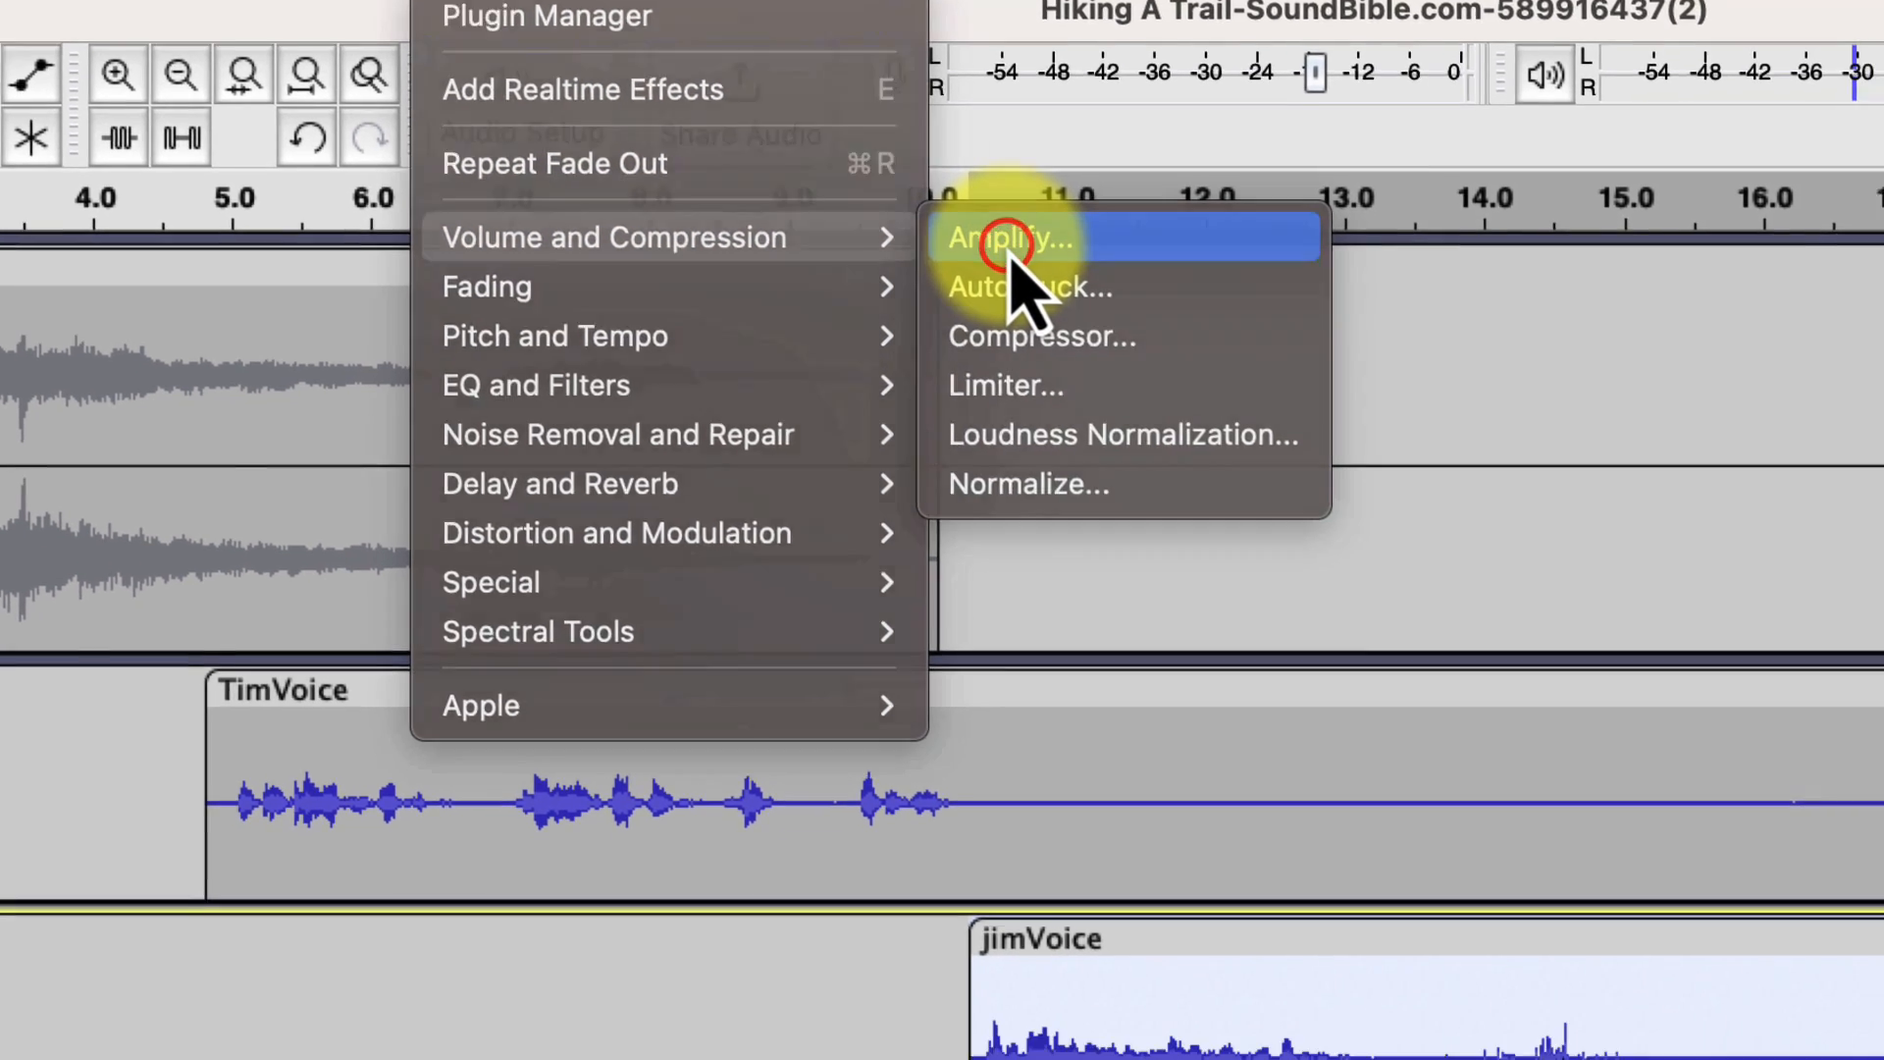
left_click(1062, 321)
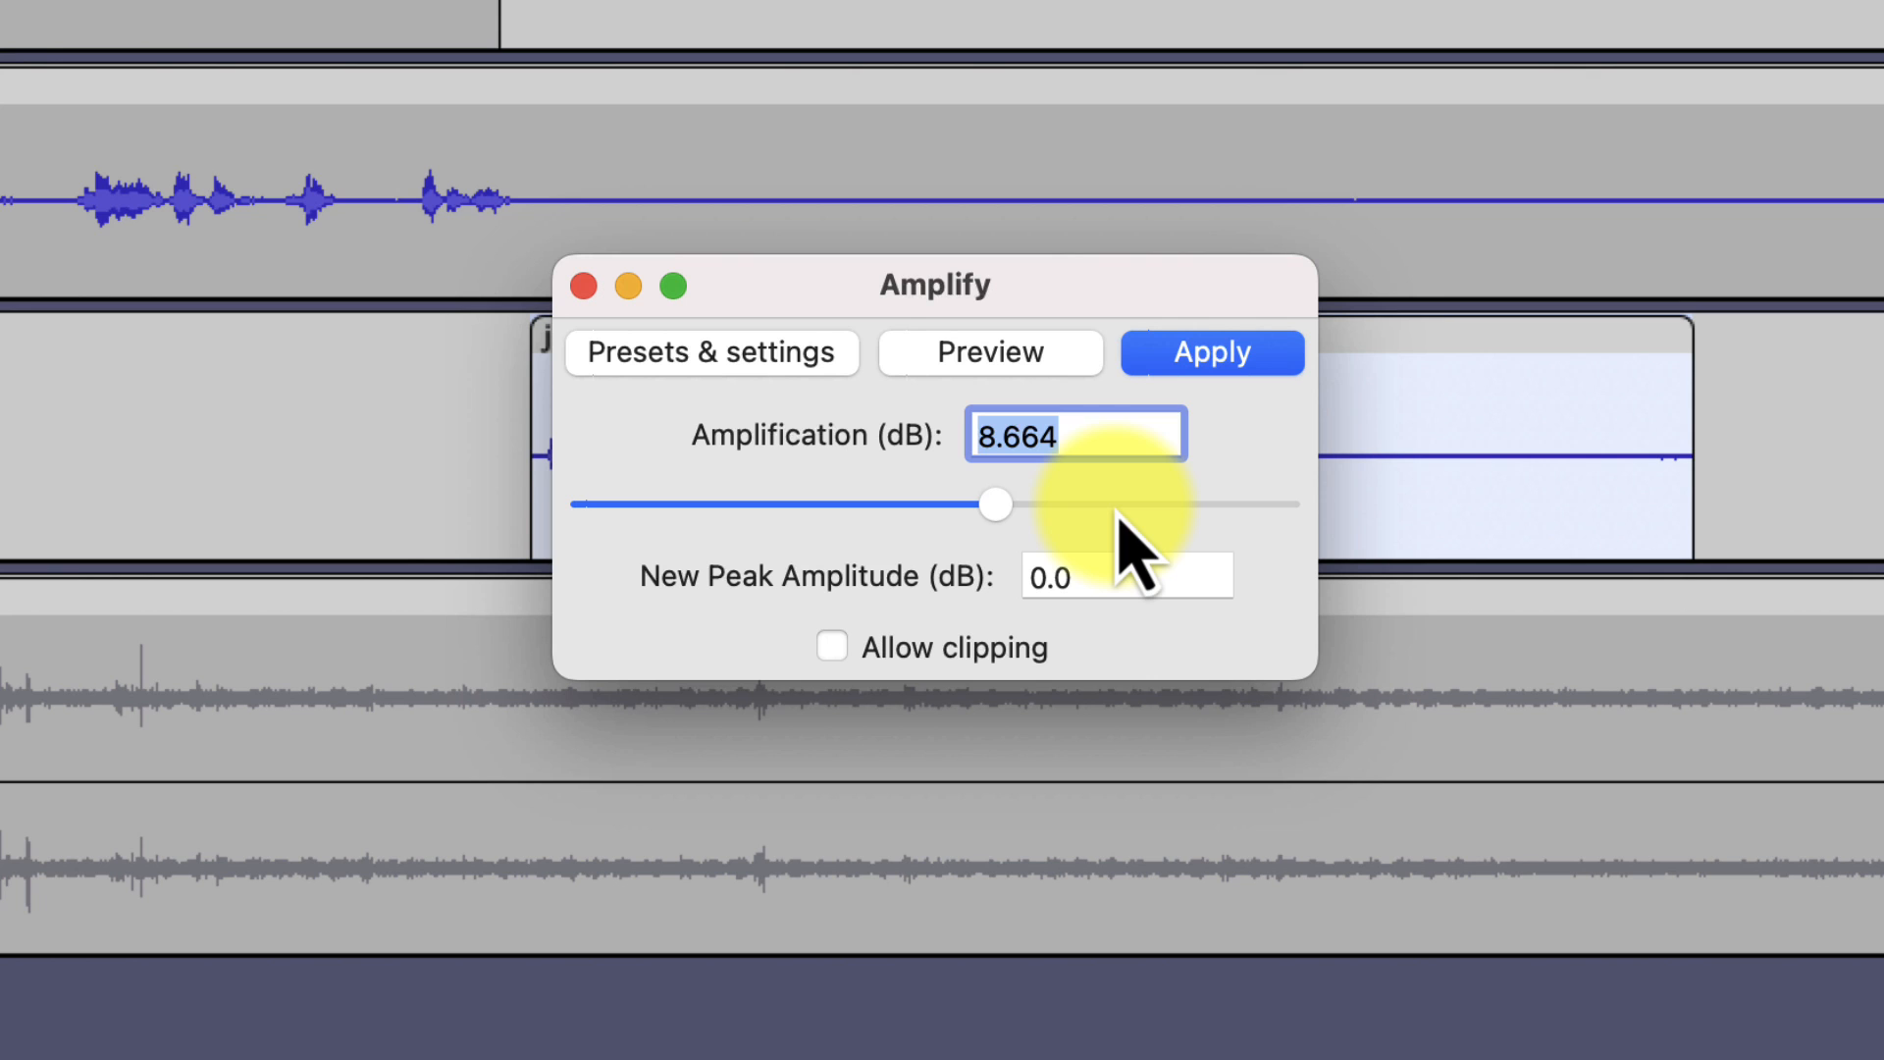
left_click(1206, 355)
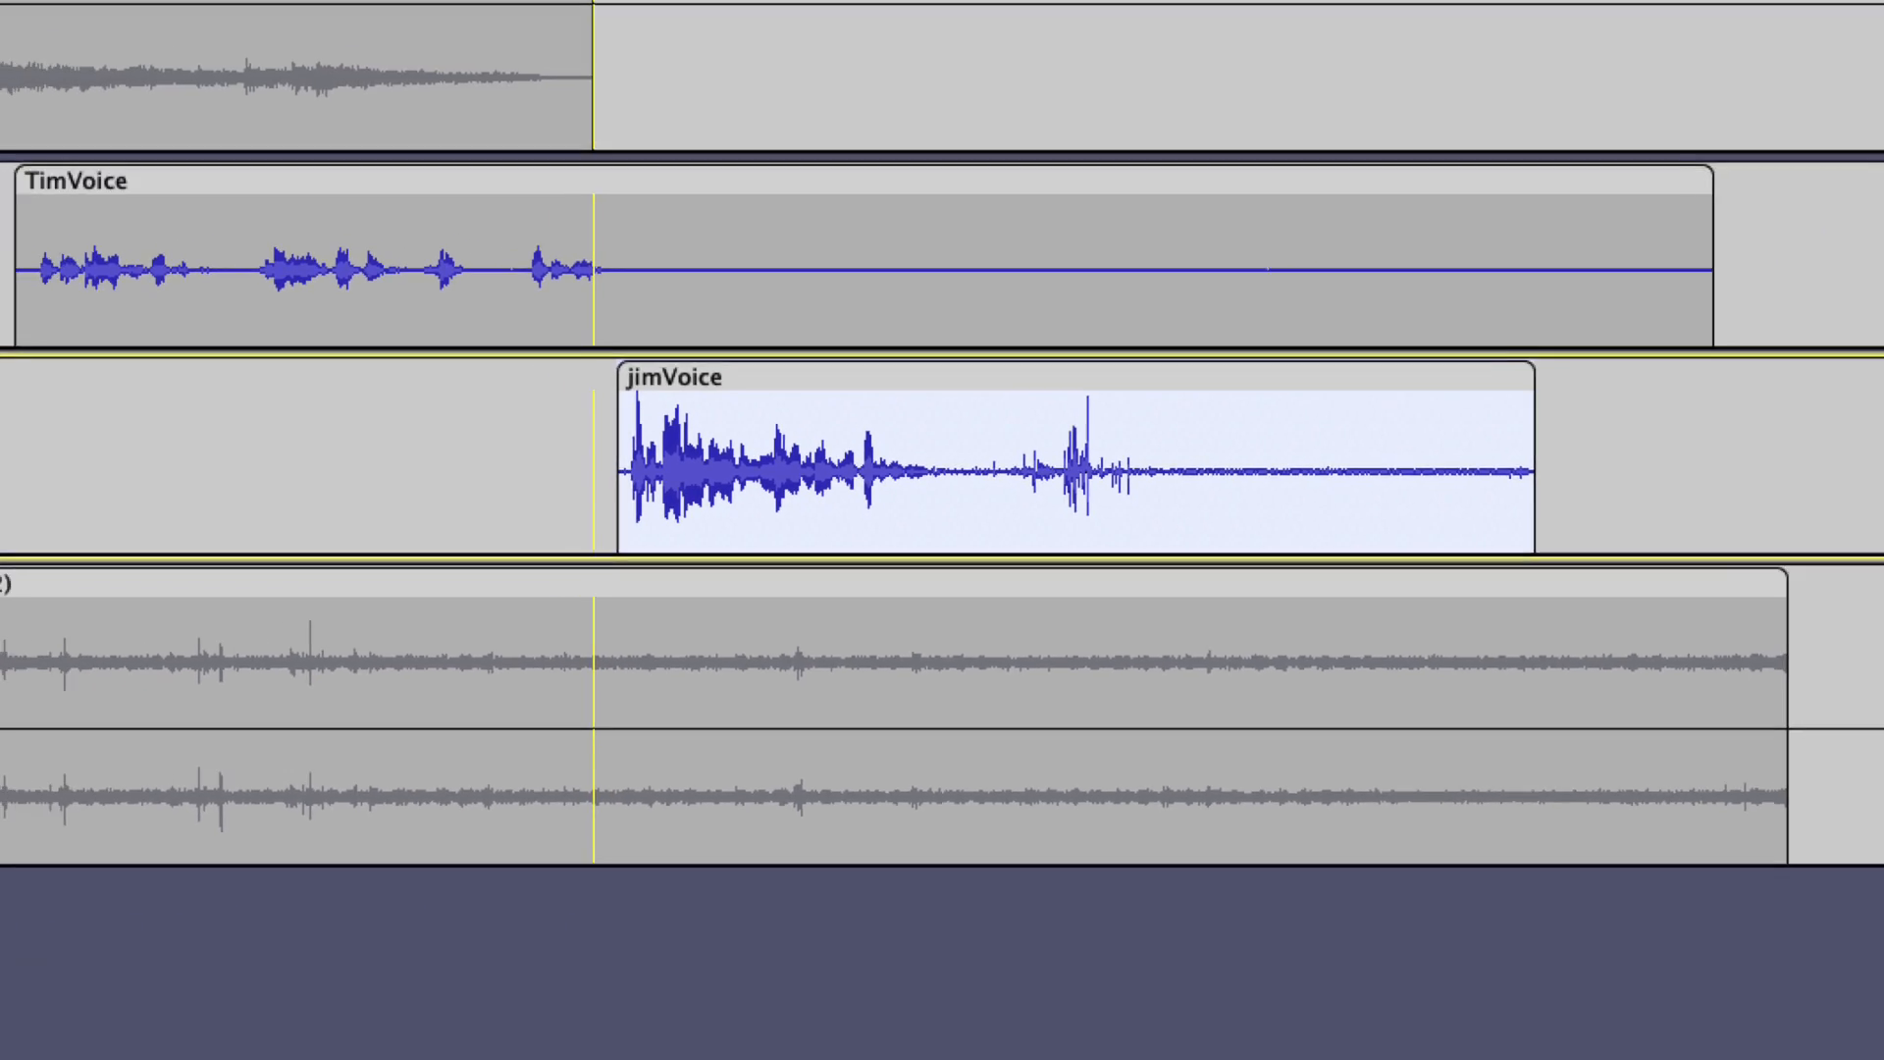
left_click(749, 124)
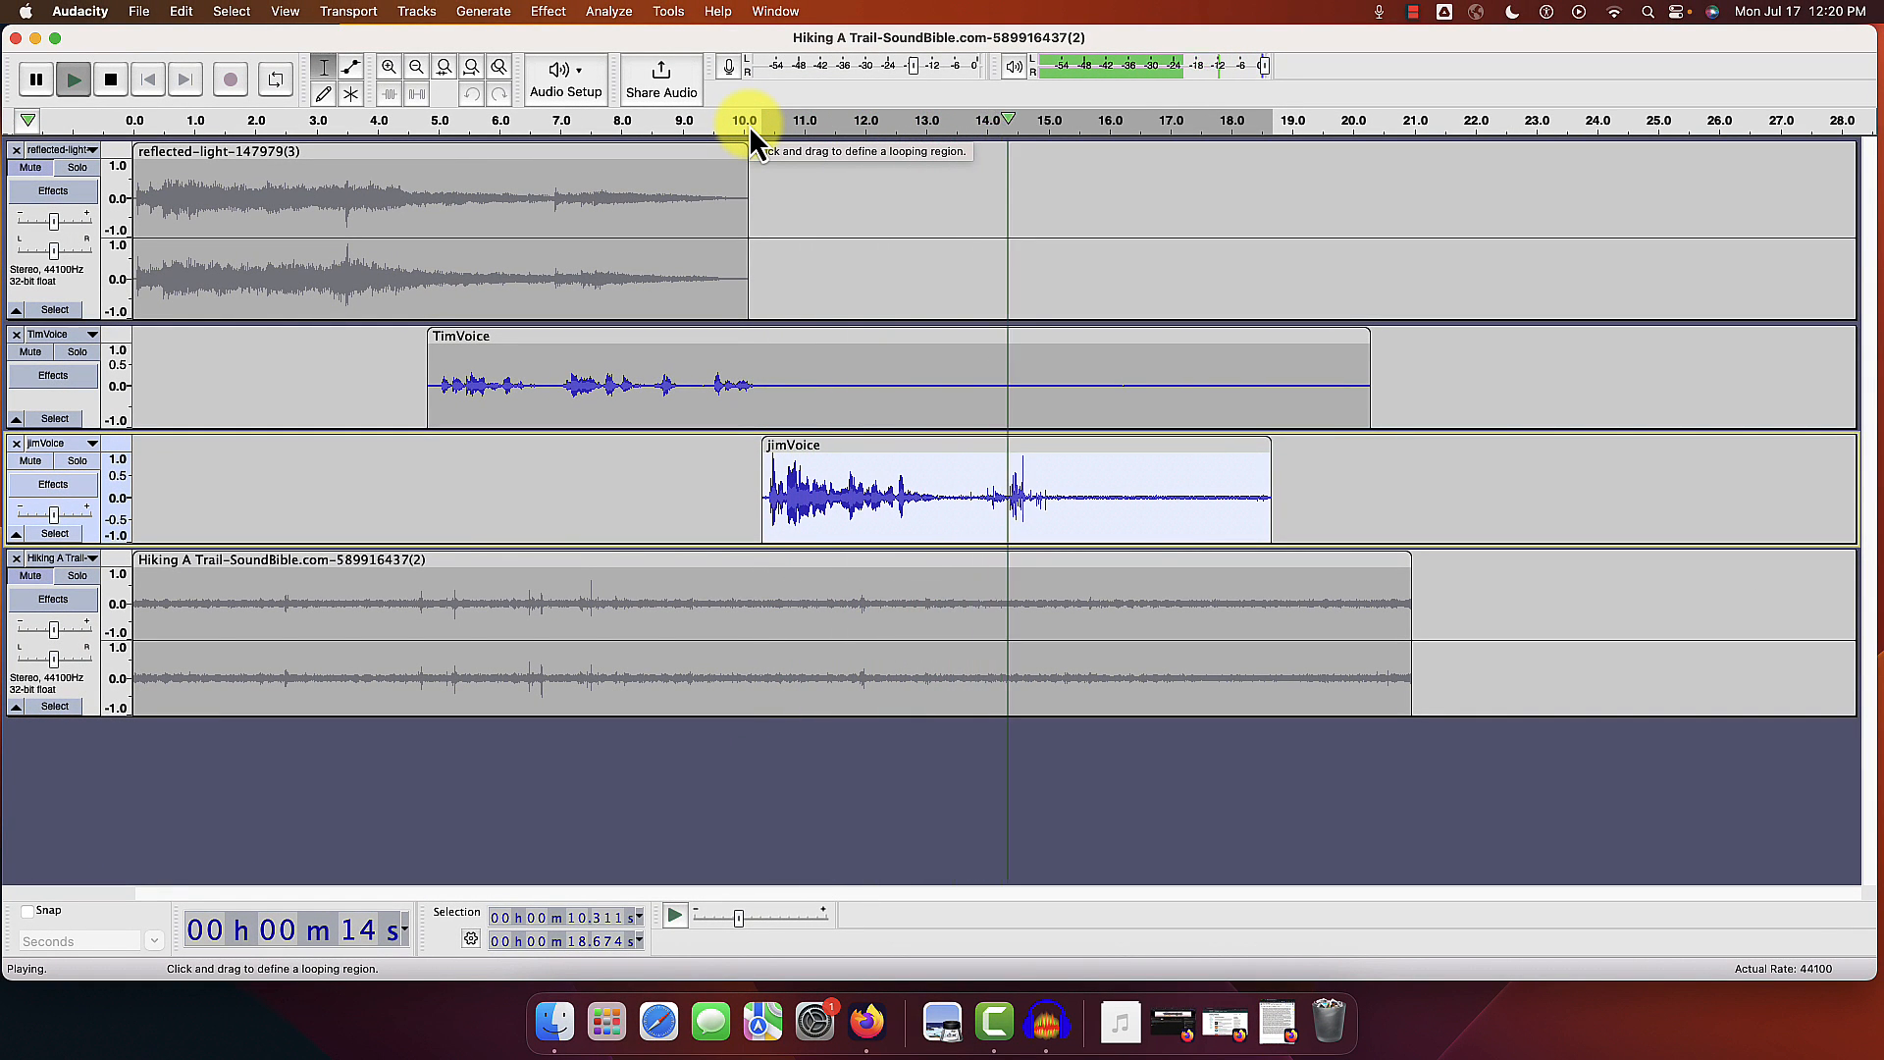
key("space")
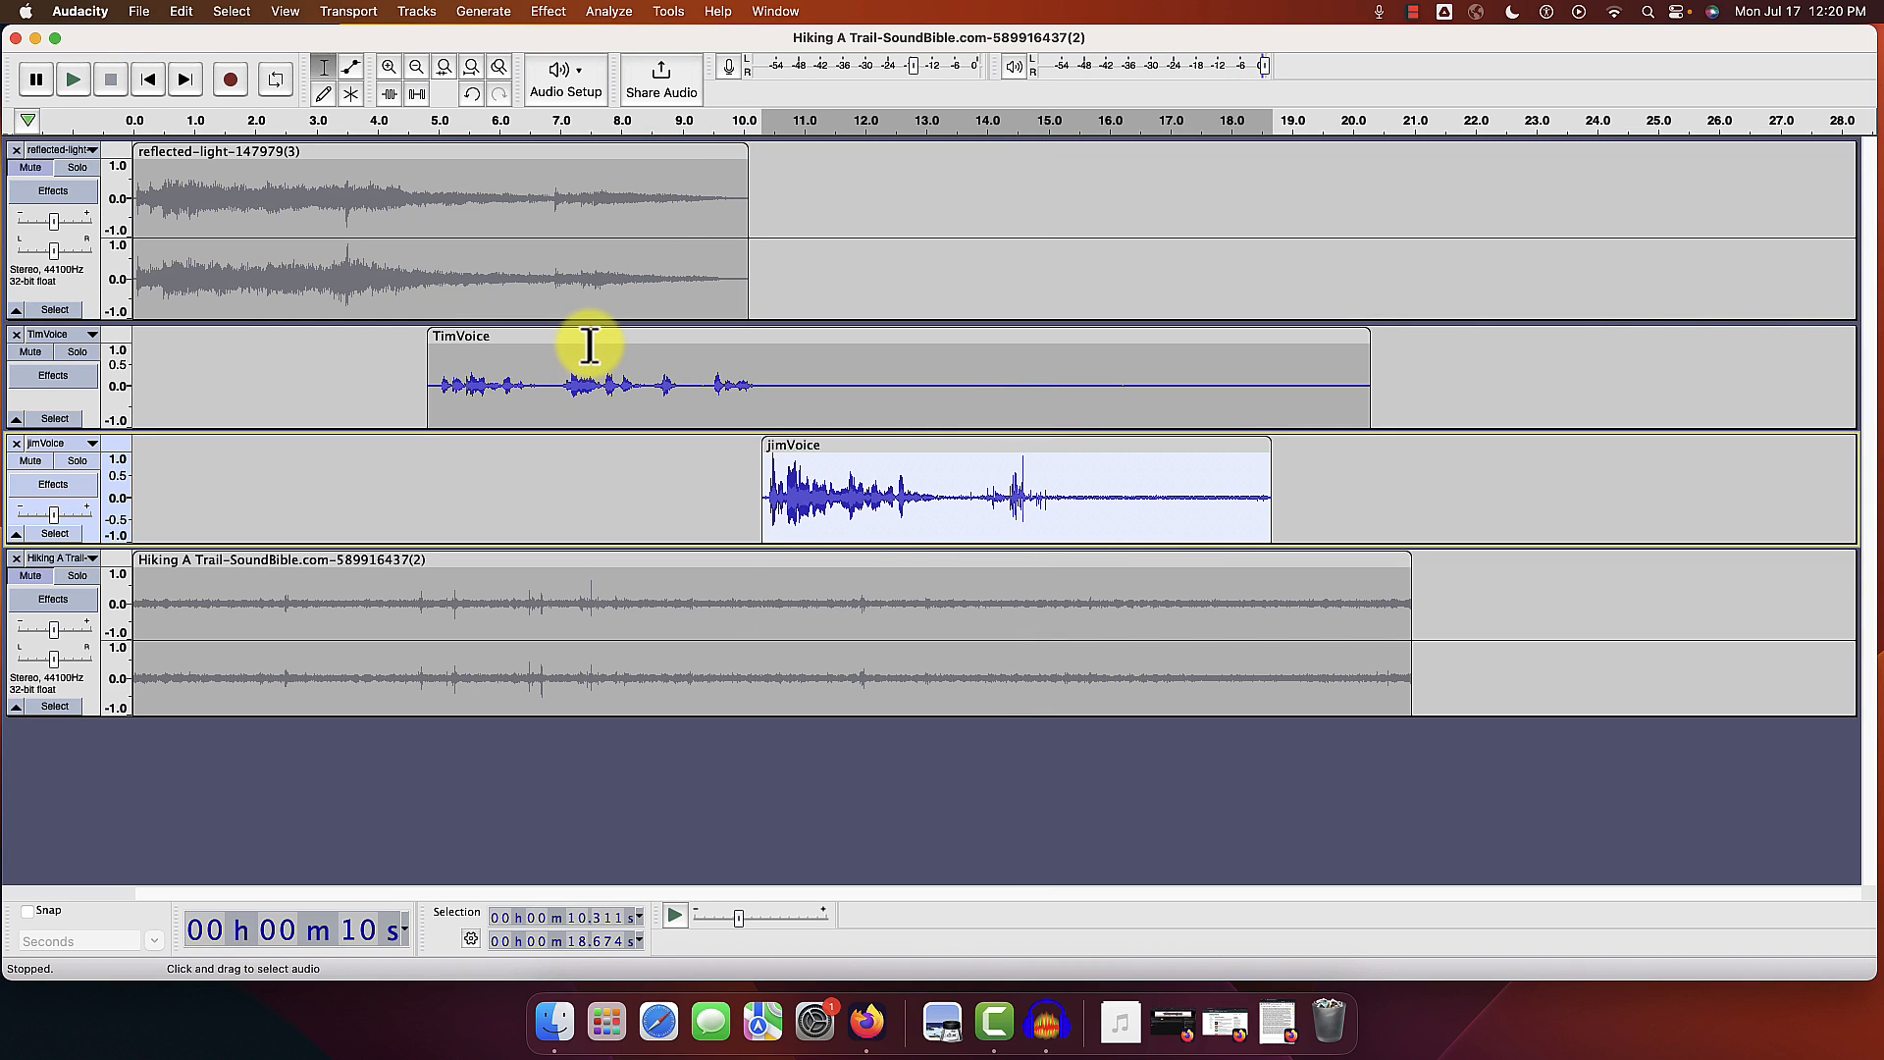
Step: Amplify the whole TimVoice clip by 9.696 dB to a 0.0 dB peak and listen from about 4.6 s
left_click(589, 335)
left_click(602, 12)
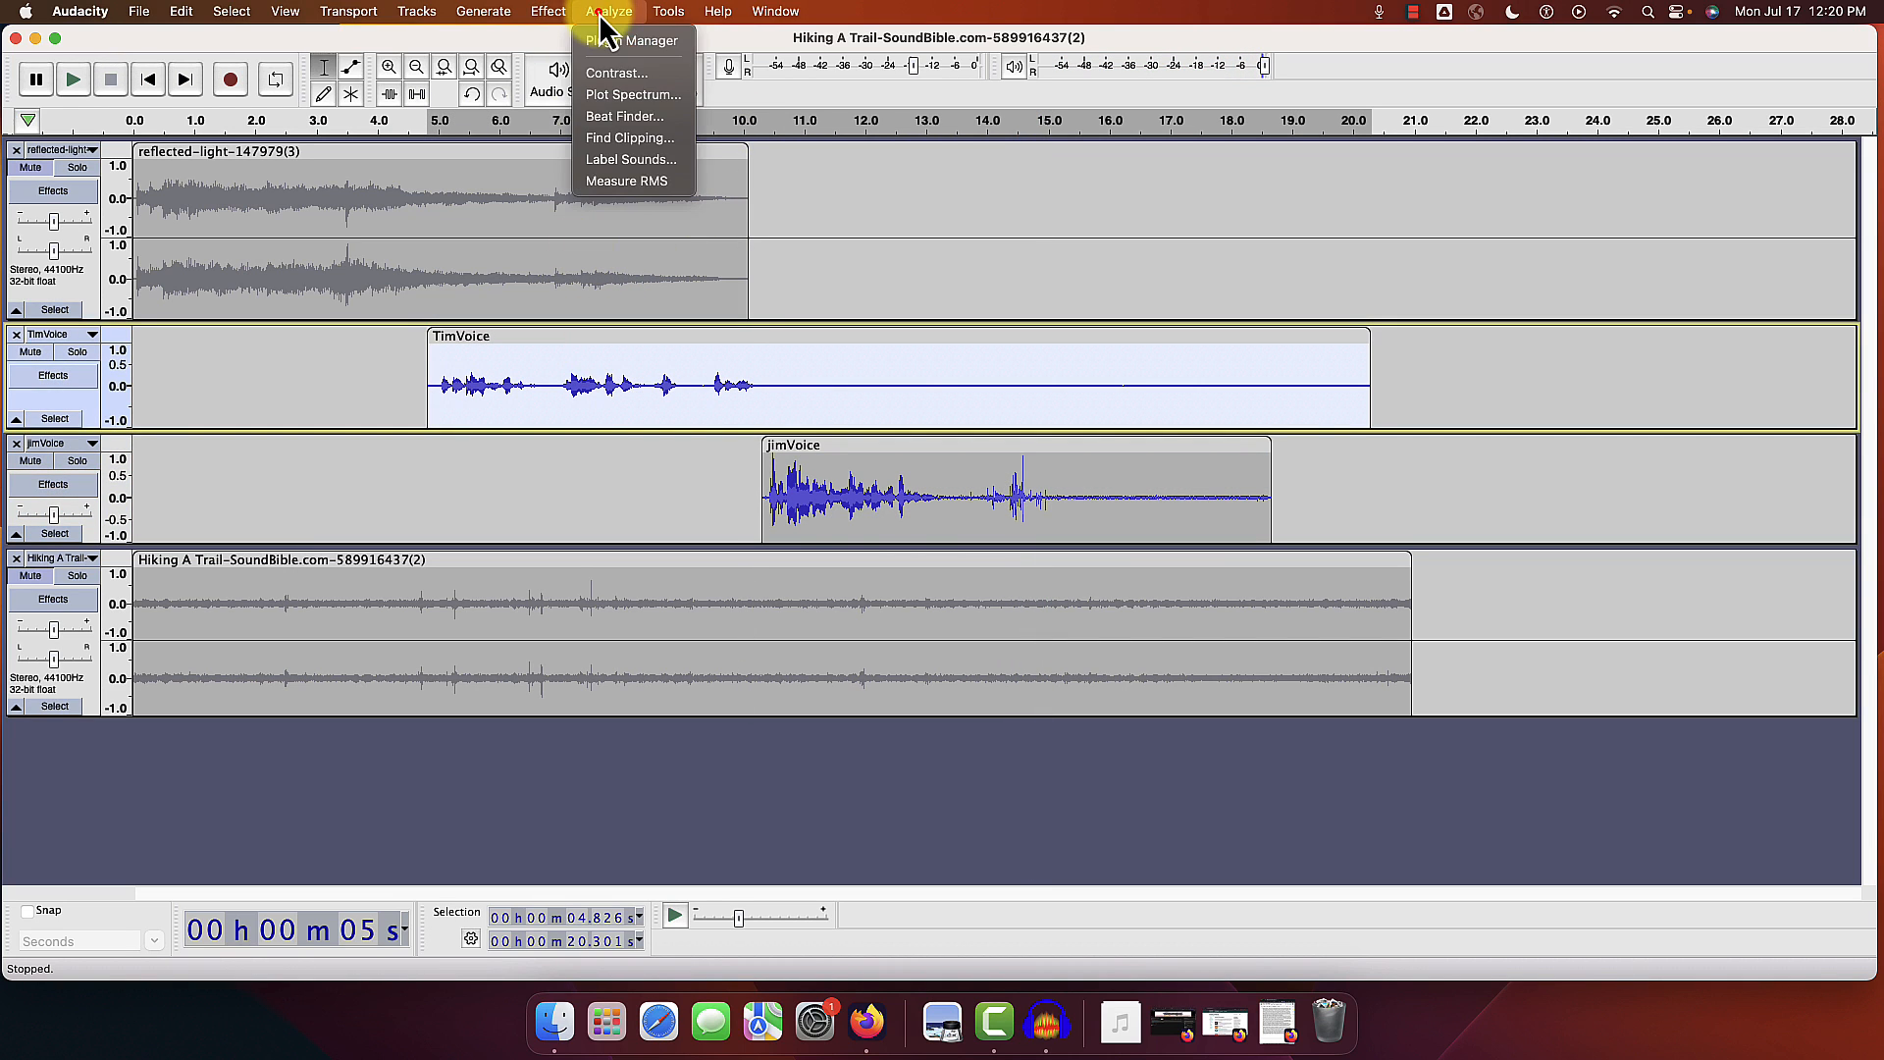
mouse_move(564, 14)
mouse_move(577, 140)
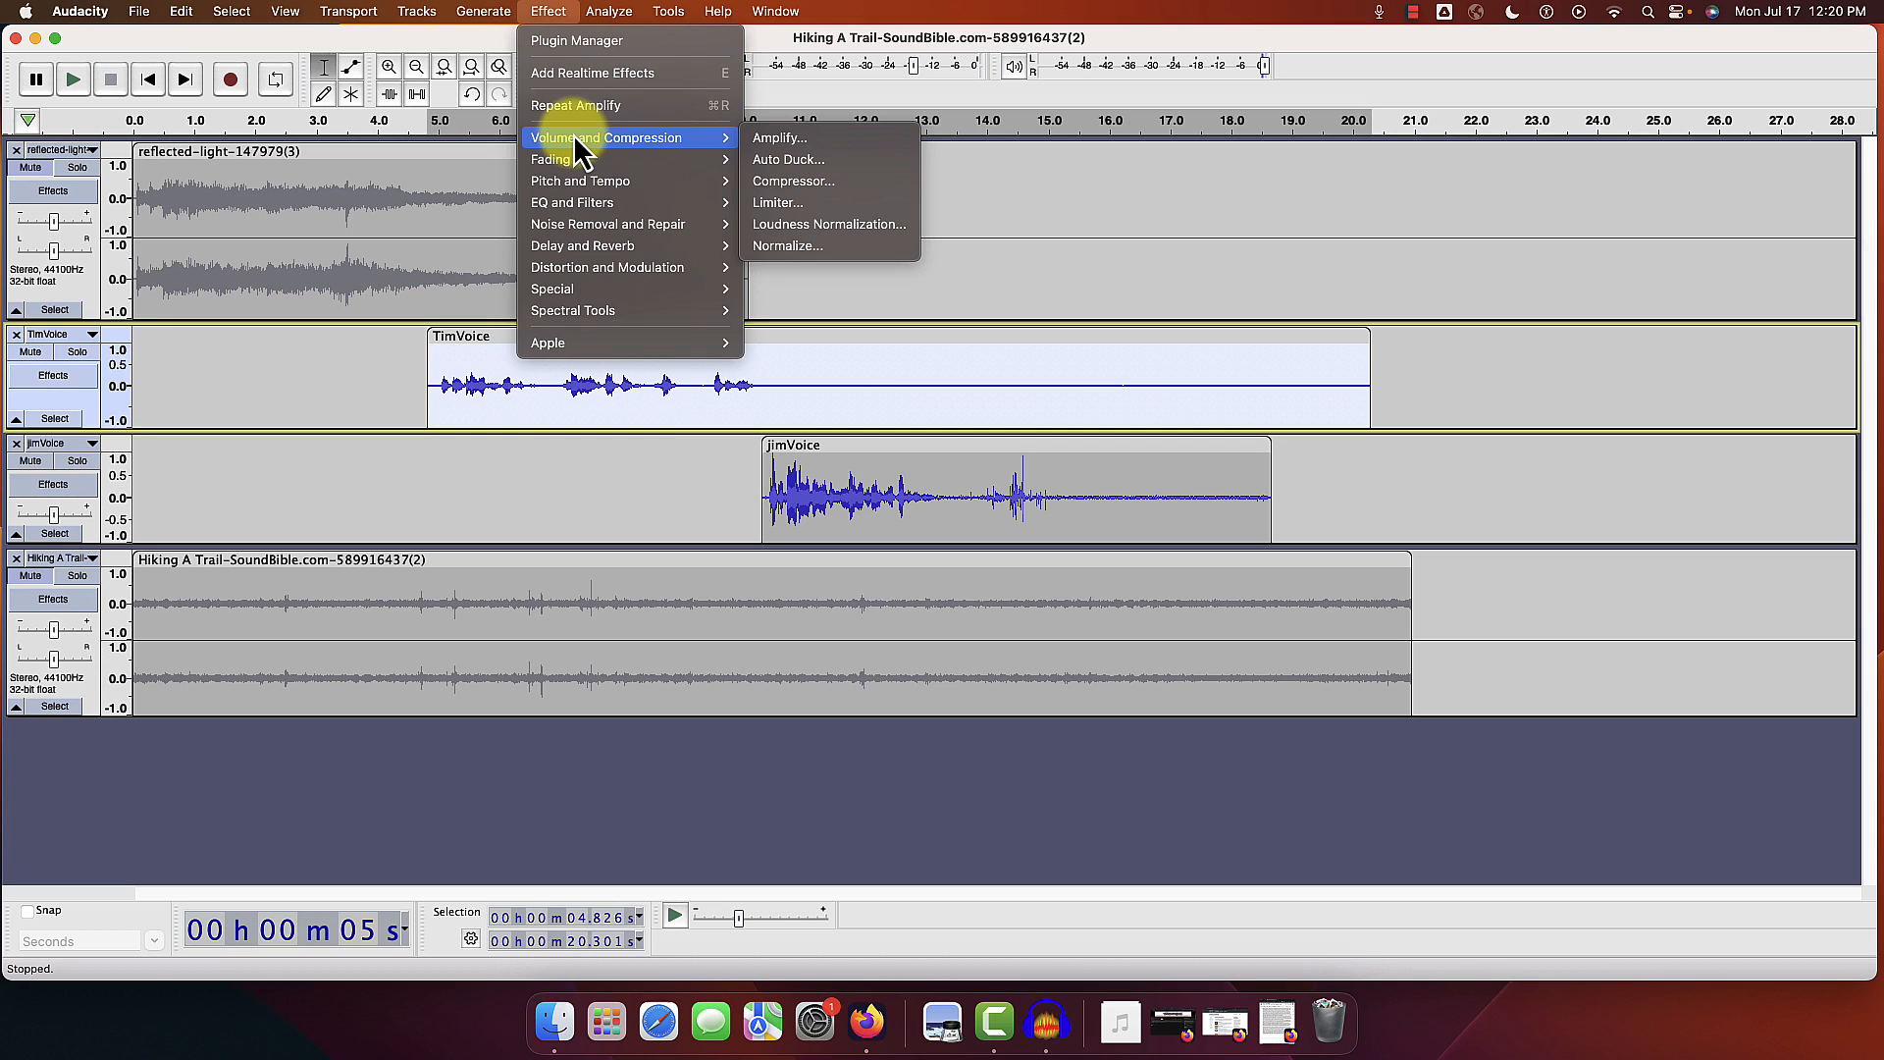
left_click(792, 137)
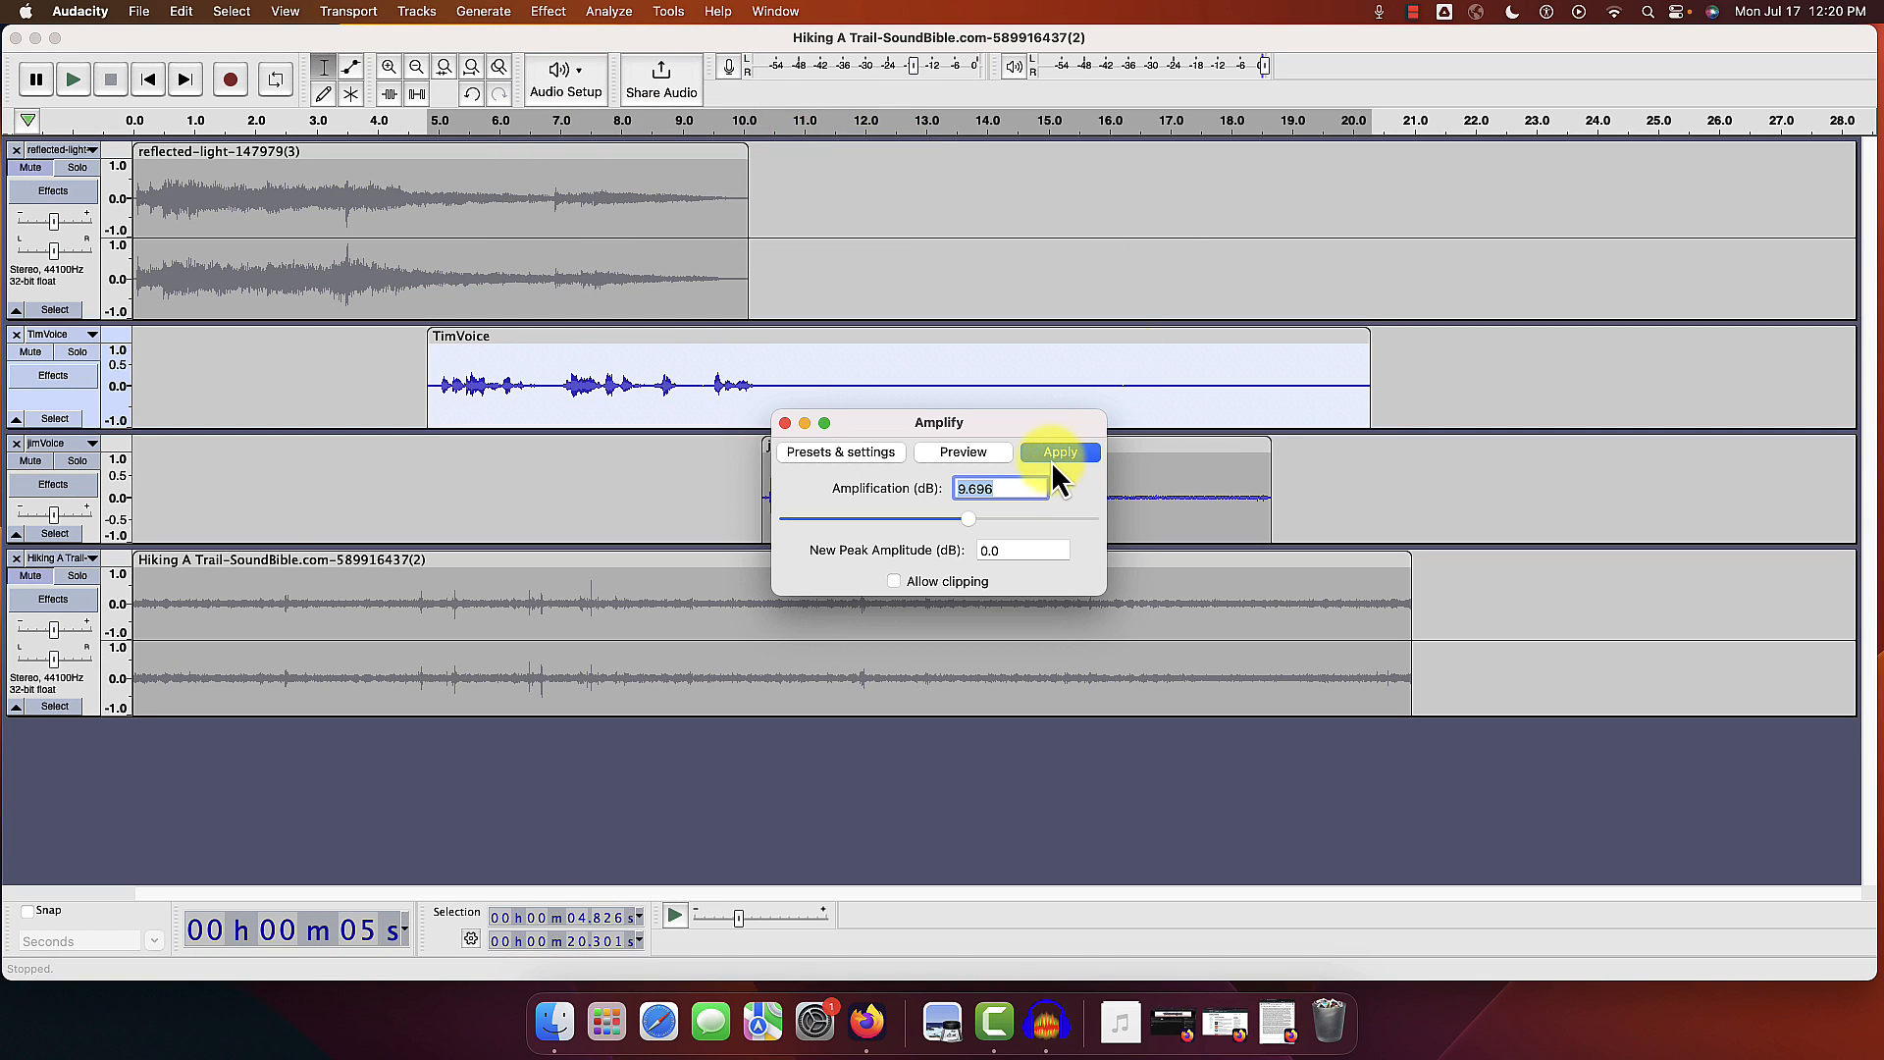
left_click(1055, 457)
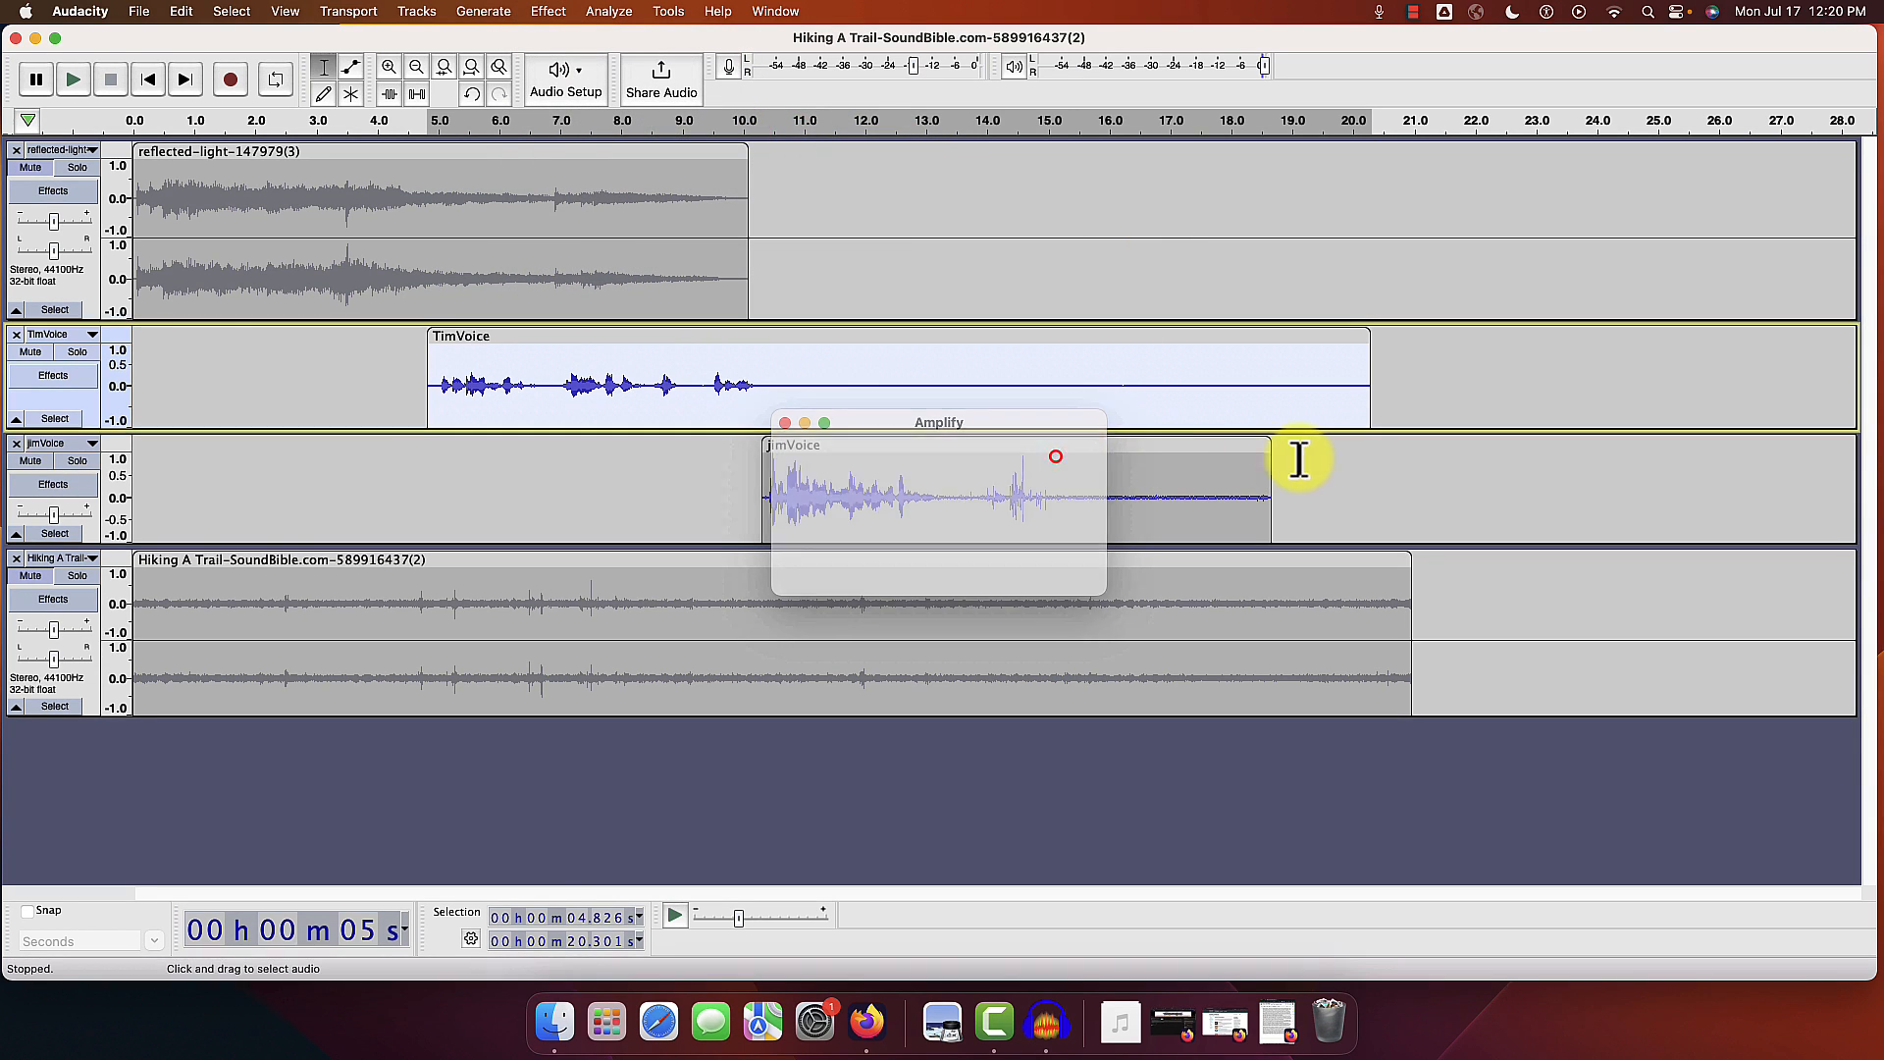
left_click(414, 124)
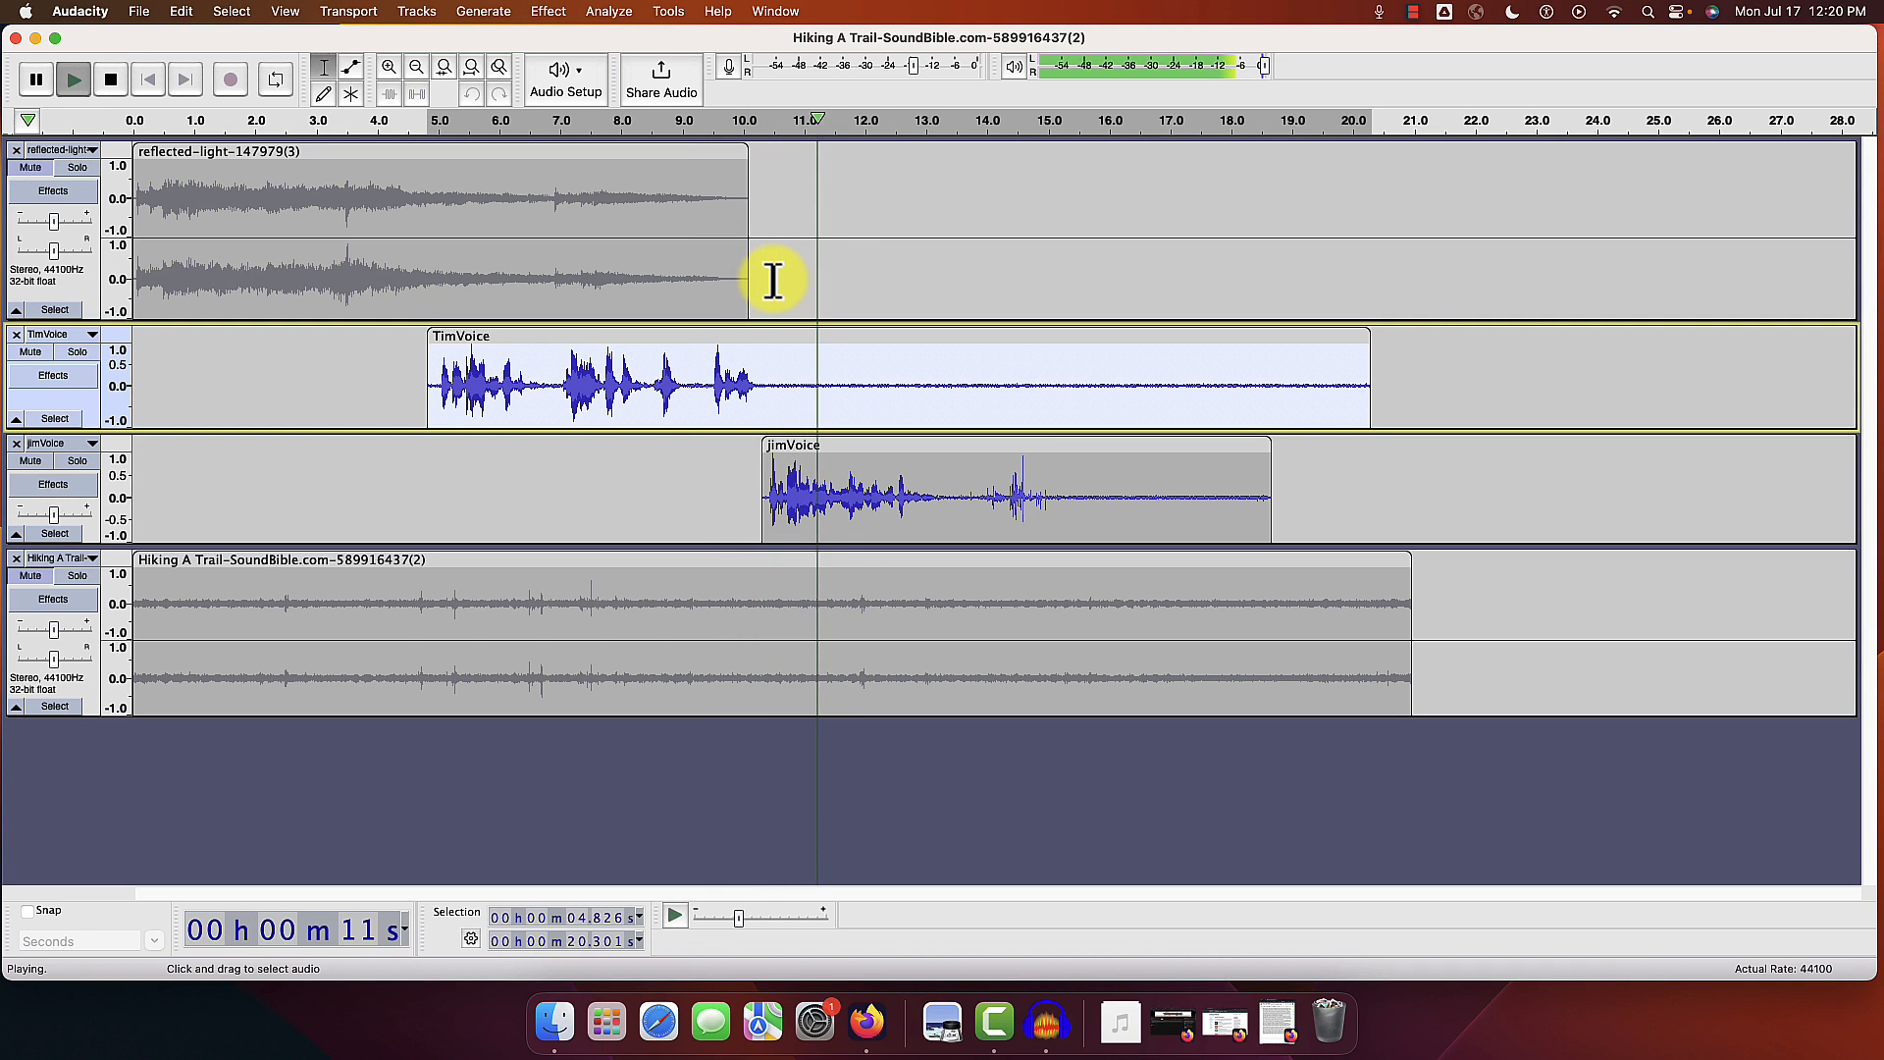
key("space")
Step: Capture a Noise Reduction profile from TimVoice's speechless tail, from about 10.4 s to the clip's end
left_click(791, 348)
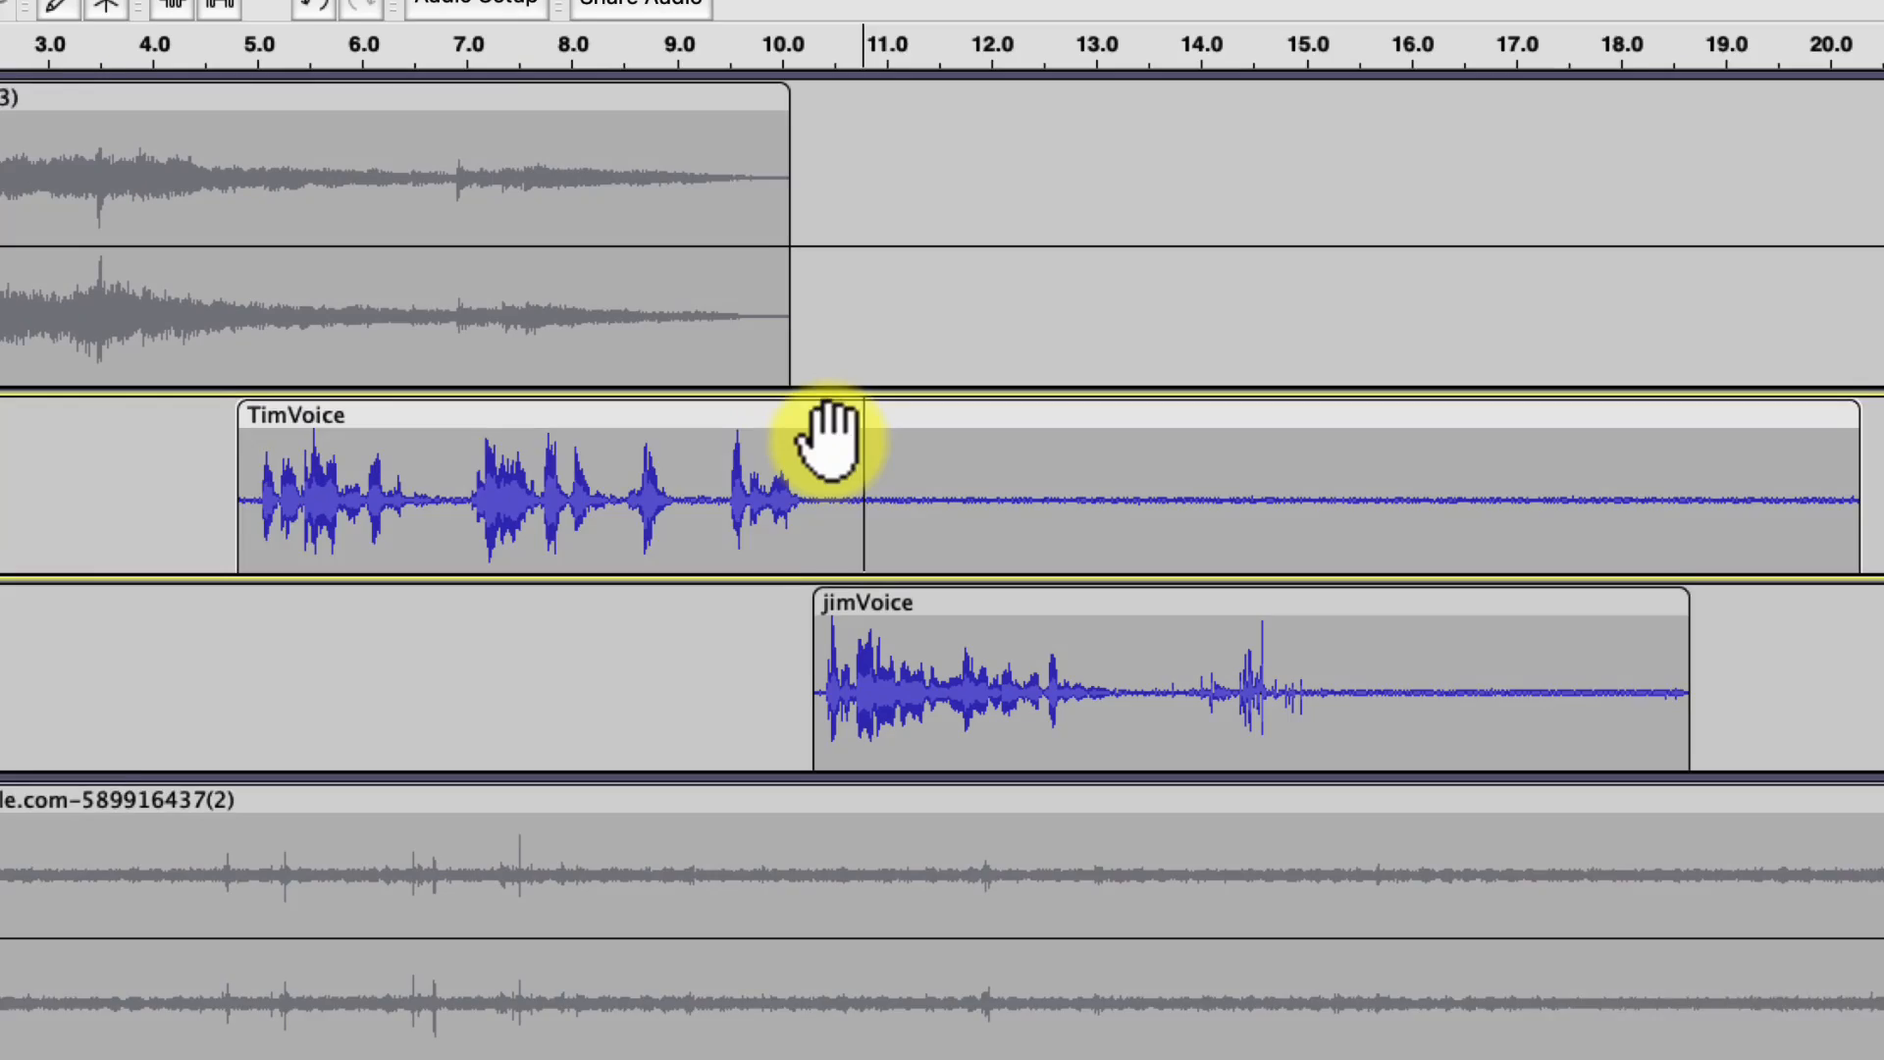
left_click(829, 437)
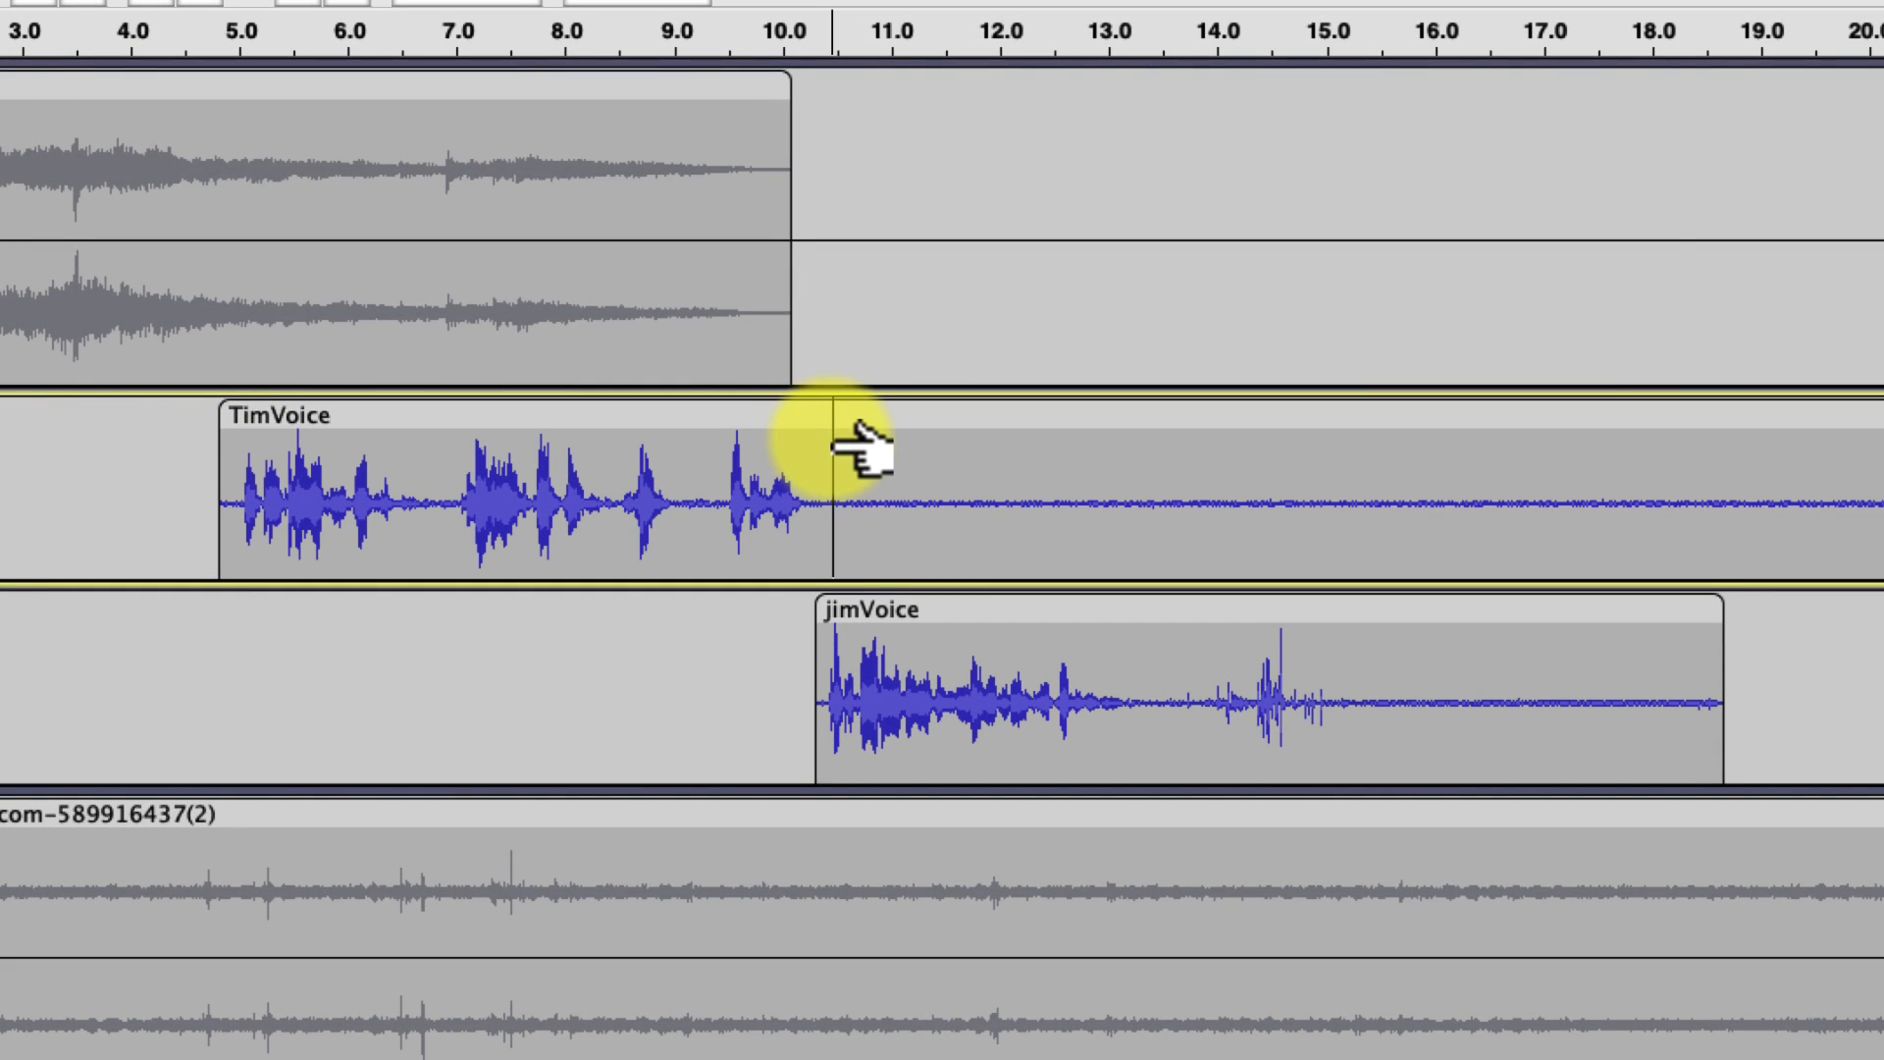
left_click_drag(832, 443, 1880, 487)
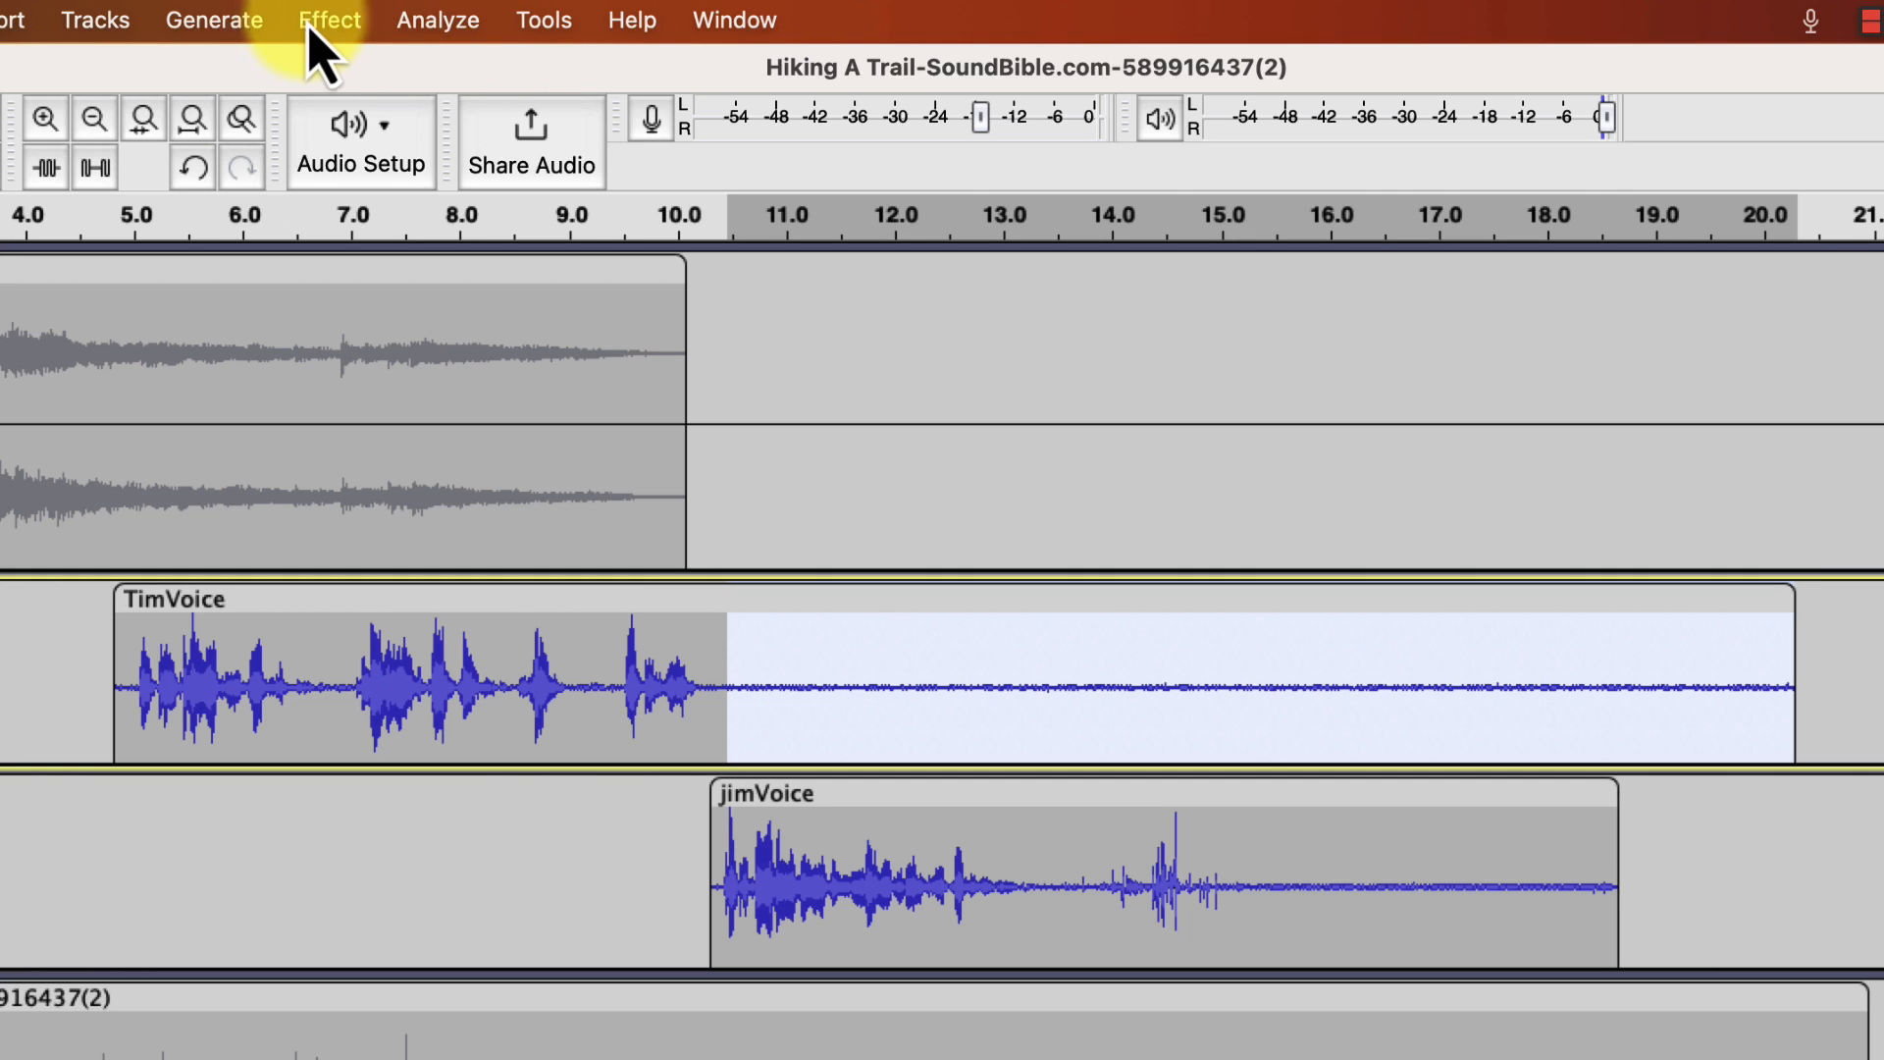
left_click(347, 24)
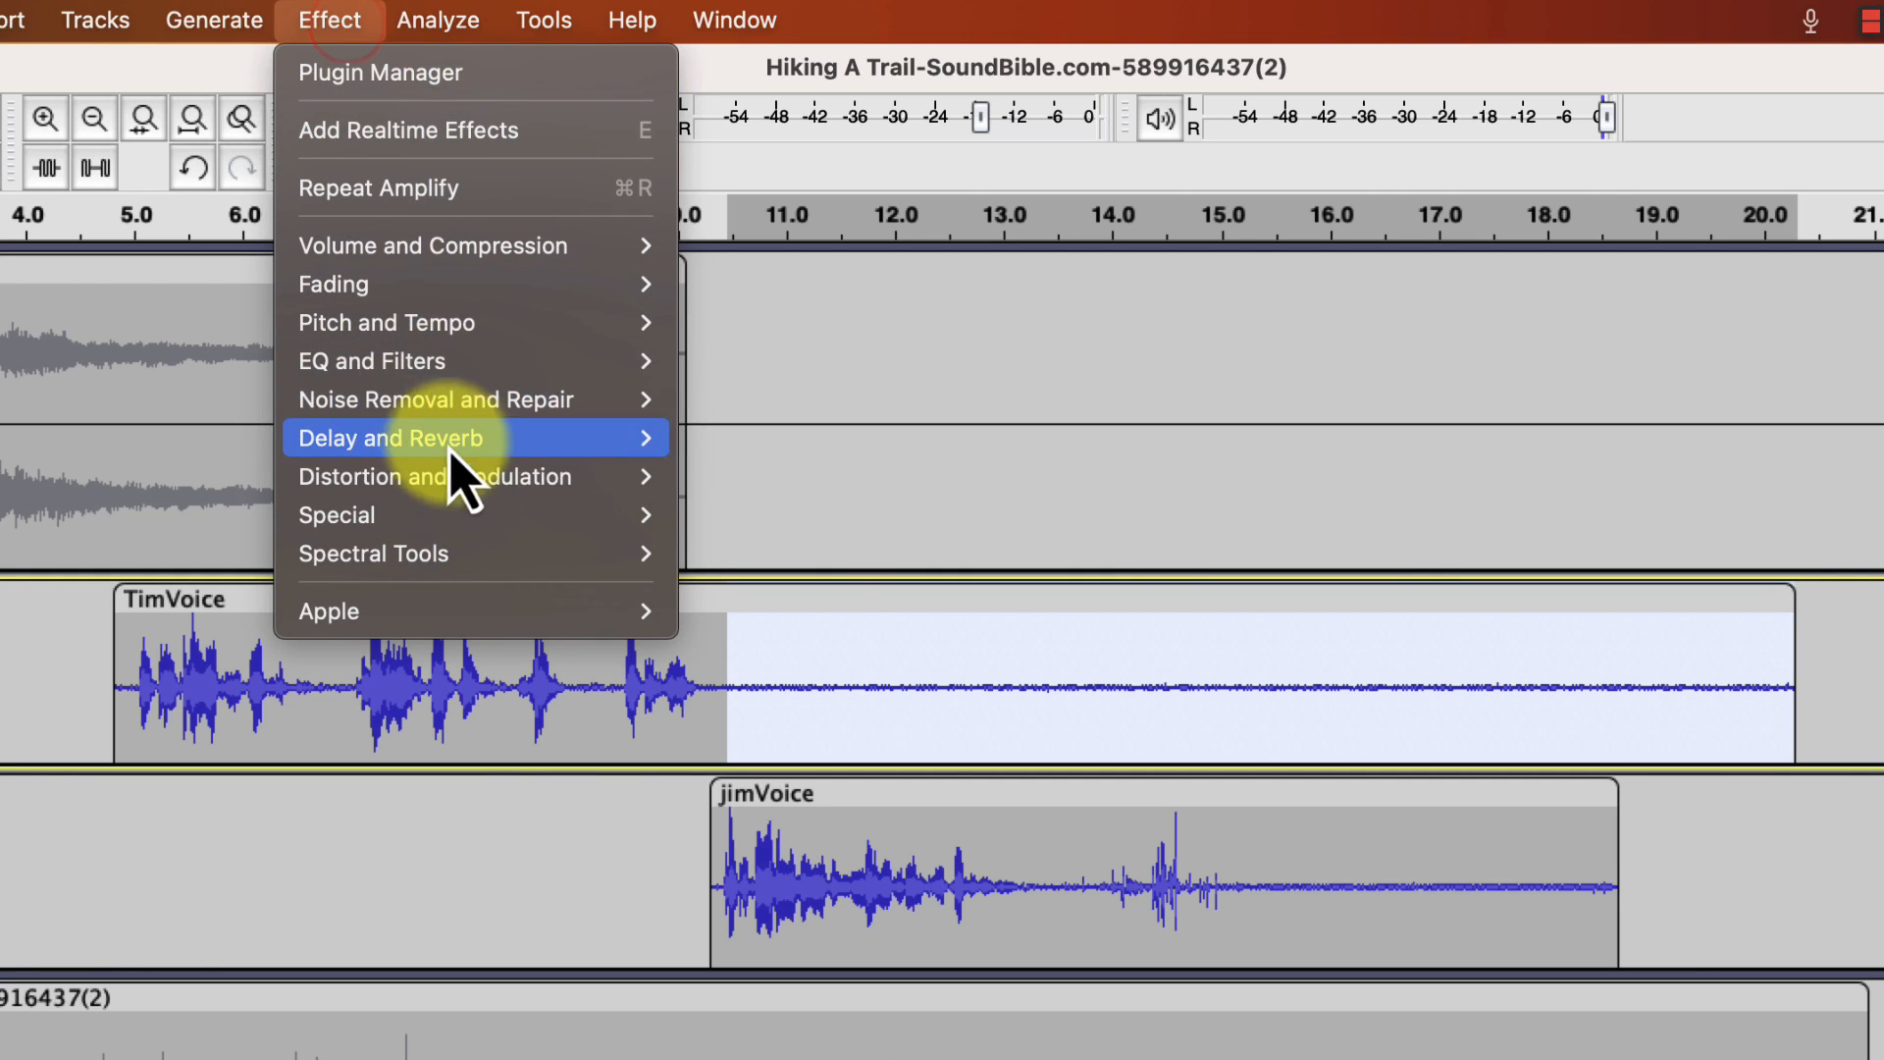
mouse_move(469, 486)
mouse_move(498, 404)
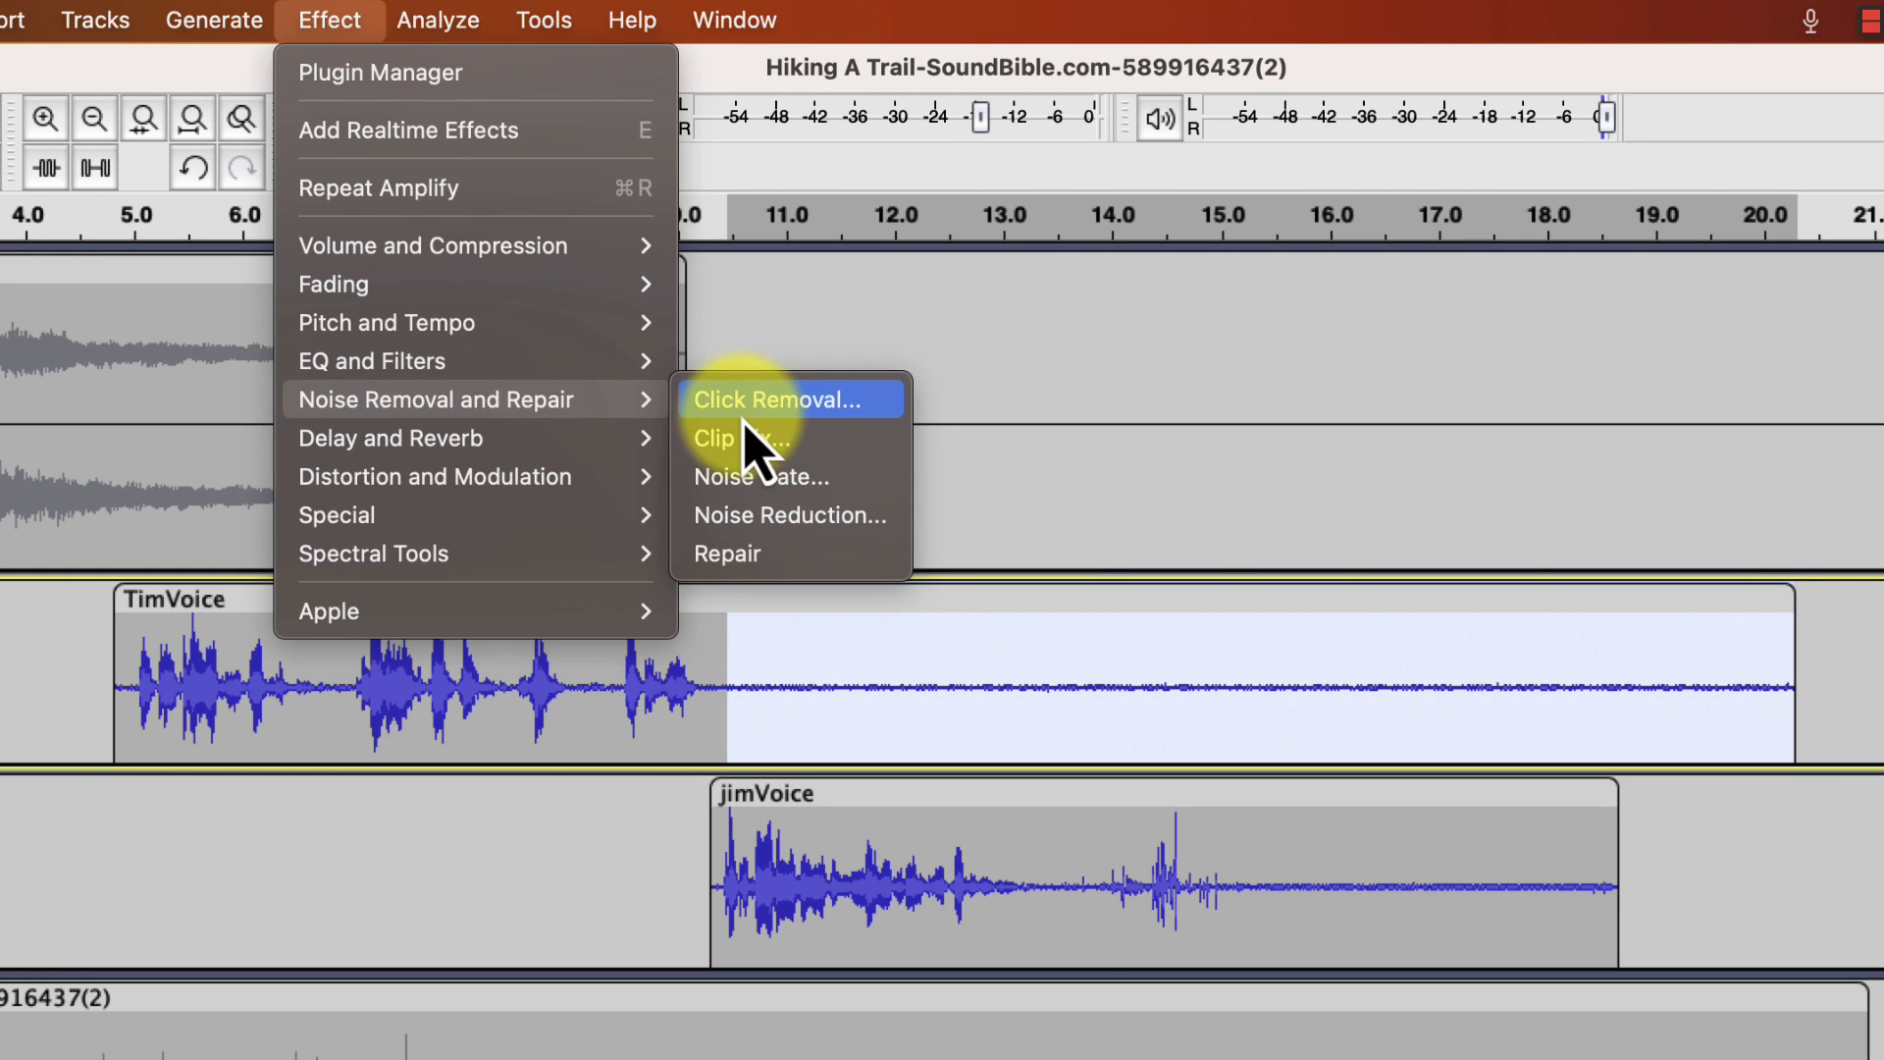
left_click(746, 518)
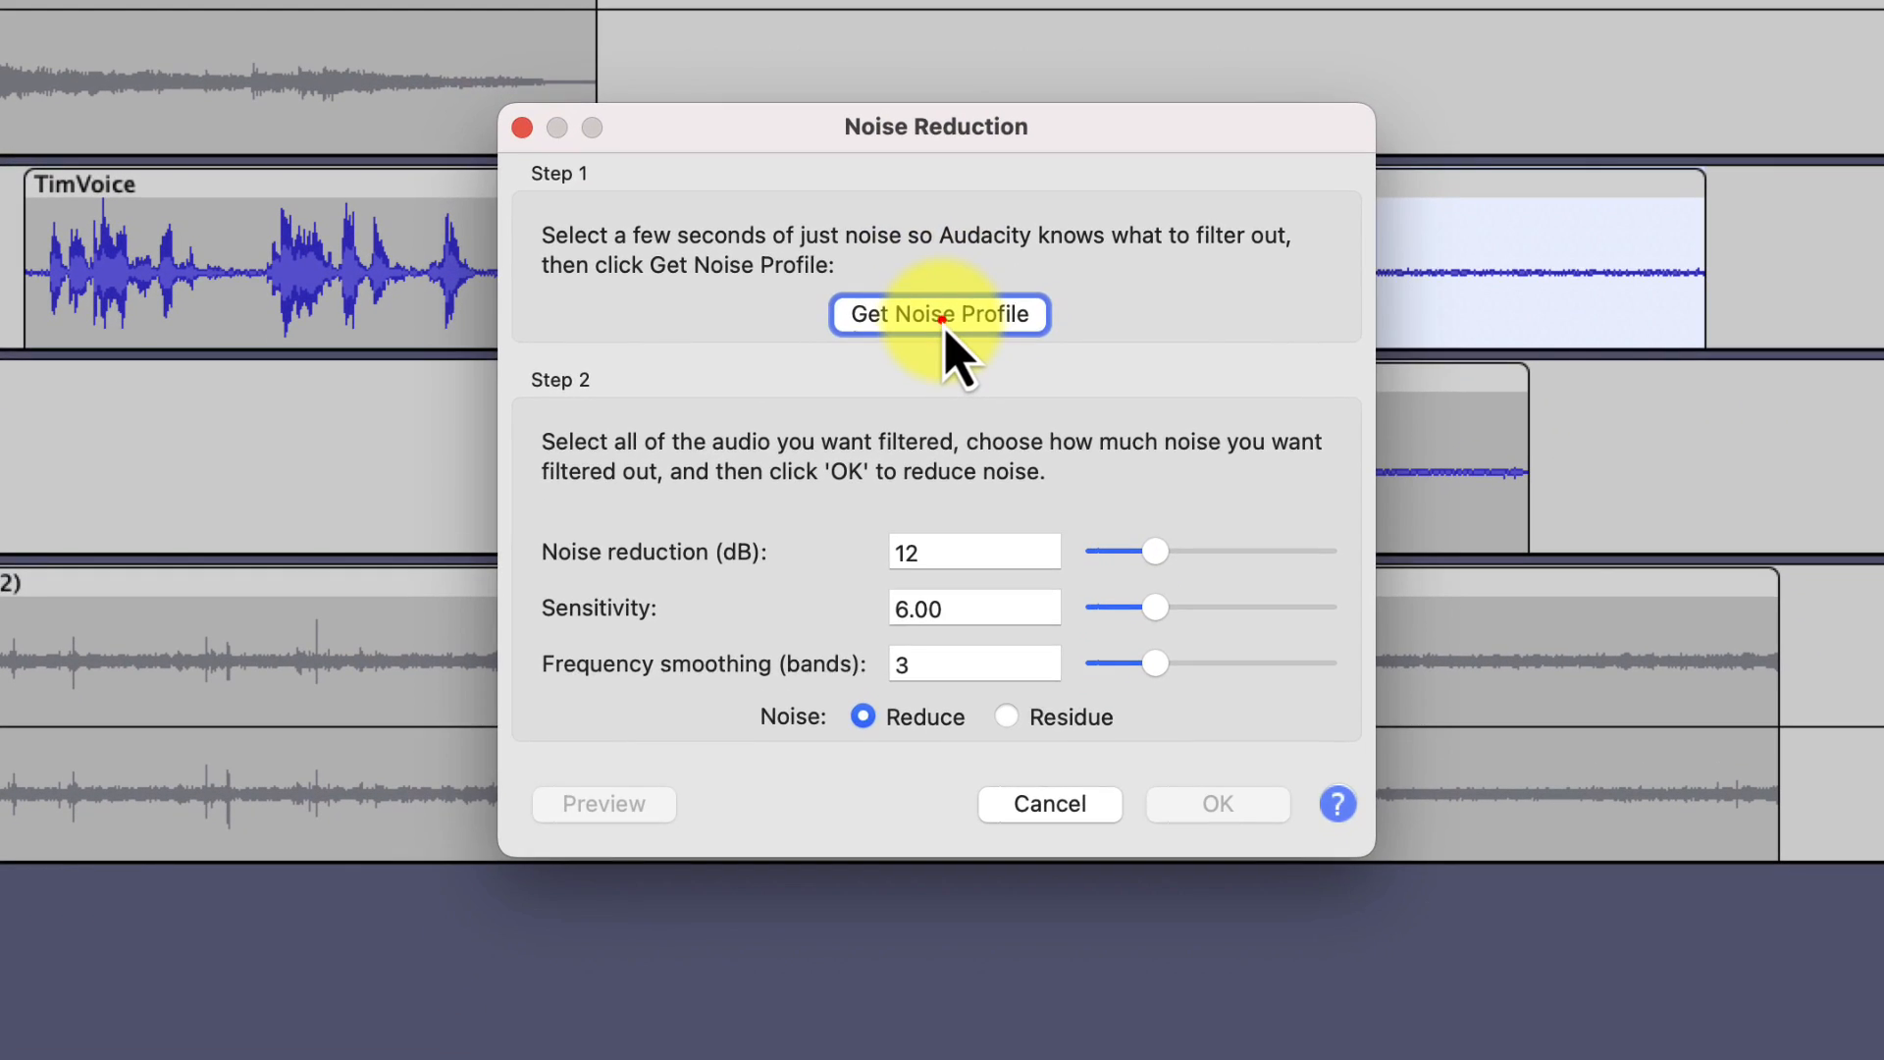
left_click(942, 316)
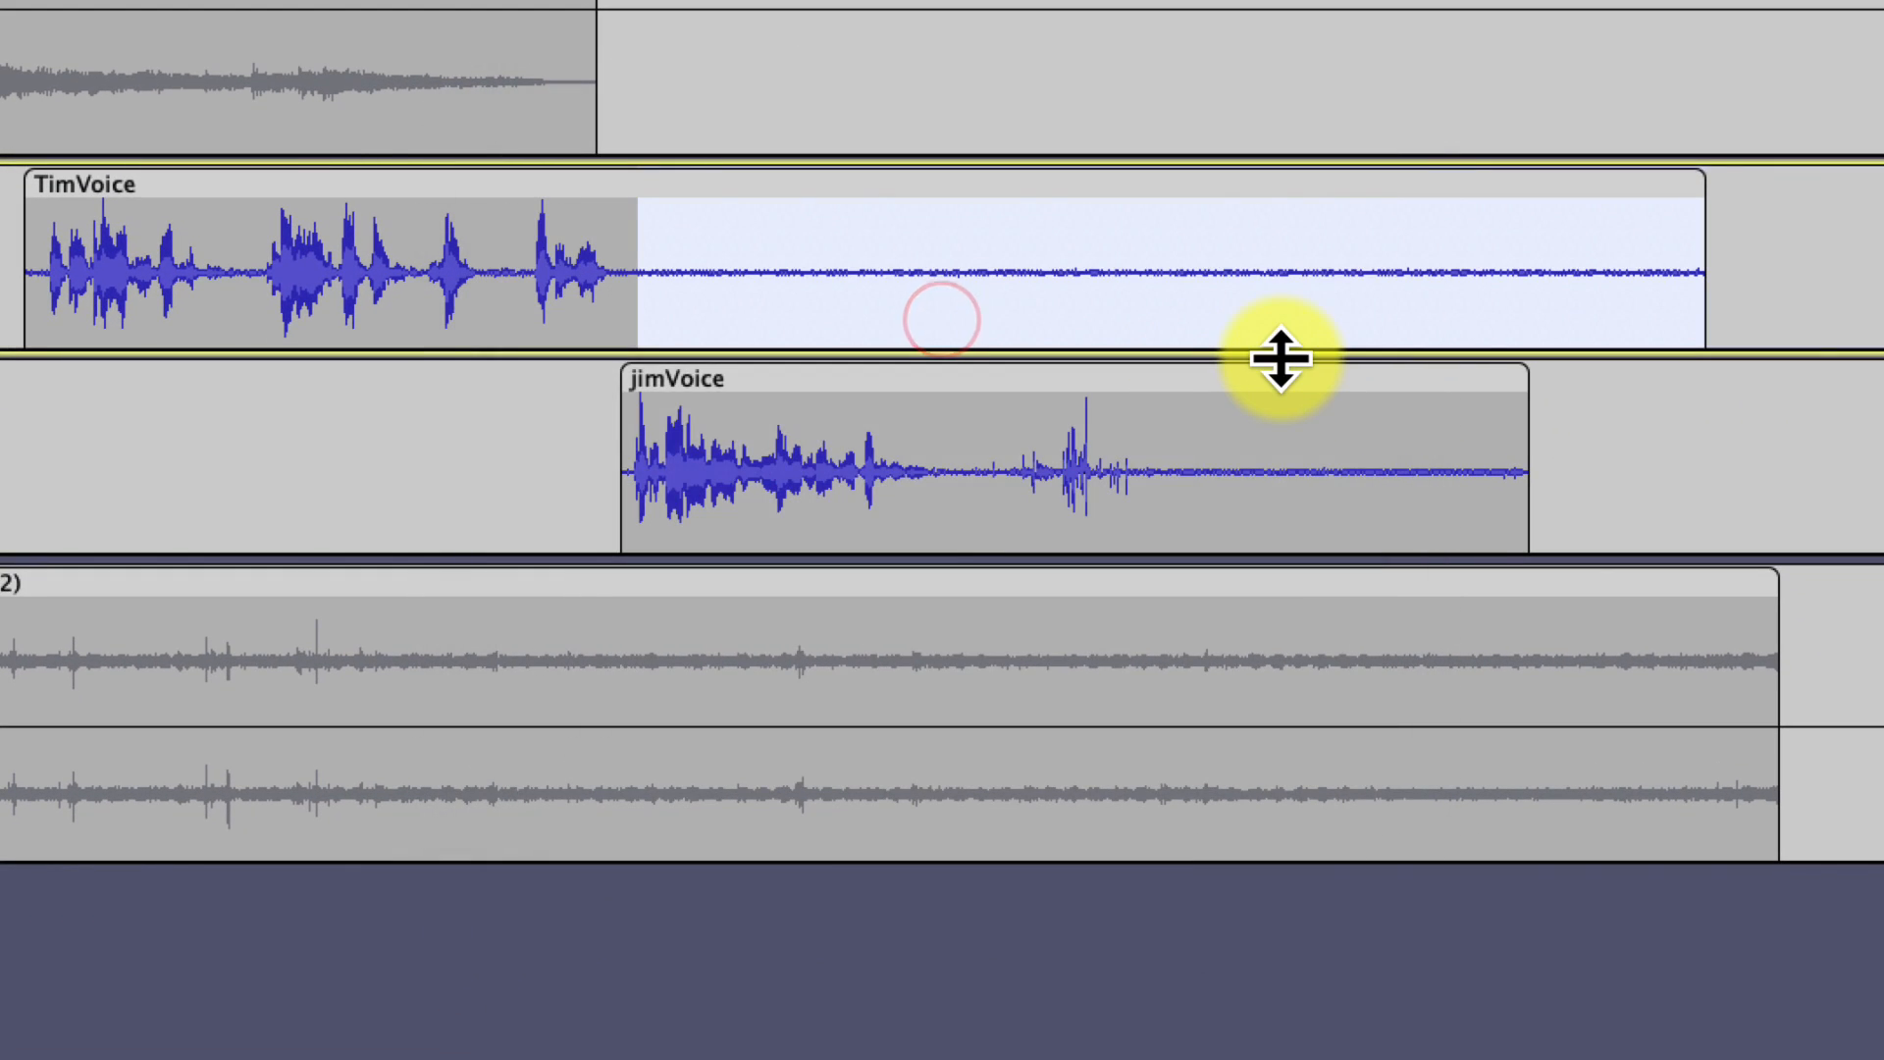
Step: Apply Noise Reduction to the whole TimVoice clip with 12 dB reduction, sensitivity 6.00 and 3 smoothing bands, and play the result
left_click(621, 243)
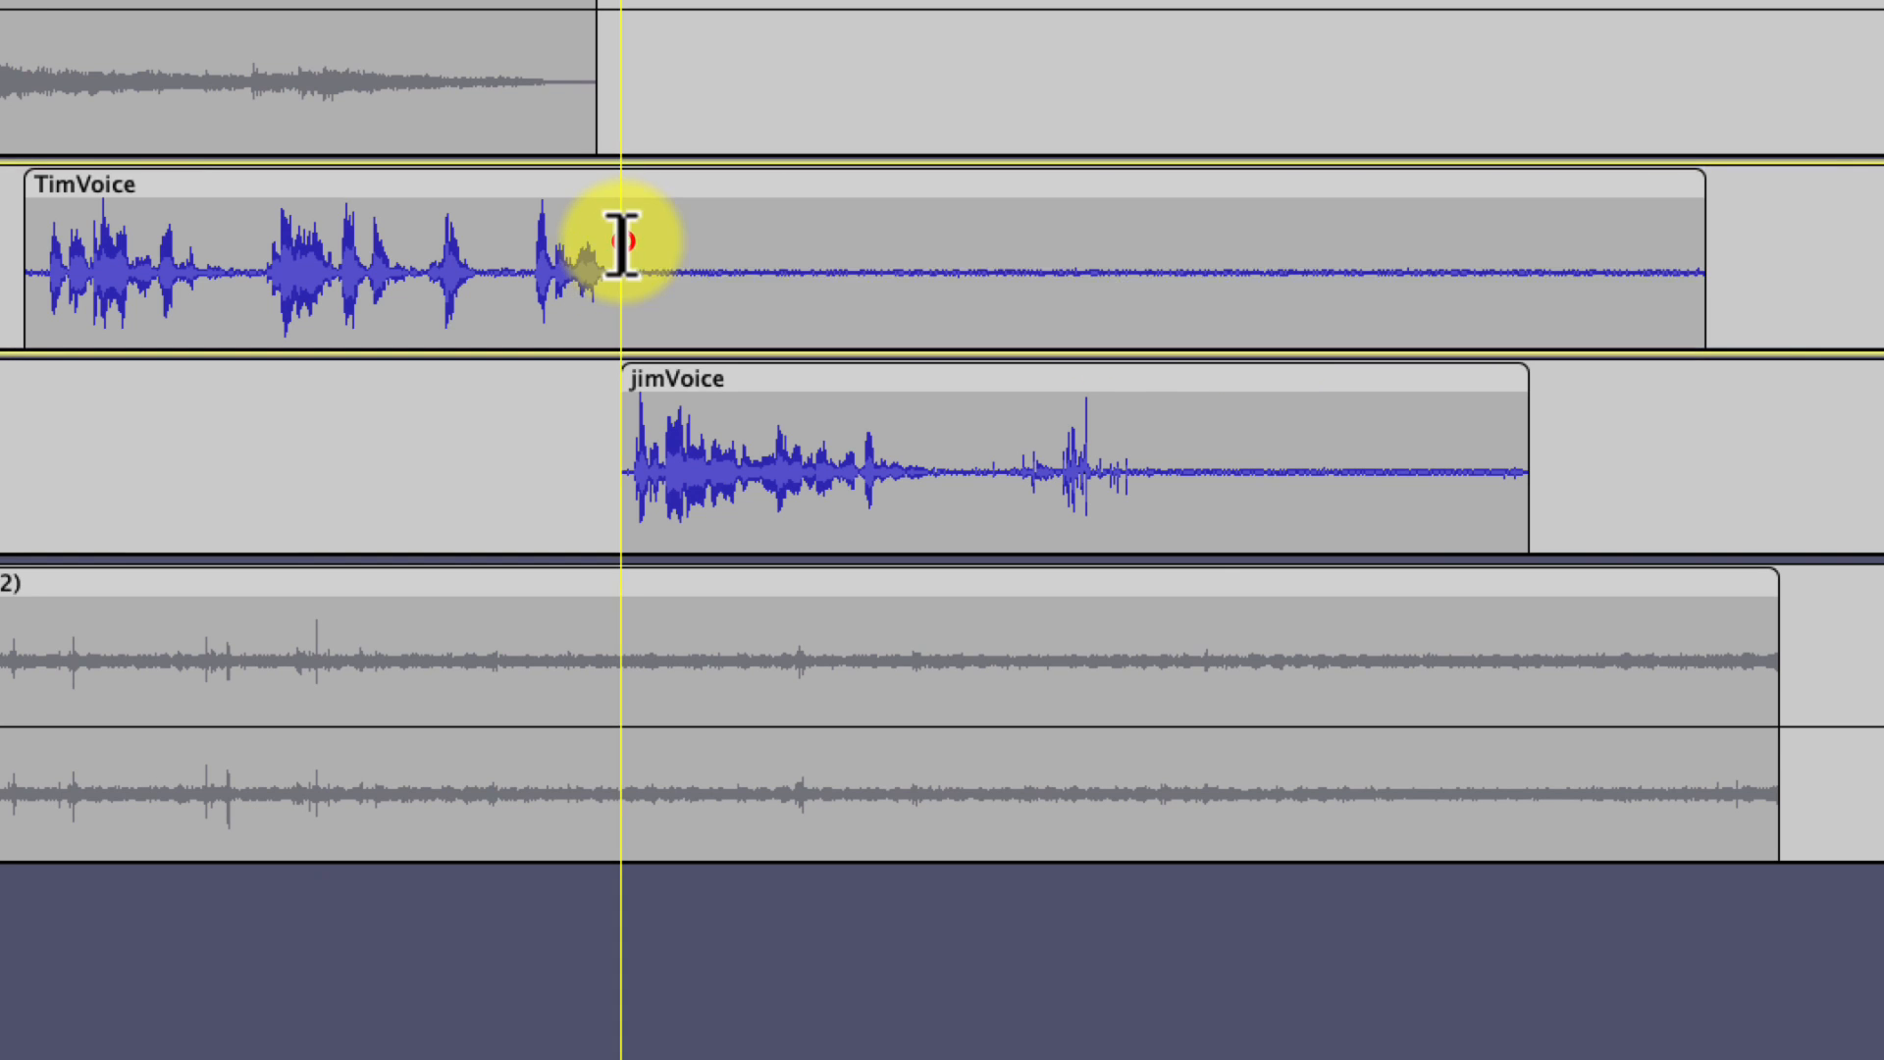
double_click(621, 243)
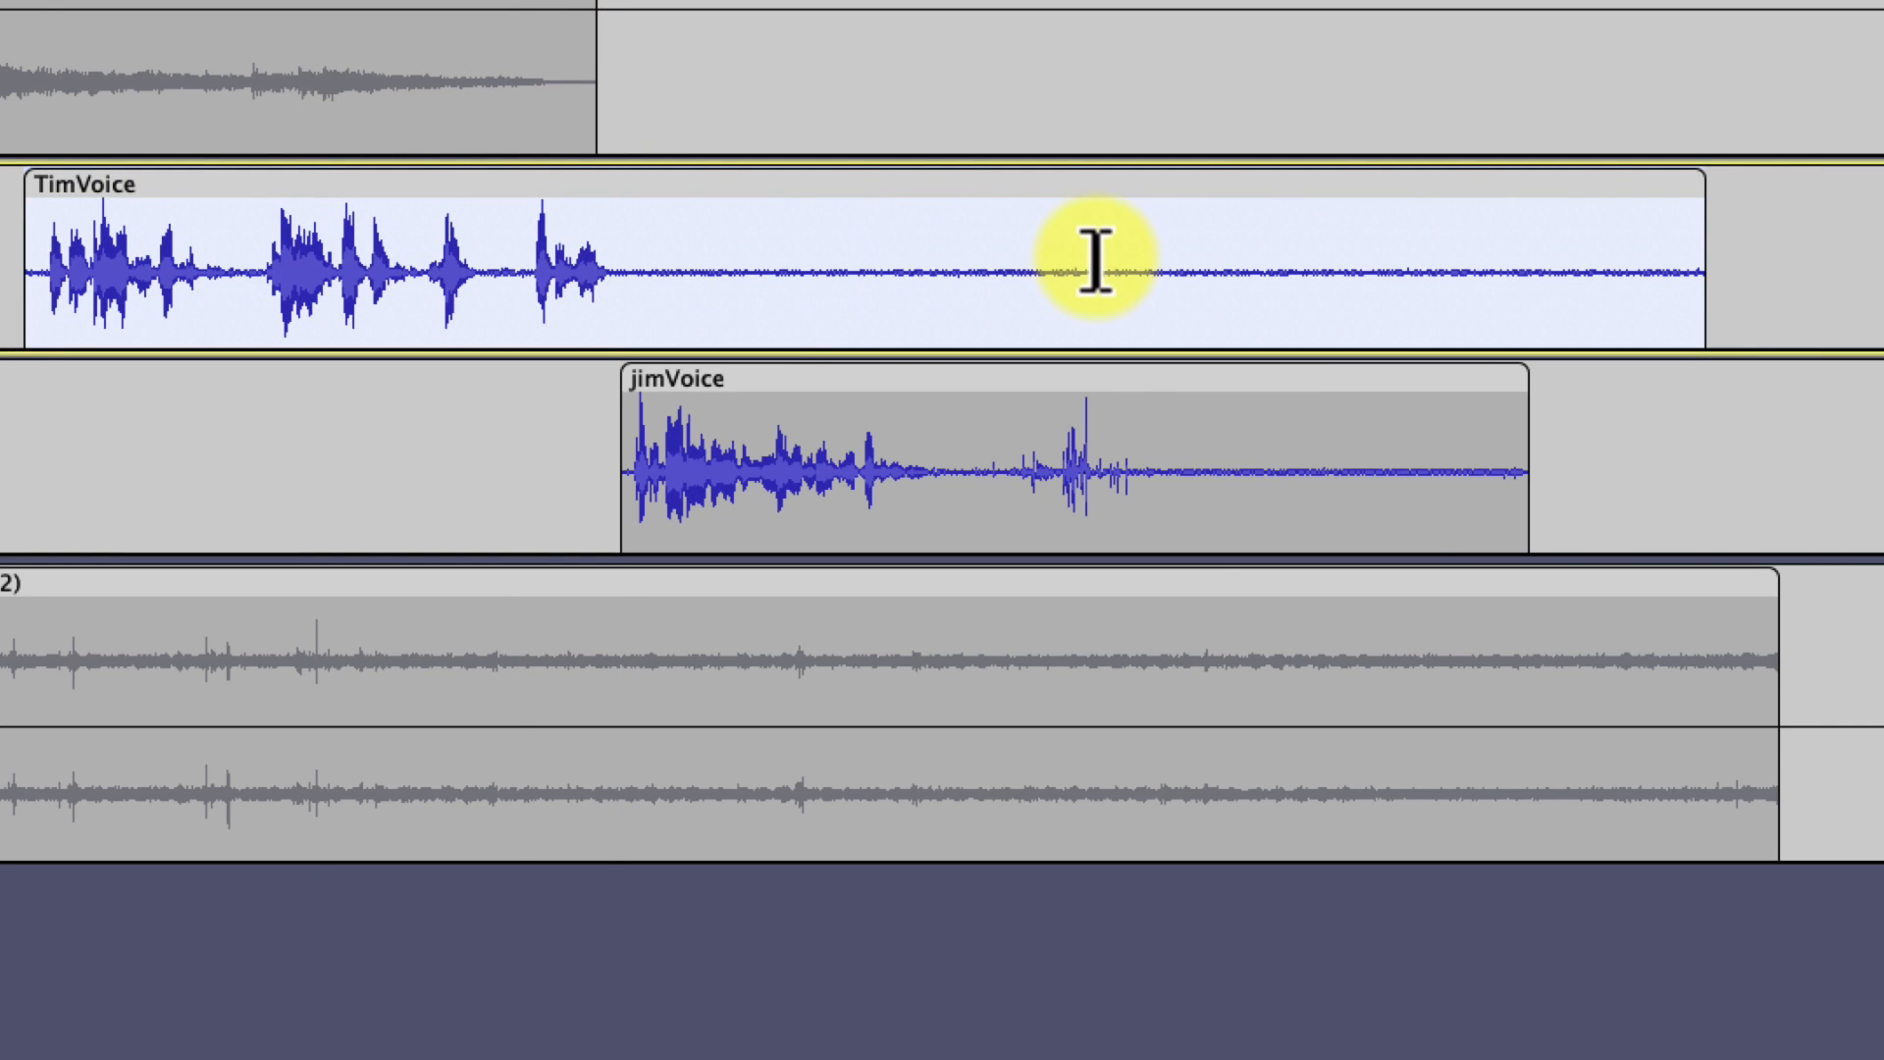
left_click(319, 20)
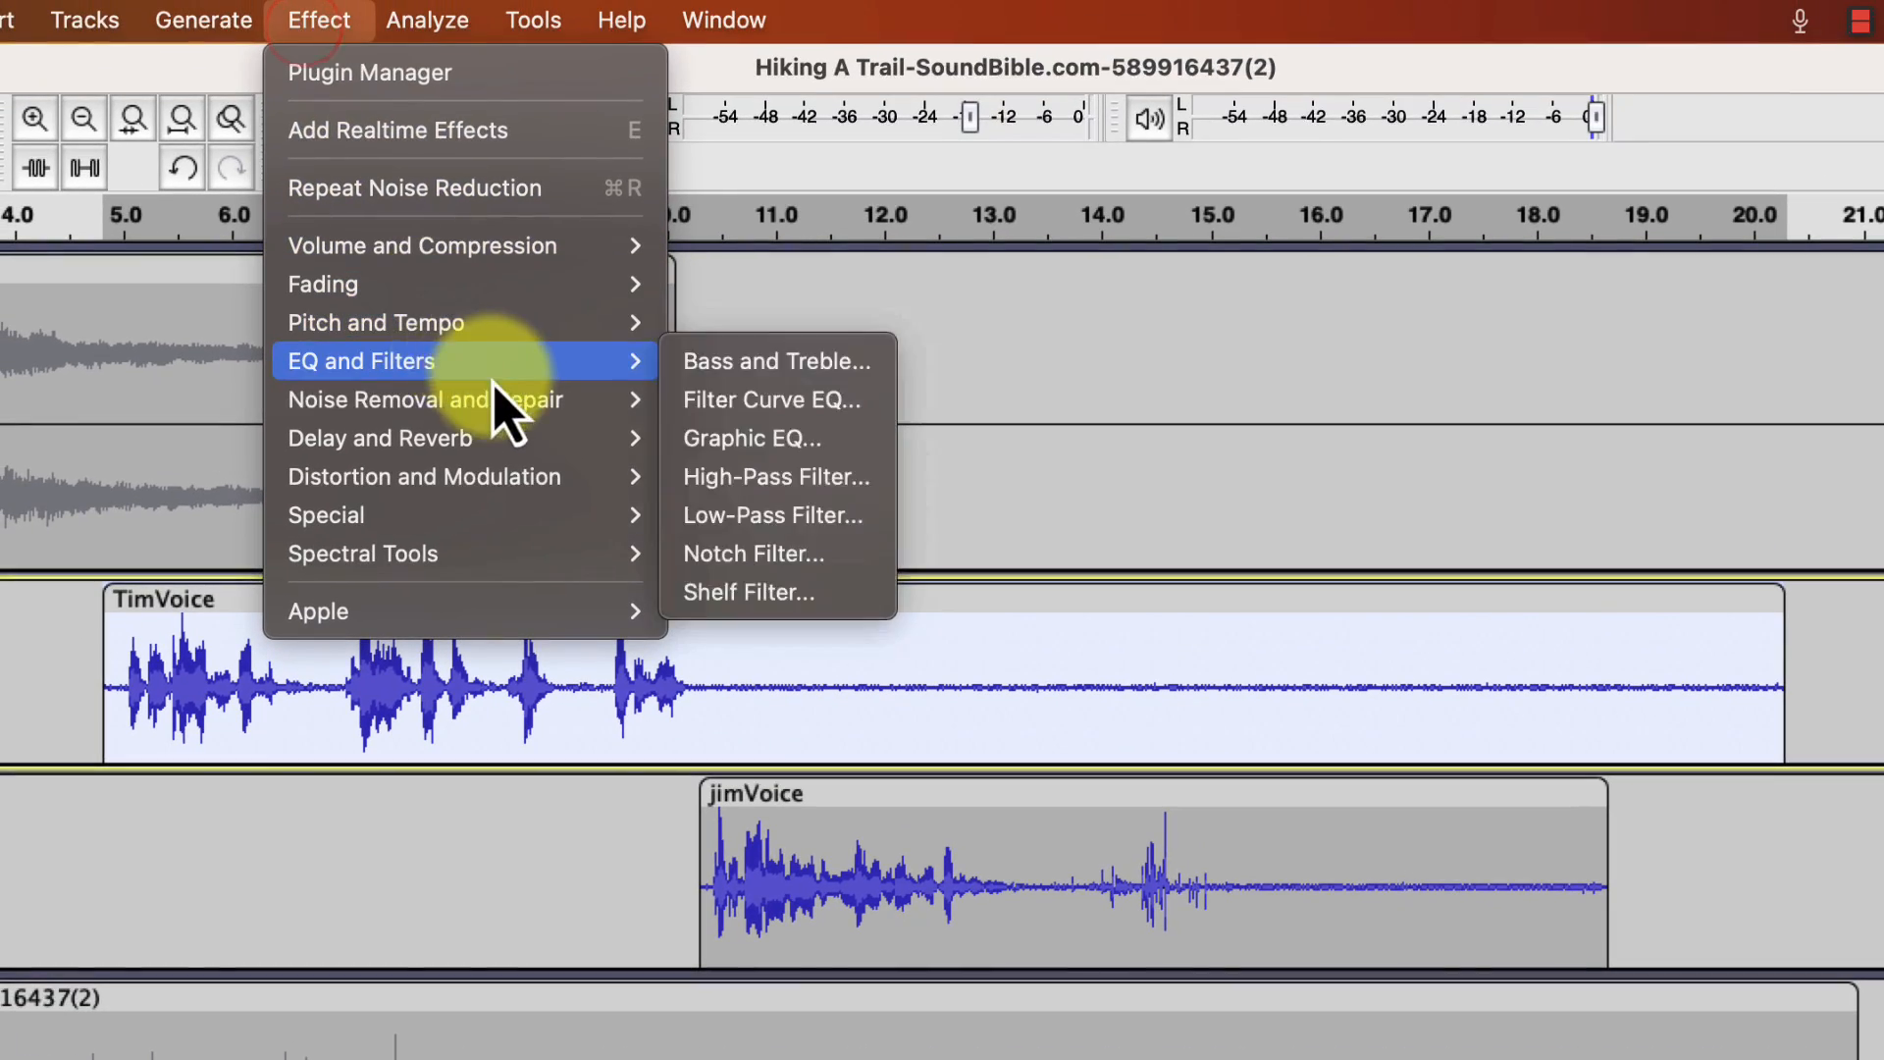
mouse_move(501, 398)
left_click(785, 516)
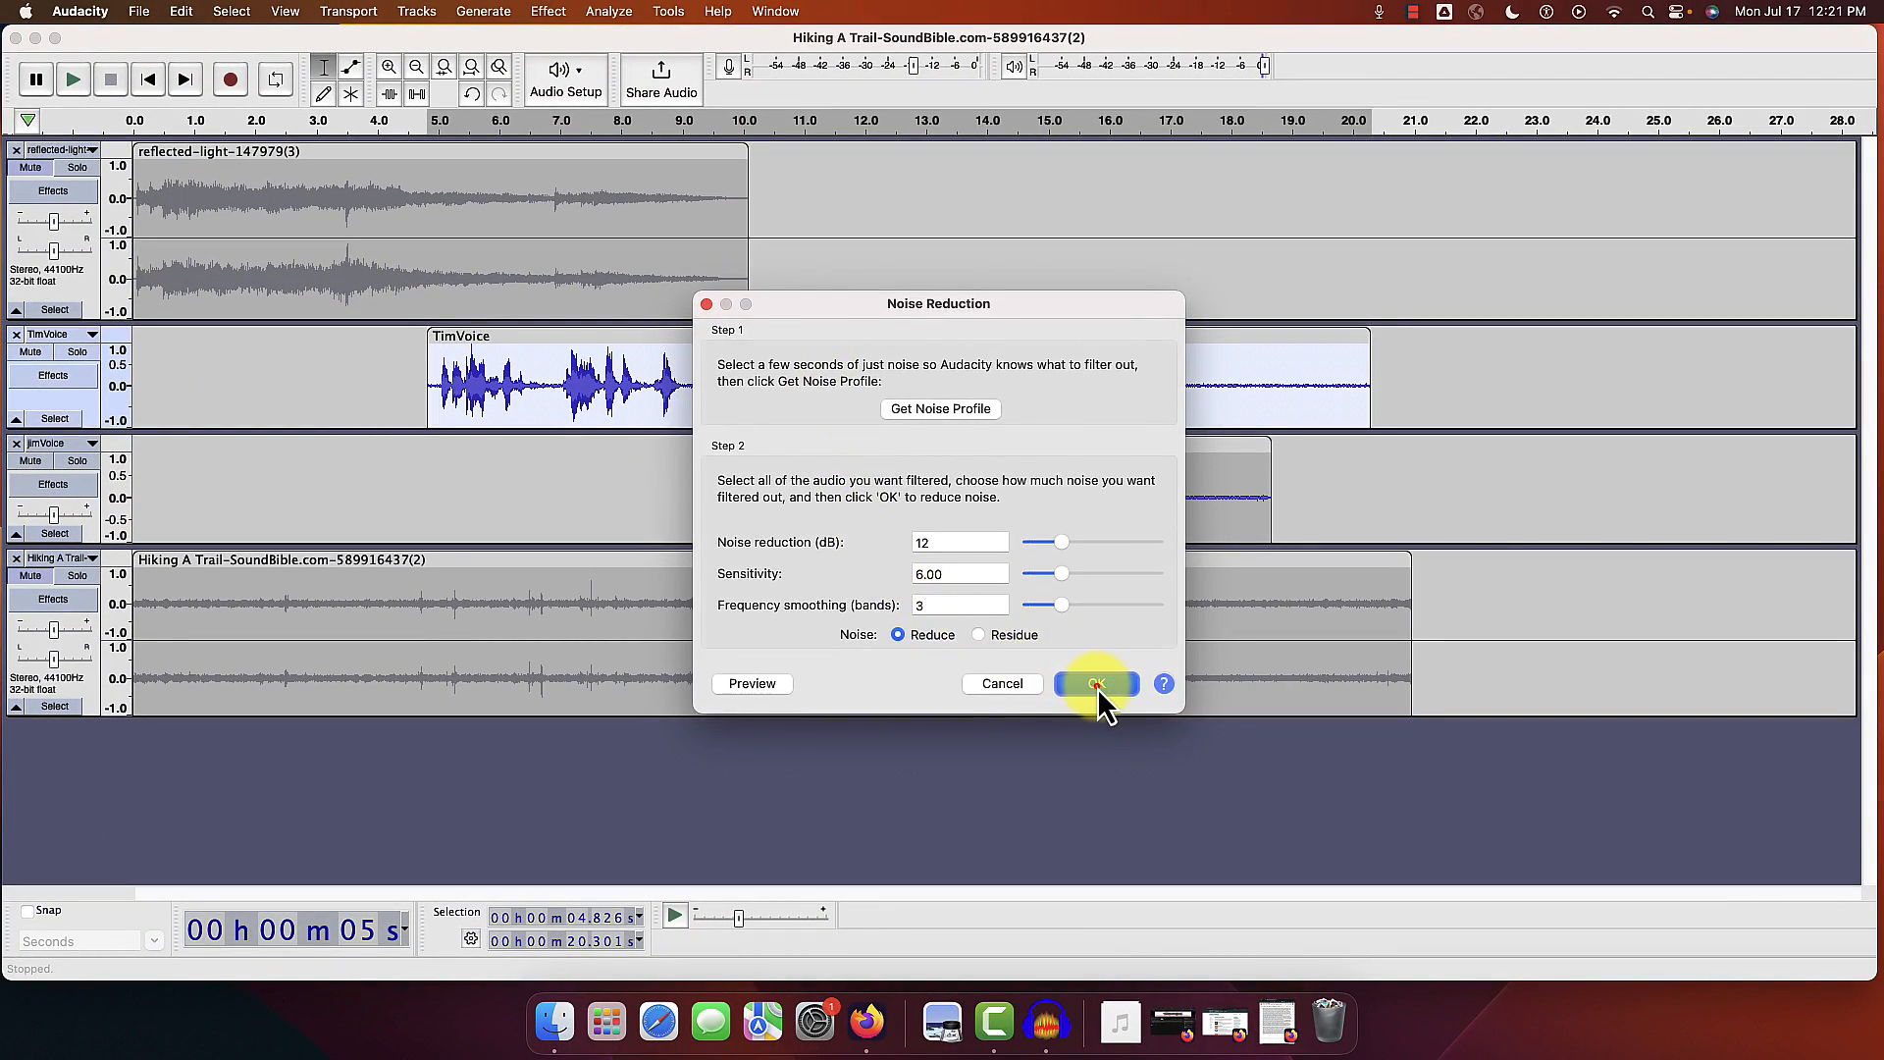
left_click(1097, 687)
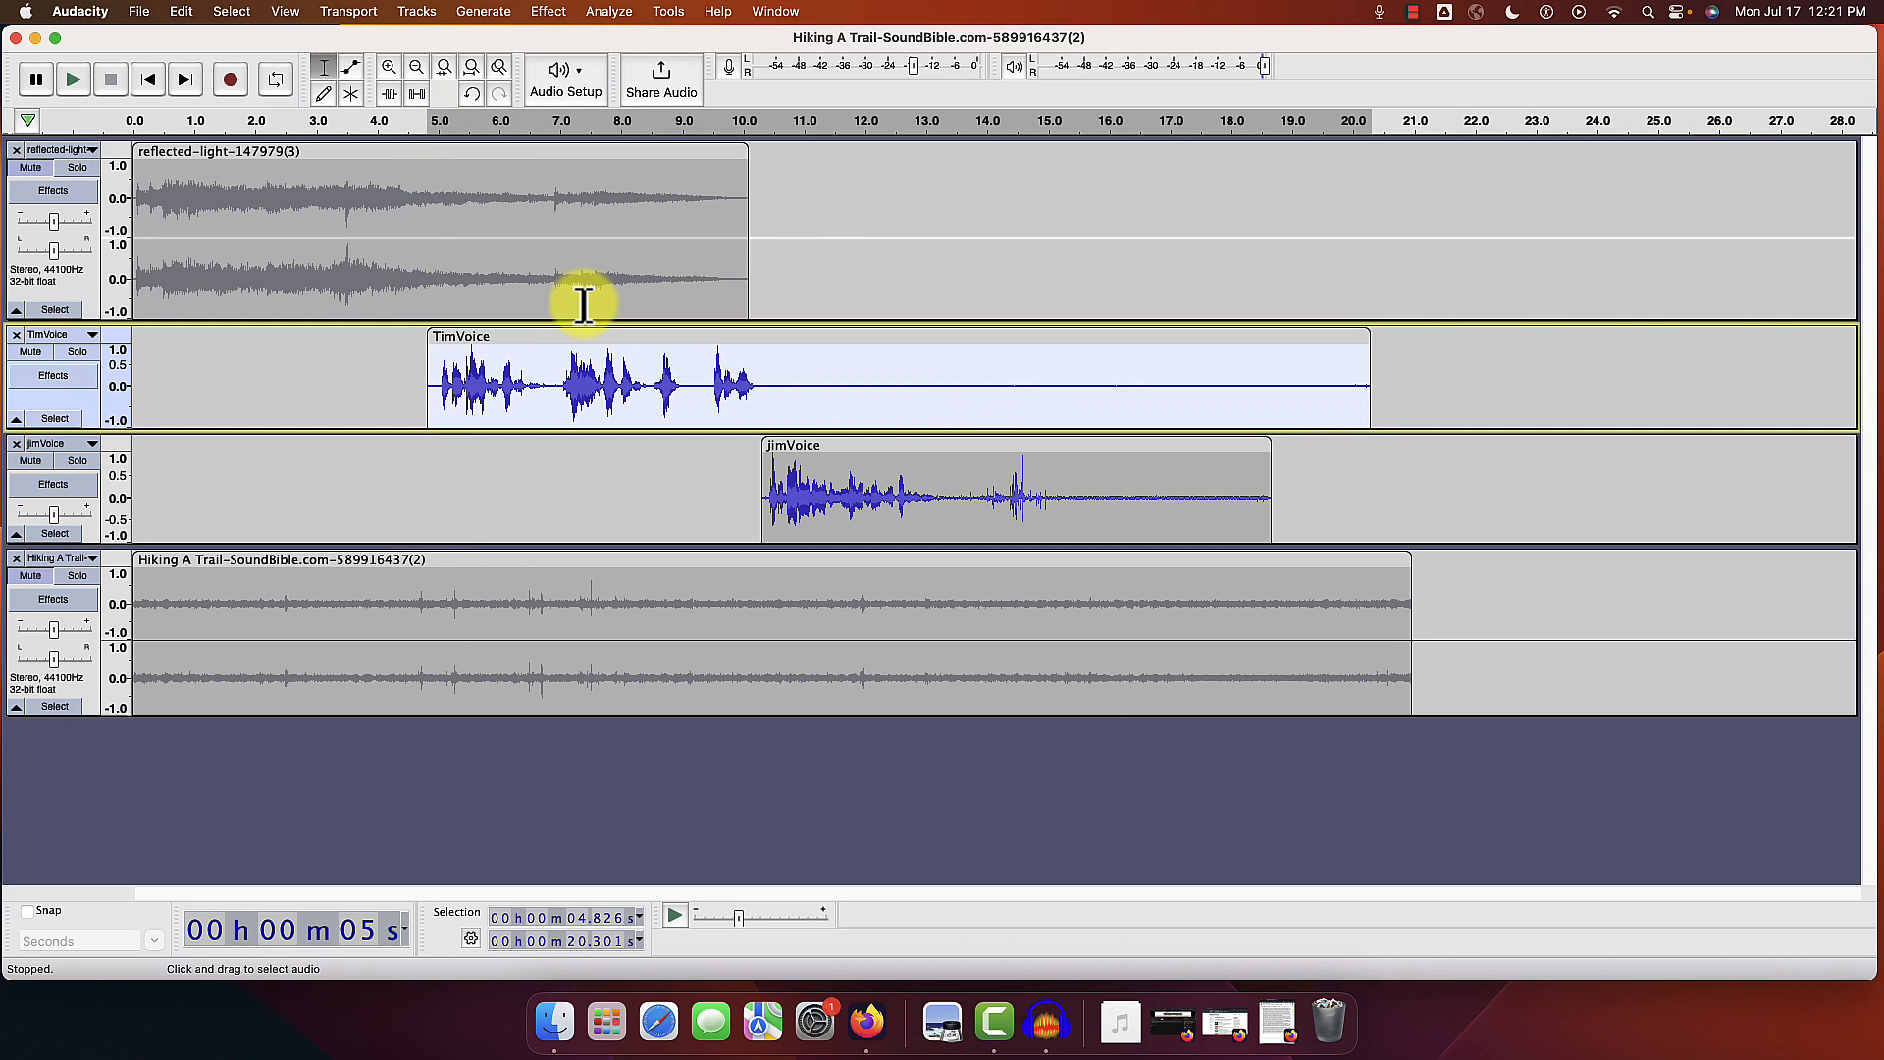
key("space")
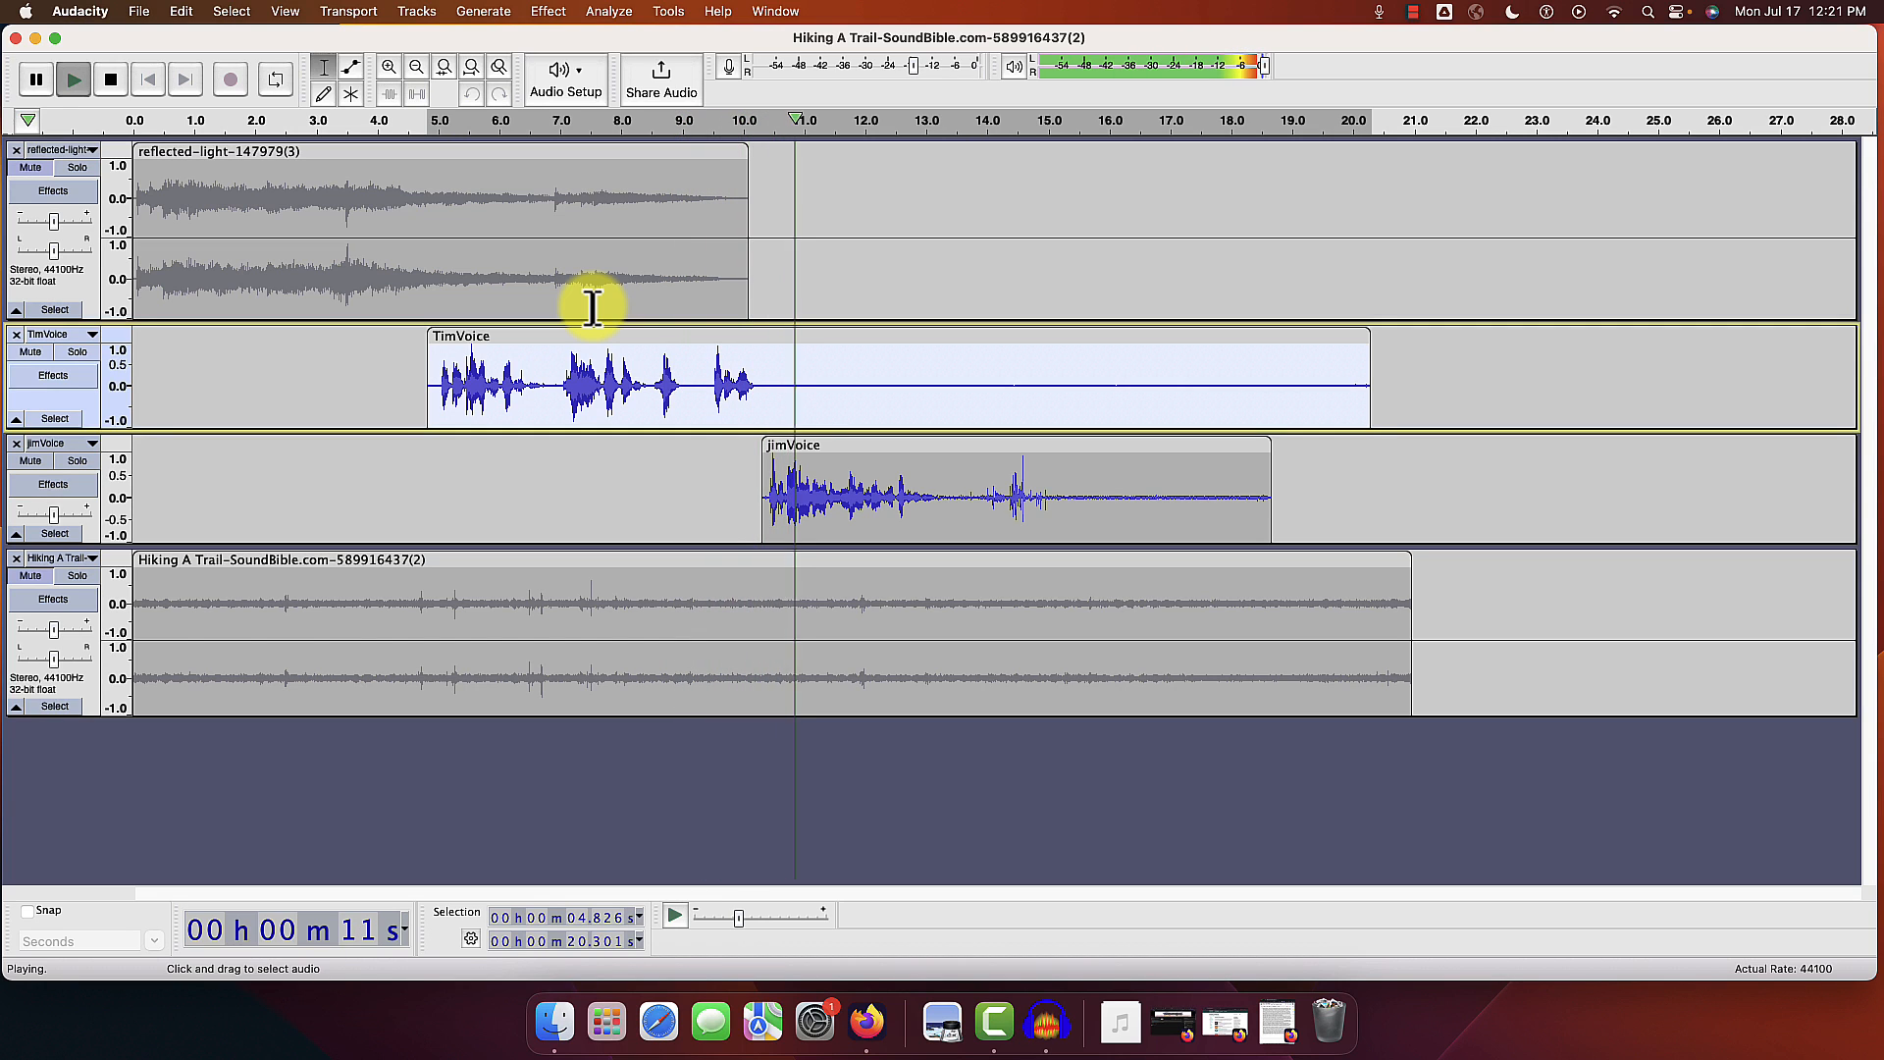
Step: Capture a Noise Reduction profile from jimVoice's speechless tail, from about 15.3 s to the clip's end
left_click(944, 455)
left_click_drag(1064, 469, 1272, 468)
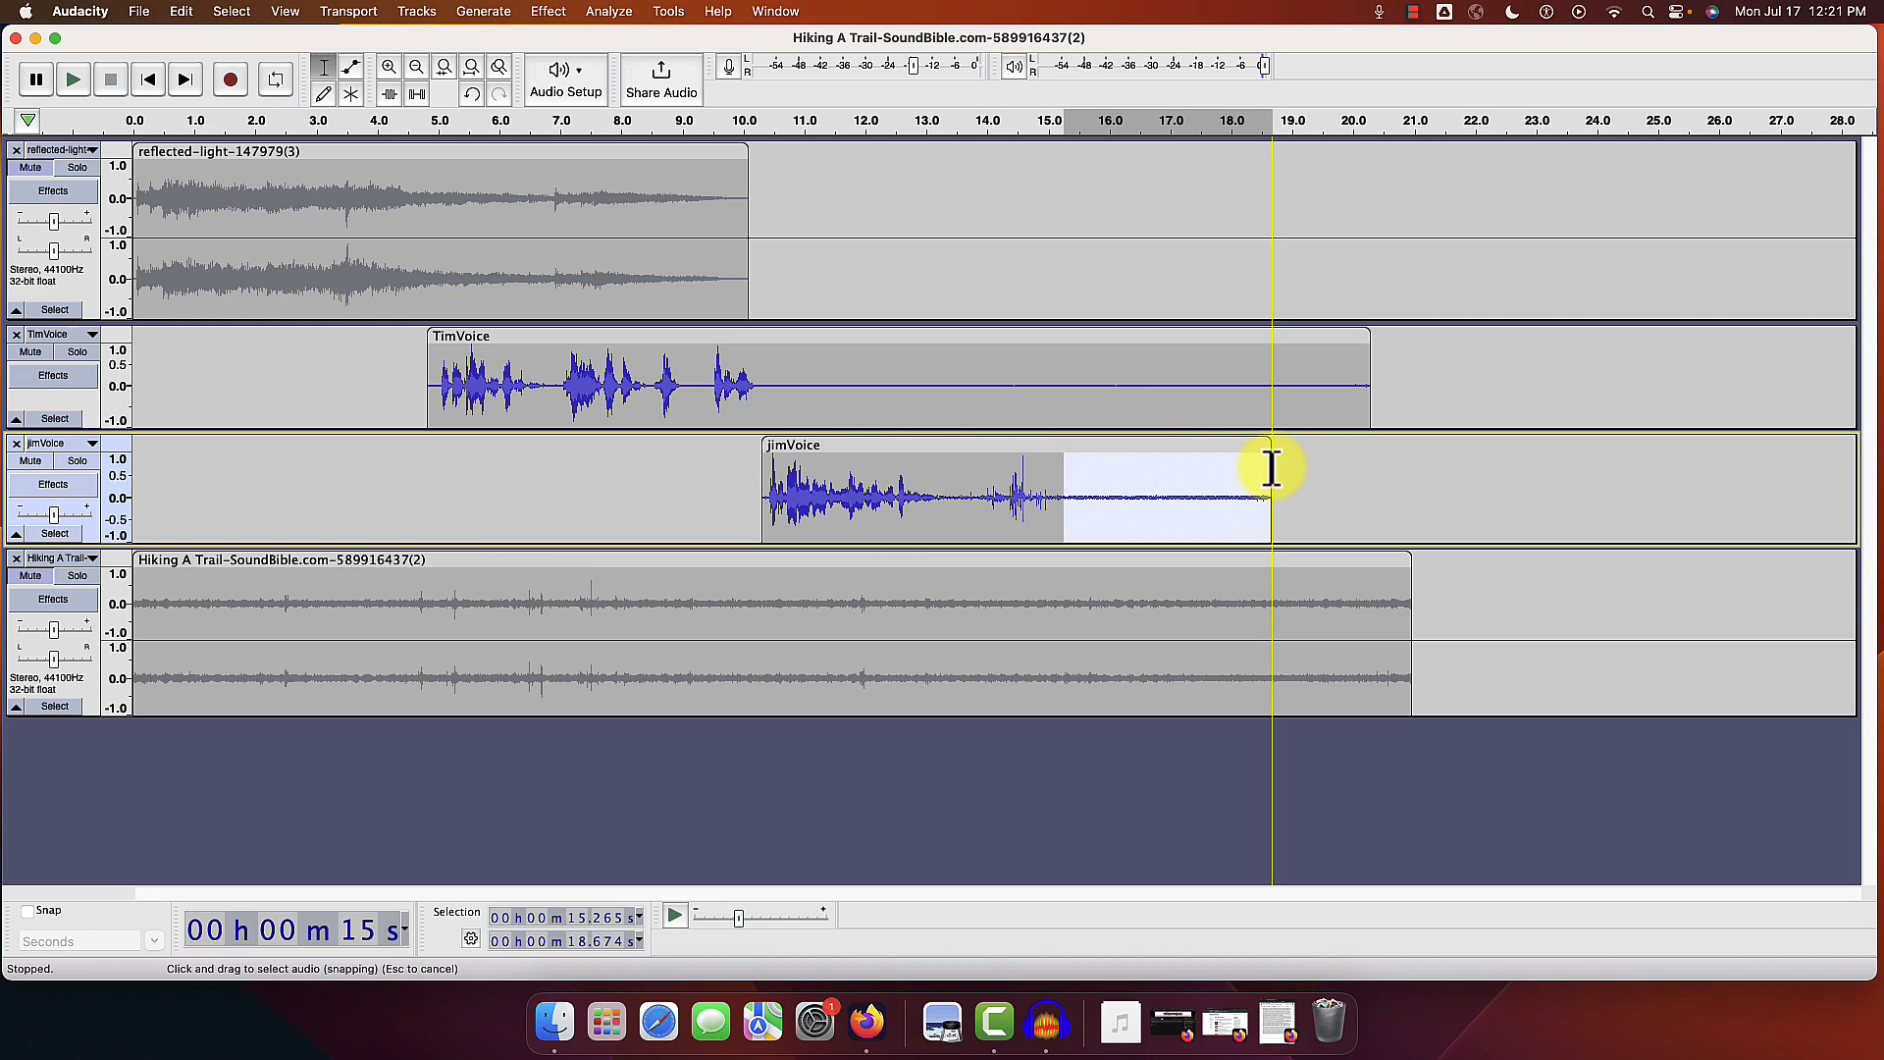
left_click(567, 11)
mouse_move(610, 253)
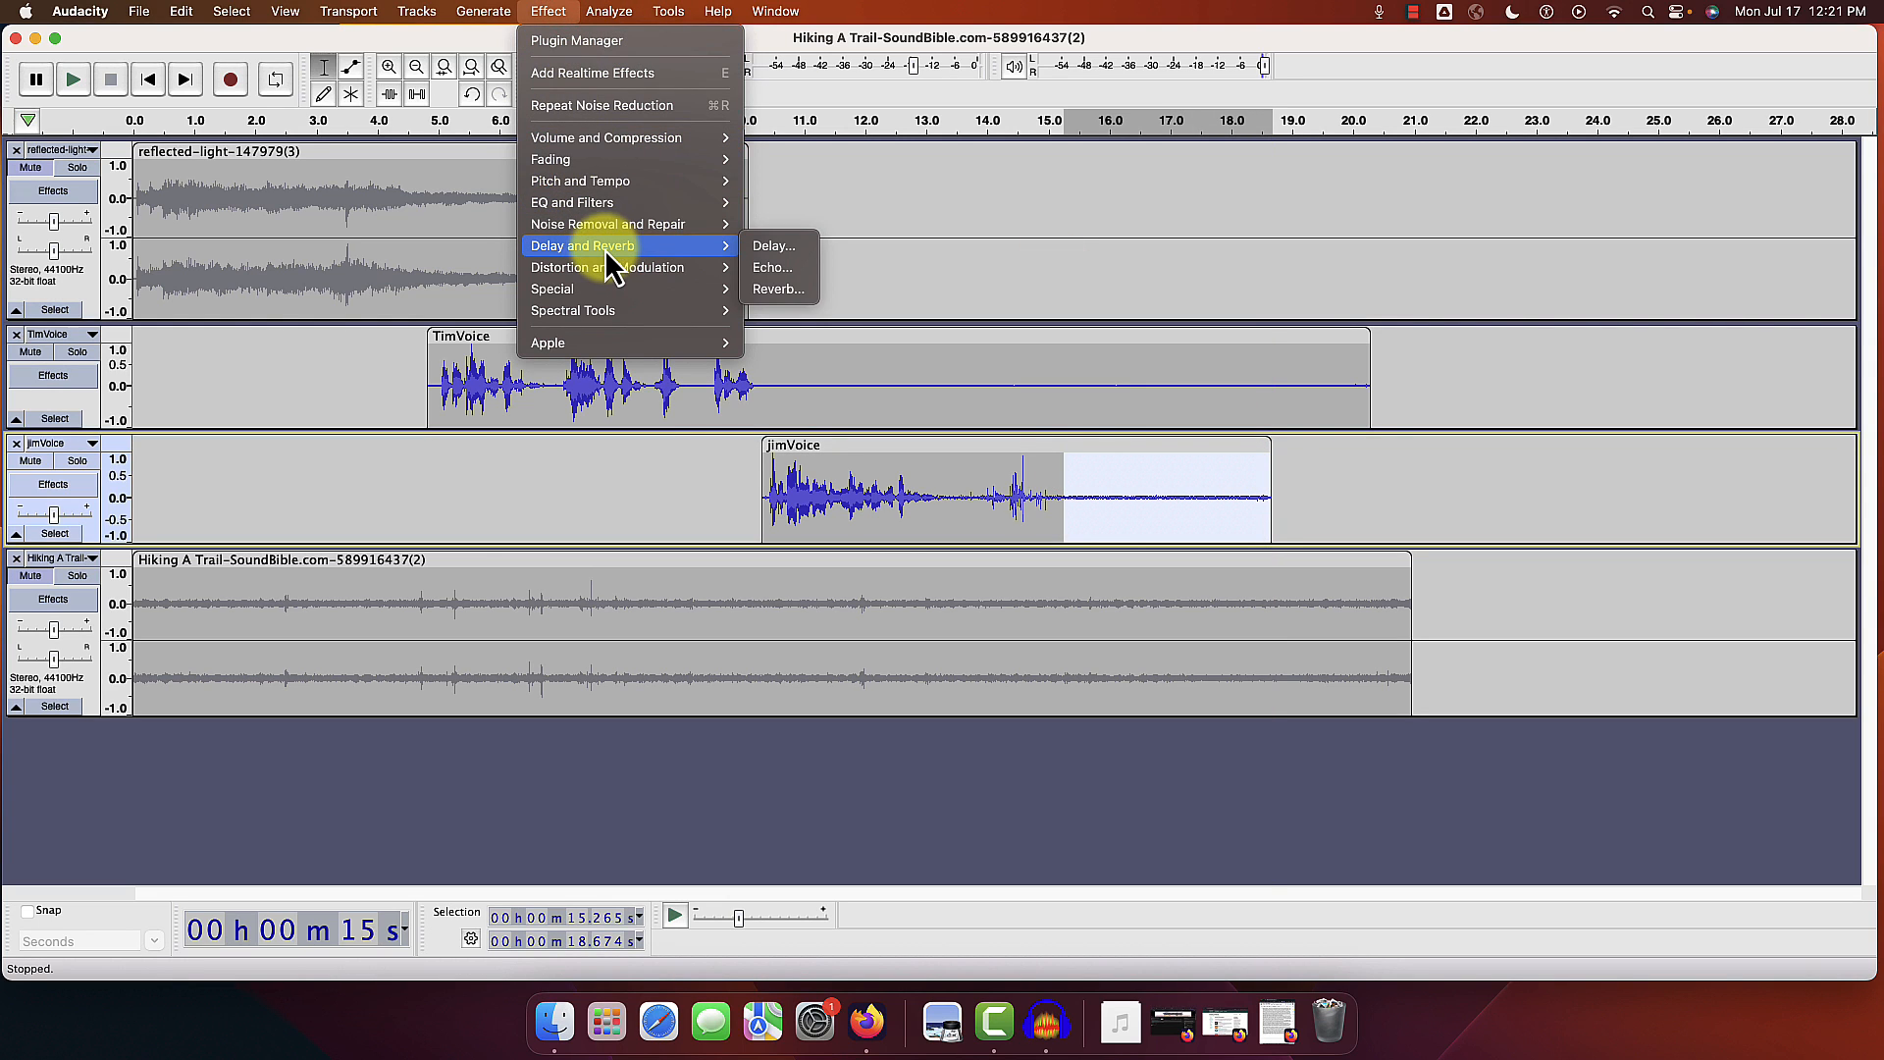
left_click(793, 292)
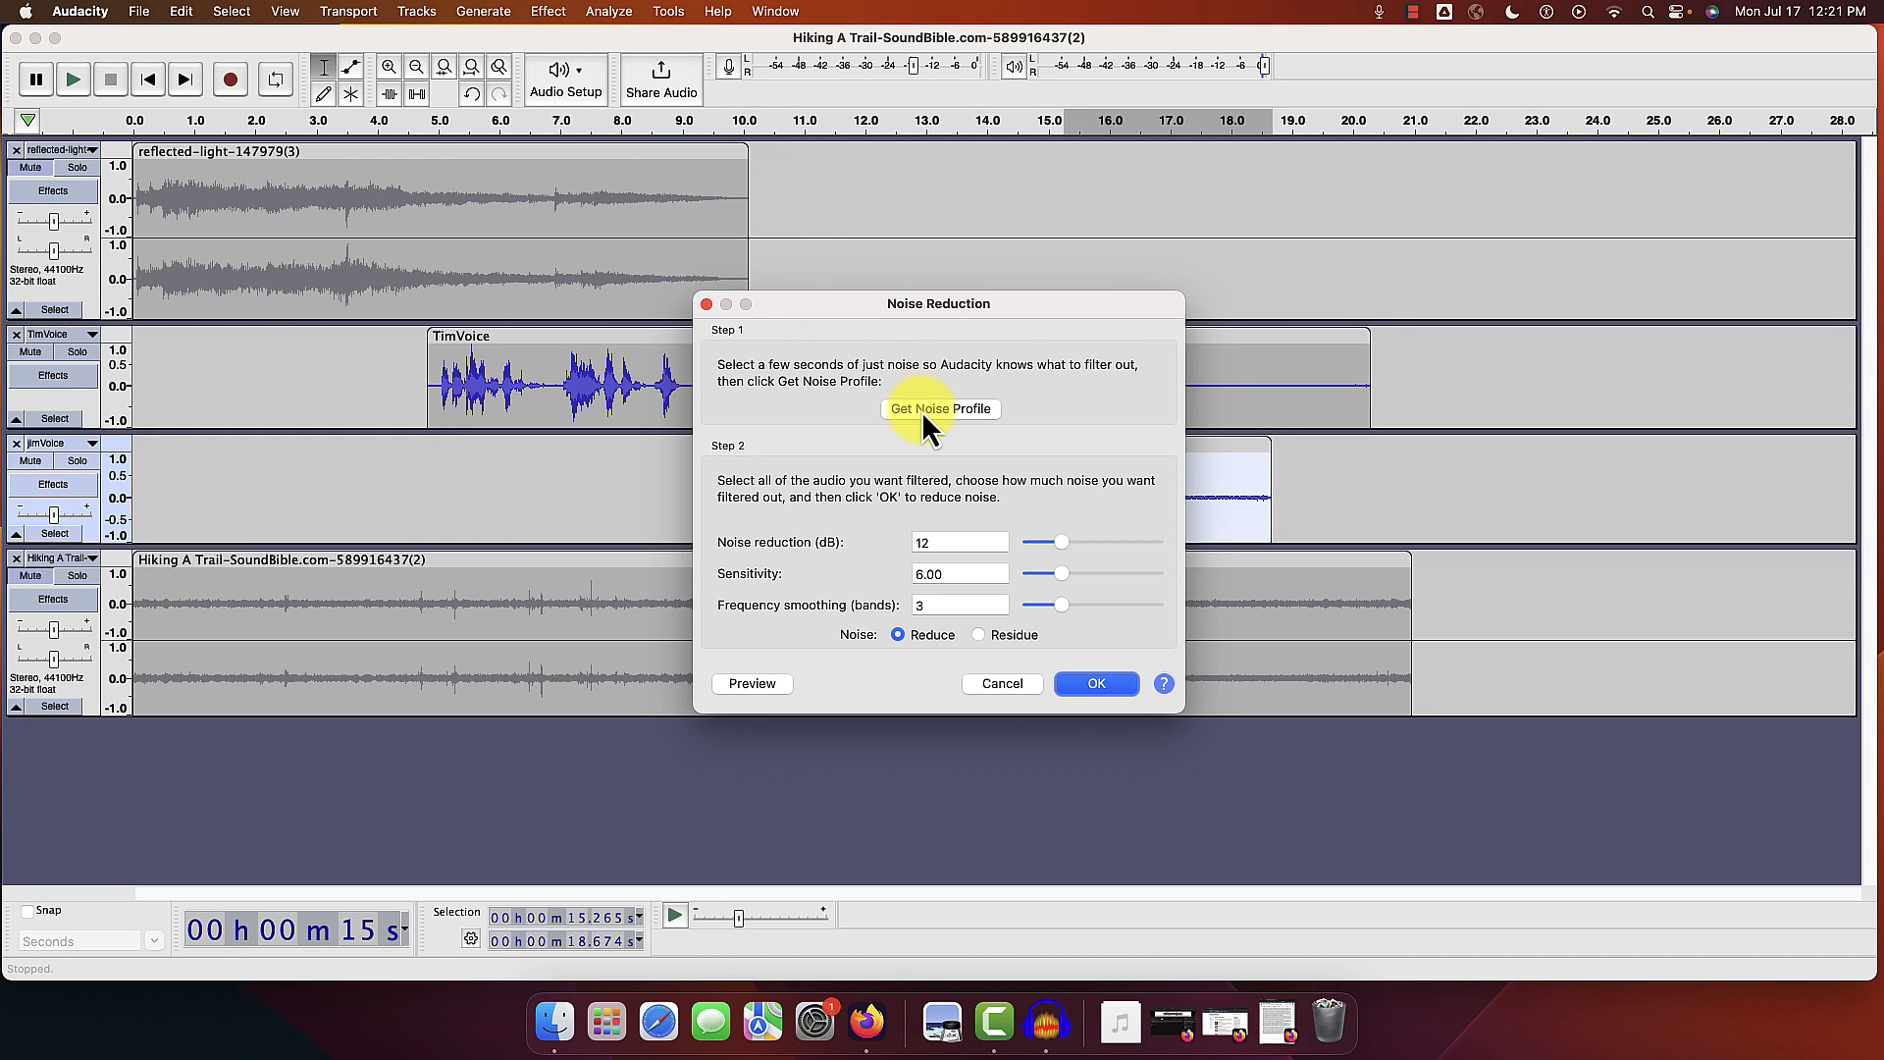
left_click(922, 410)
Step: Apply Noise Reduction to the whole jimVoice clip with 12 dB reduction, sensitivity 6.00 and 3 smoothing bands
double_click(987, 481)
left_click(483, 12)
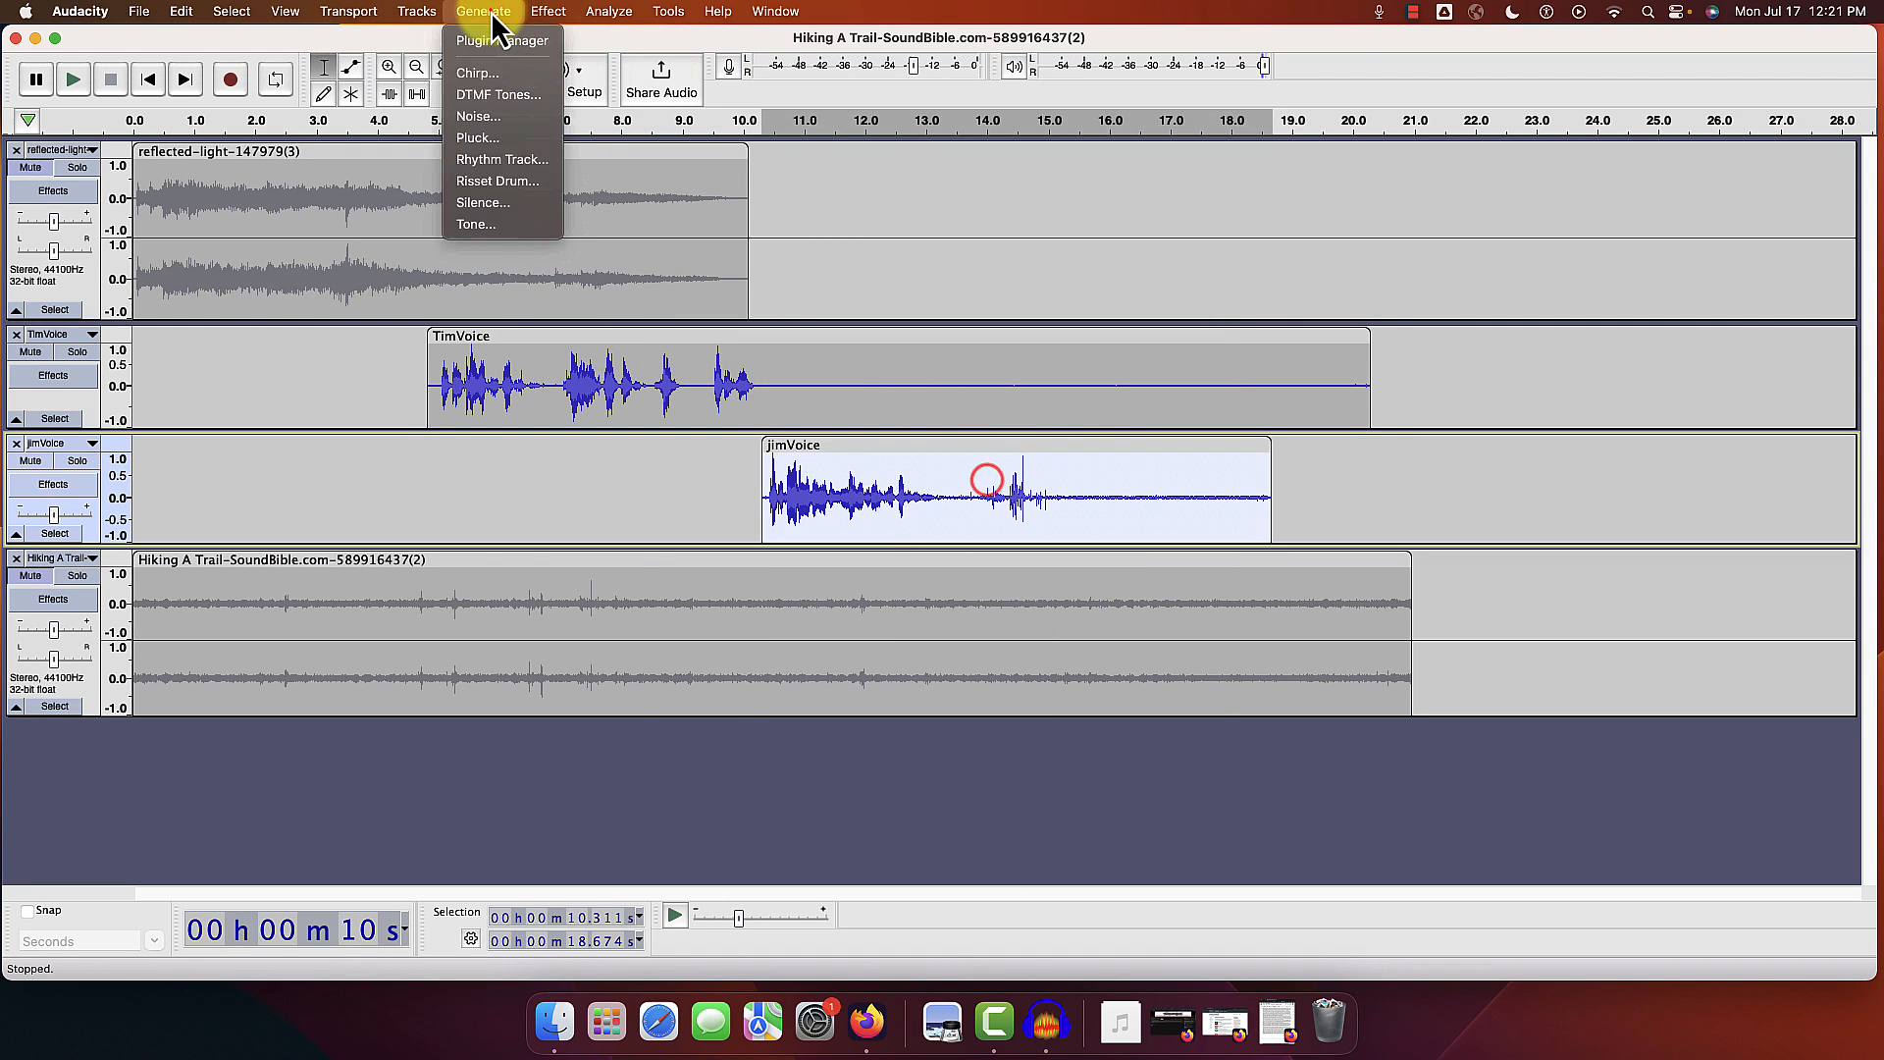
mouse_move(549, 12)
mouse_move(621, 233)
left_click(796, 287)
left_click(1096, 682)
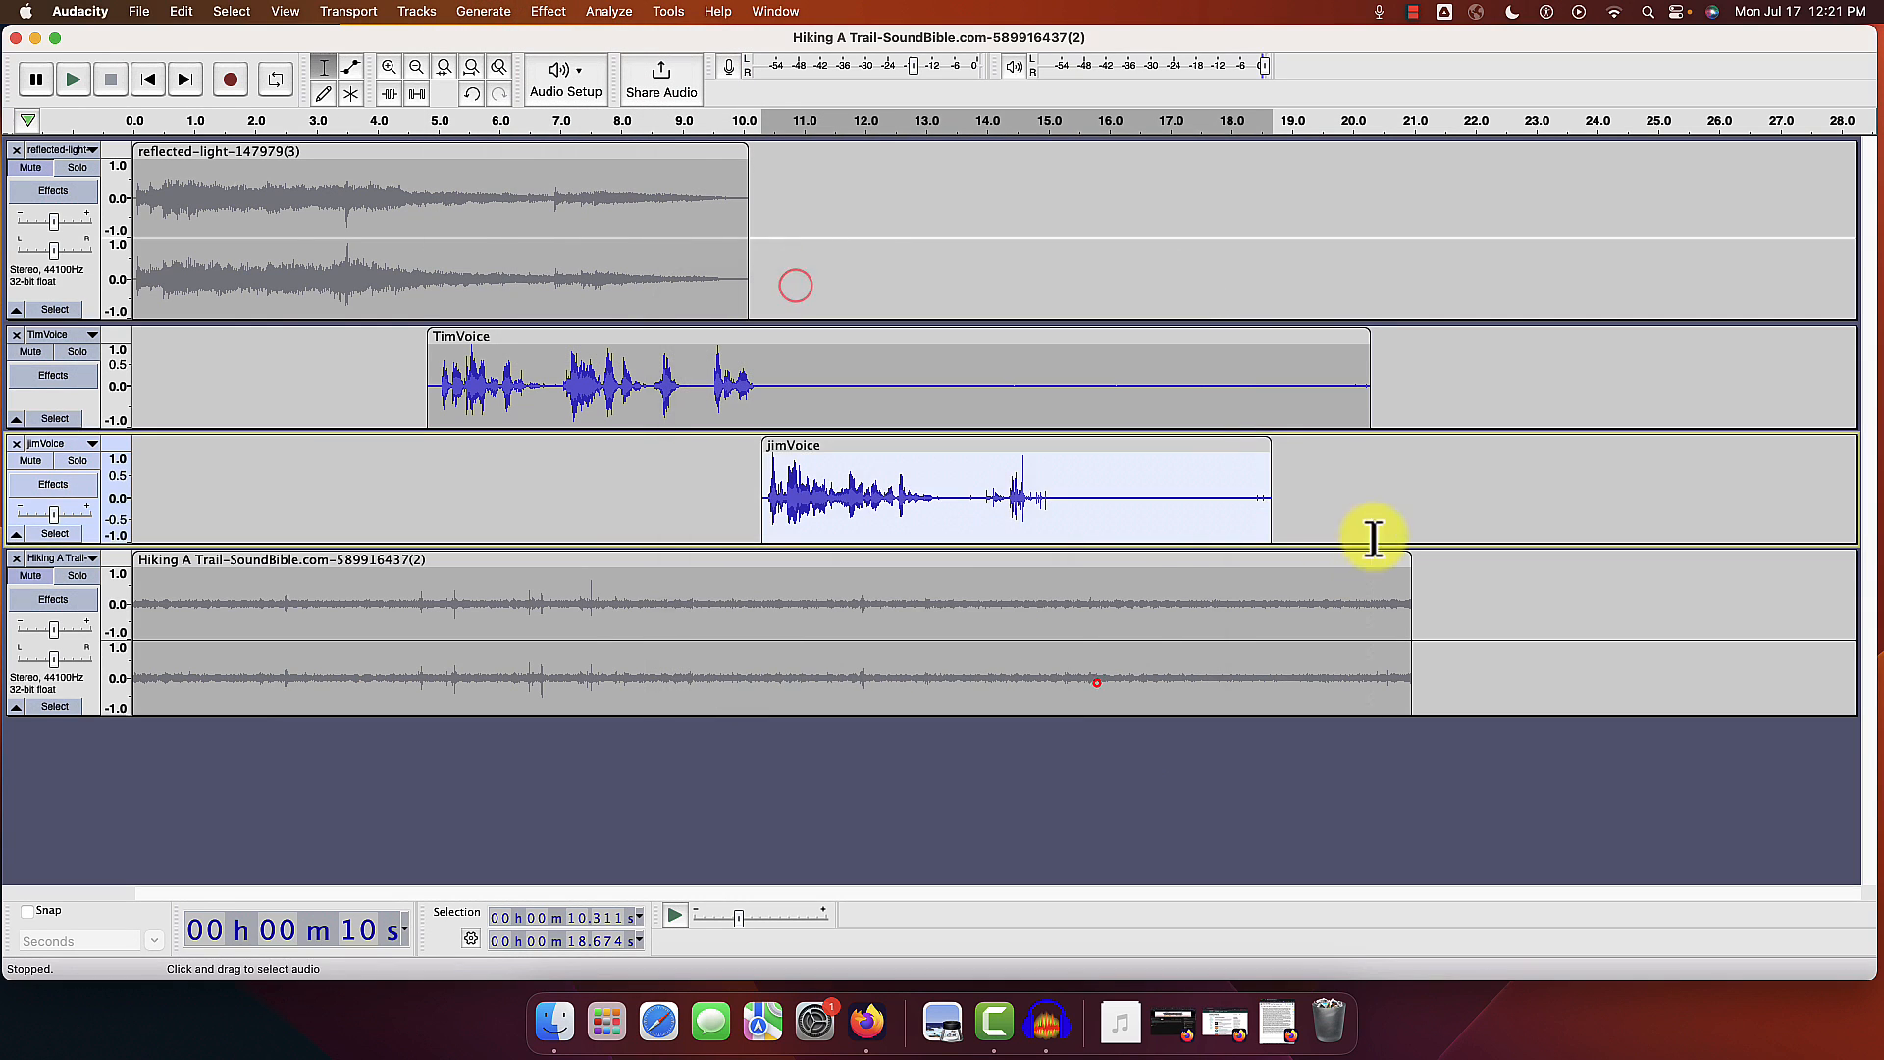
Step: Listen to the transition from TimVoice to the cleaned jimVoice, starting from about 8.6 s and again from about 9.1 s
left_click(657, 126)
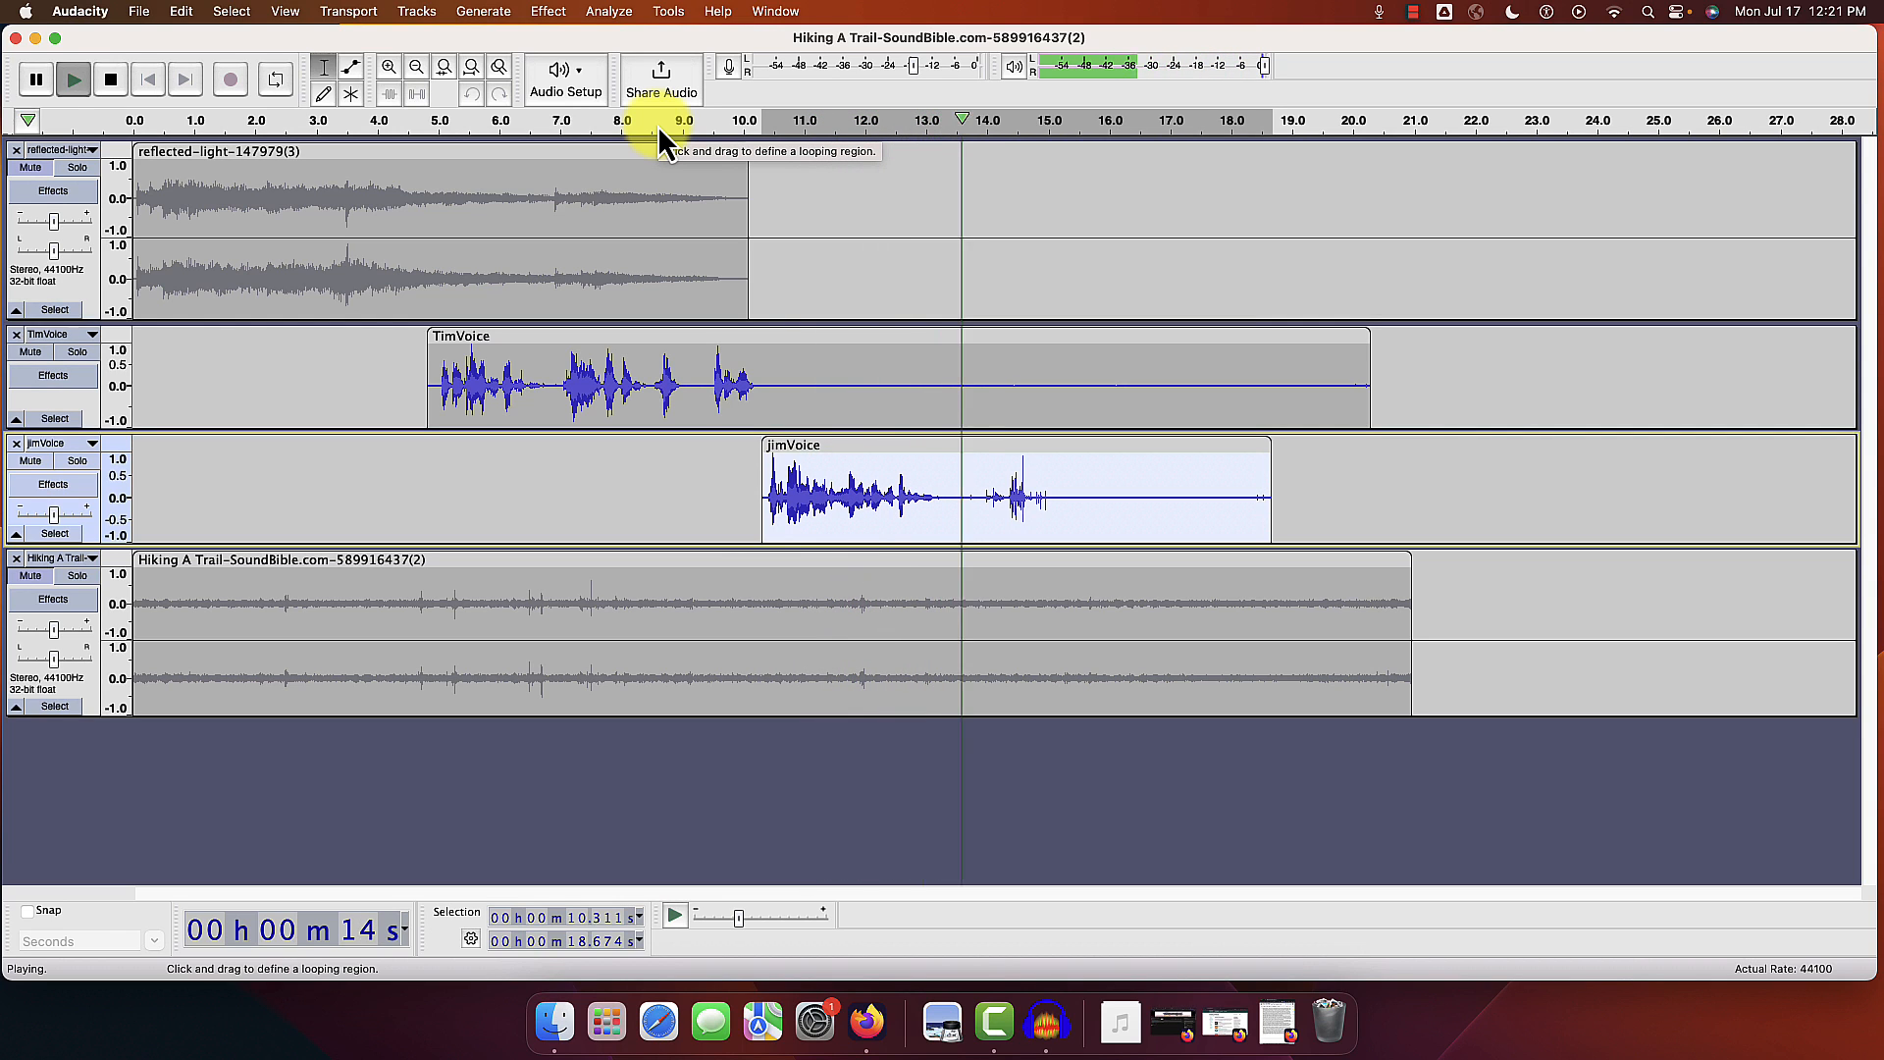
key("space")
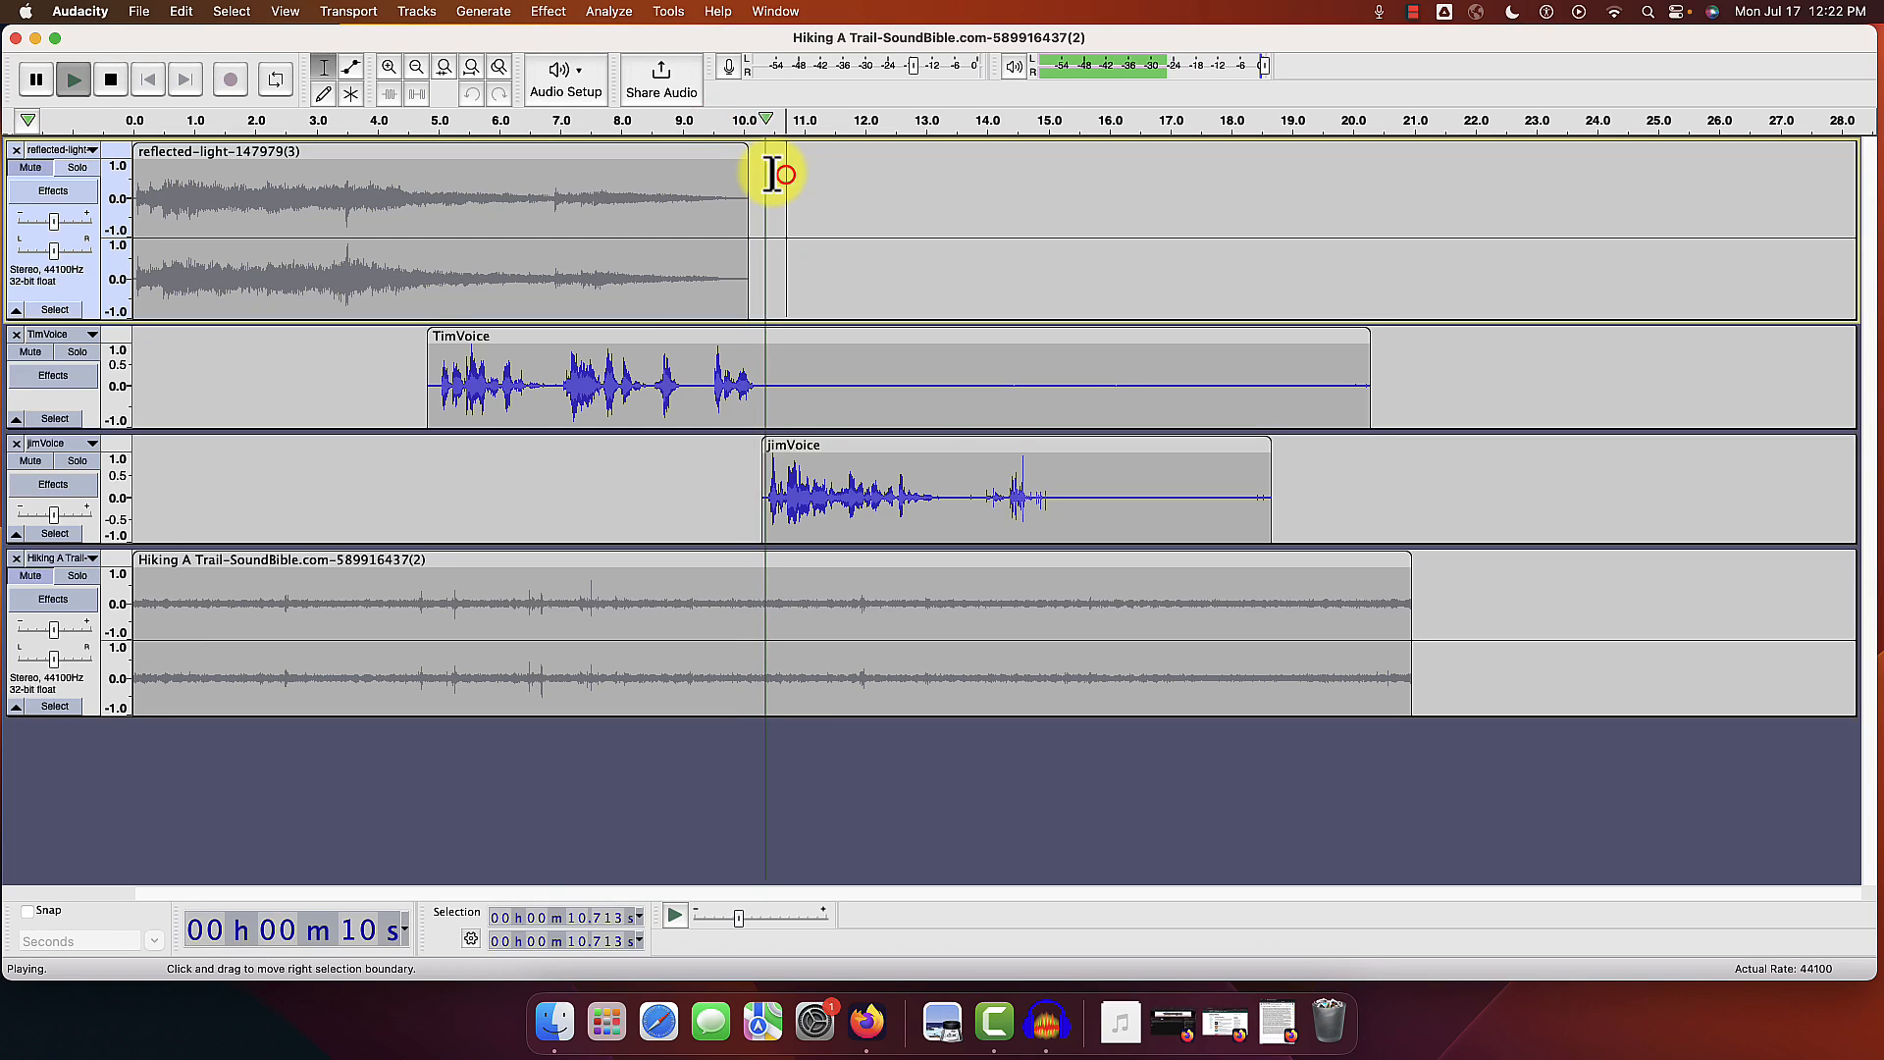
left_click(785, 173)
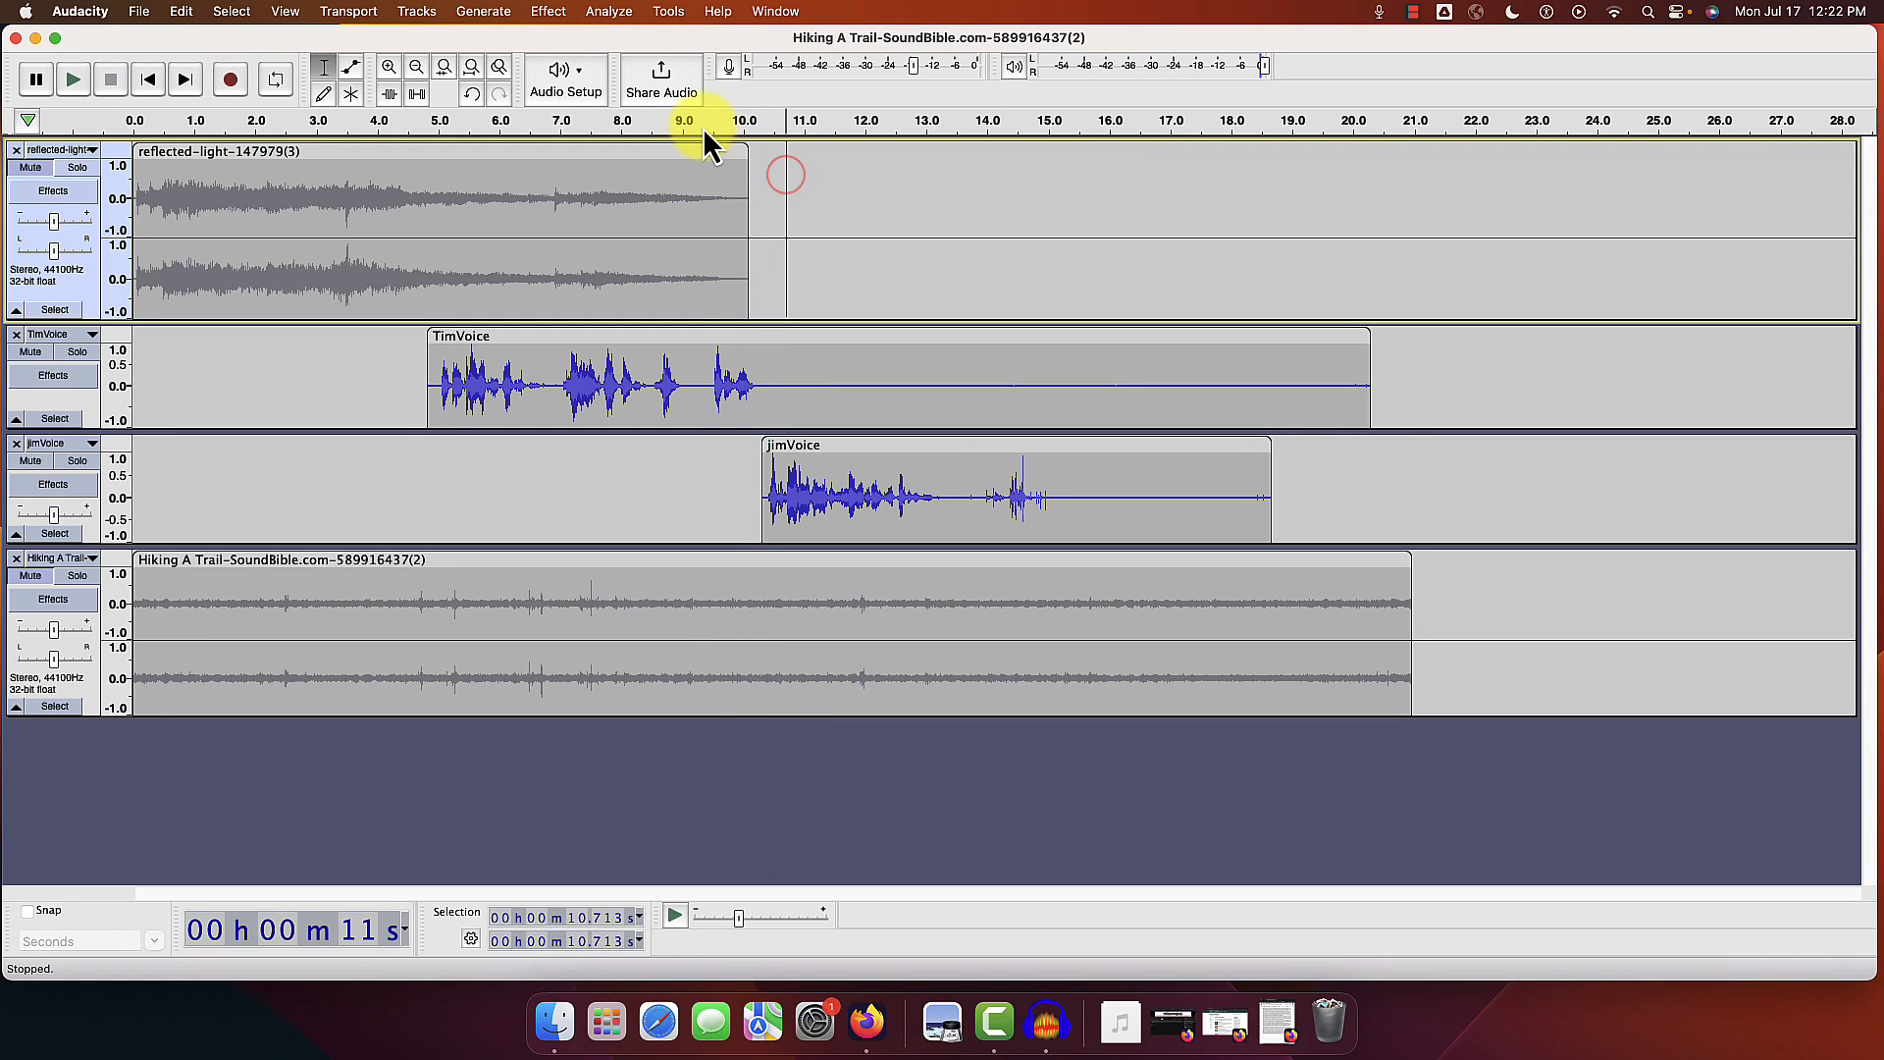
left_click(692, 124)
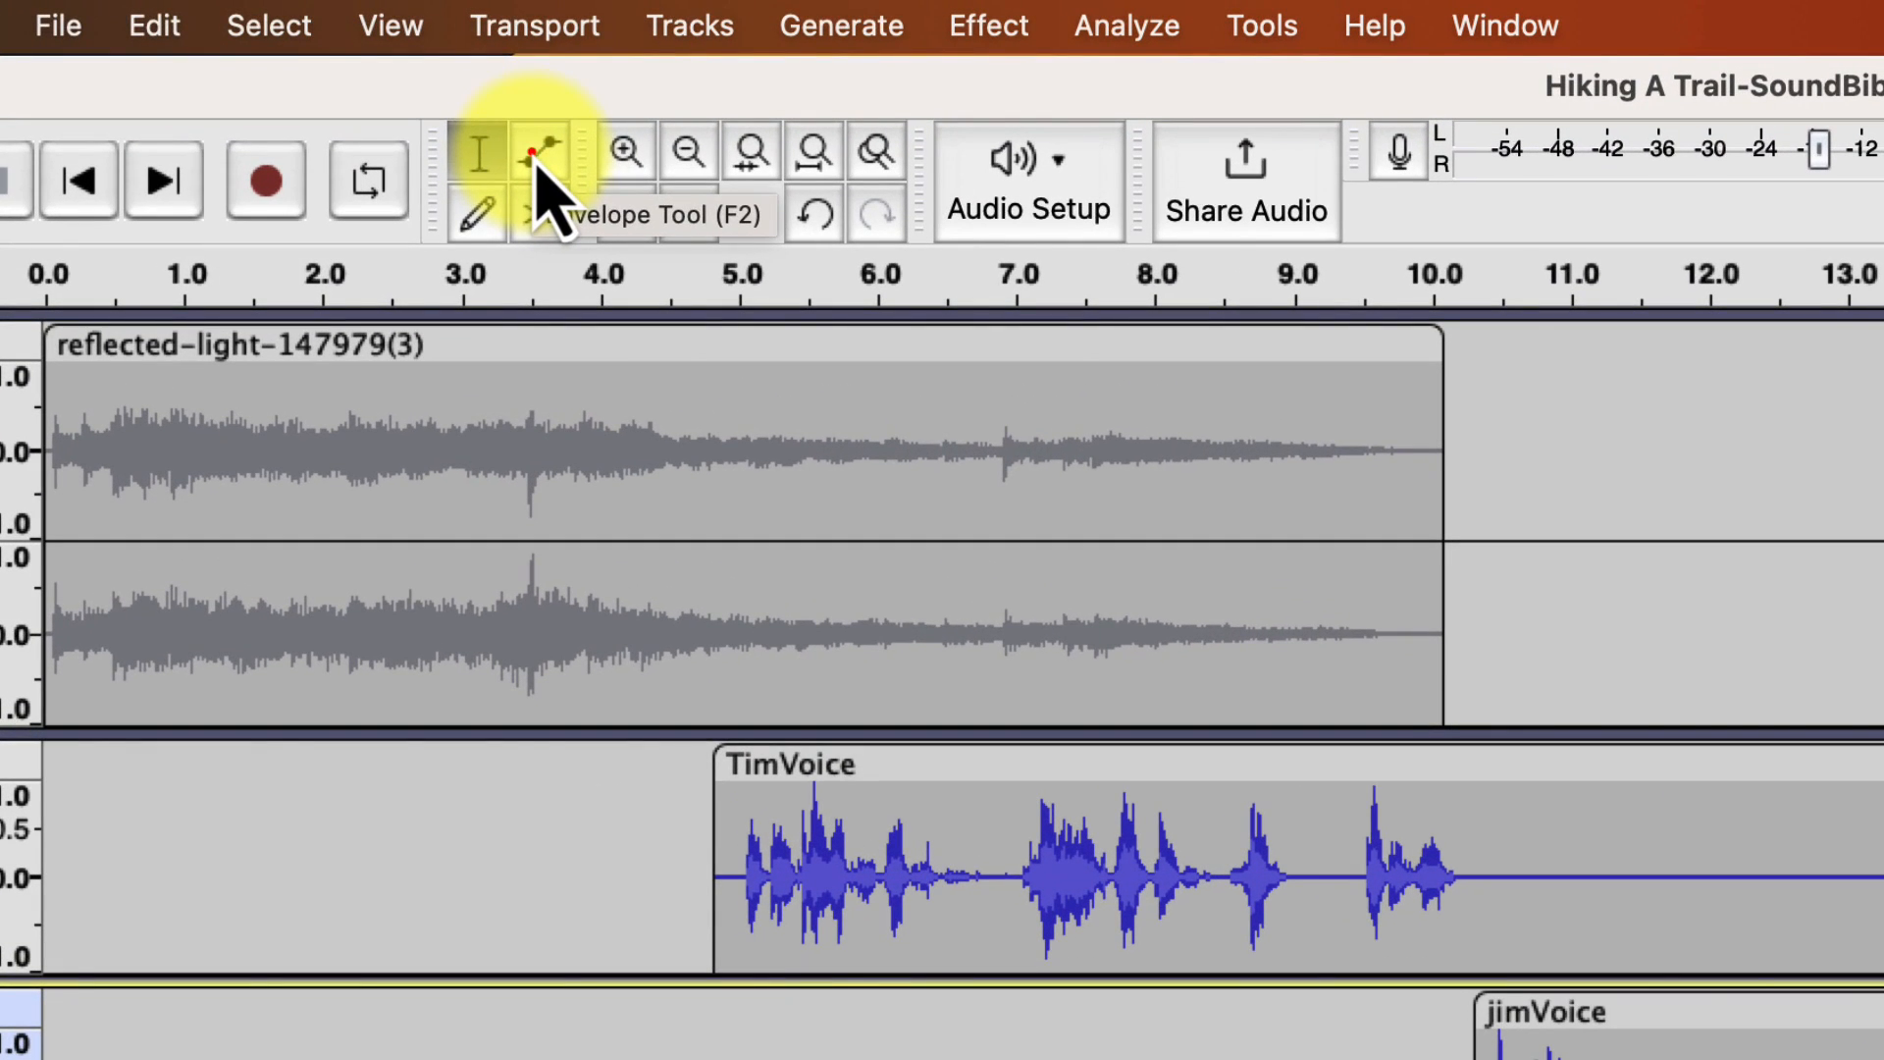
Step: Add four envelope points to jimVoice and pull the inner two down to near silence, between about 13.3 s and 15.8 s
left_click(538, 157)
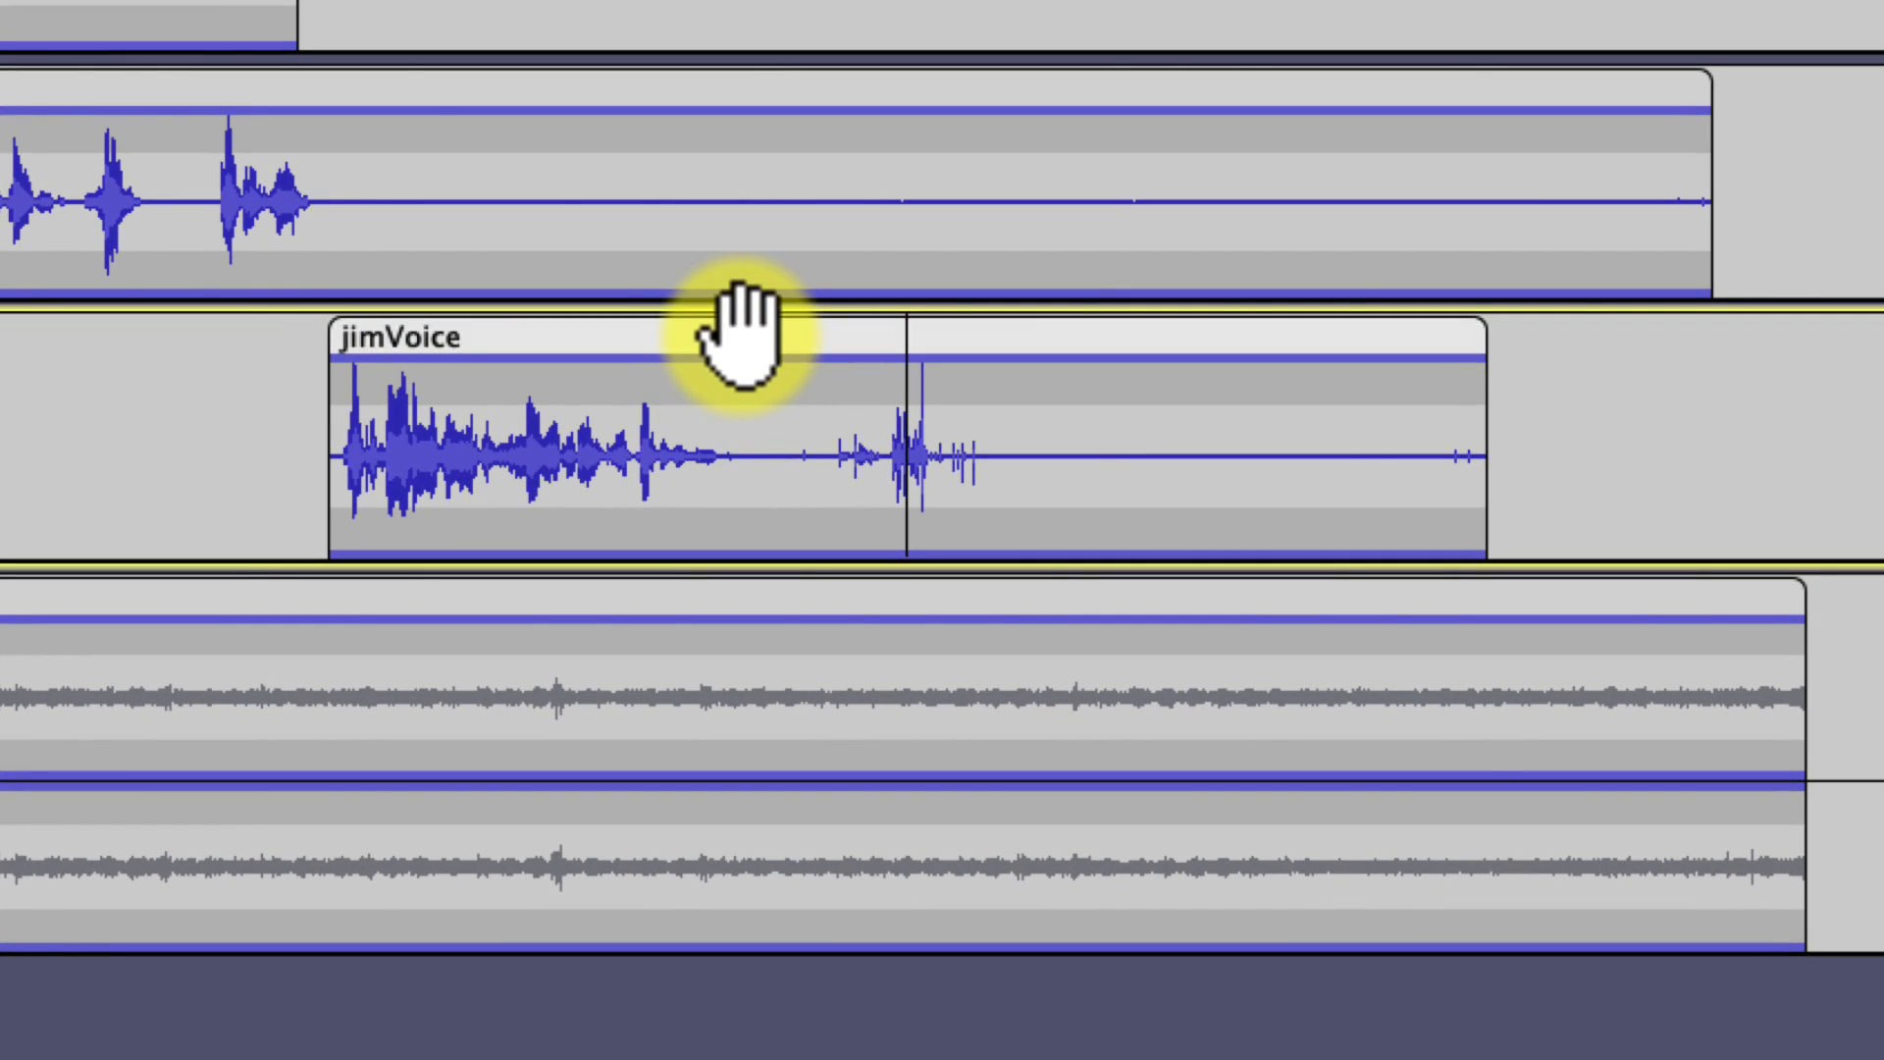
left_click(736, 353)
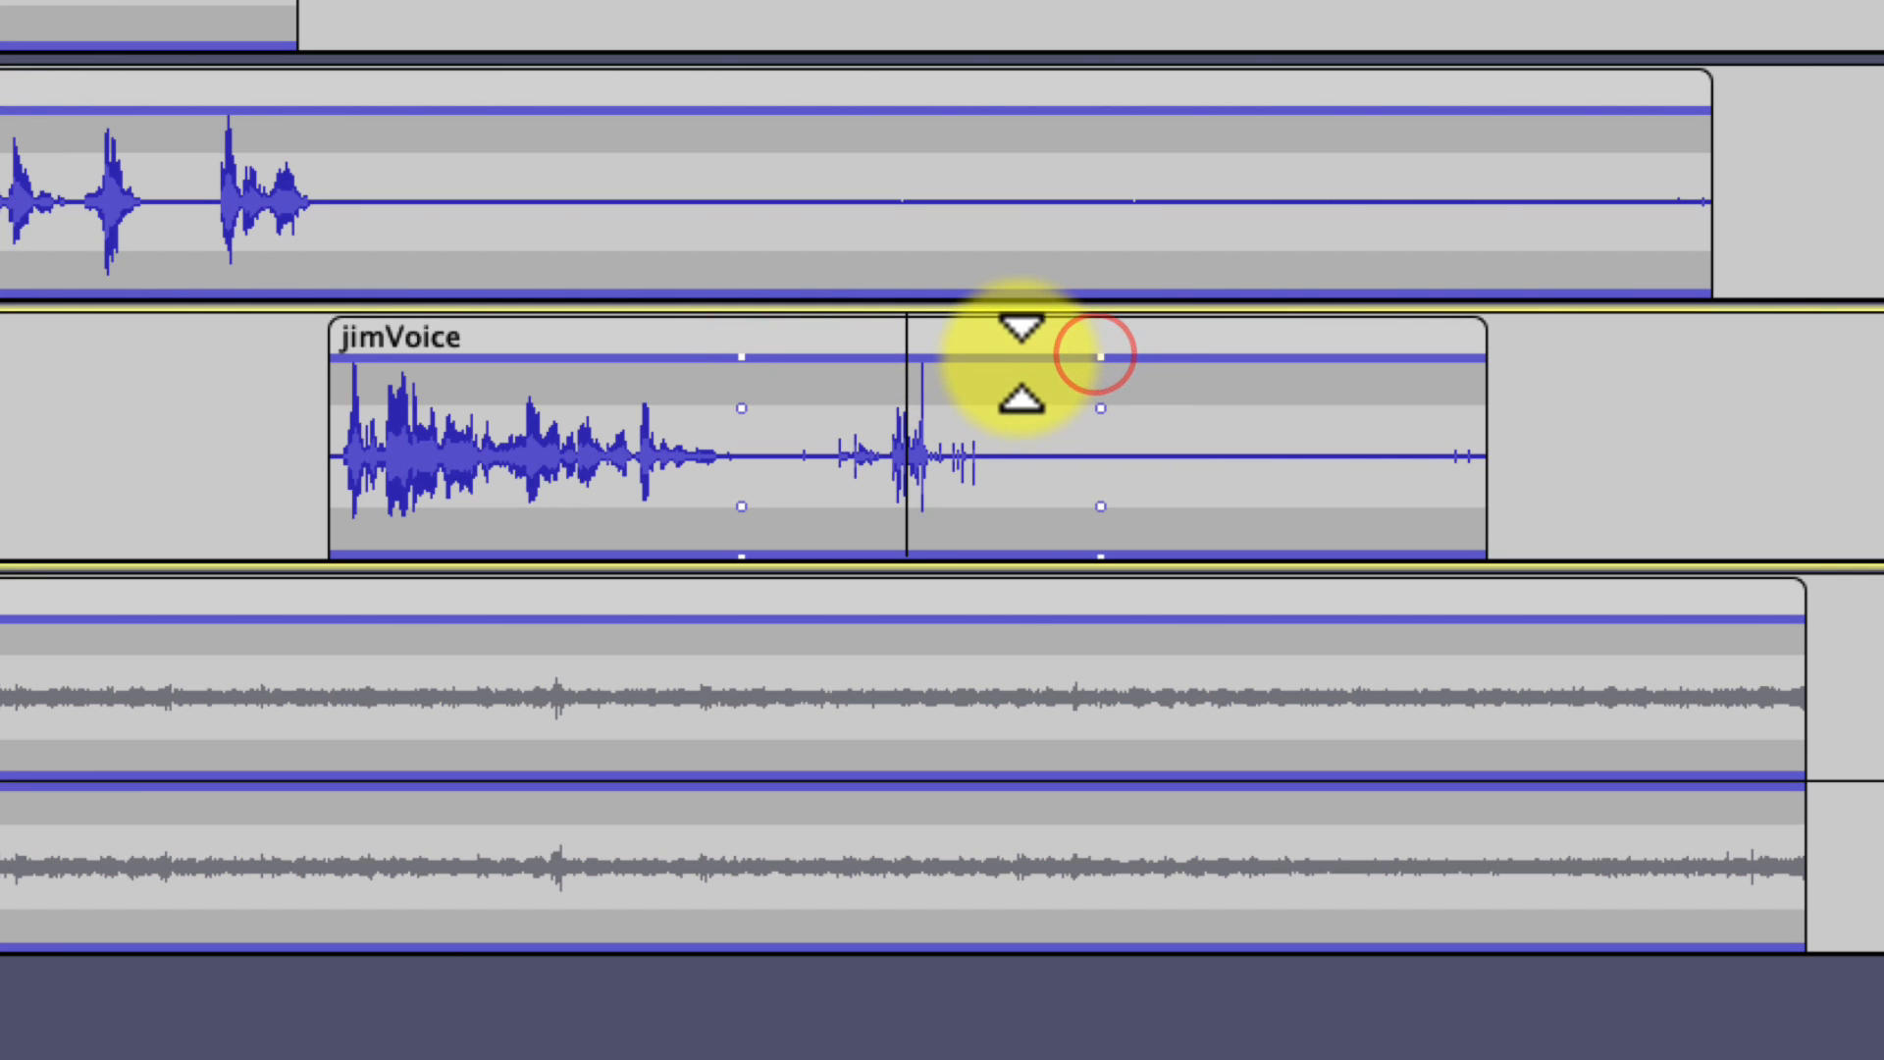
left_click(1016, 355)
left_click(816, 360)
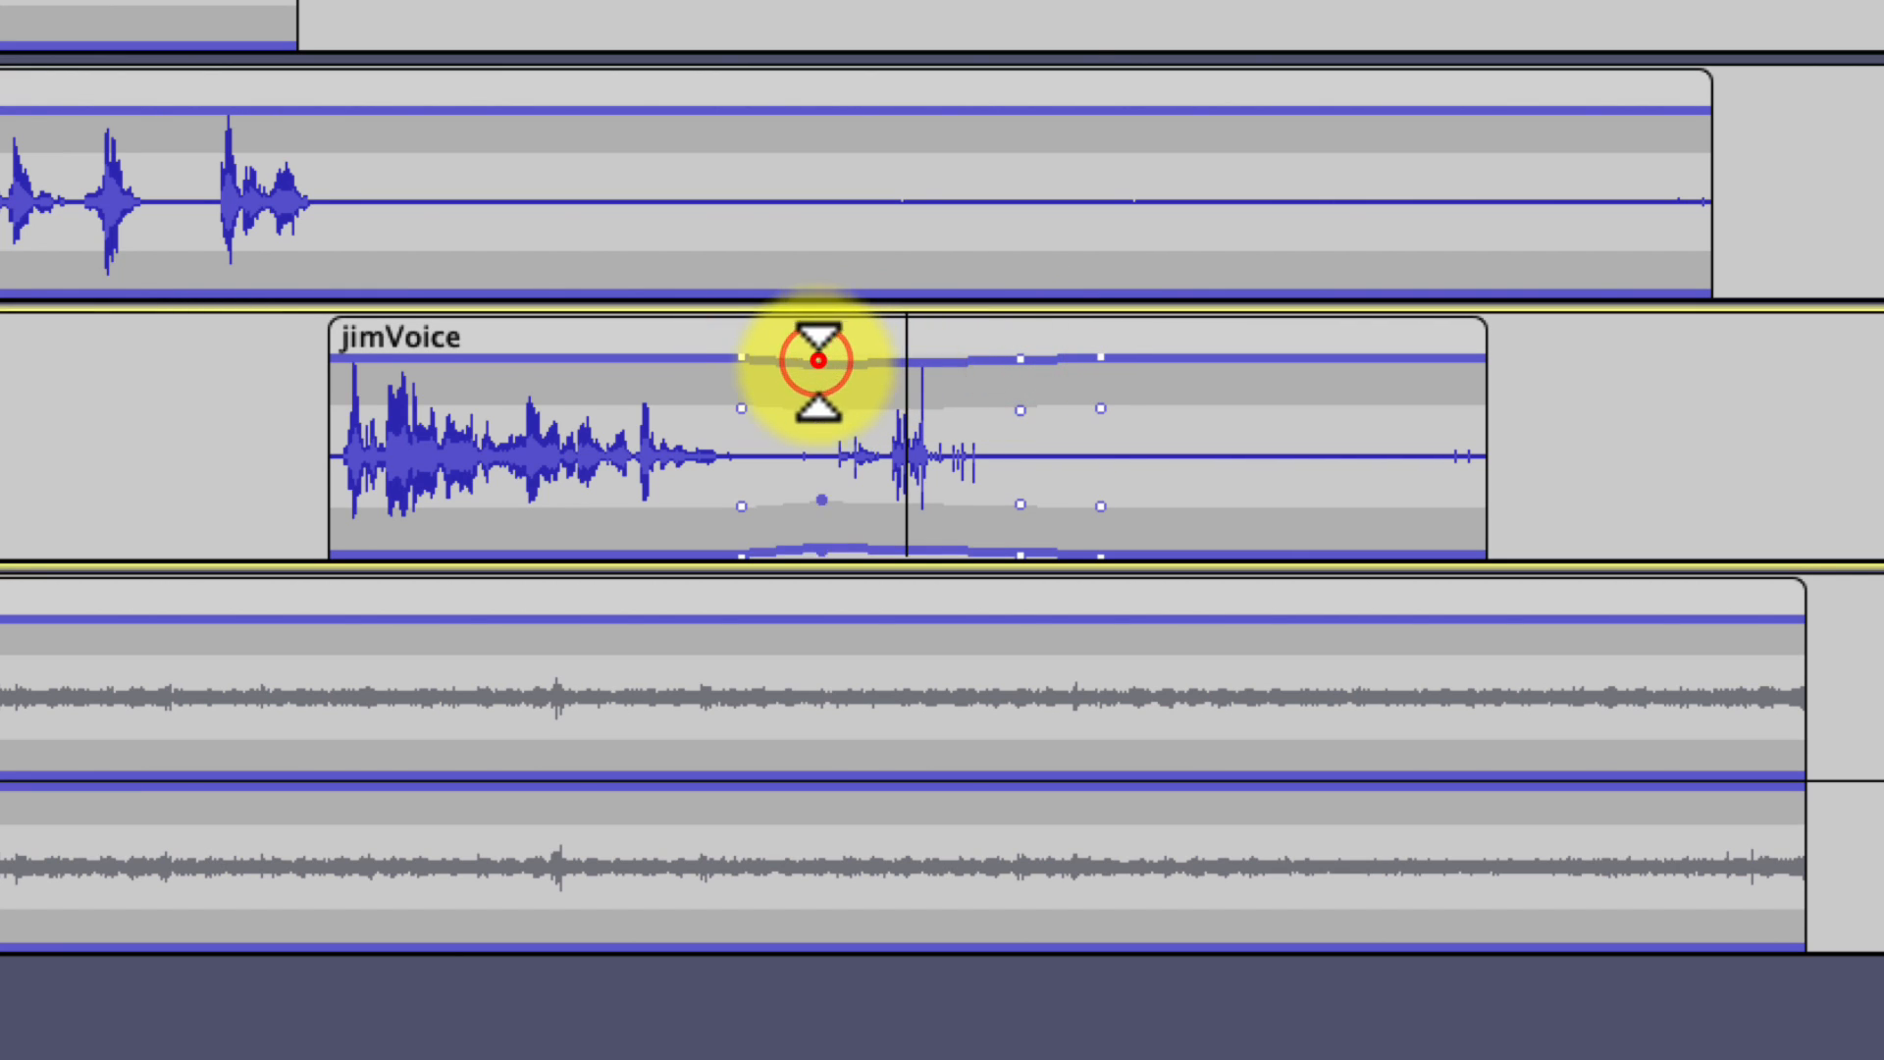
left_click_drag(817, 360, 820, 420)
left_click_drag(1021, 362, 1020, 452)
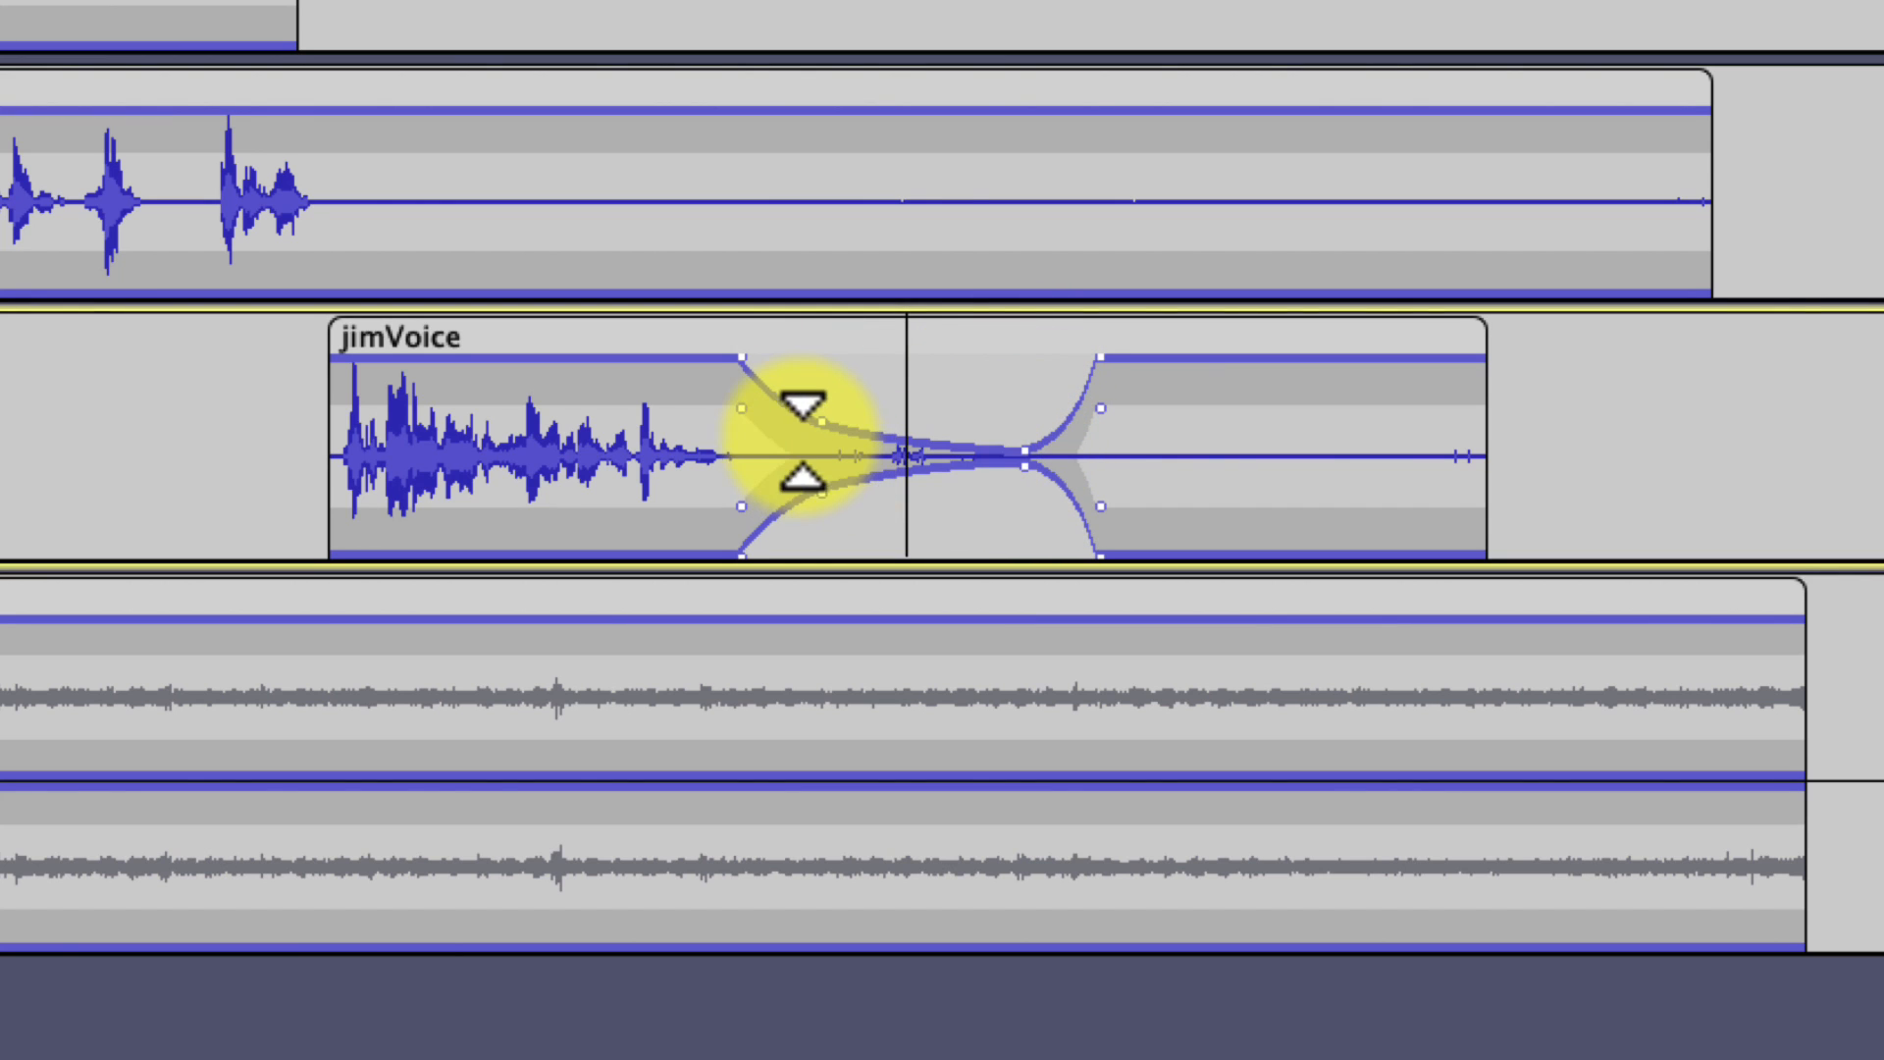
left_click_drag(819, 424, 818, 453)
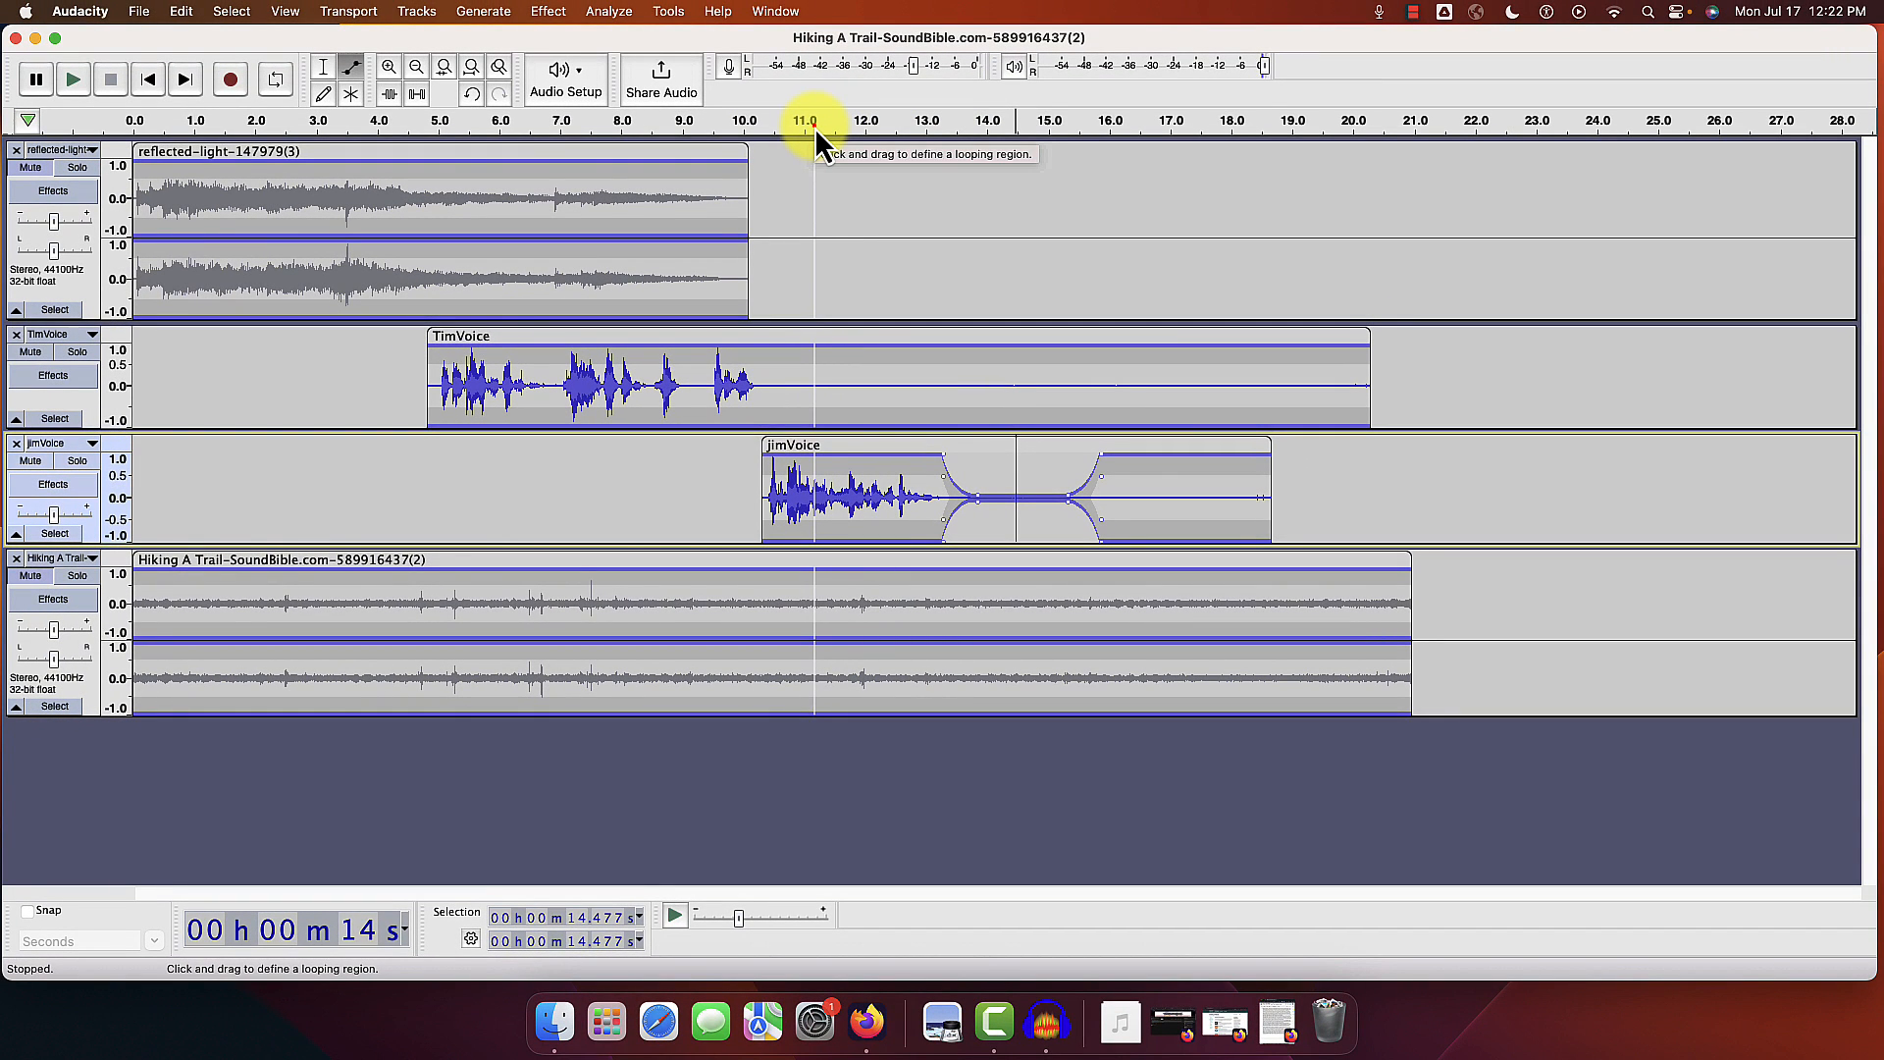
Step: Play the tracks from about 11.1 s to check the lowered stretch of jimVoice
left_click(814, 127)
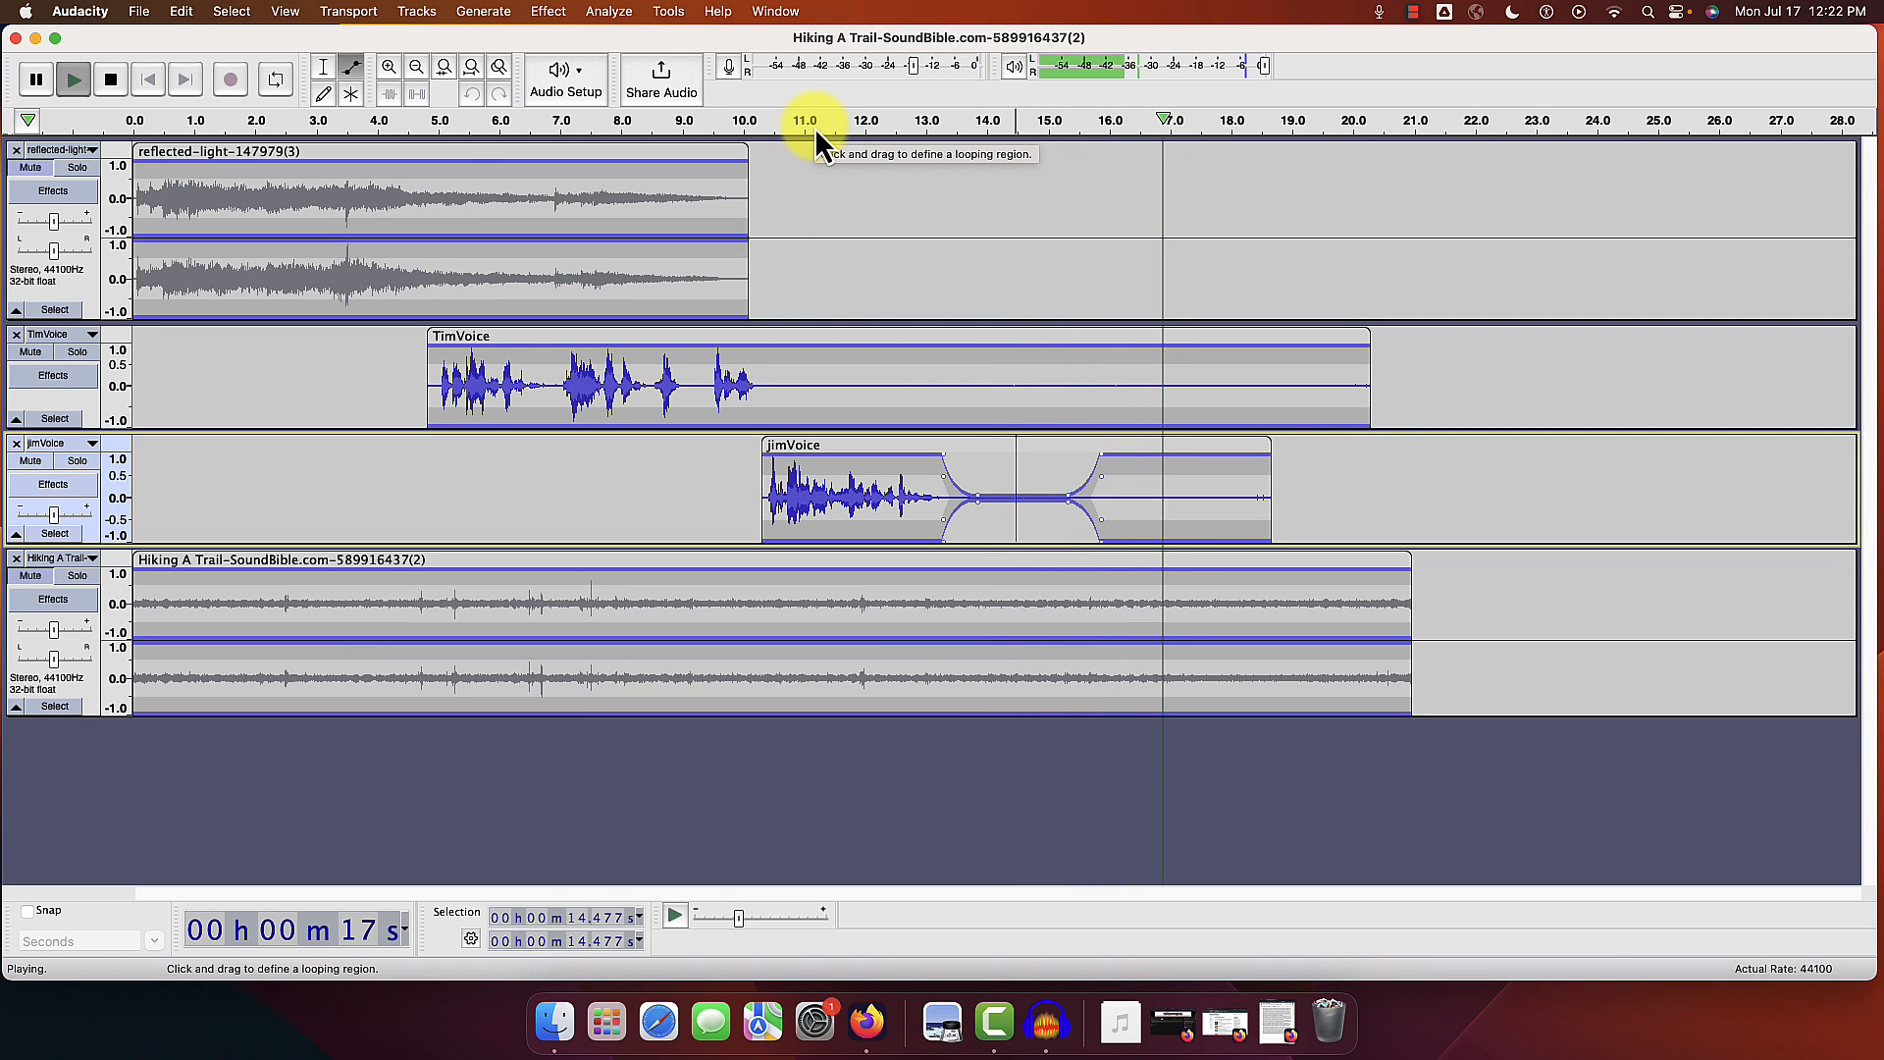
key("space")
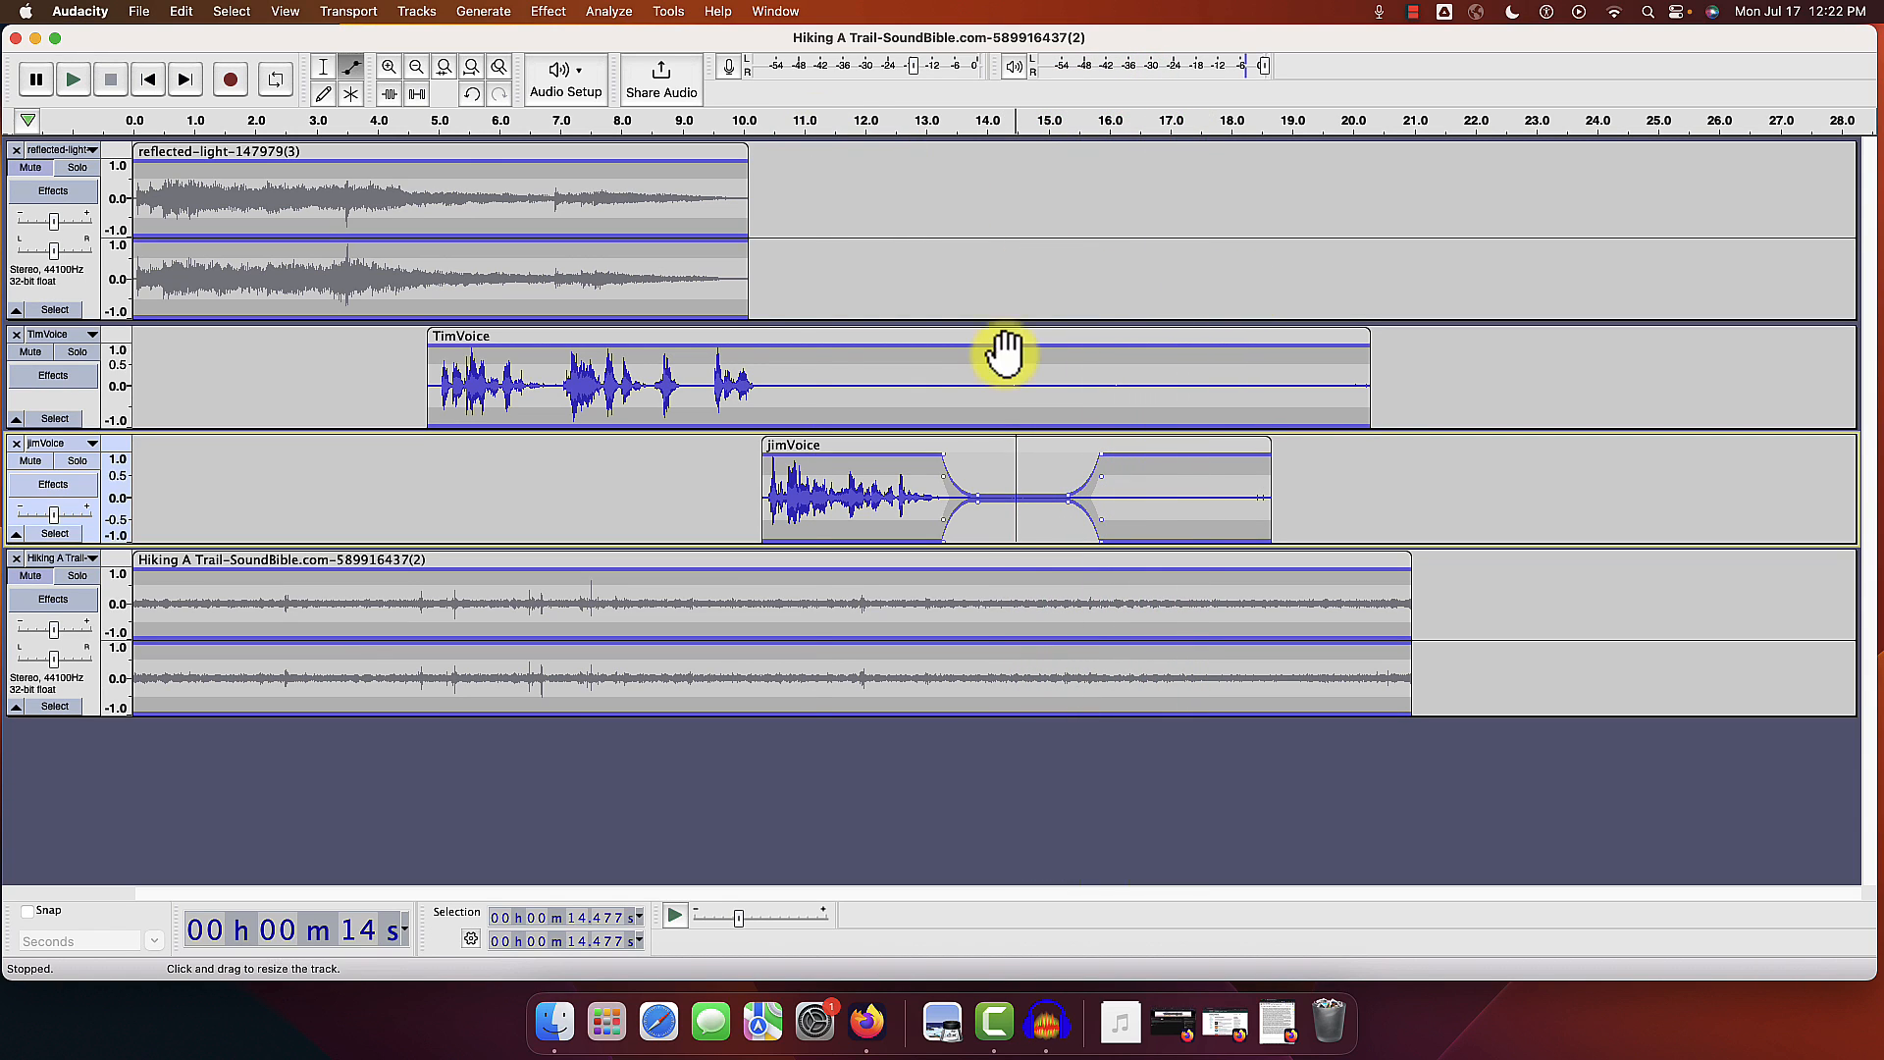
left_click(796, 363)
key("super+z")
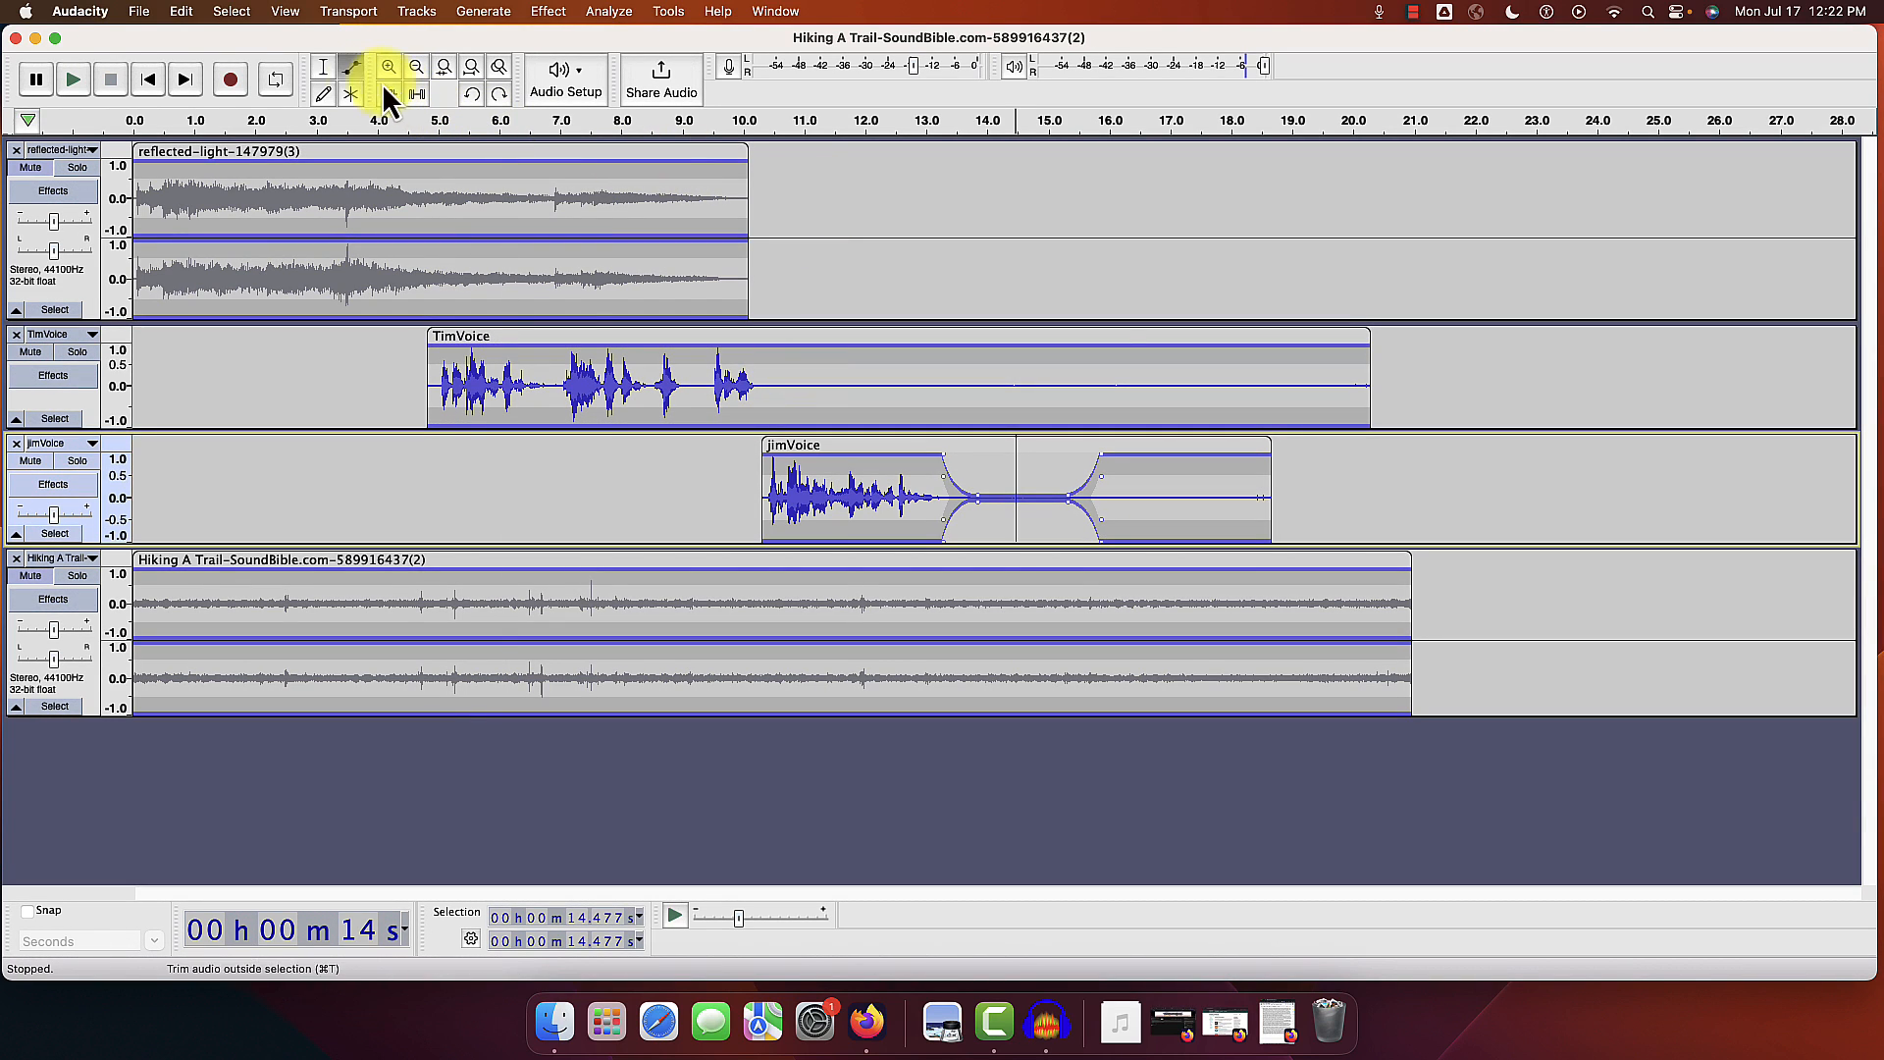
Step: Split-delete TimVoice from 10.311 s to 18.674 s, alongside the jimVoice clip, and listen from about 8.4 s
left_click(323, 66)
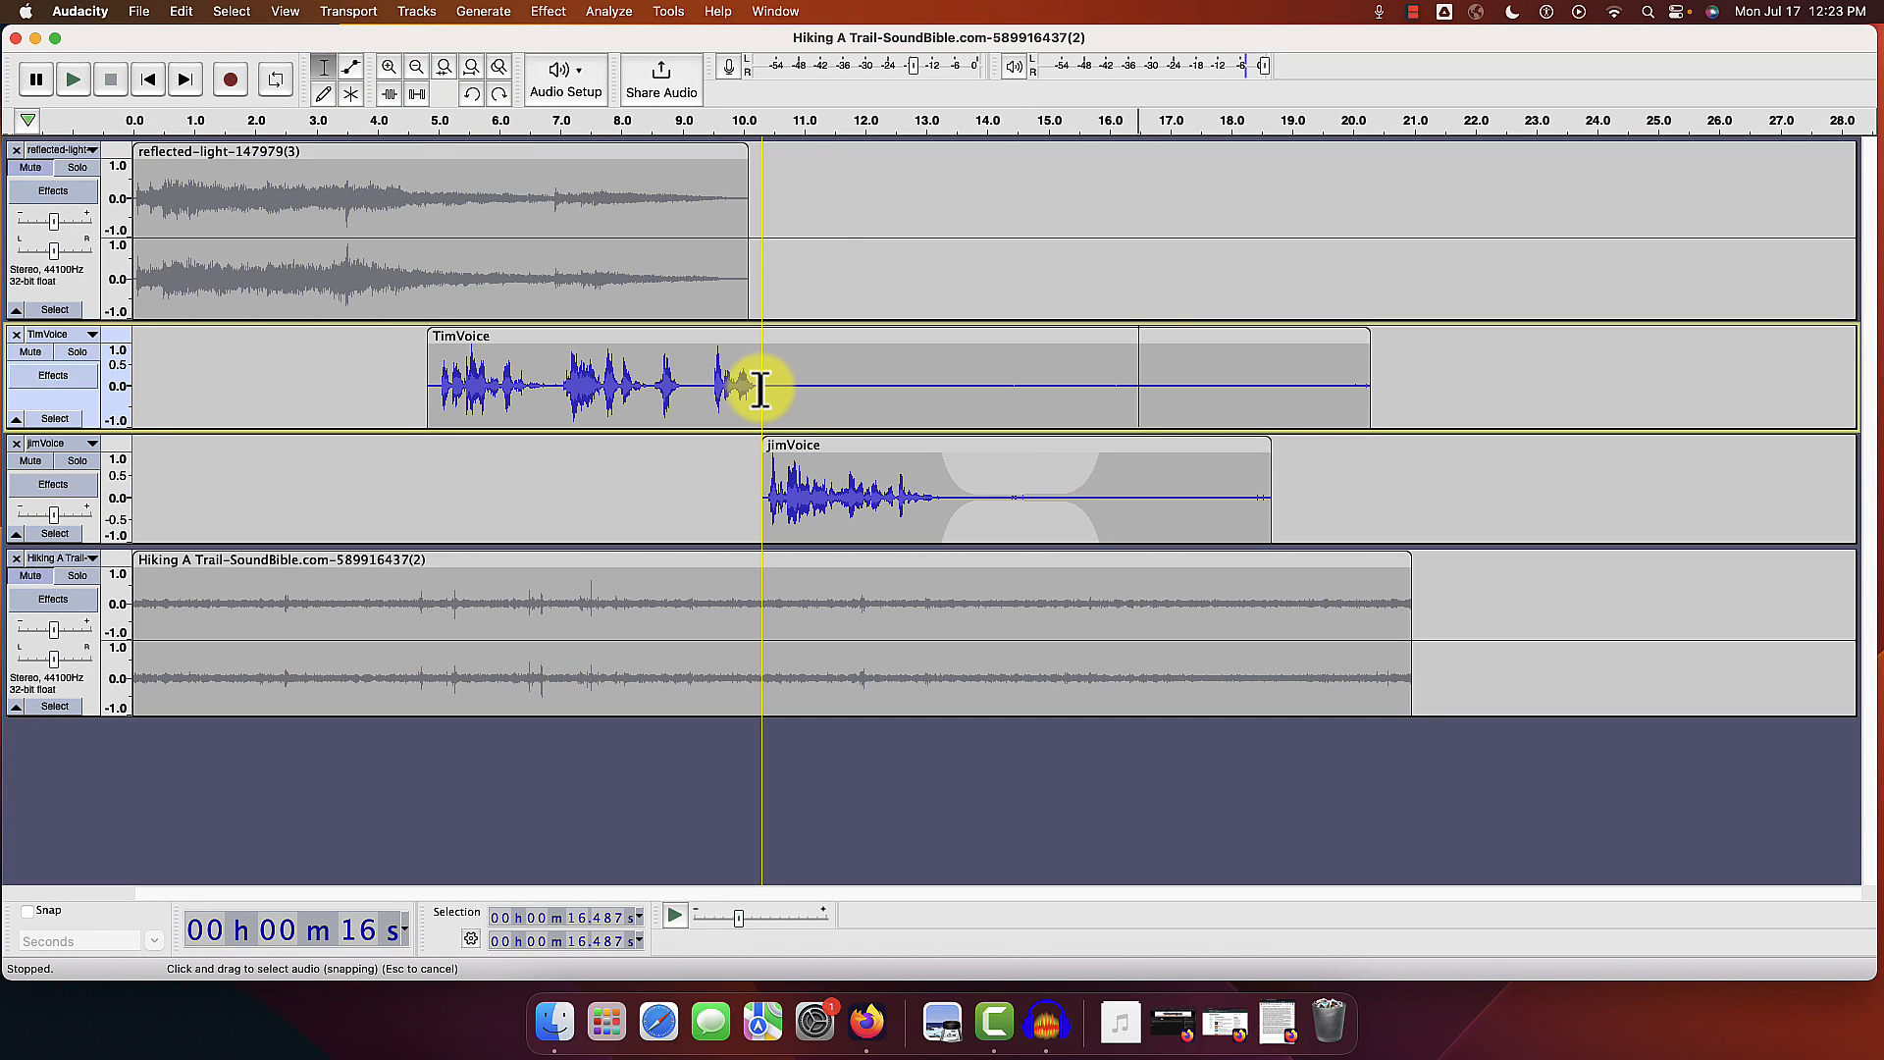
left_click_drag(765, 388, 897, 388)
left_click_drag(1024, 388, 1221, 381)
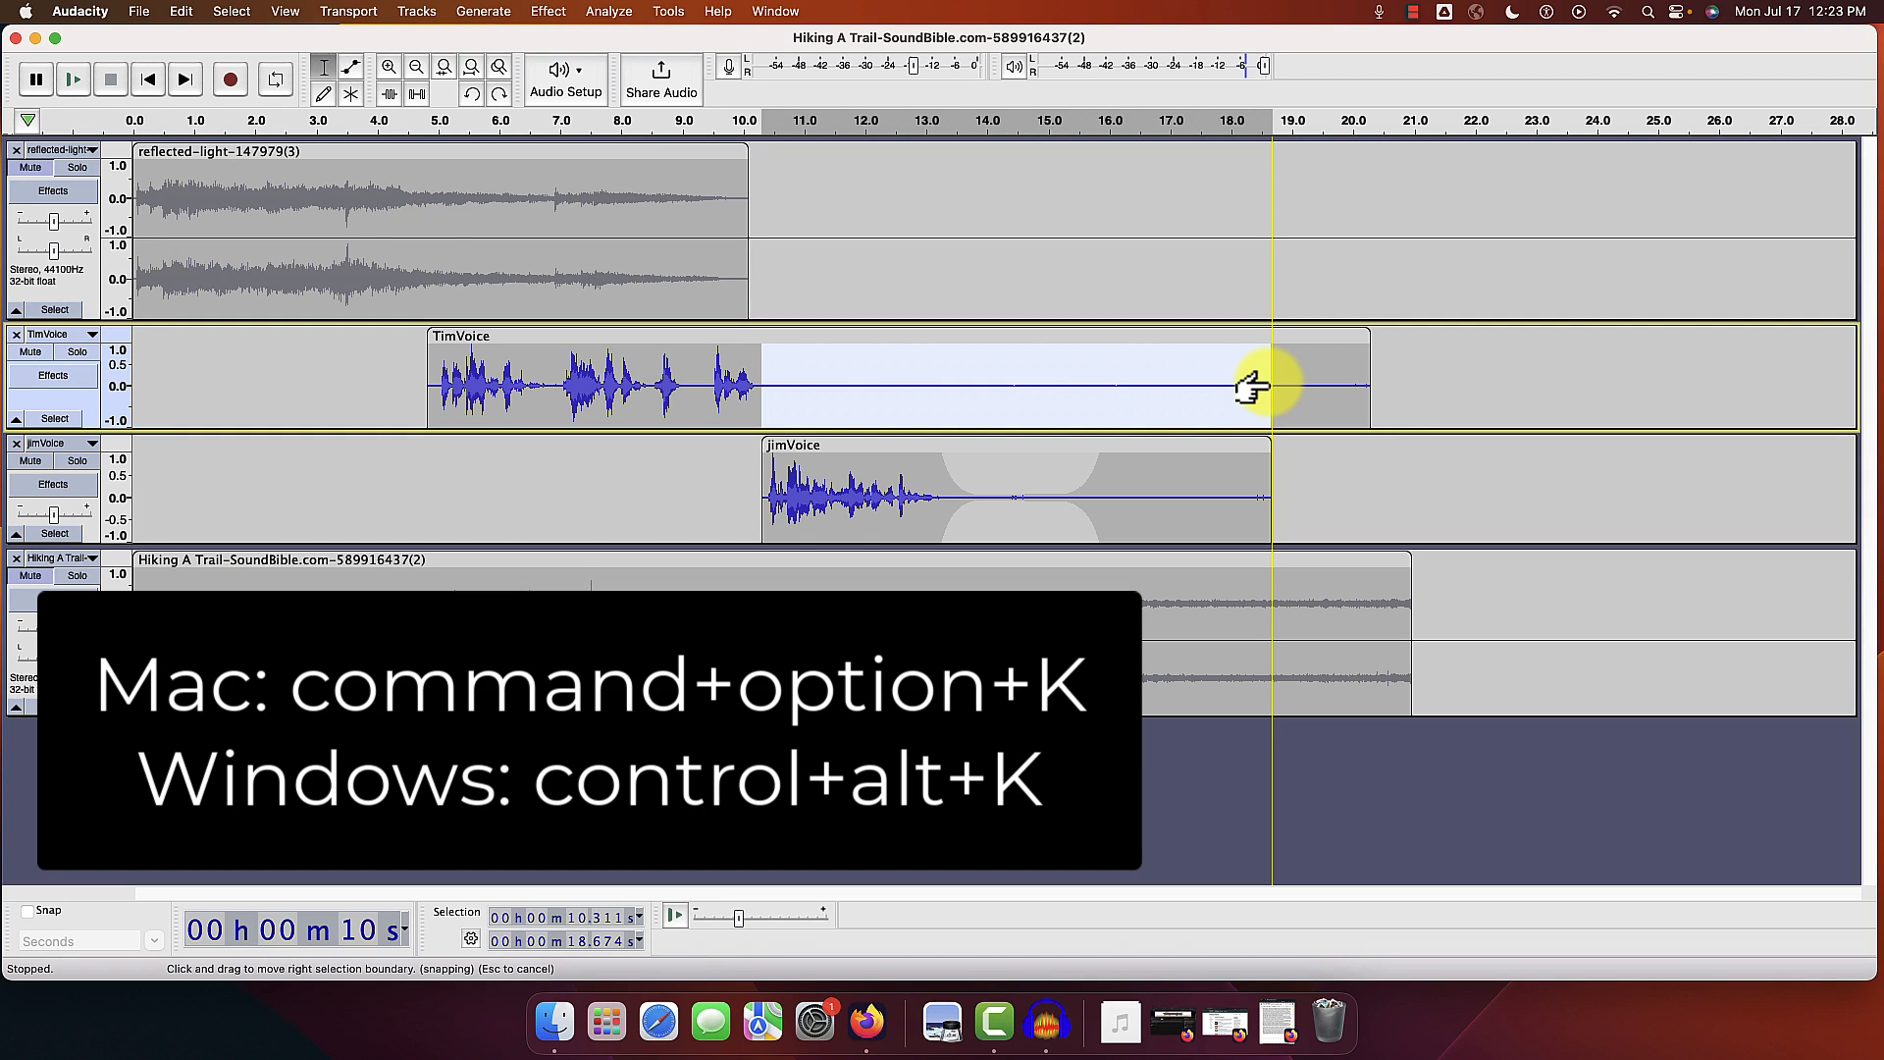
key("super+alt+k")
left_click(1416, 378)
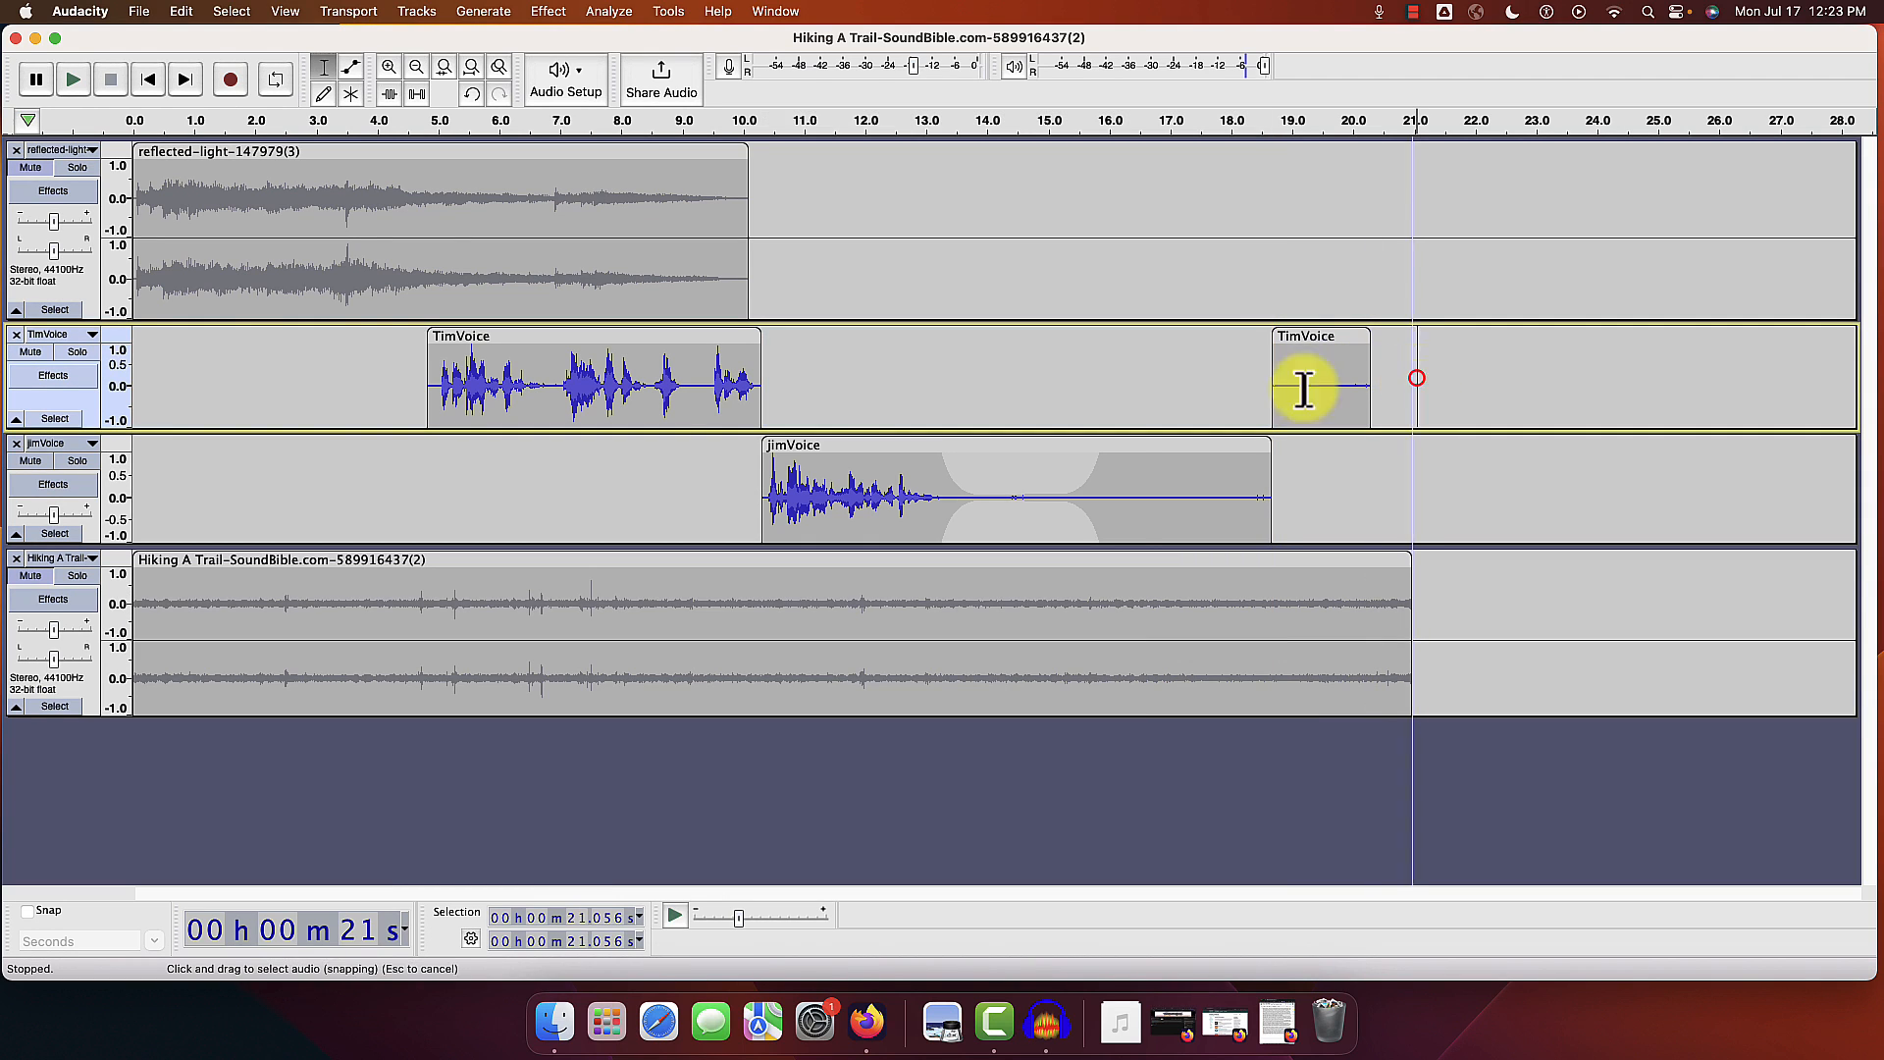
left_click(648, 124)
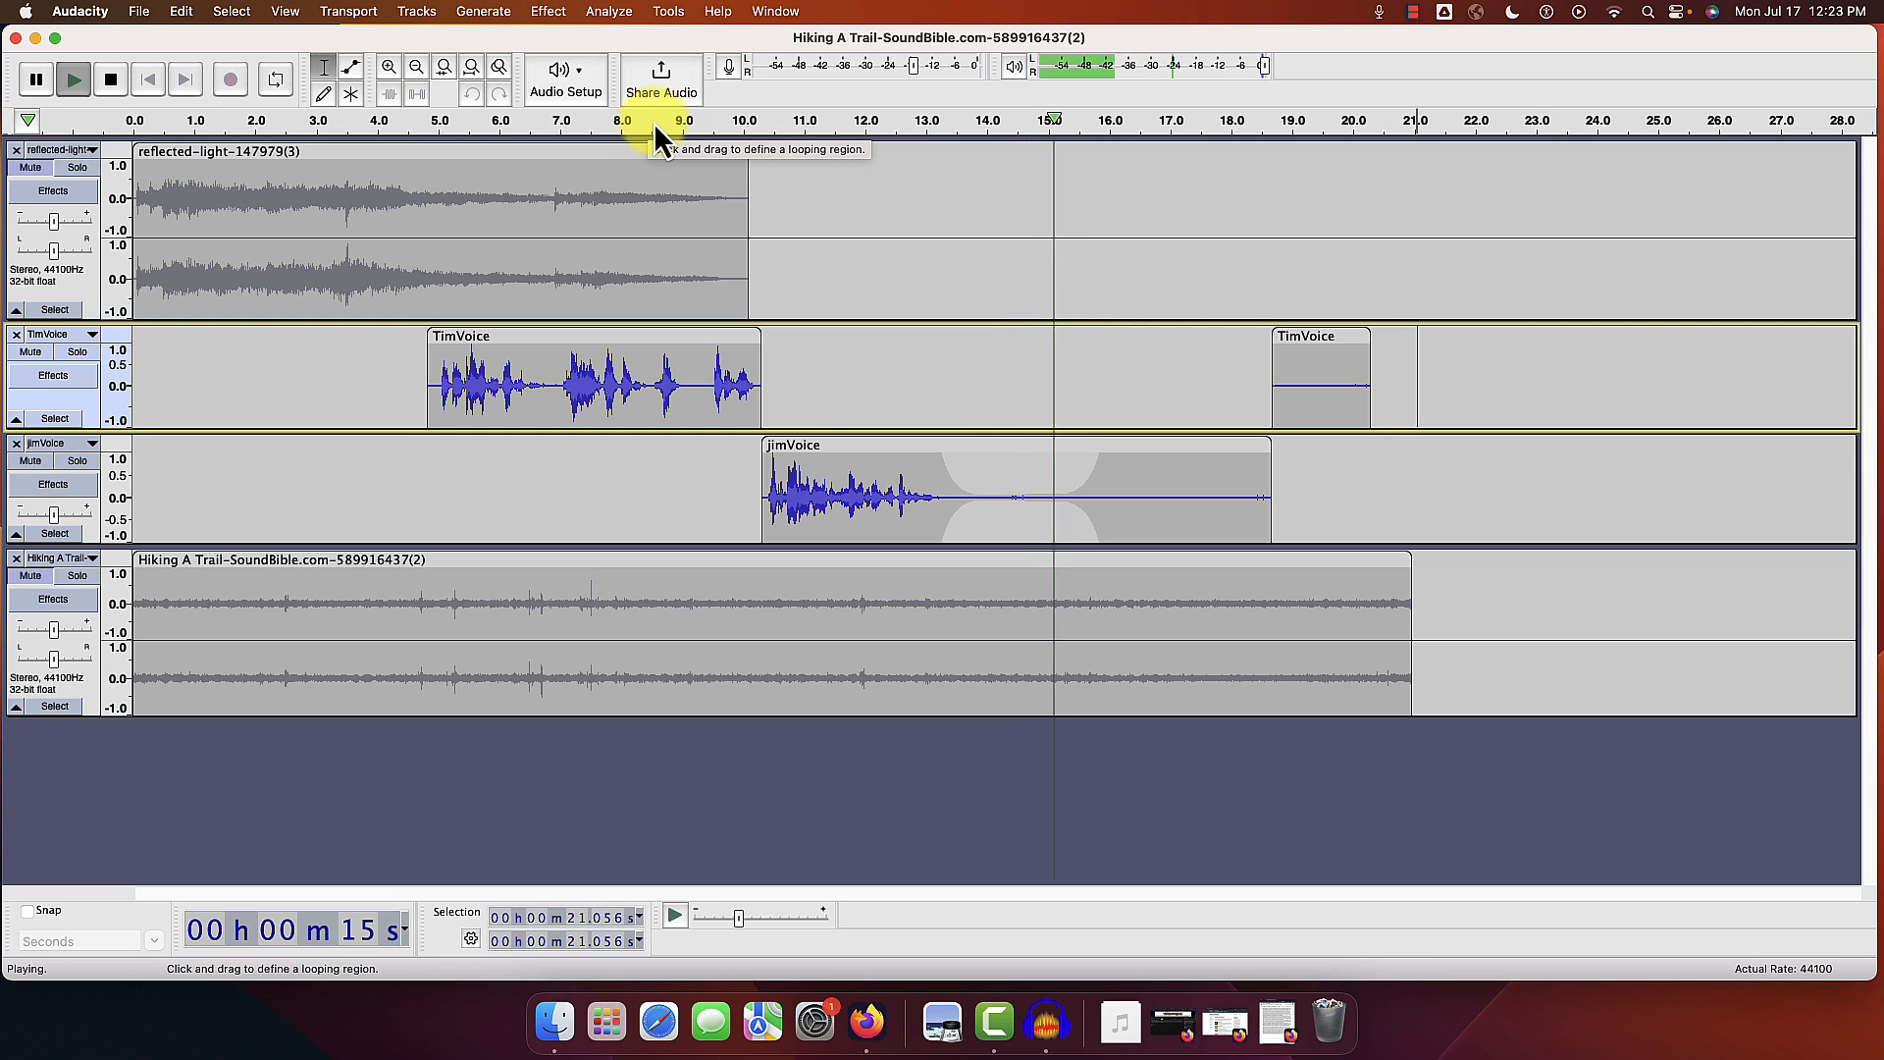
key("space")
Step: Steepen both sides of jimVoice's envelope dip between about 13.3 s and 15.8 s, and play from about 12.4 s
left_click(1021, 497)
left_click(351, 67)
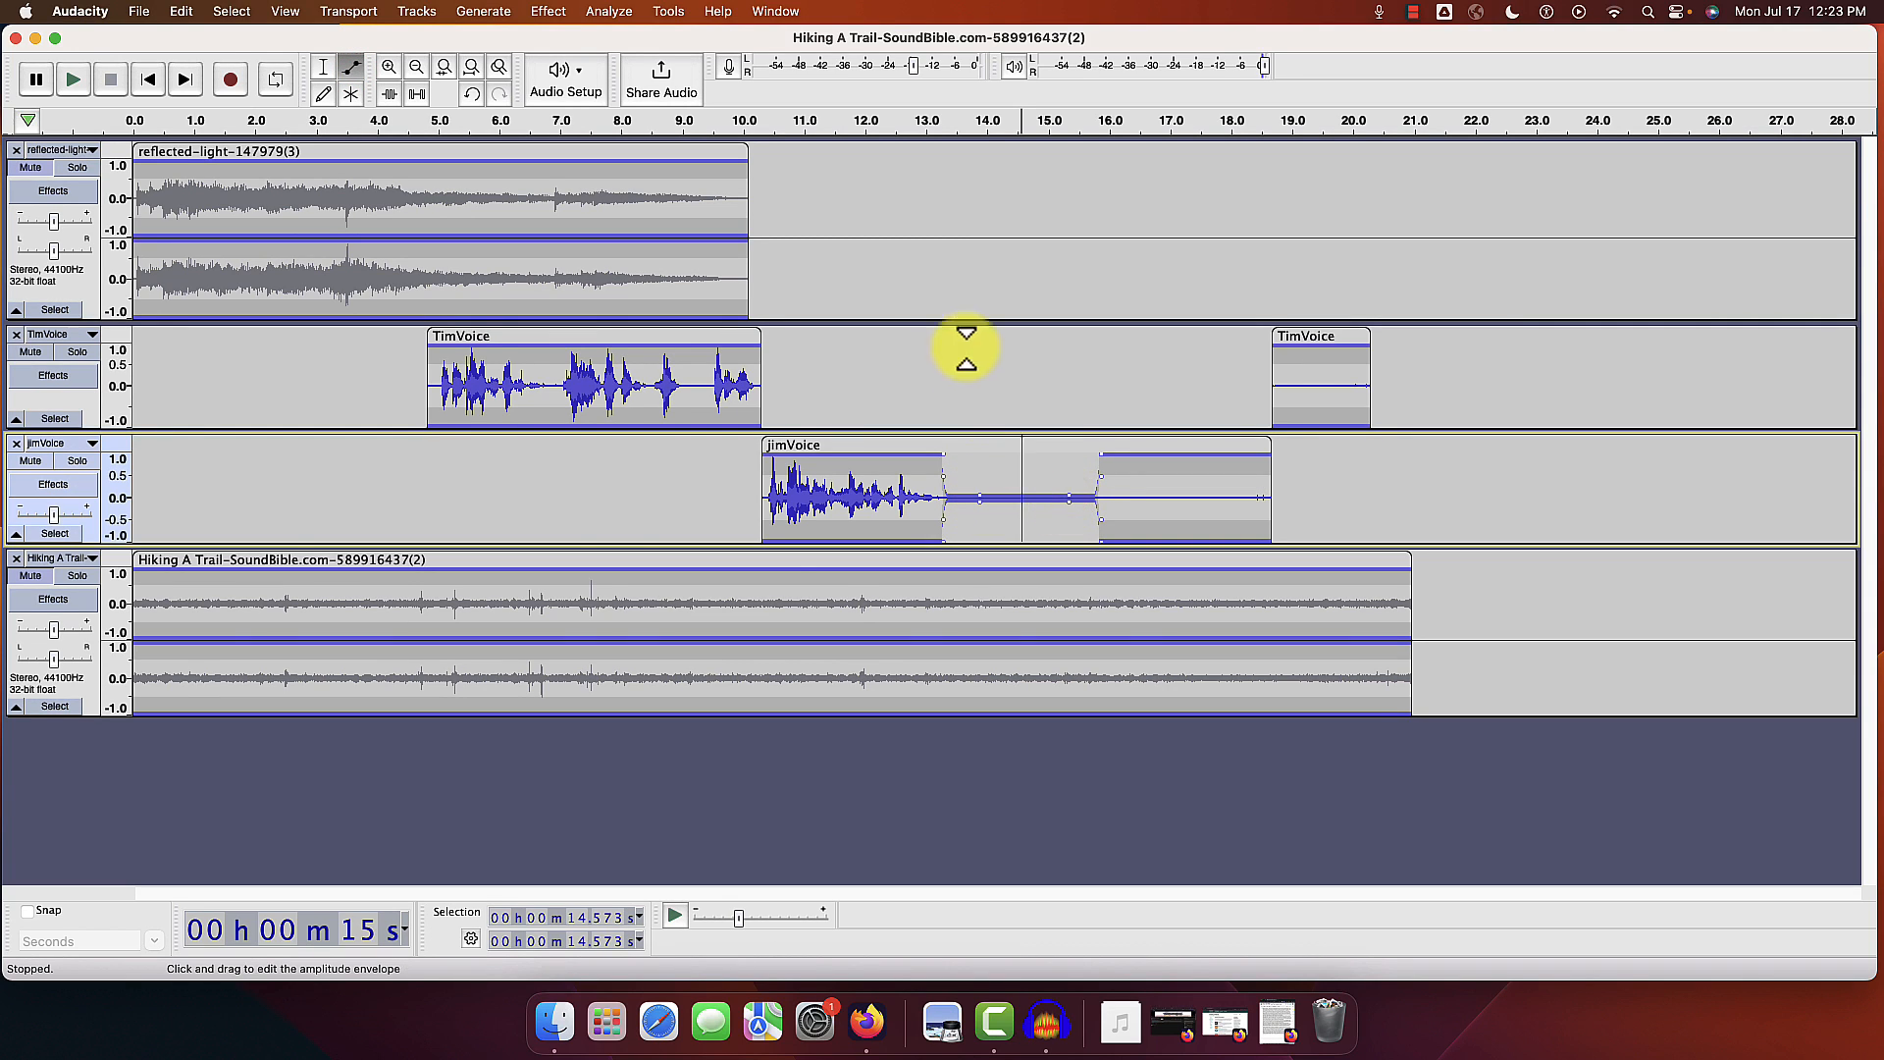
left_click(892, 120)
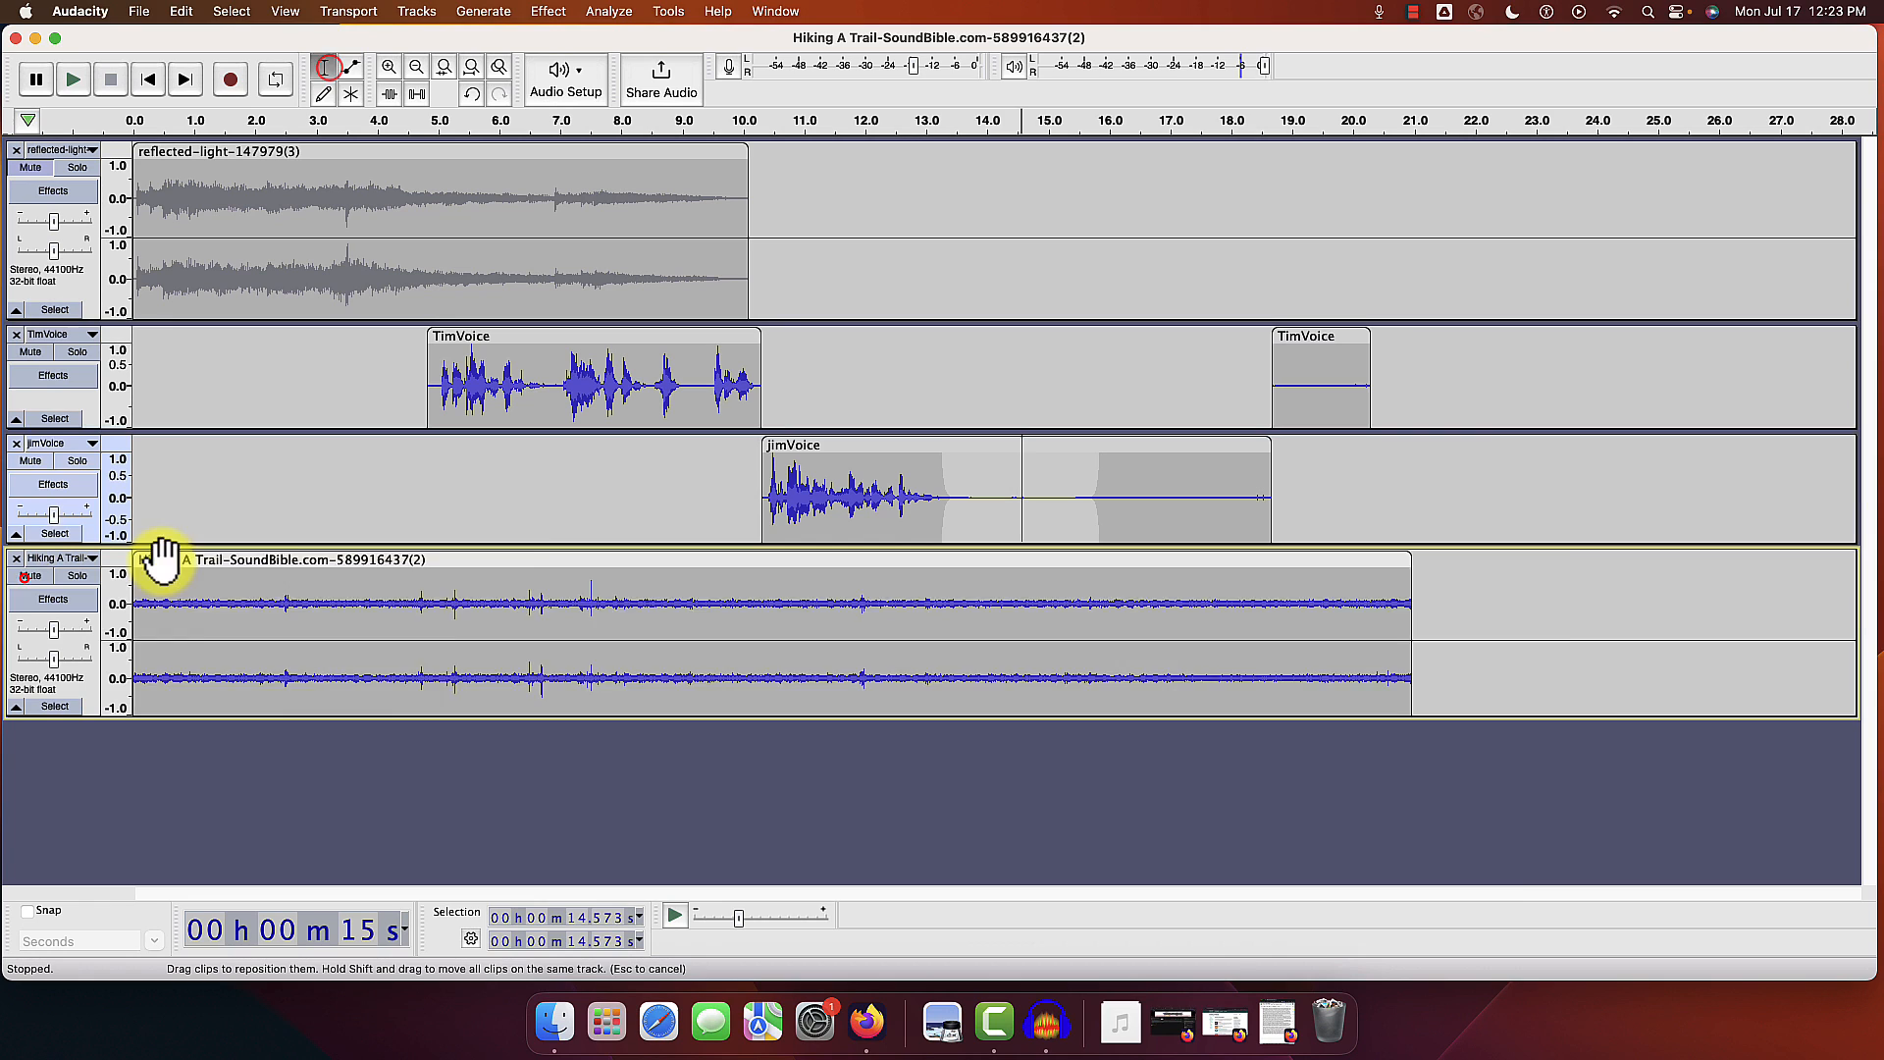
Step: Move the unmuted Hiking A Trail clip to start at about 11.5 s and apply Fade In up to about 13.5 s
left_click_drag(156, 550, 841, 589)
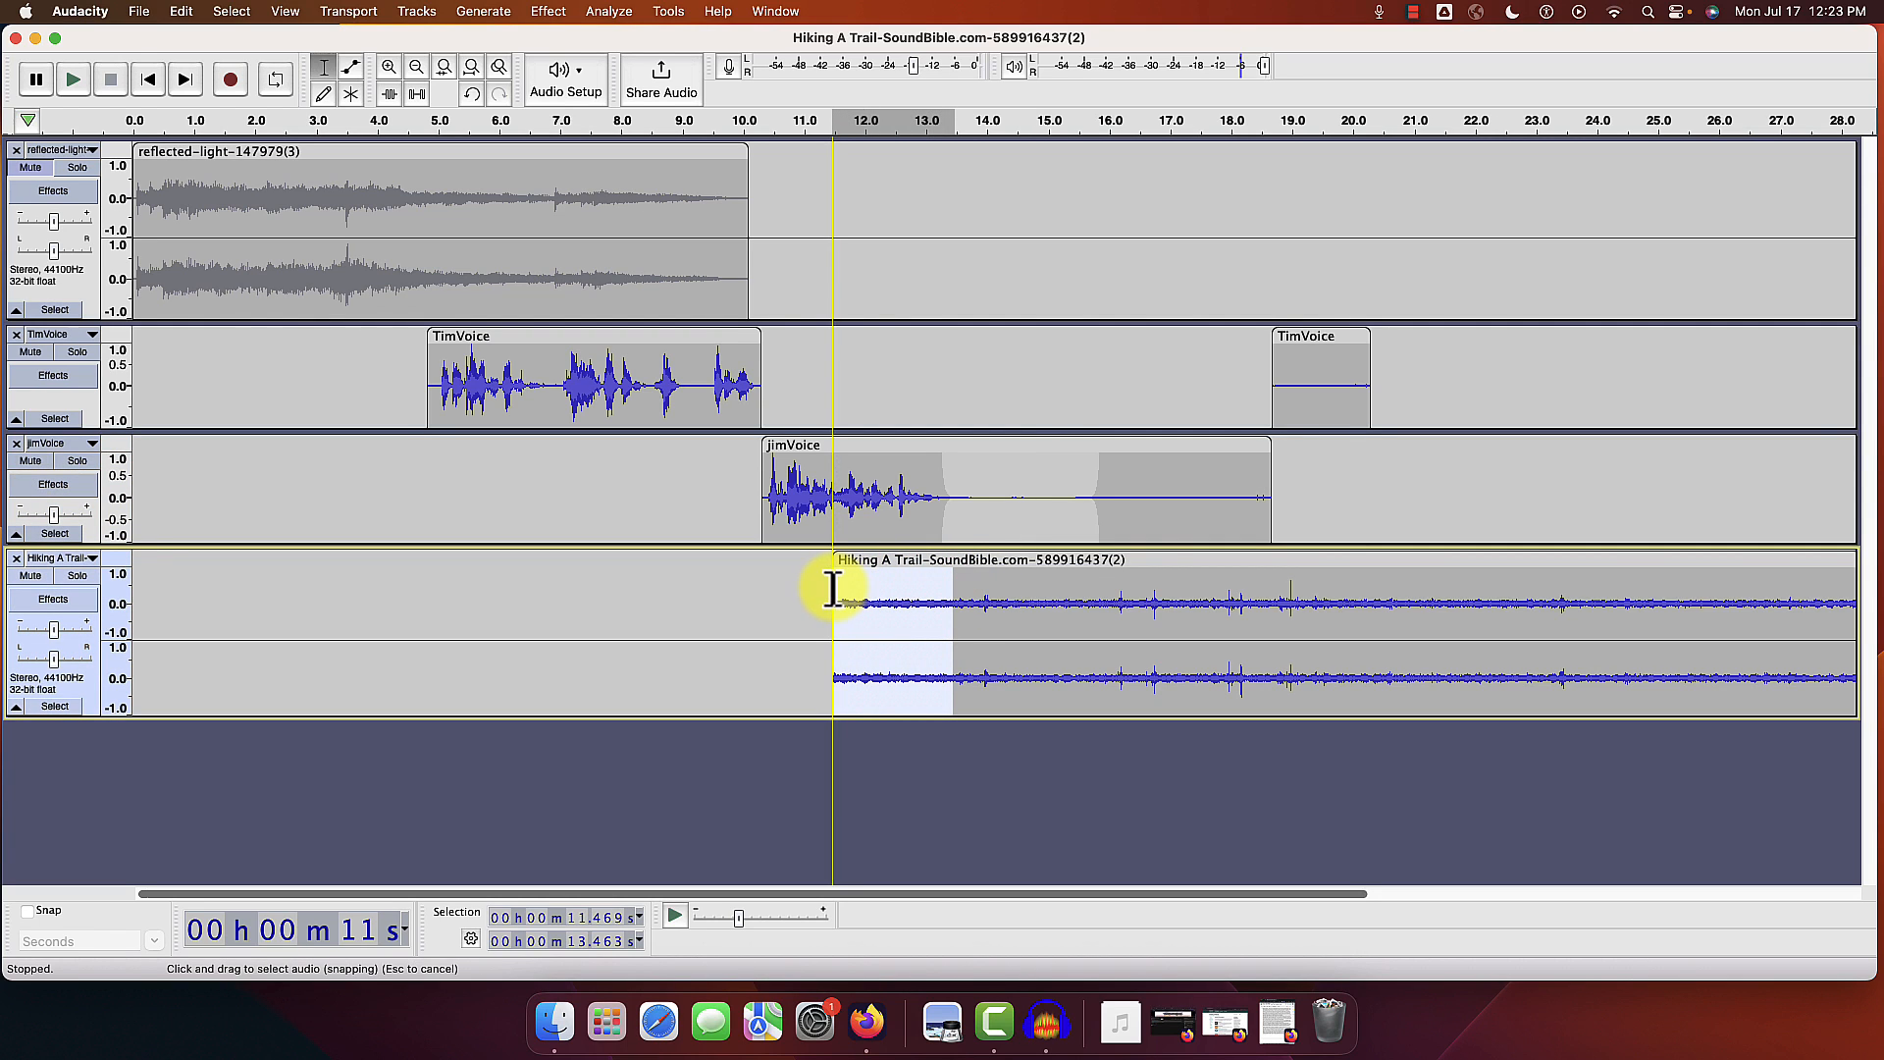
left_click(540, 21)
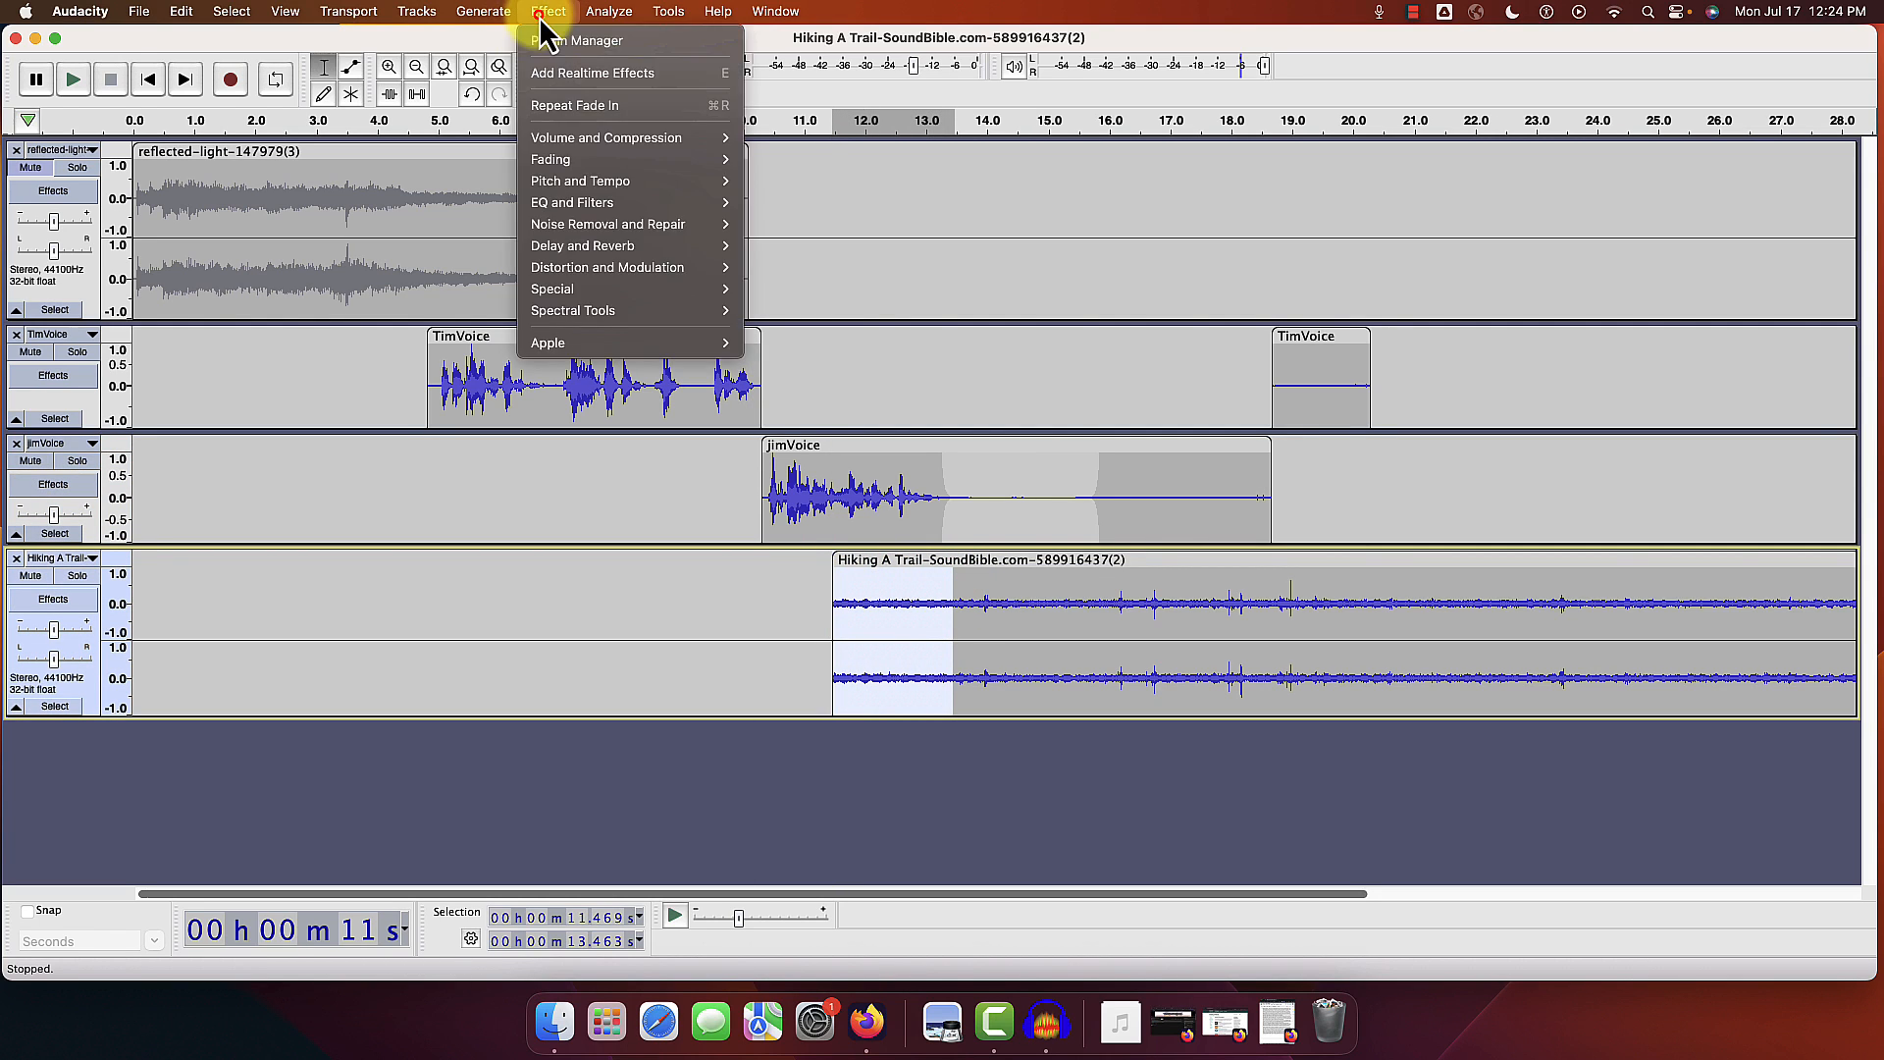
mouse_move(673, 159)
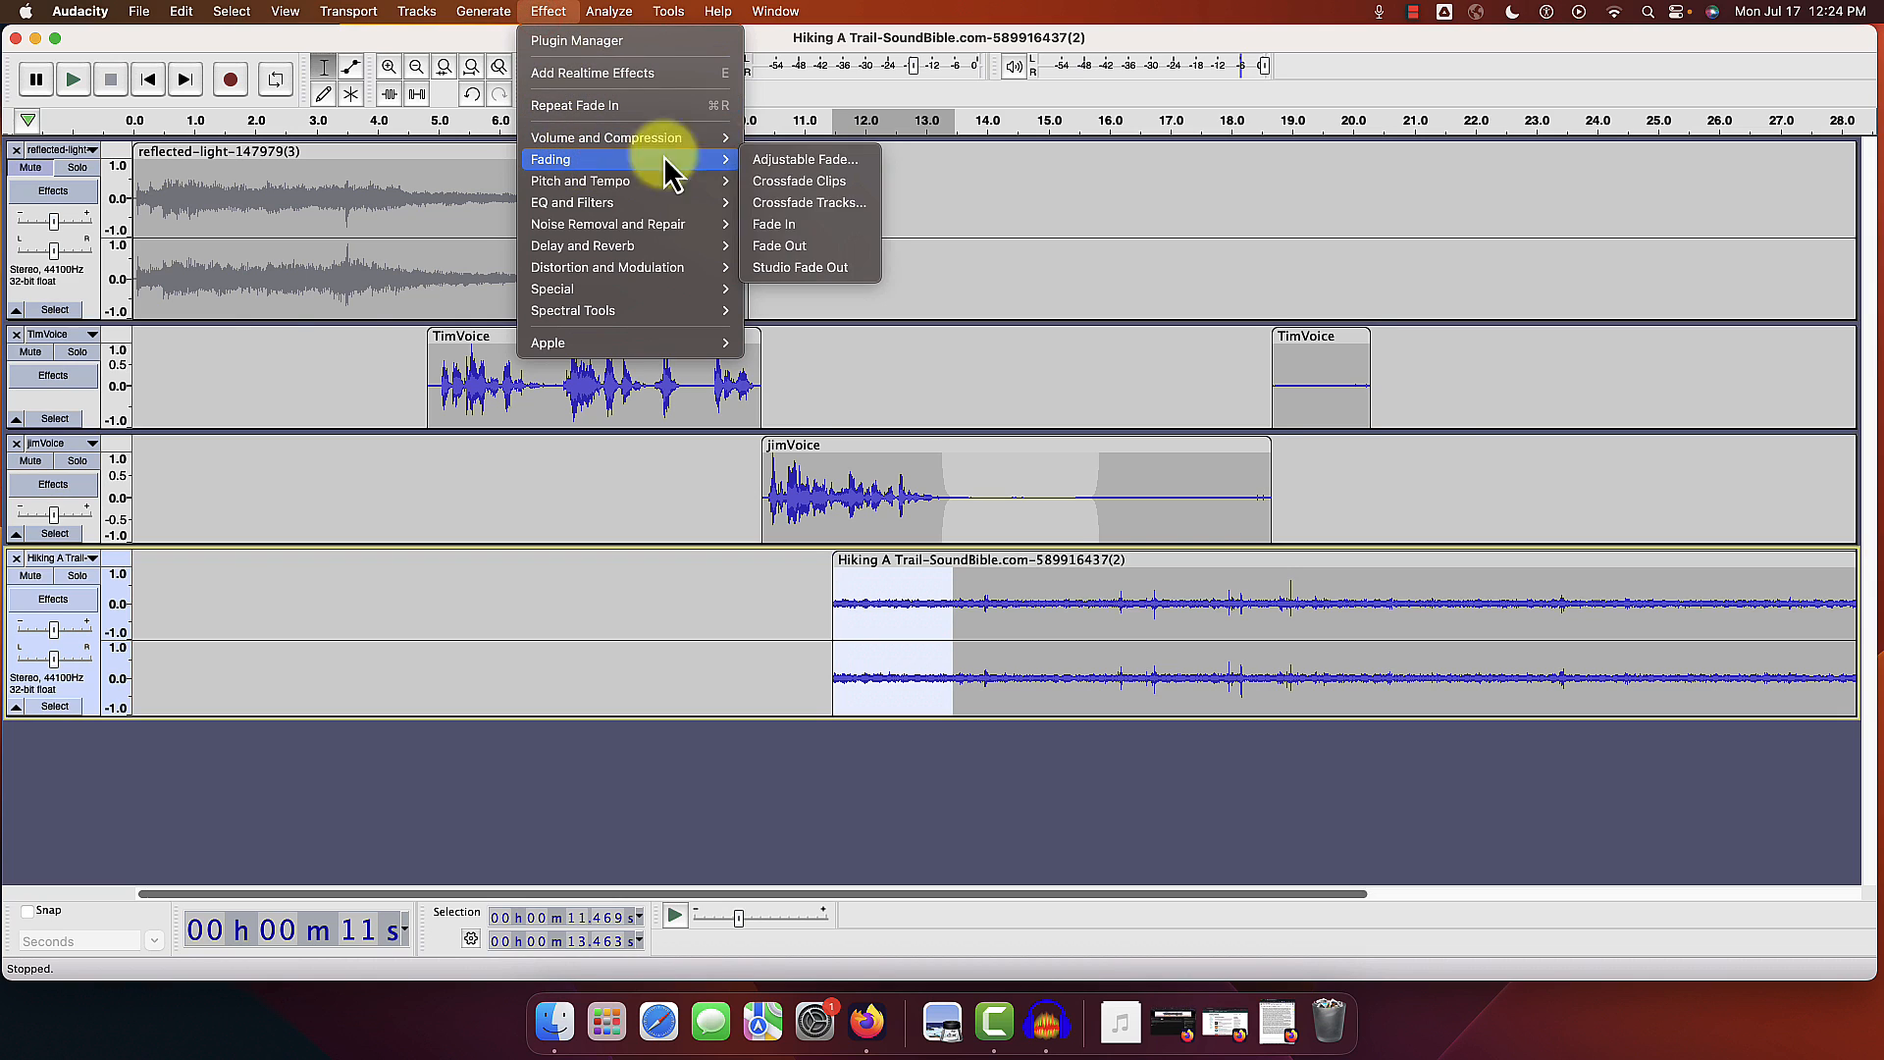
left_click(788, 225)
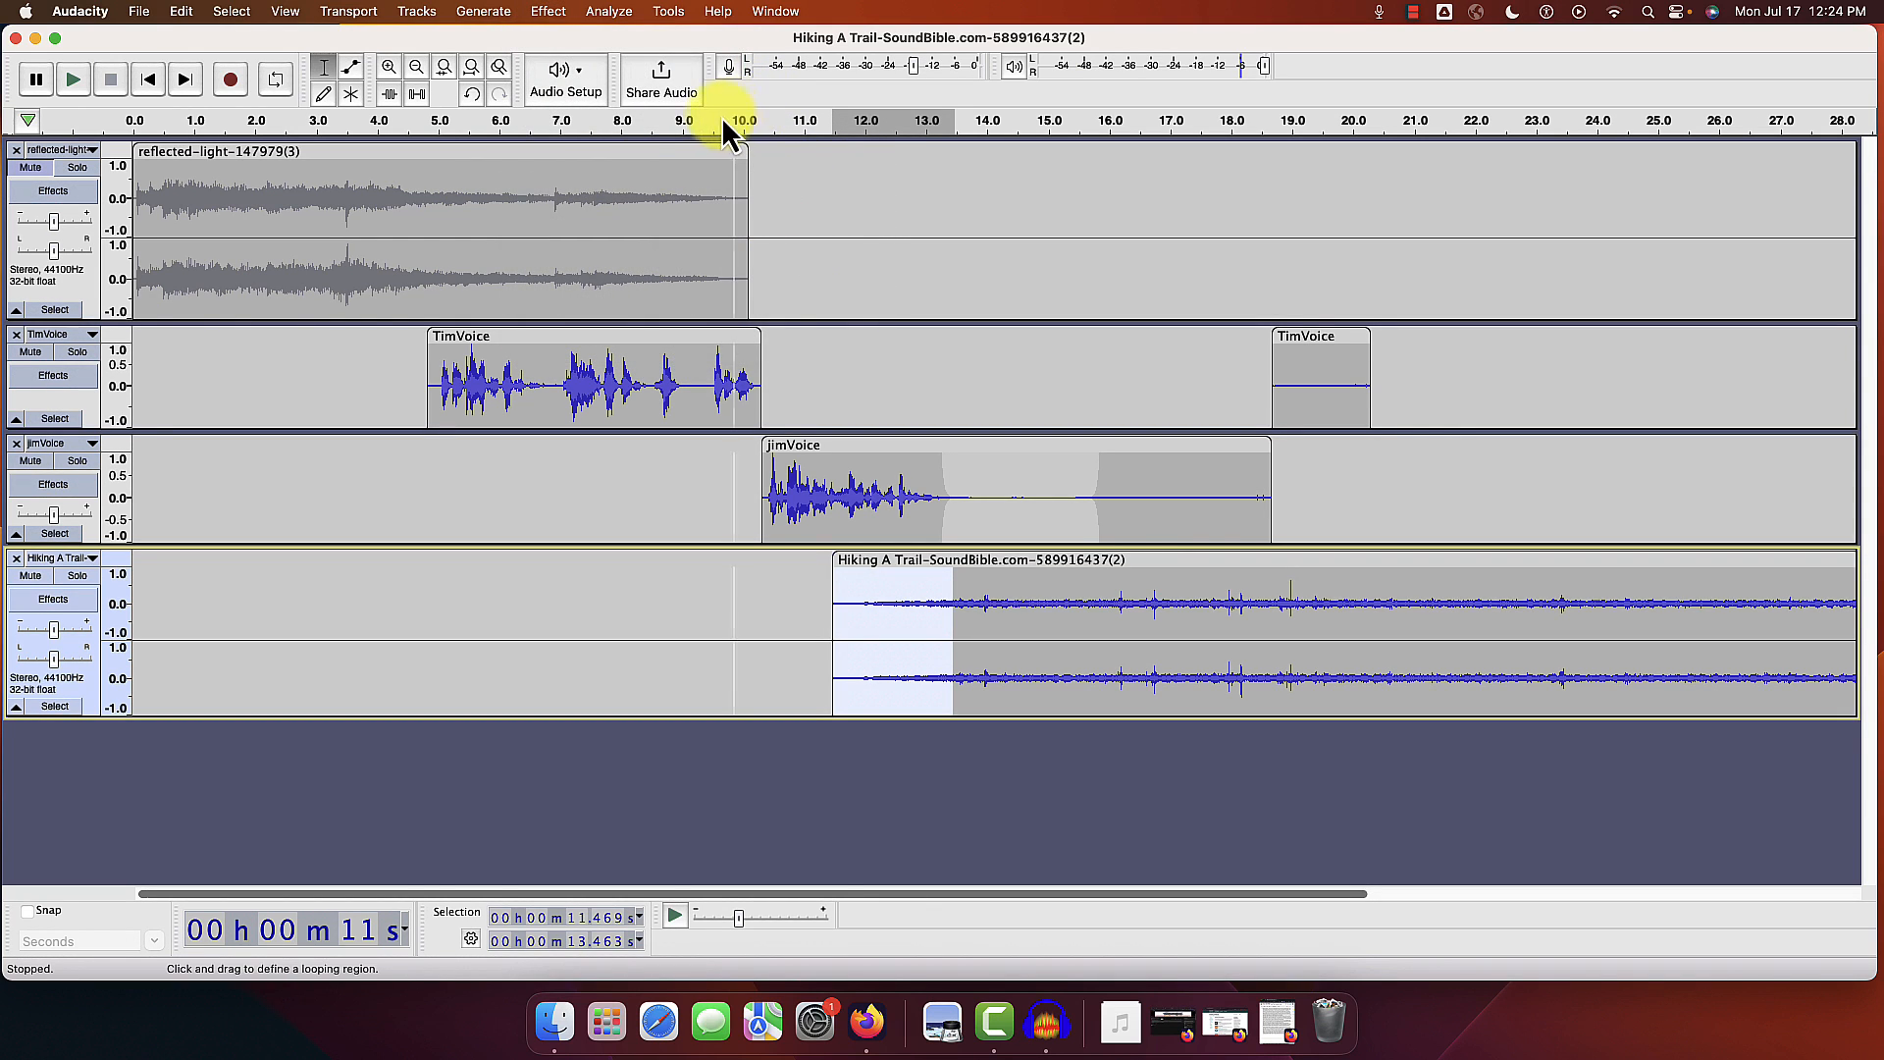
Step: Listen to the hiking sound fading in under the voices, playing from about 8.8 s
left_click(673, 122)
left_click(865, 232)
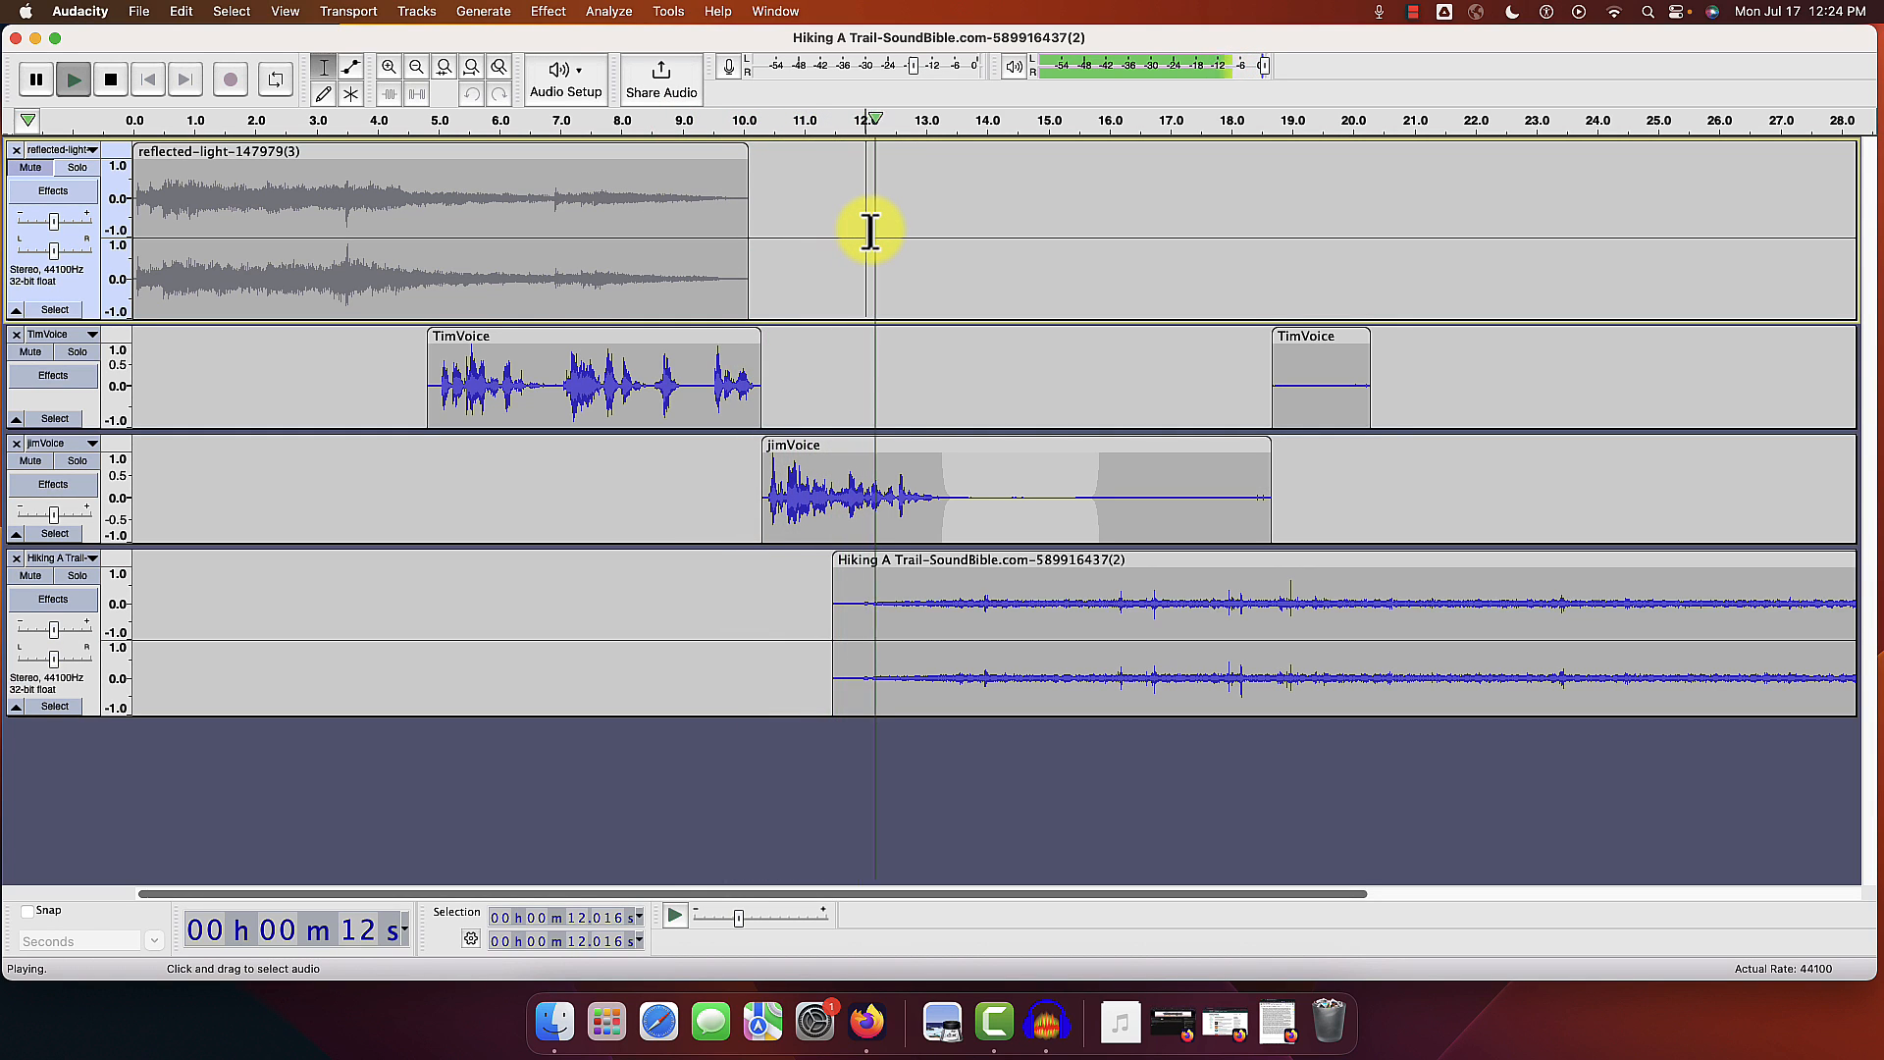
key("space")
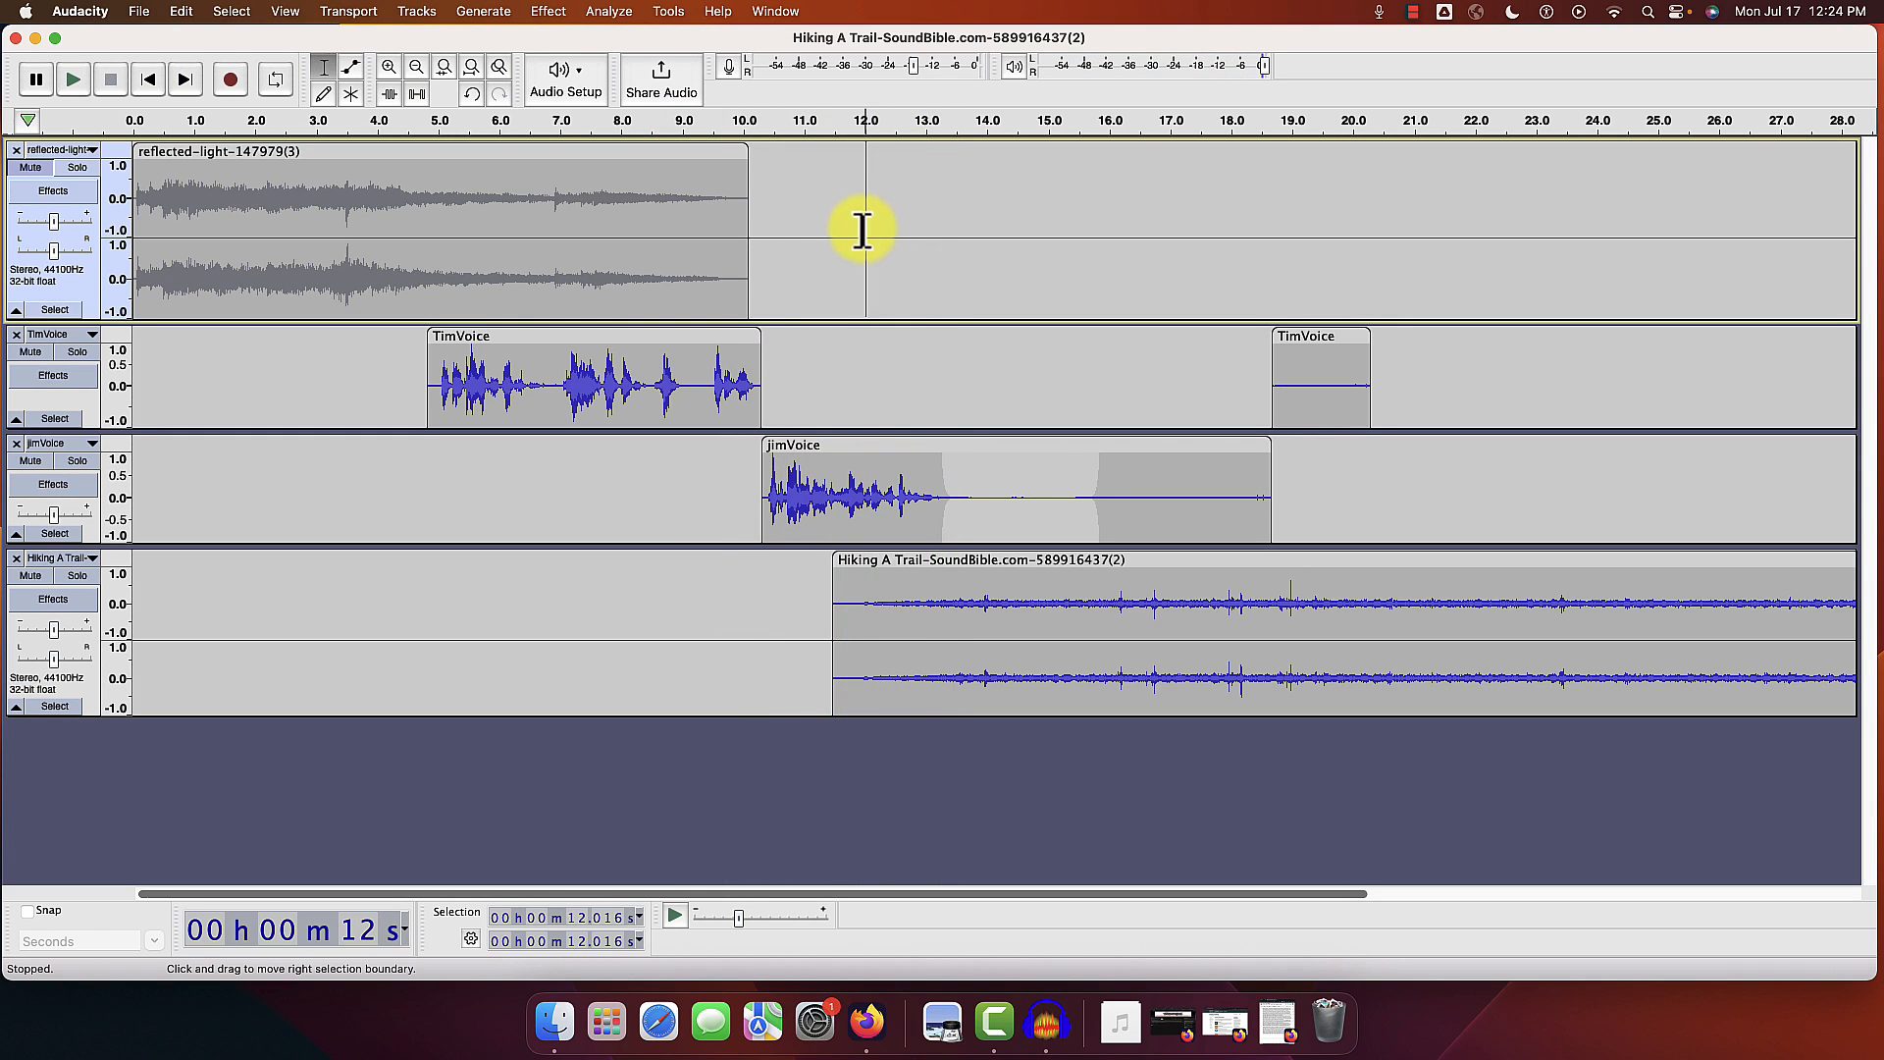